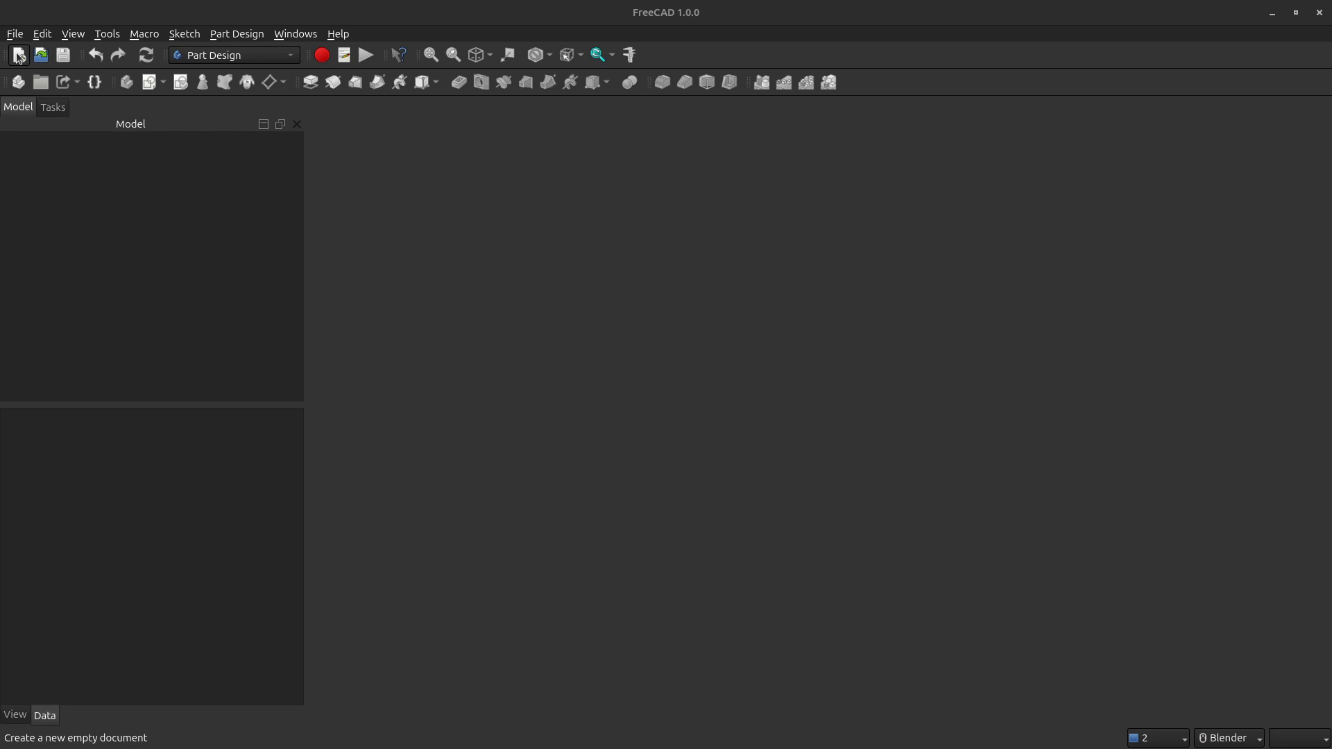
# Create a new document with a body and start a sketch on the XY plane
pyautogui.click(18, 56)
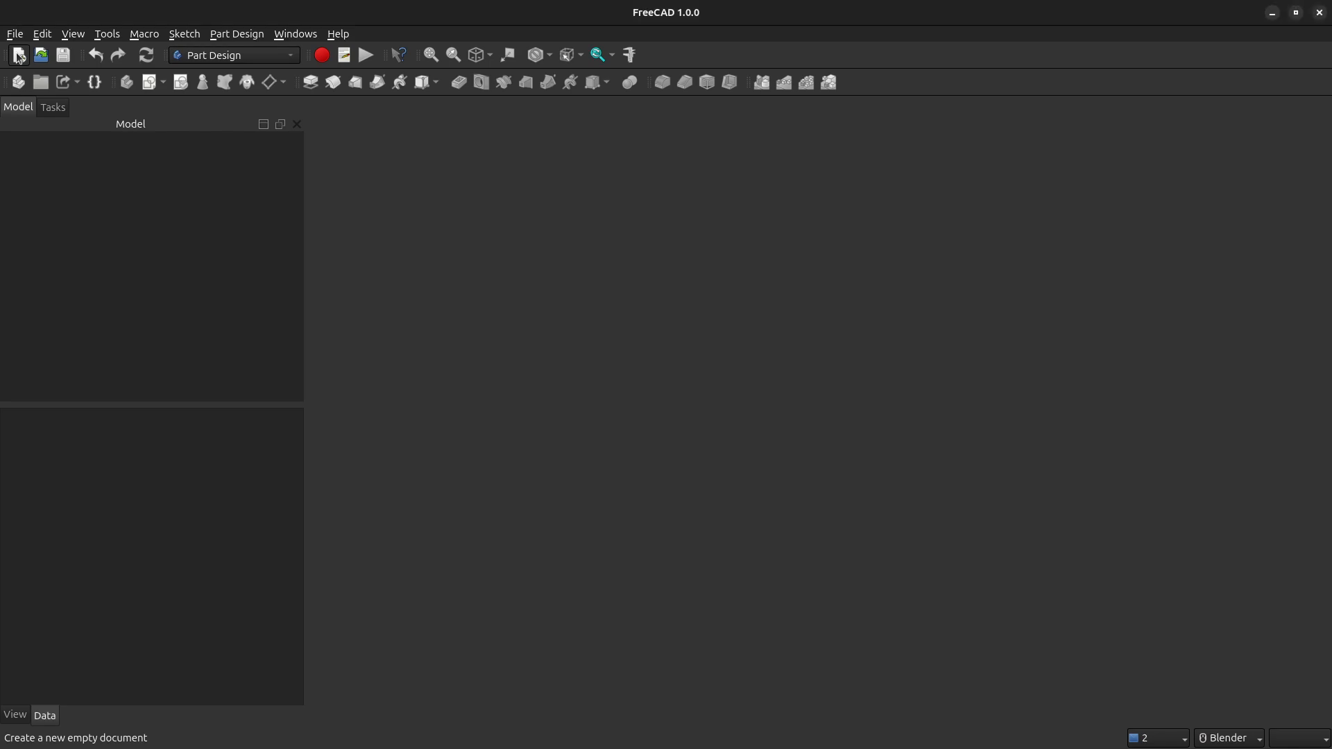
pyautogui.click(49, 109)
pyautogui.click(53, 169)
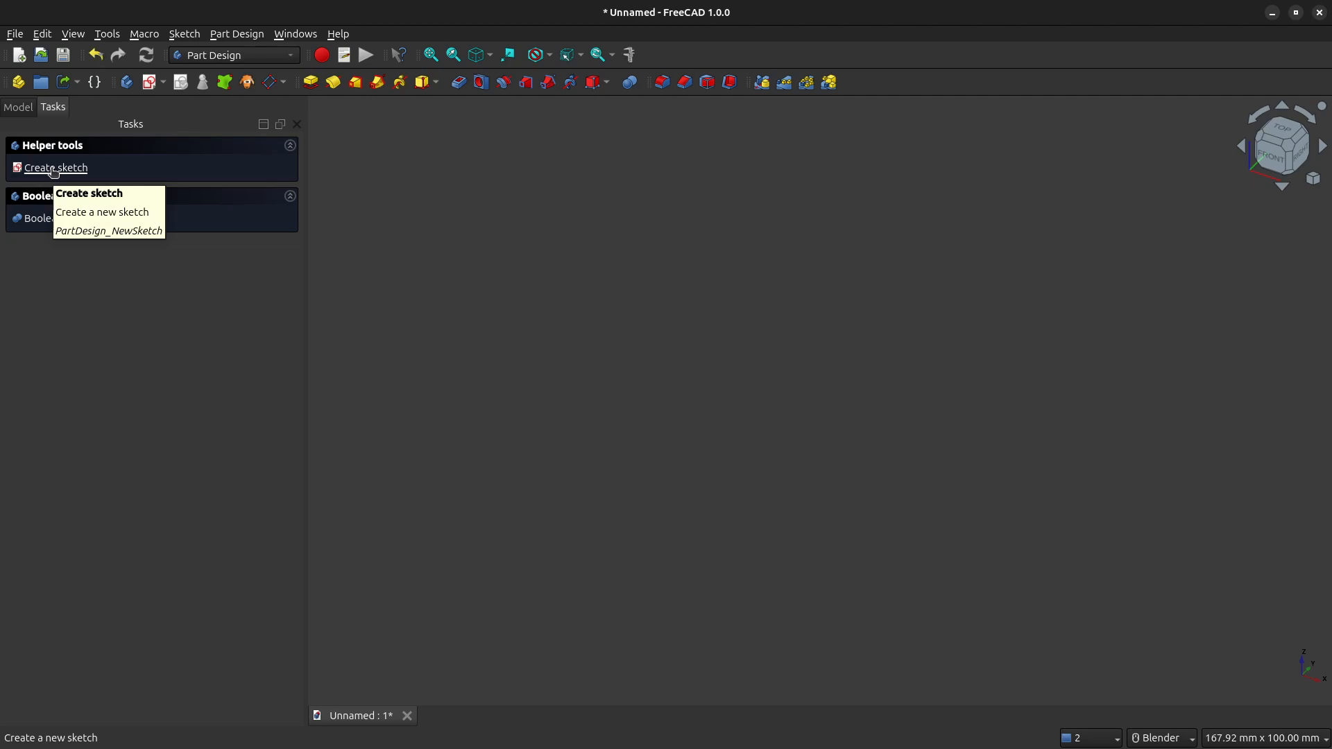
pyautogui.click(54, 169)
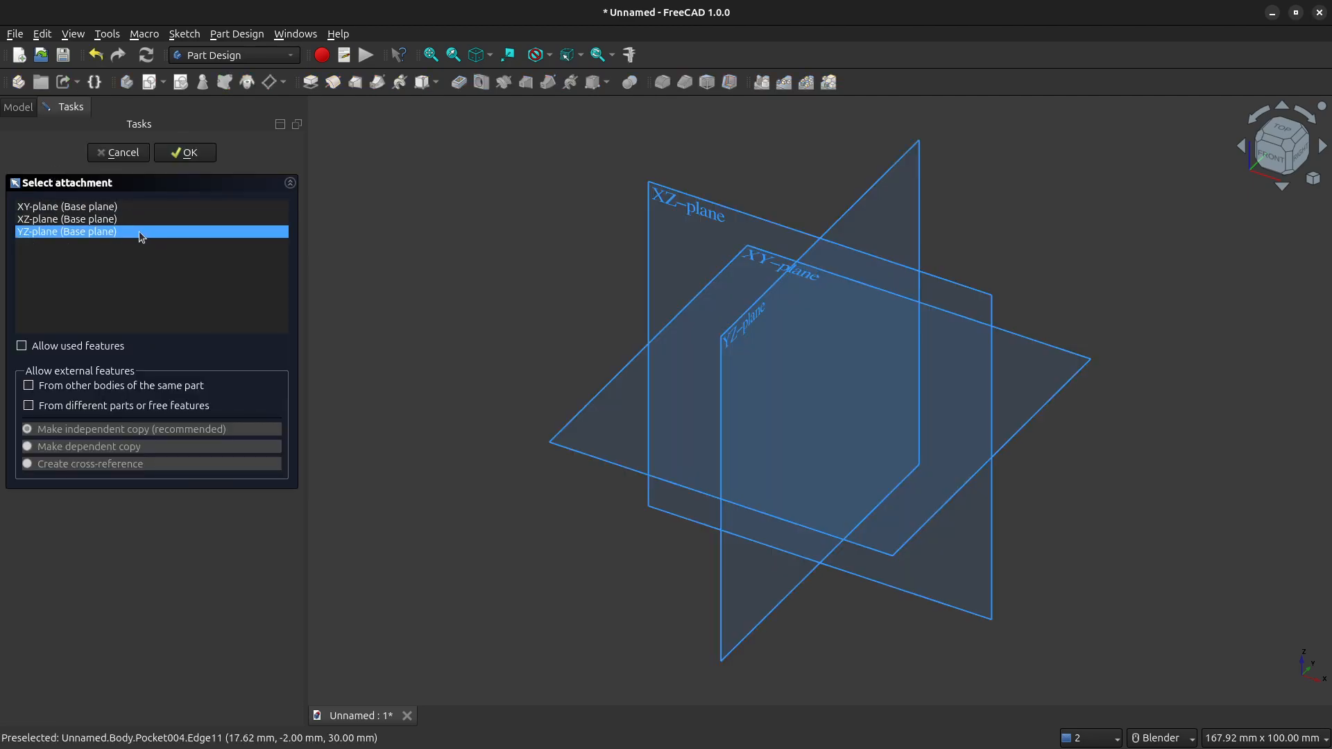
pyautogui.click(86, 208)
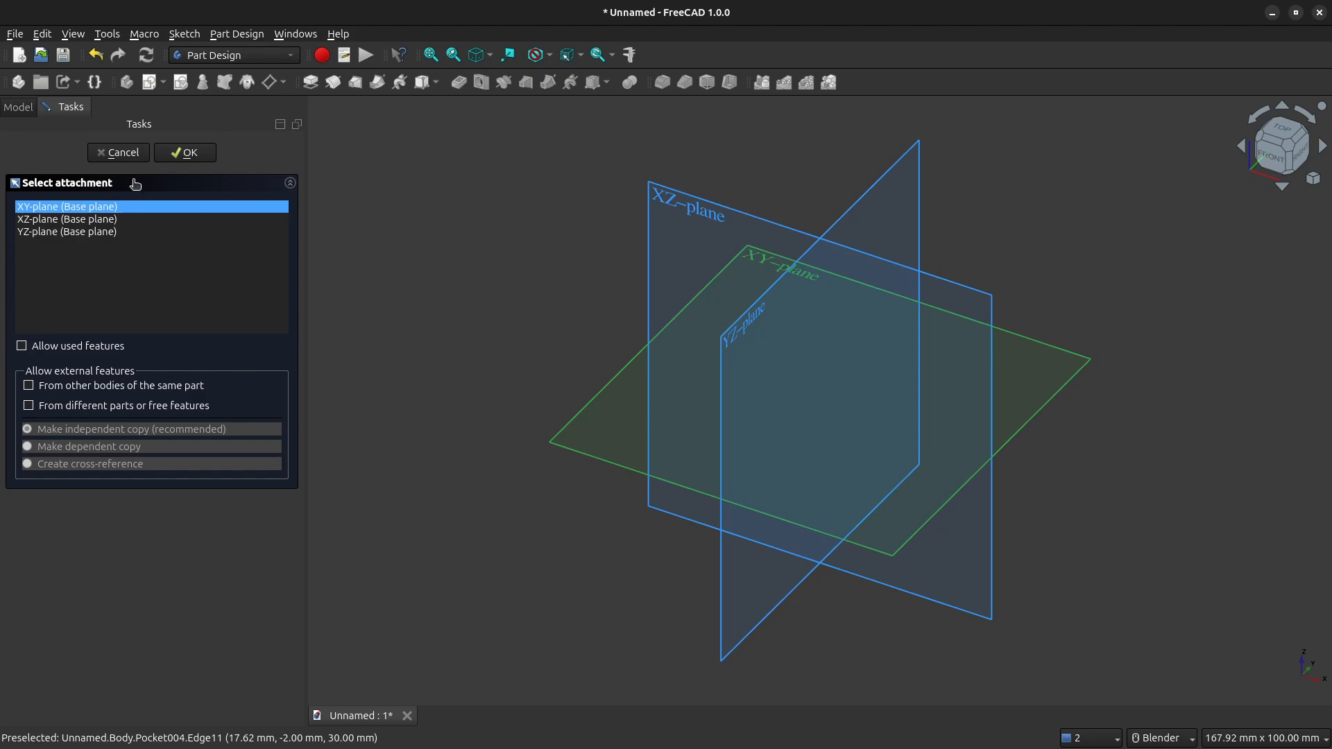
pyautogui.click(186, 153)
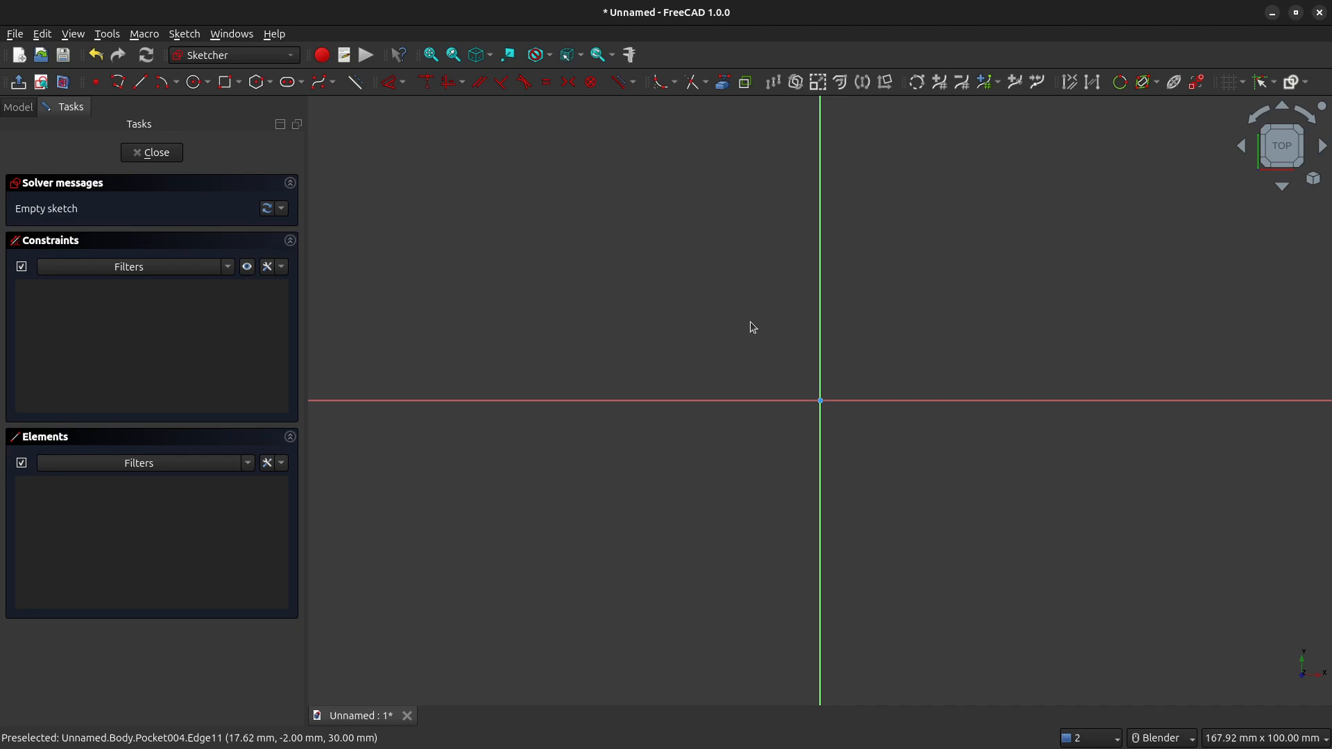
# Sketch a rectangle about 18 mm tall around the origin and make two opposite corners symmetric about the origin
pyautogui.click(225, 82)
pyautogui.click(674, 345)
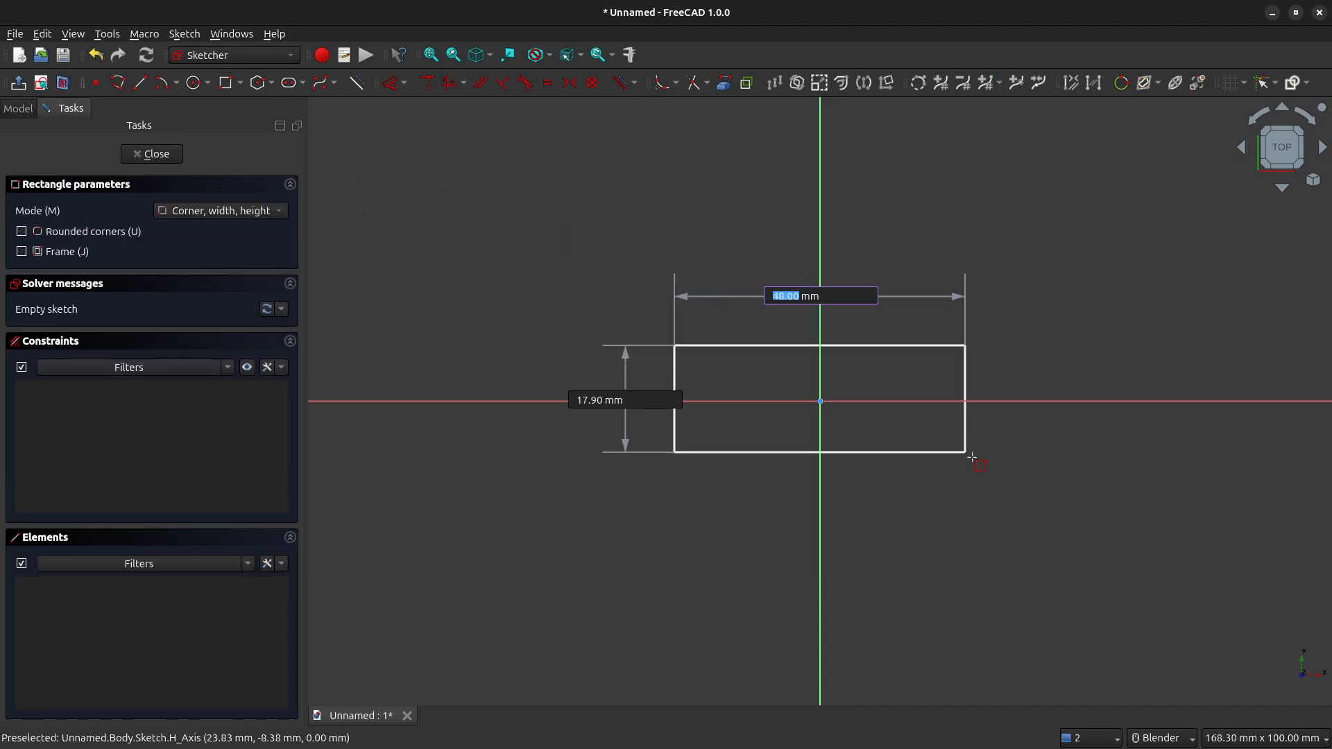
pyautogui.click(1015, 451)
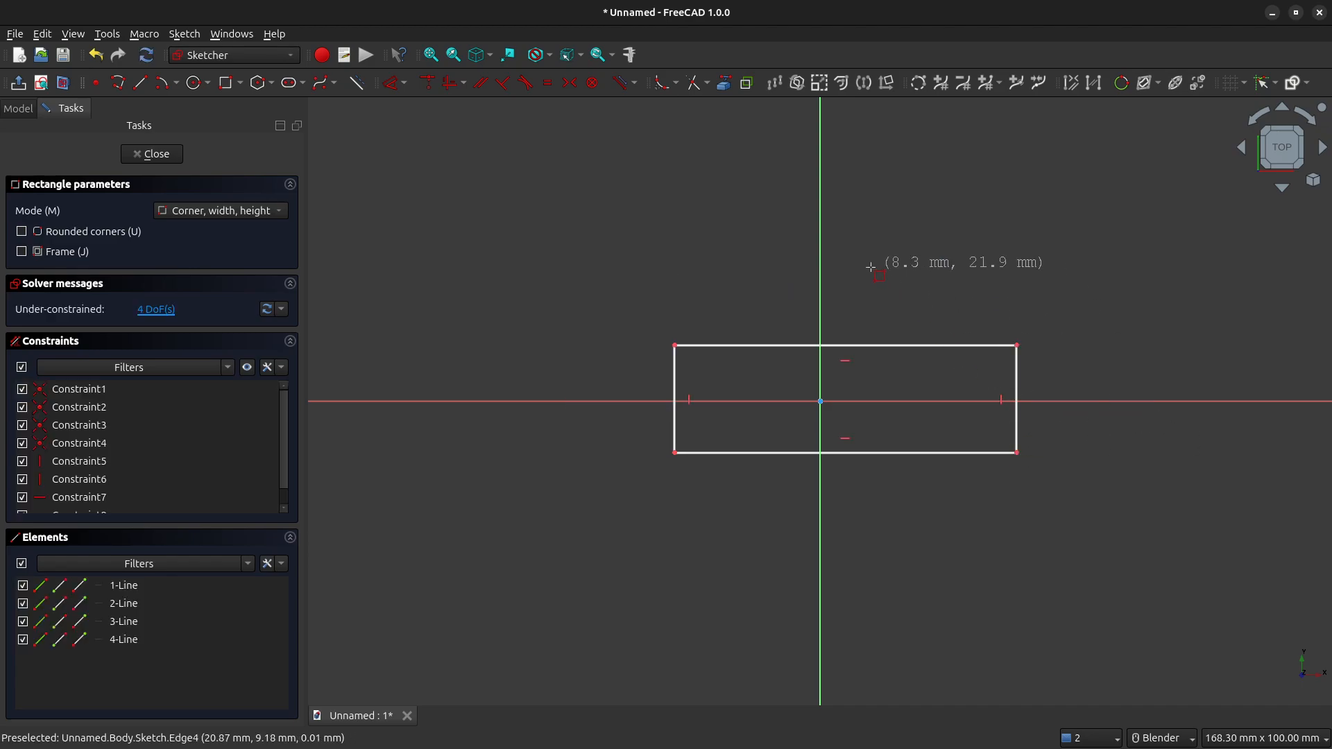
pyautogui.press('Escape')
pyautogui.click(676, 351)
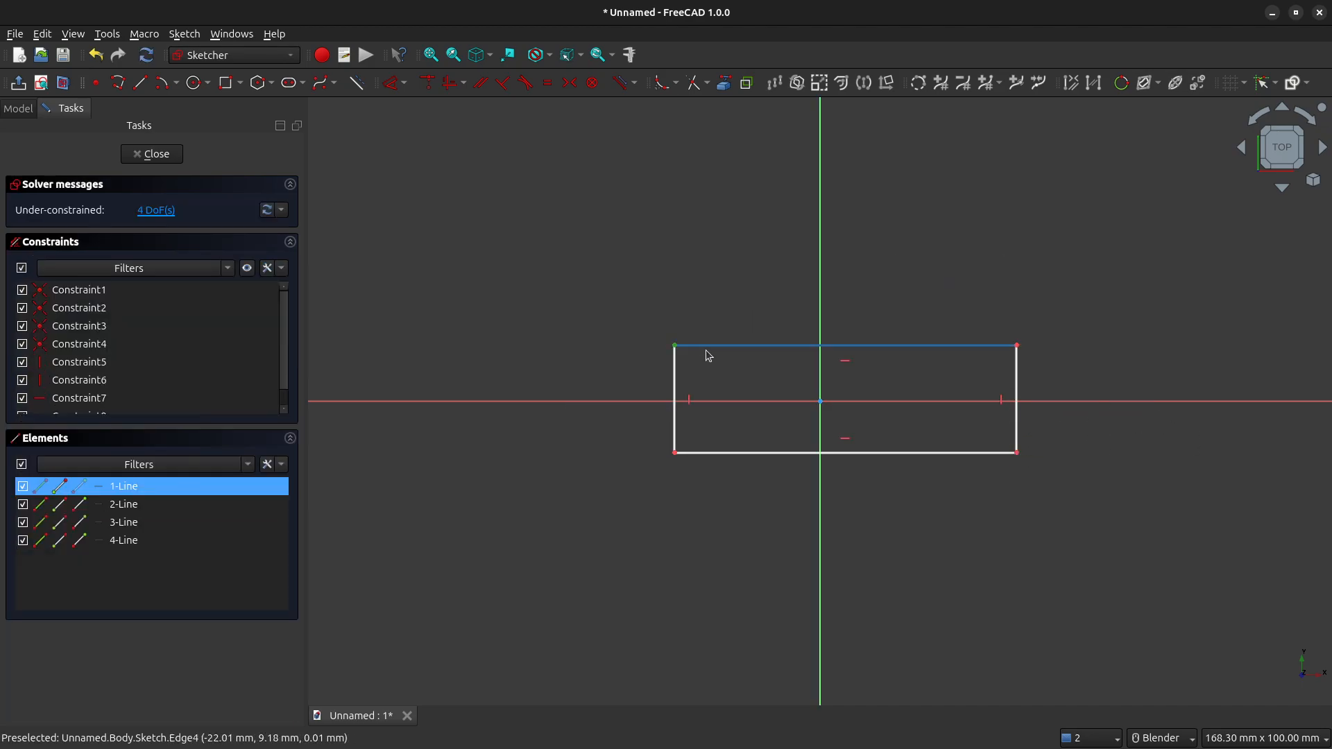
pyautogui.click(1017, 454)
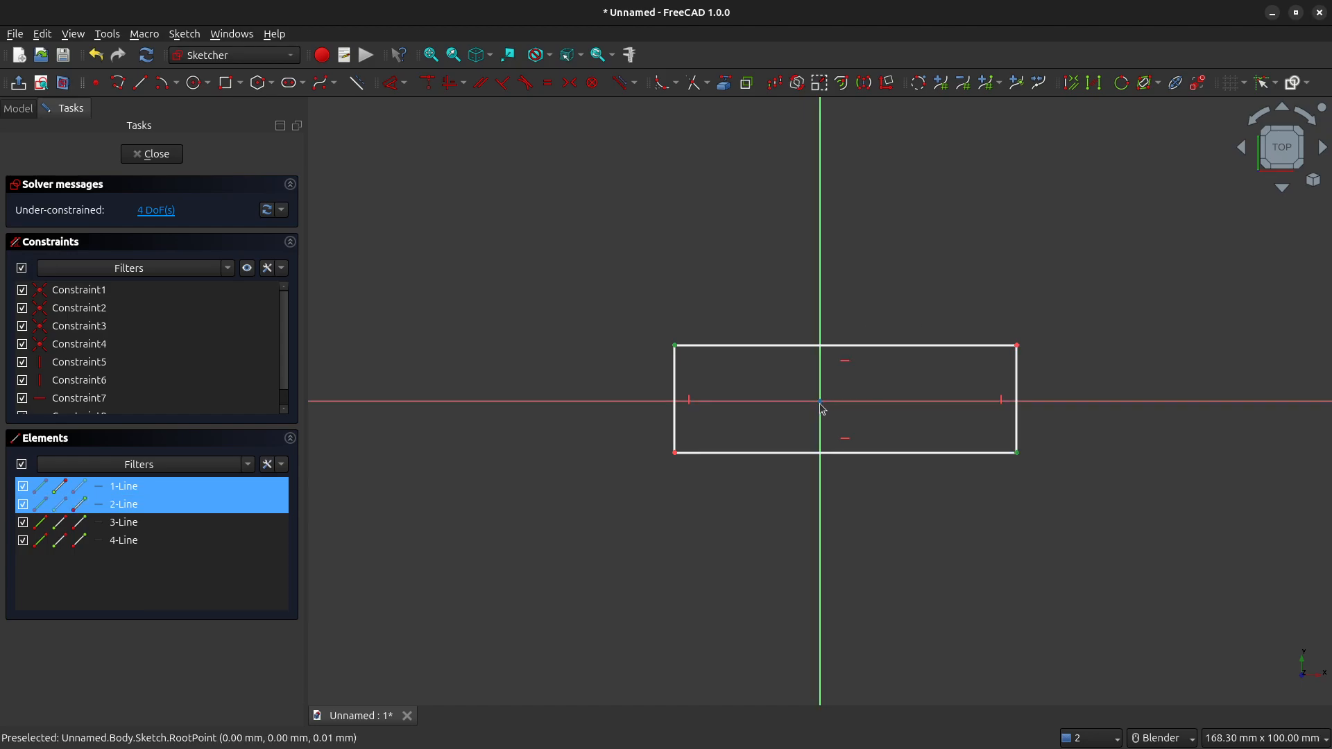
pyautogui.click(567, 90)
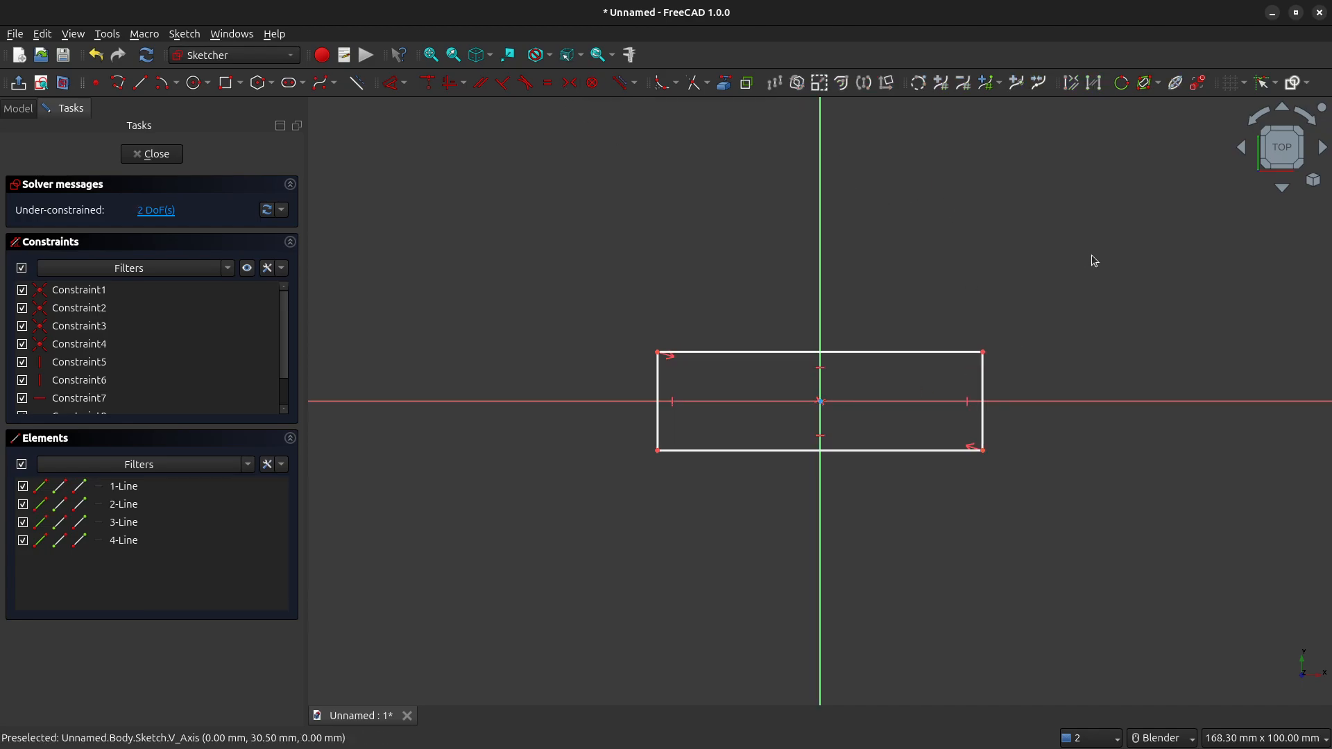
# Constrain the rectangle's horizontal width to 48 mm and its vertical height to 10 mm
pyautogui.click(804, 353)
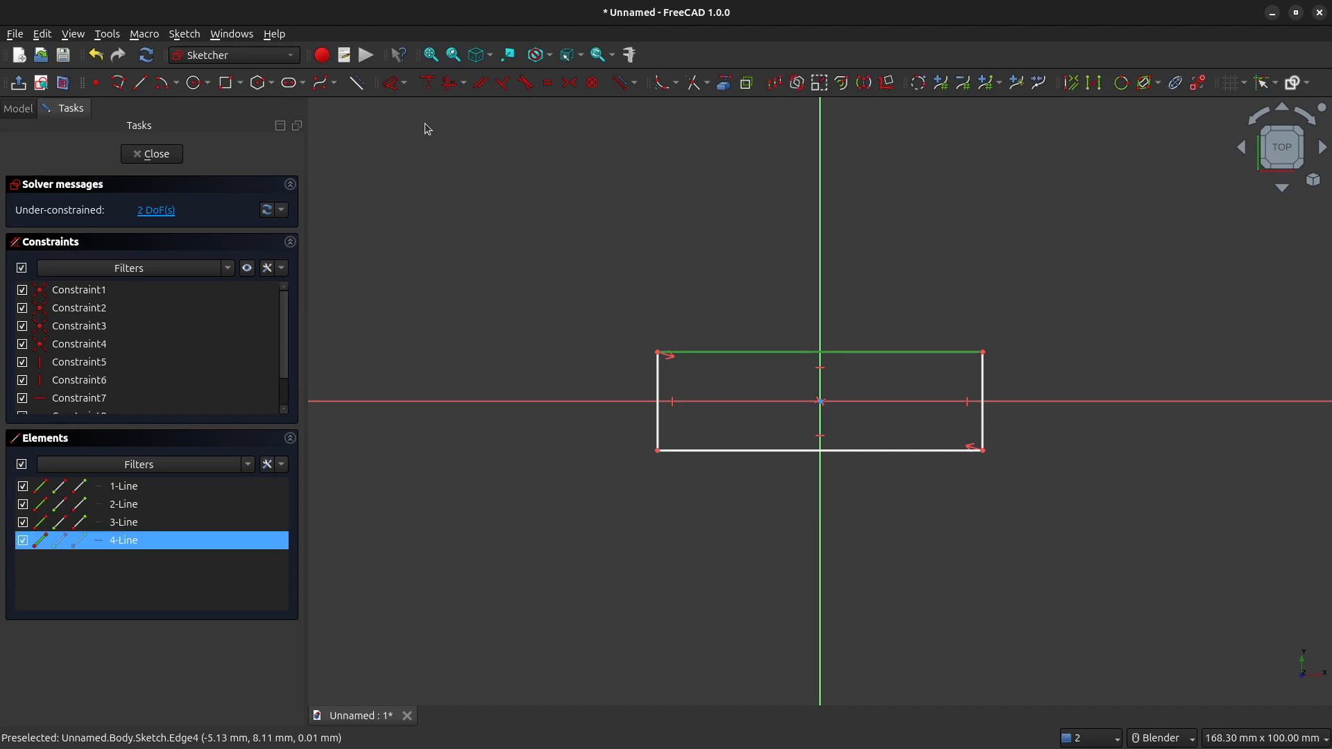
pyautogui.click(403, 87)
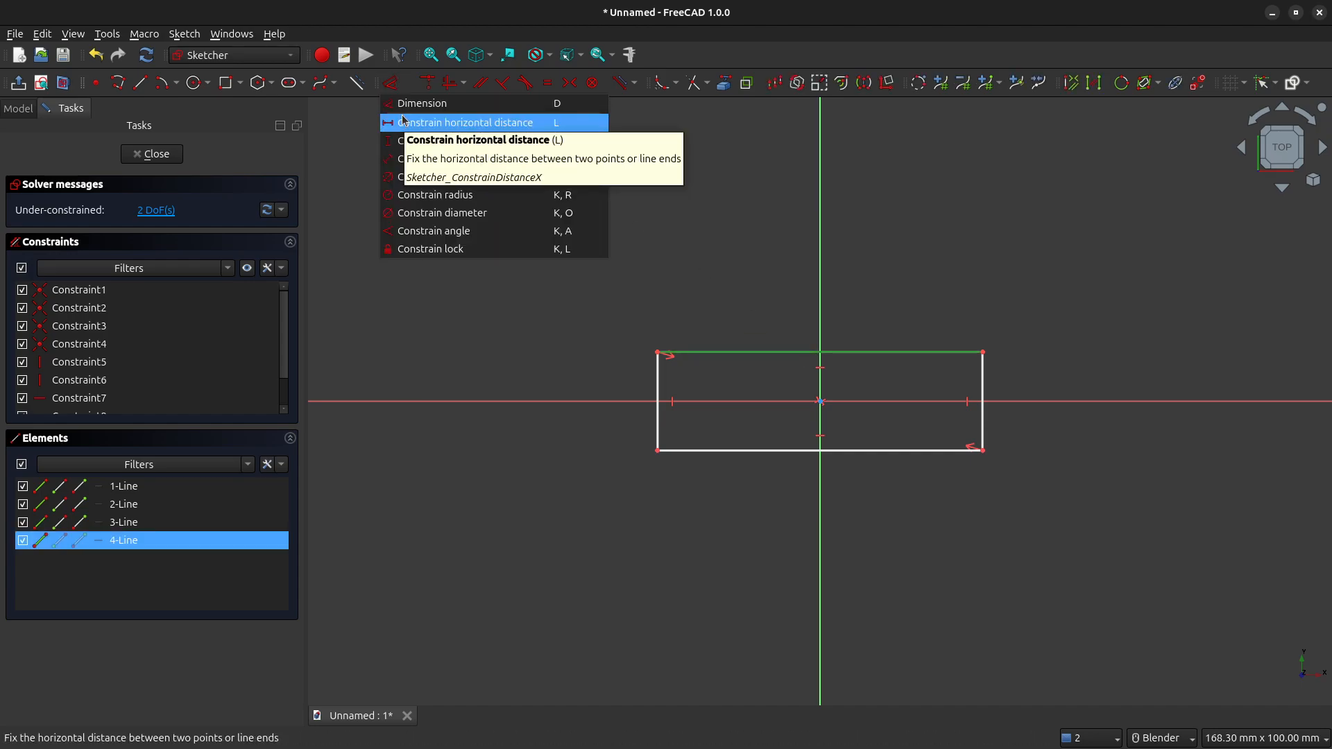
pyautogui.click(404, 119)
pyautogui.write('48mm')
pyautogui.press('Return')
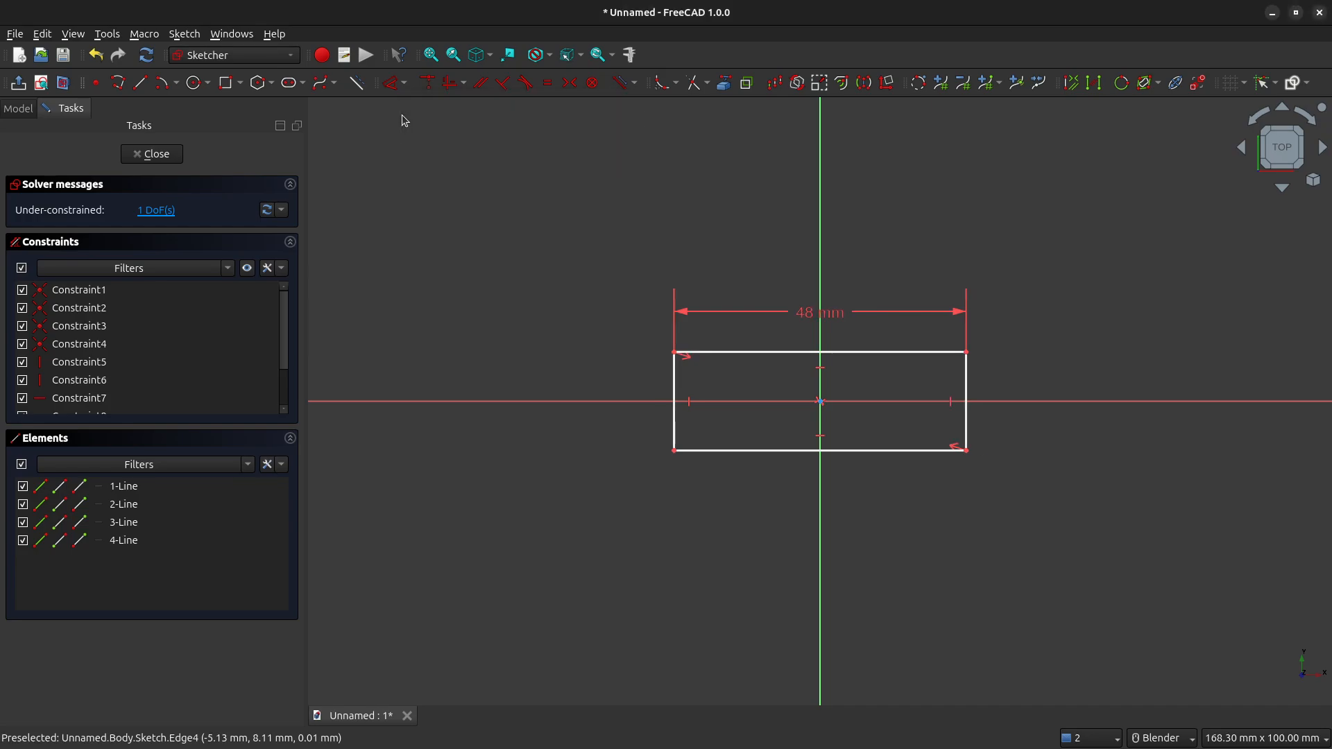
pyautogui.click(967, 382)
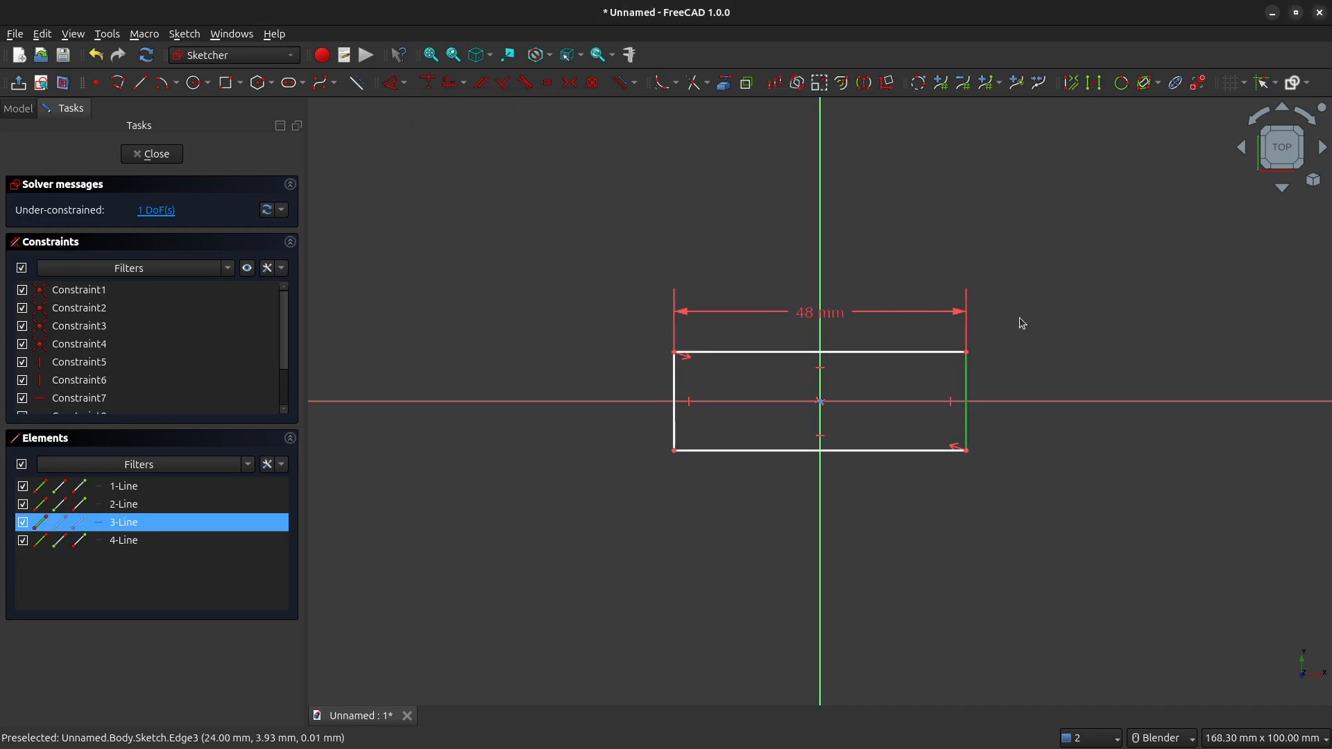
pyautogui.click(404, 90)
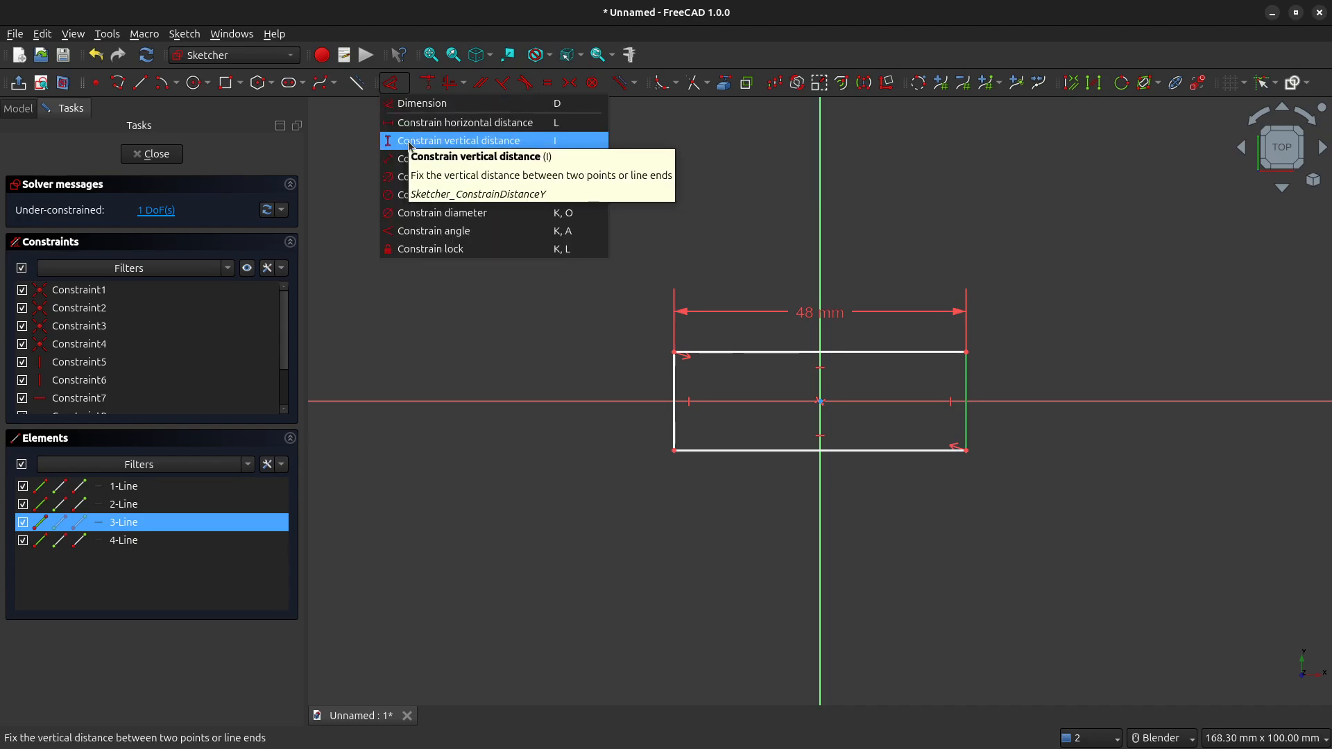
pyautogui.click(410, 142)
pyautogui.write('40')
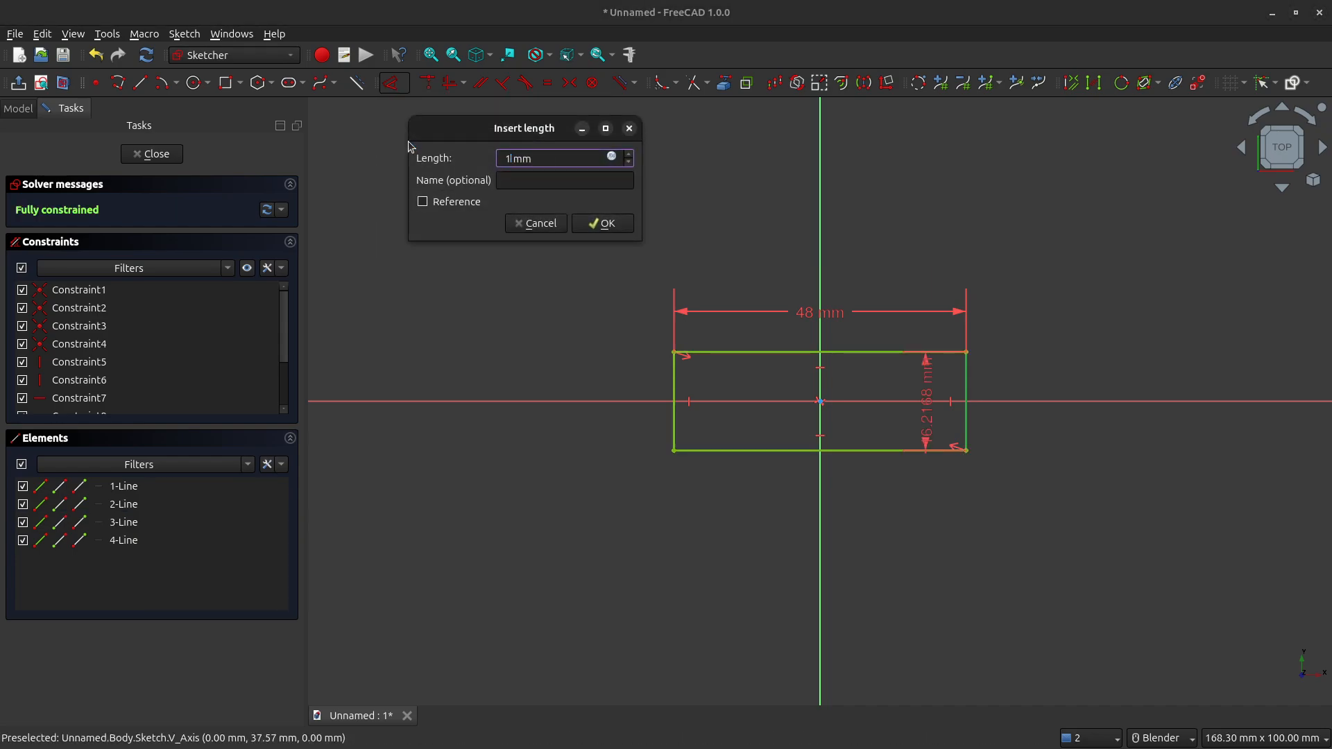
pyautogui.press('Return')
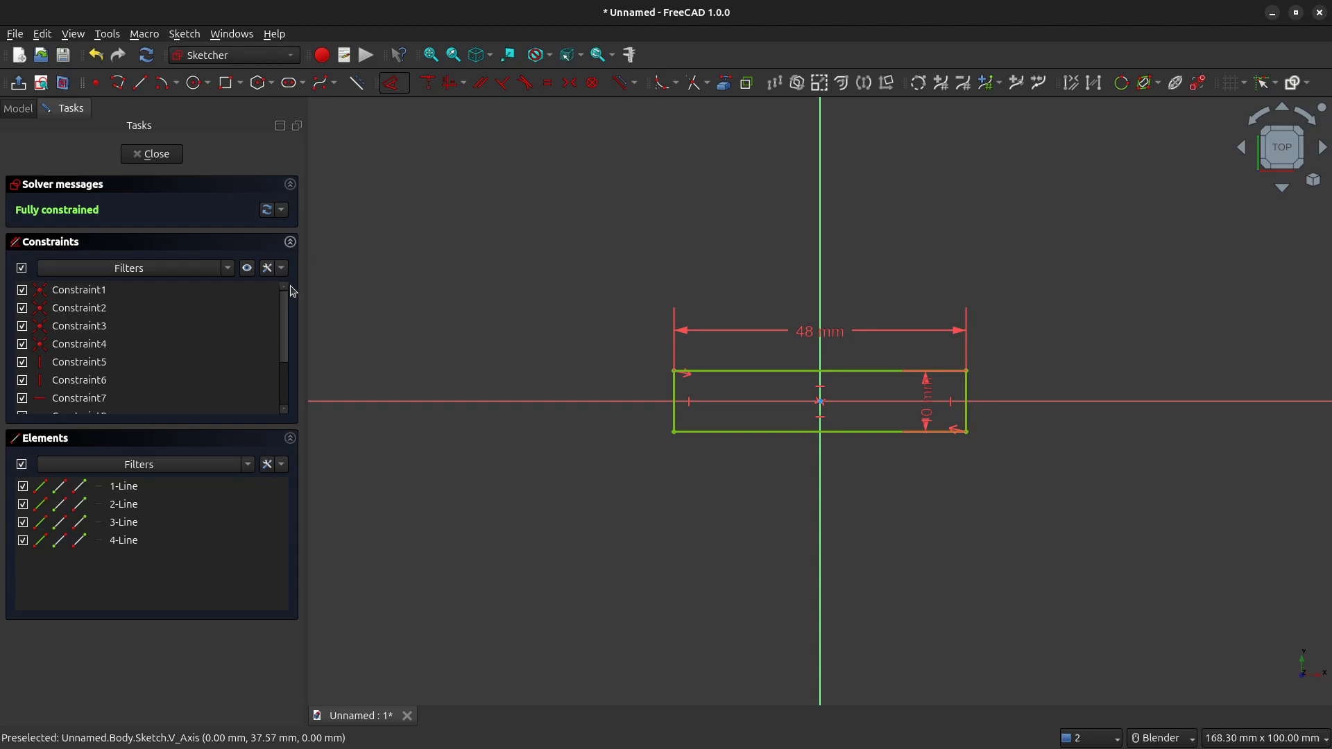
# Finish the rectangle sketch and pad it 6 mm
pyautogui.click(164, 156)
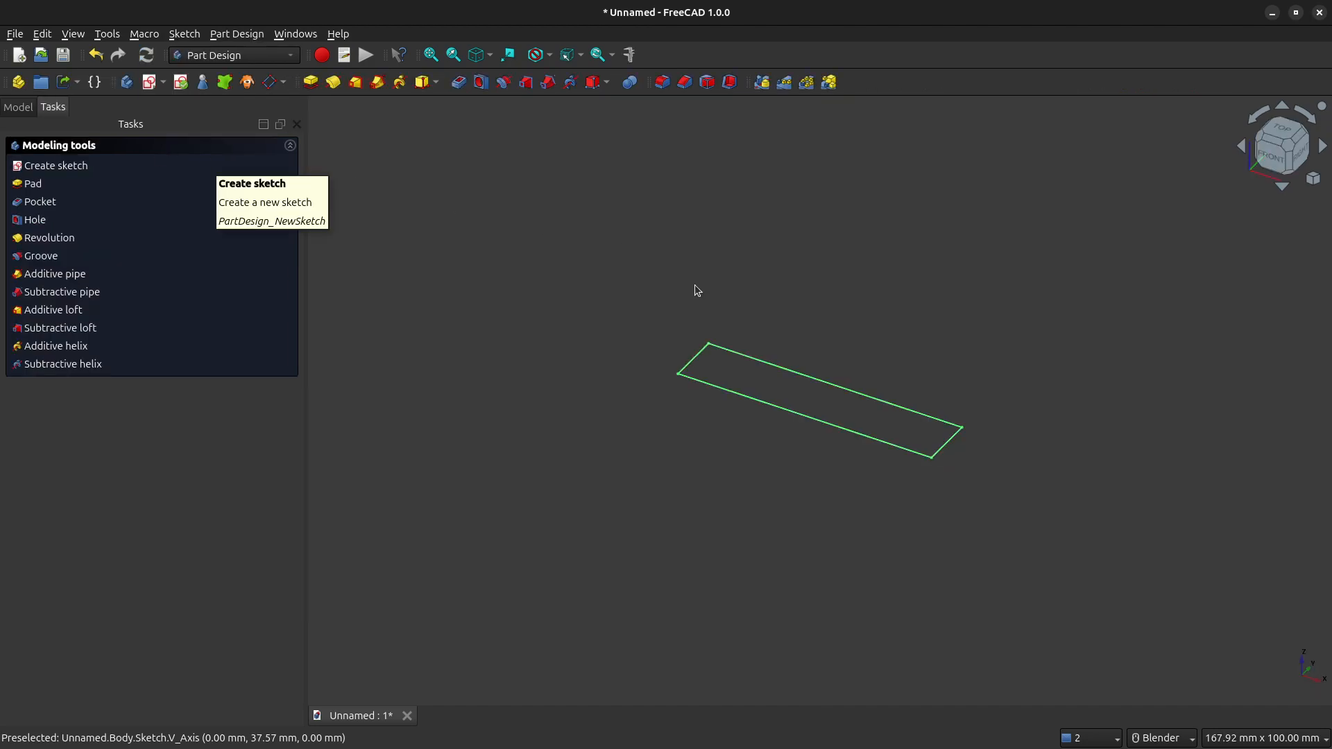
pyautogui.click(310, 85)
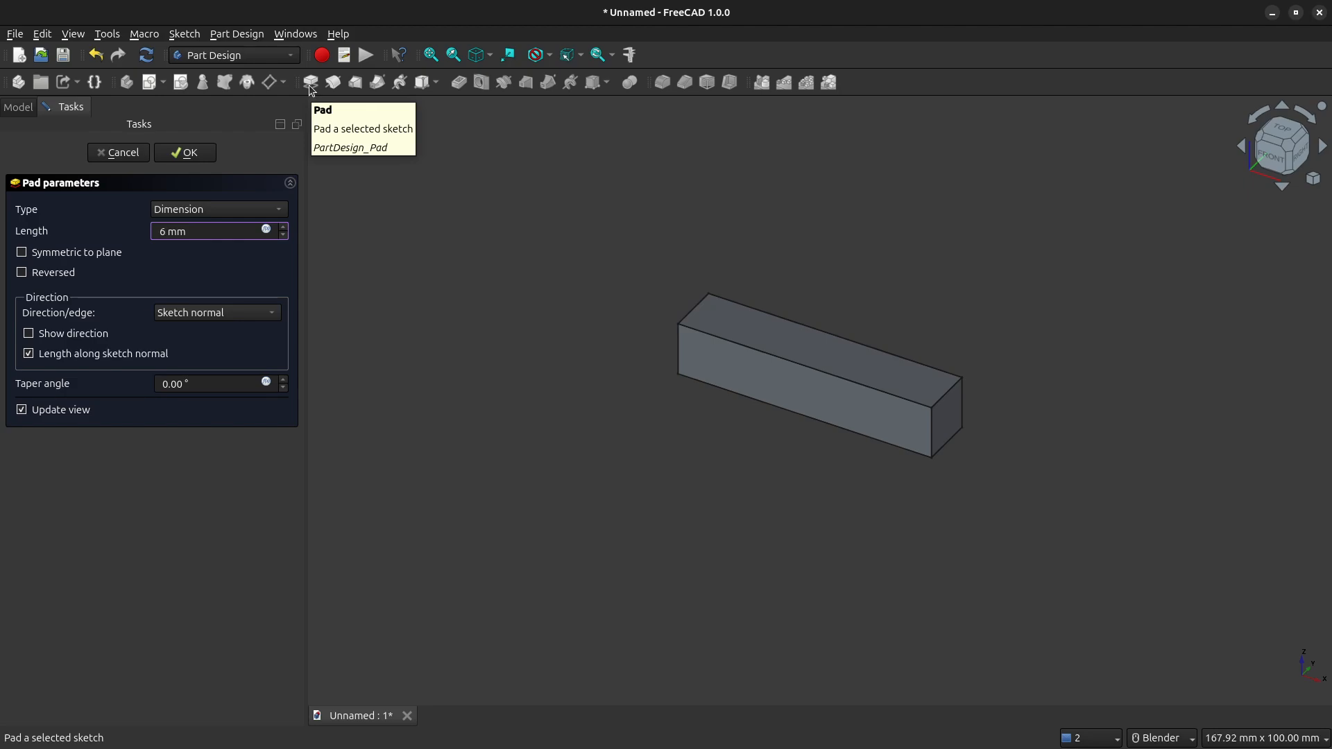
pyautogui.press('Return')
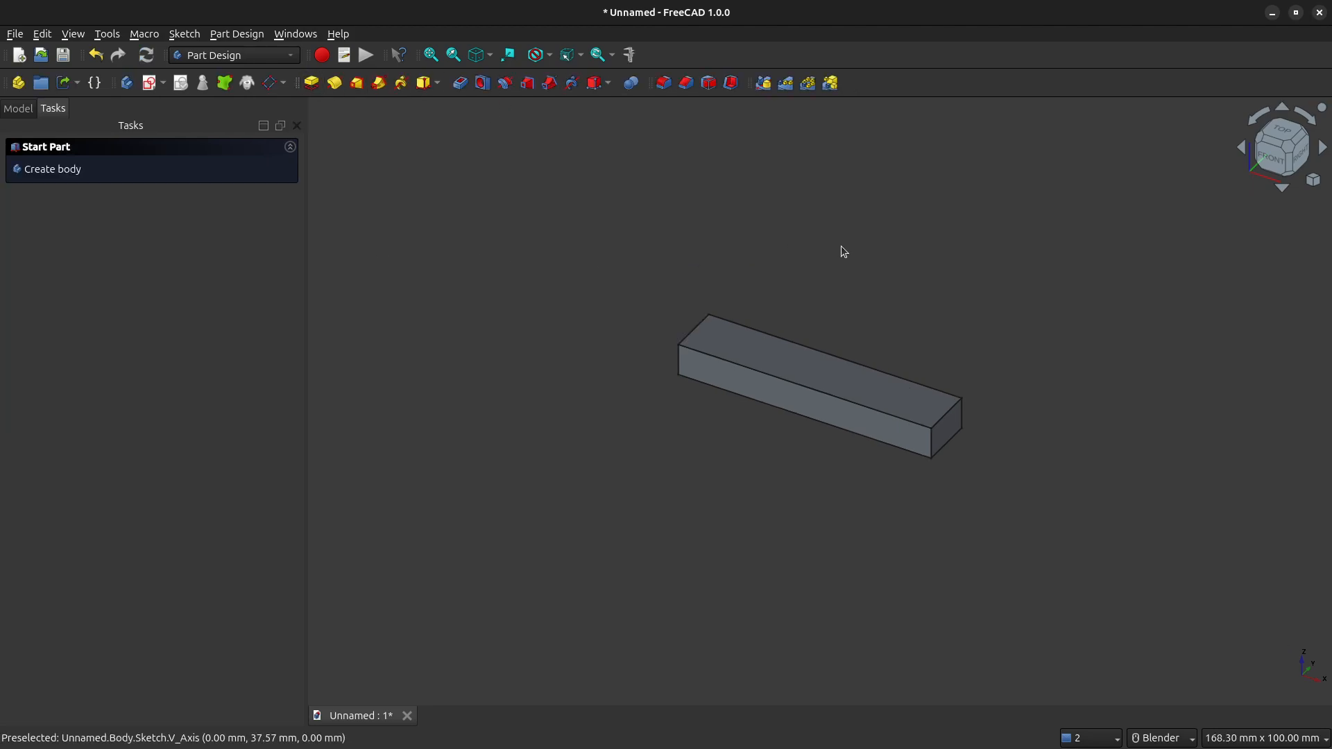
# Start a sketch on the block's top face and link its lower long edge as external geometry
pyautogui.click(774, 364)
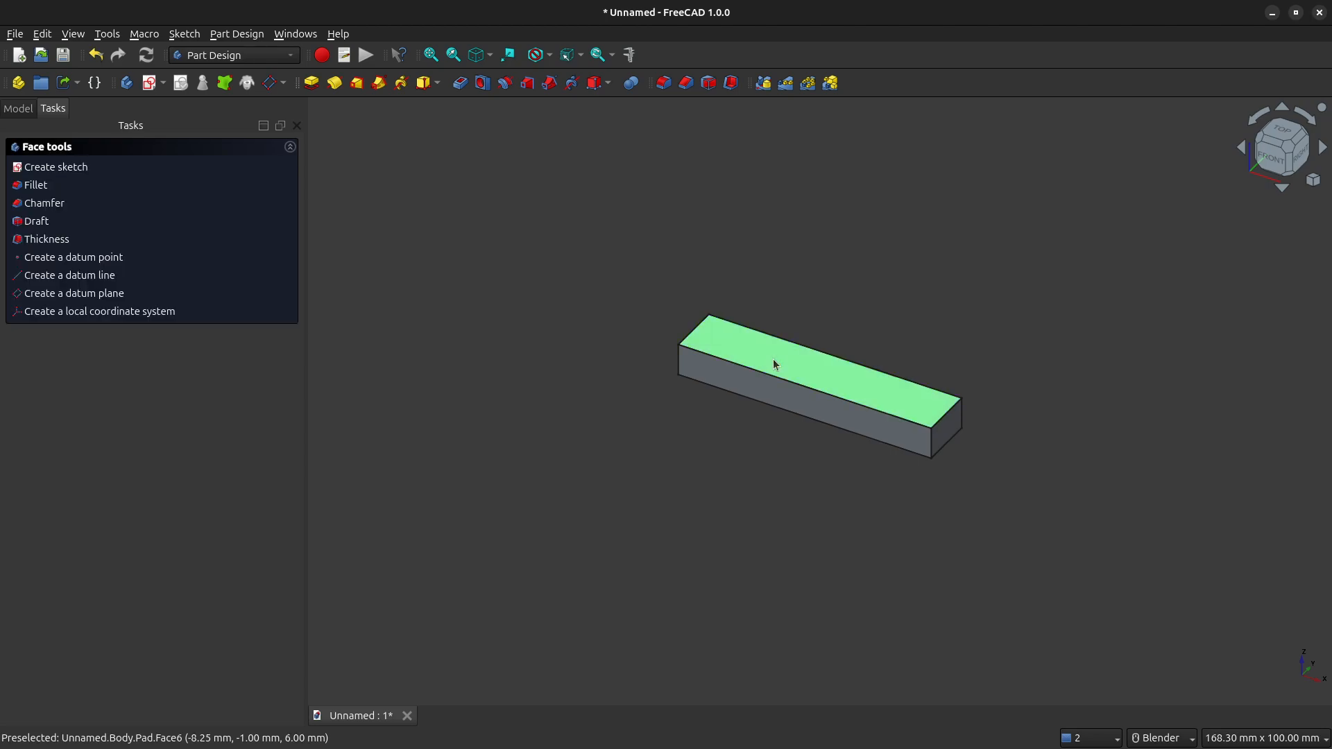
pyautogui.click(151, 84)
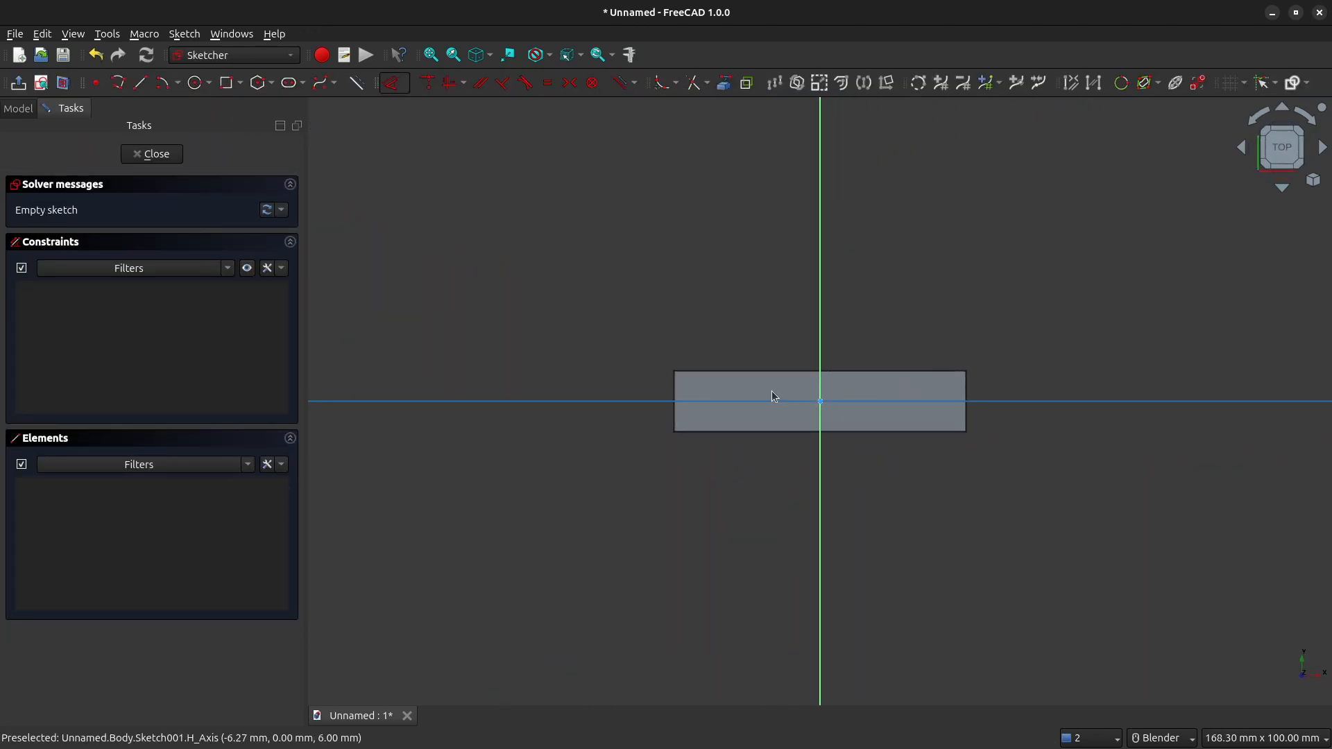
pyautogui.scroll(5, 777, 412)
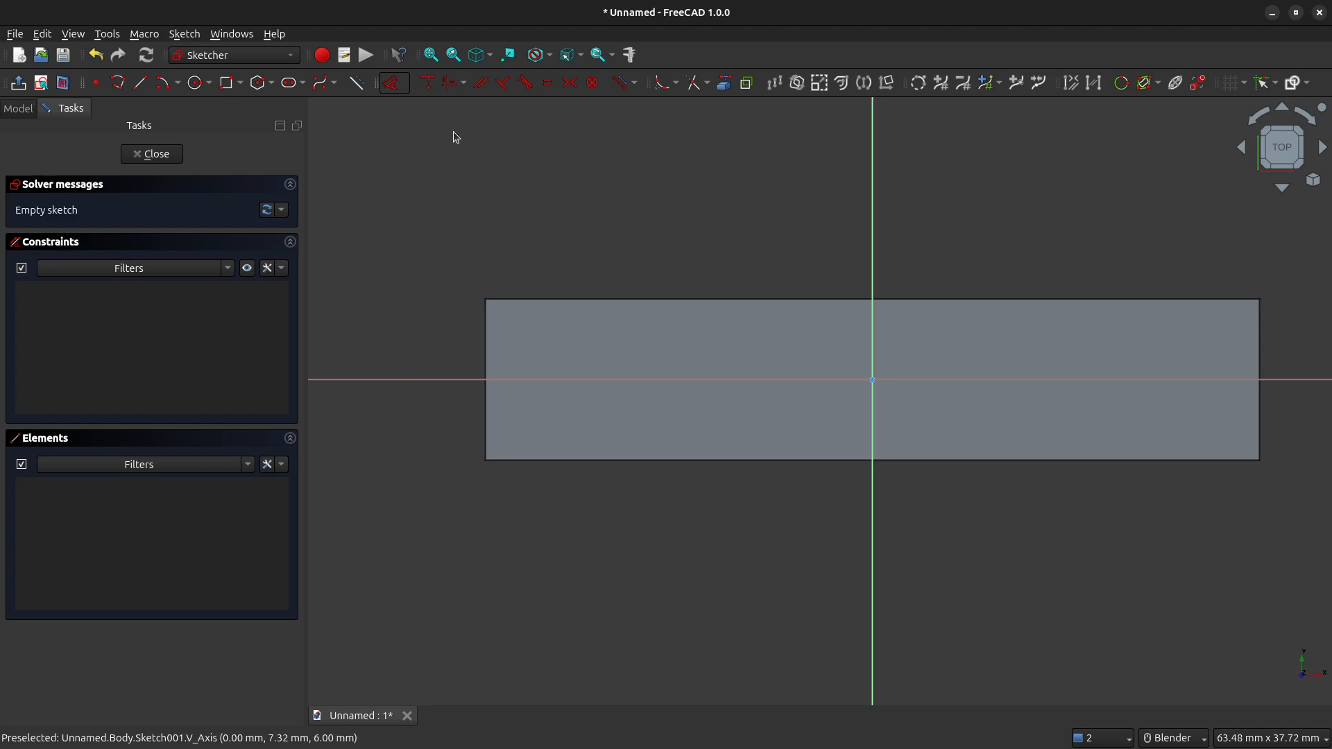
pyautogui.click(724, 83)
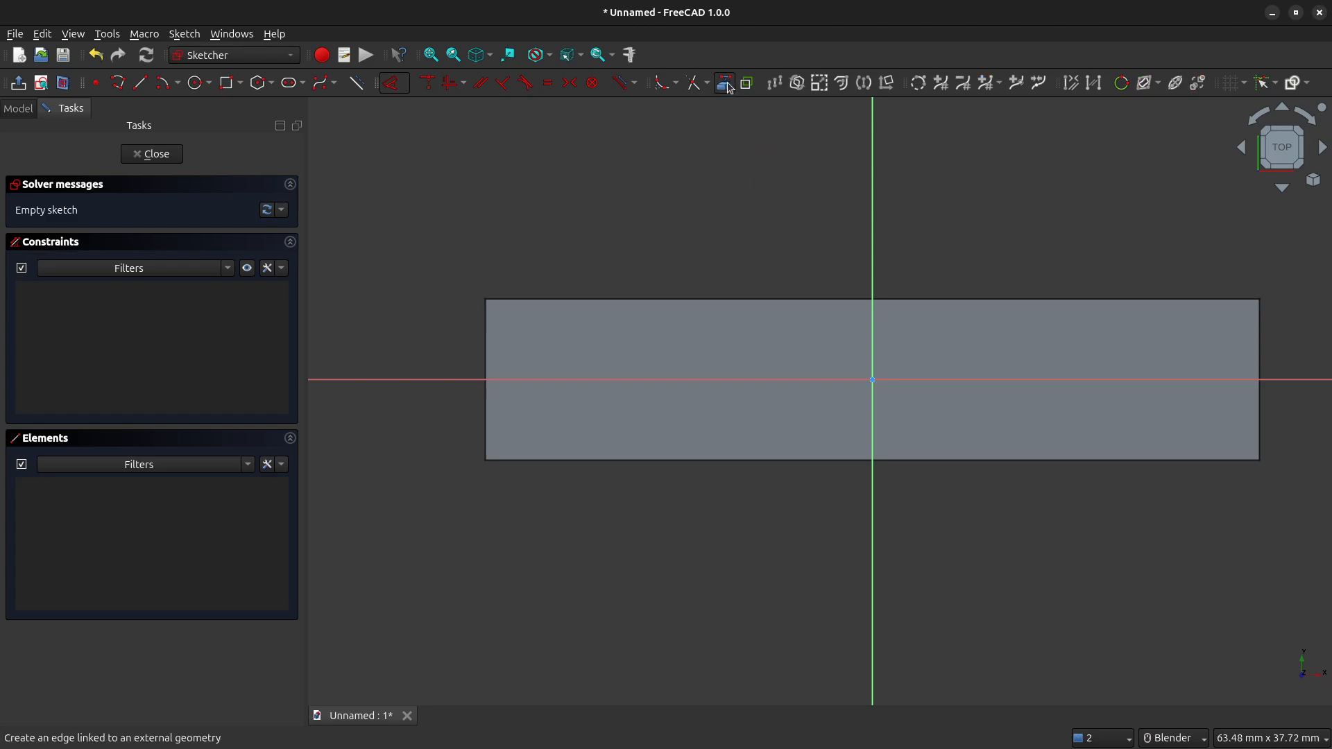
pyautogui.click(585, 461)
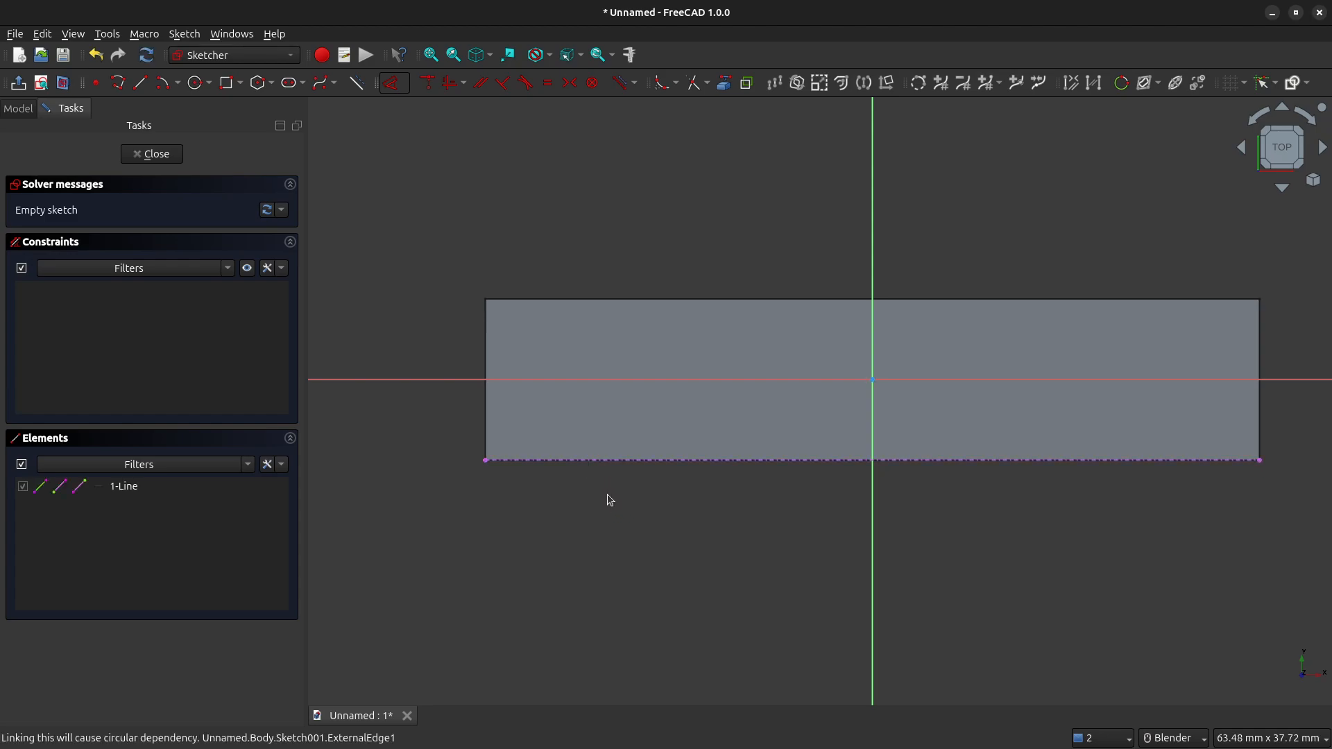
# Sketch a rectangle about 3.6 mm tall from the linked edge's left endpoint and make its lower-right corner coincident with the edge's right endpoint
pyautogui.click(228, 84)
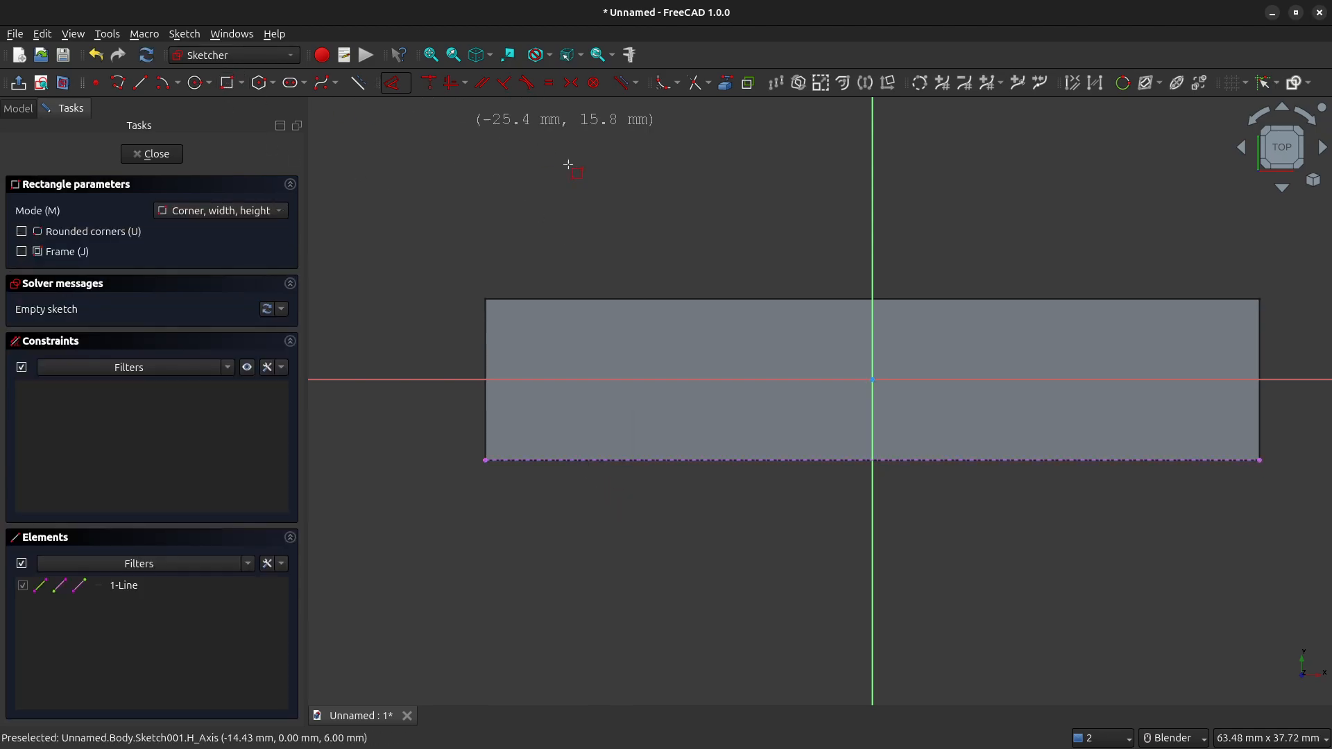
pyautogui.click(486, 460)
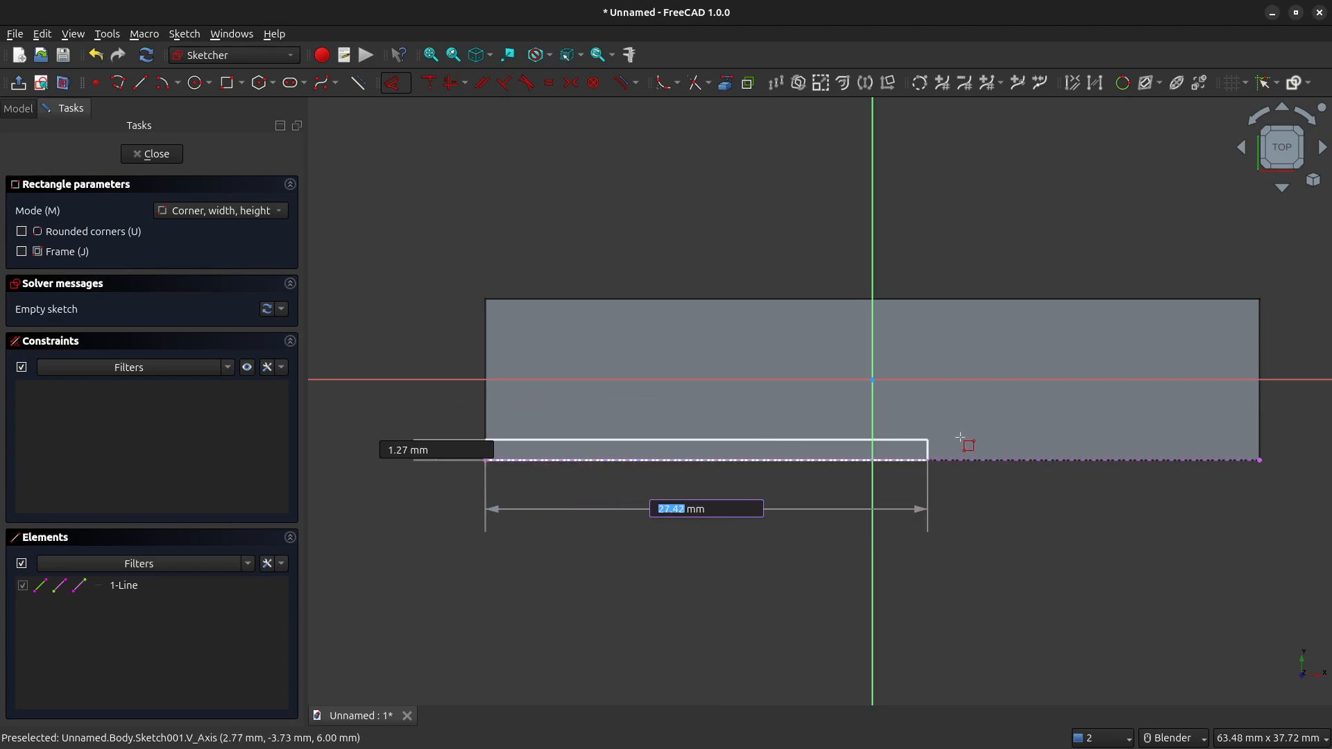
pyautogui.click(1225, 402)
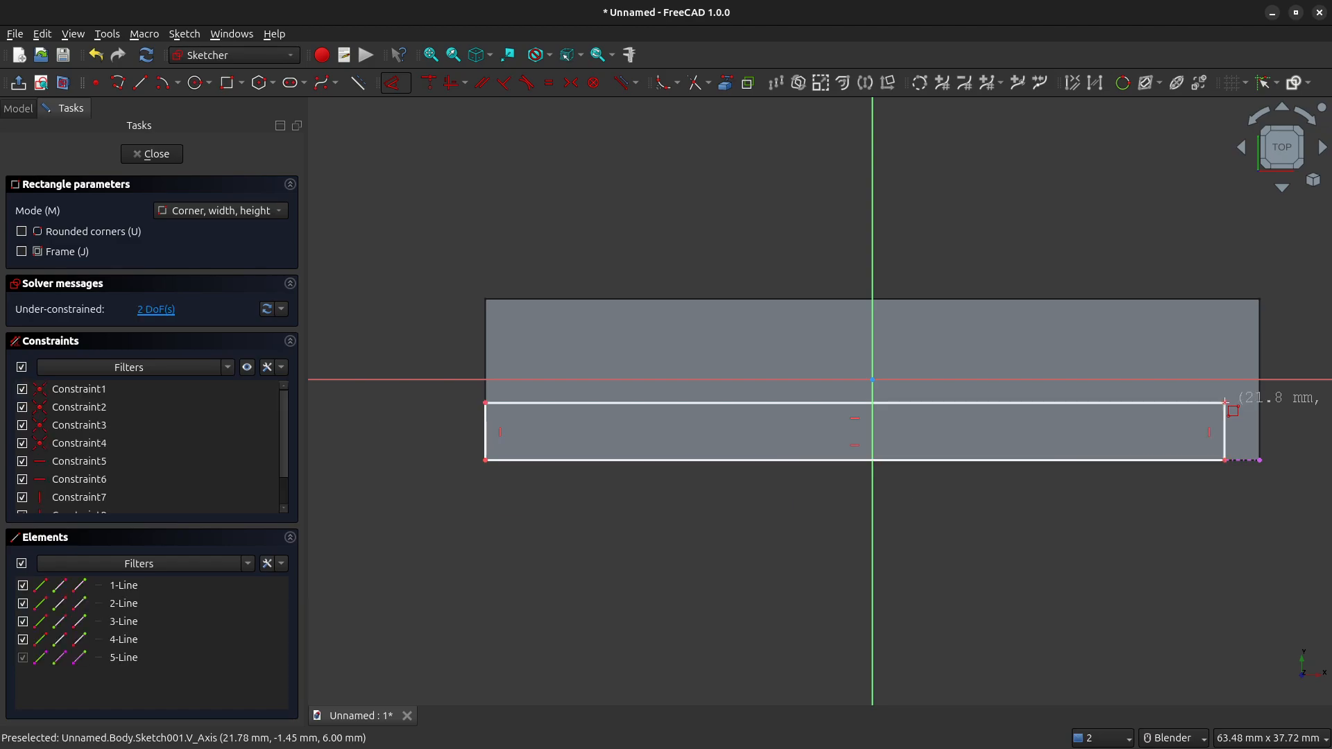
pyautogui.rightClick(1274, 401)
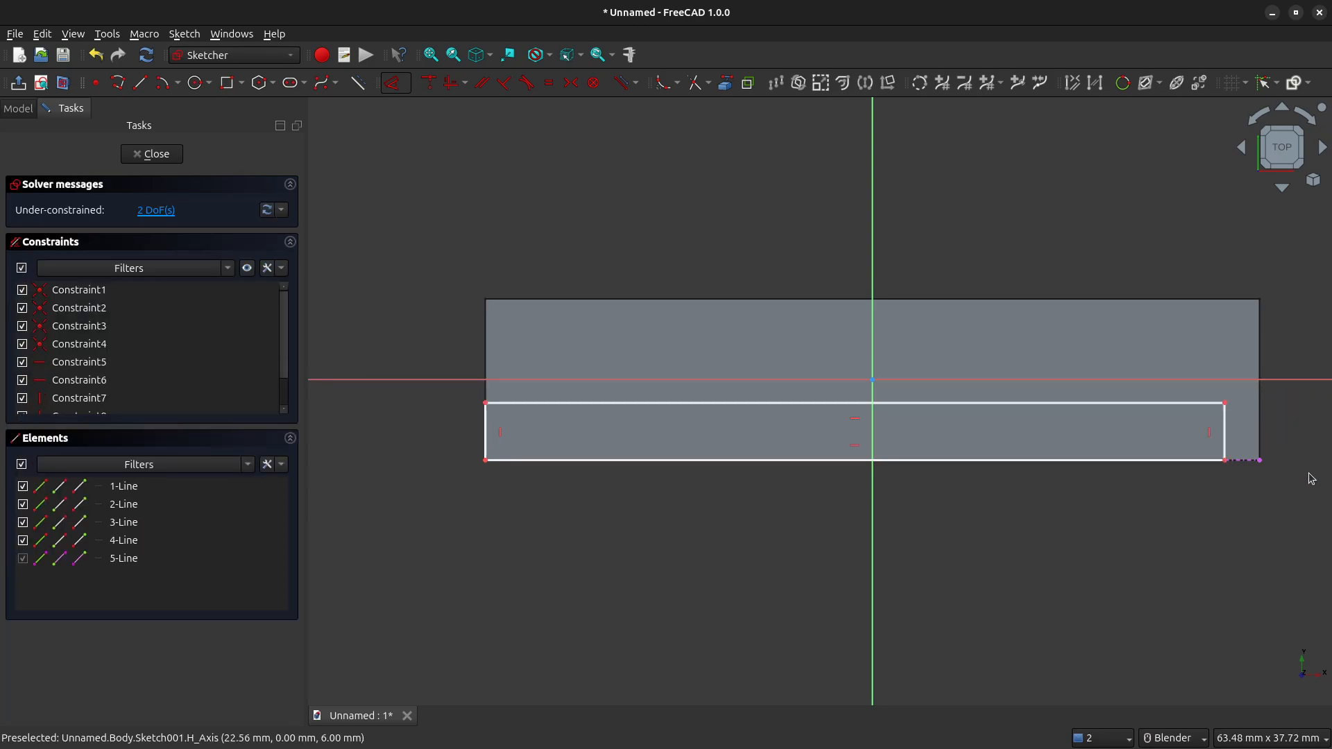
pyautogui.click(1225, 461)
pyautogui.click(1259, 461)
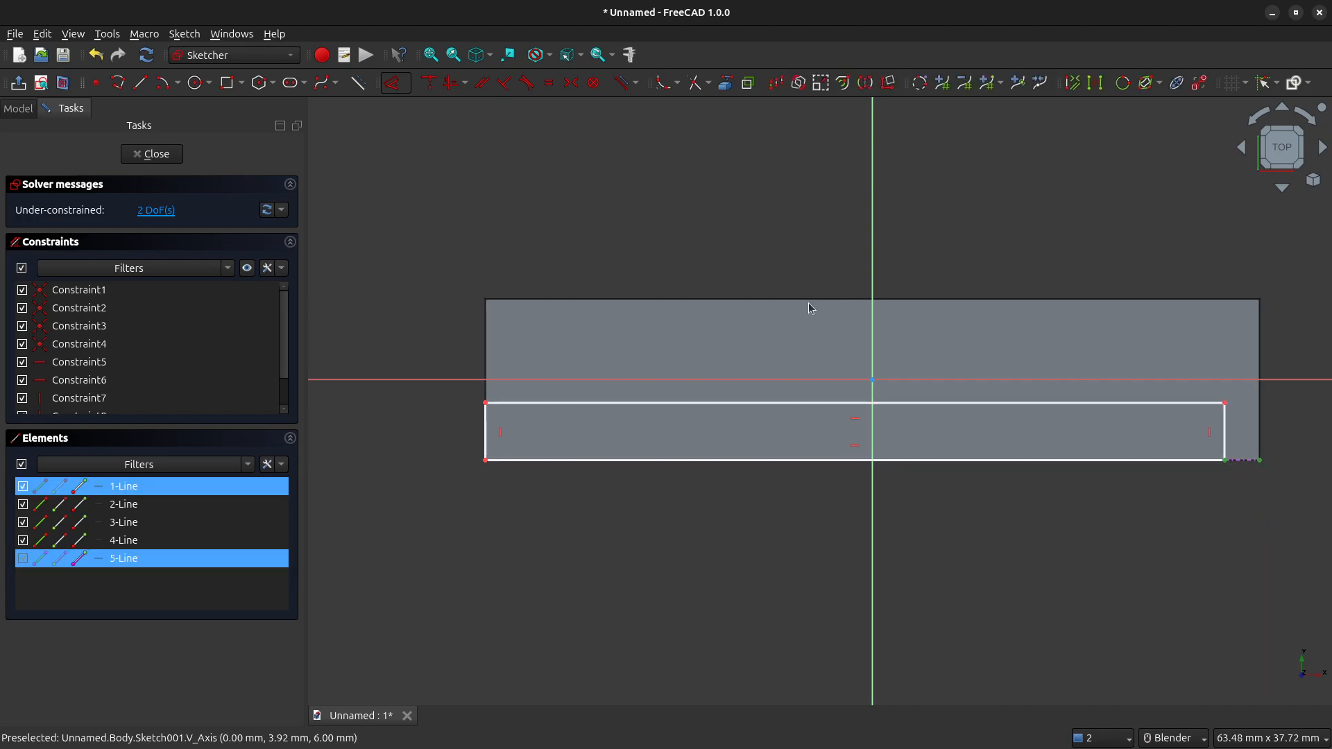
pyautogui.click(435, 86)
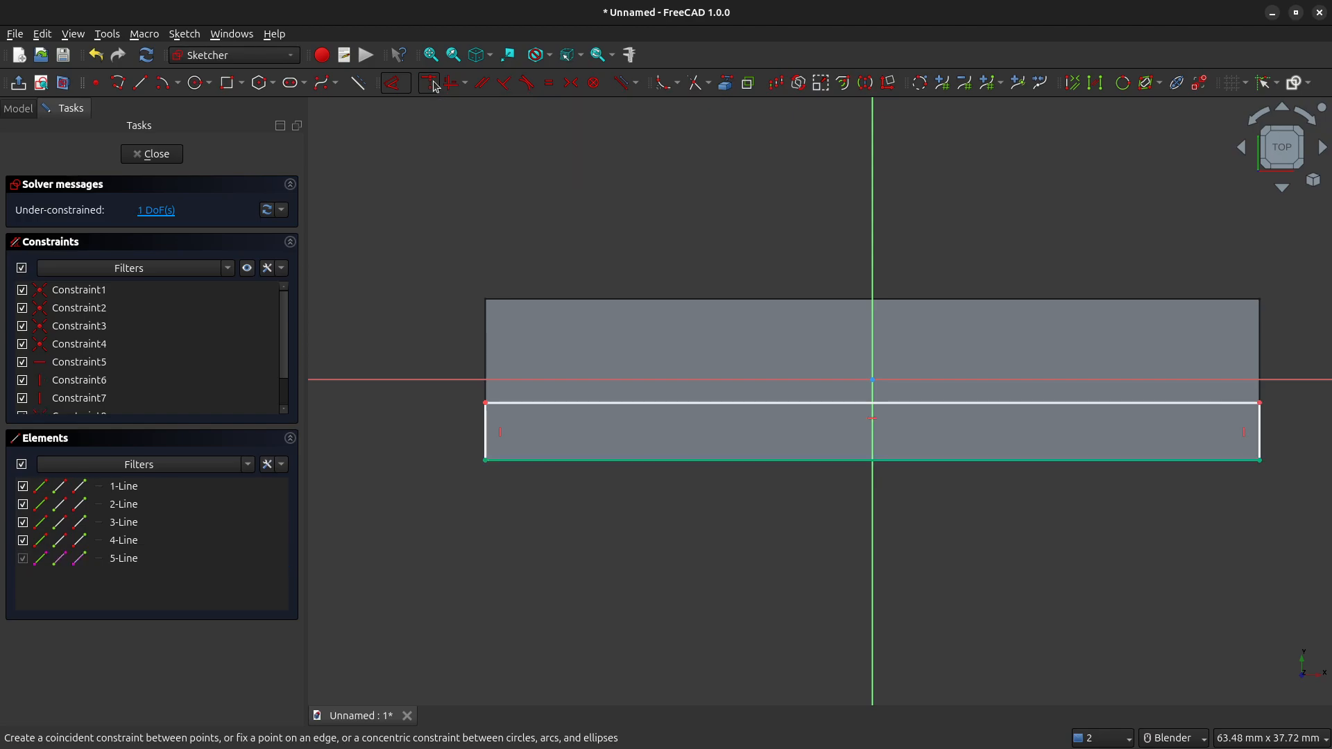
# Constrain the vertical height of the strip rectangle along the lower edge to 3 mm
pyautogui.click(486, 434)
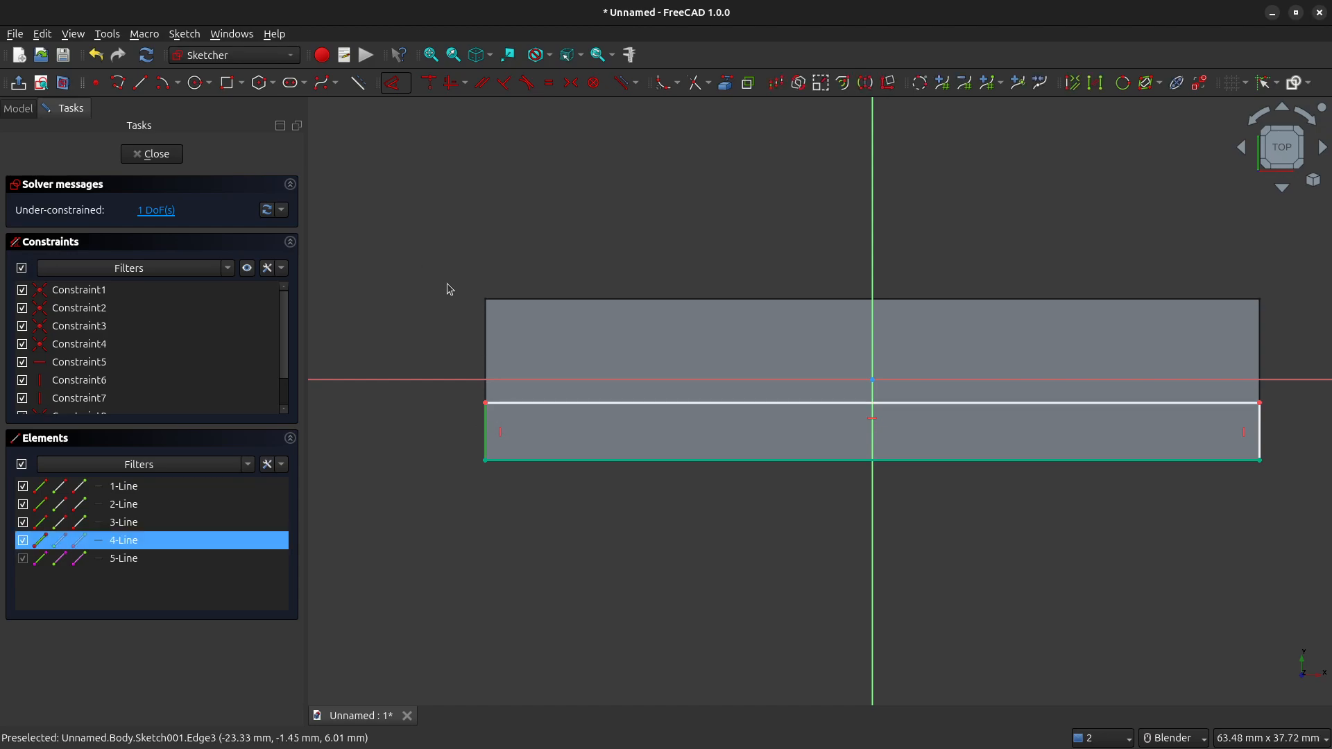
pyautogui.click(406, 84)
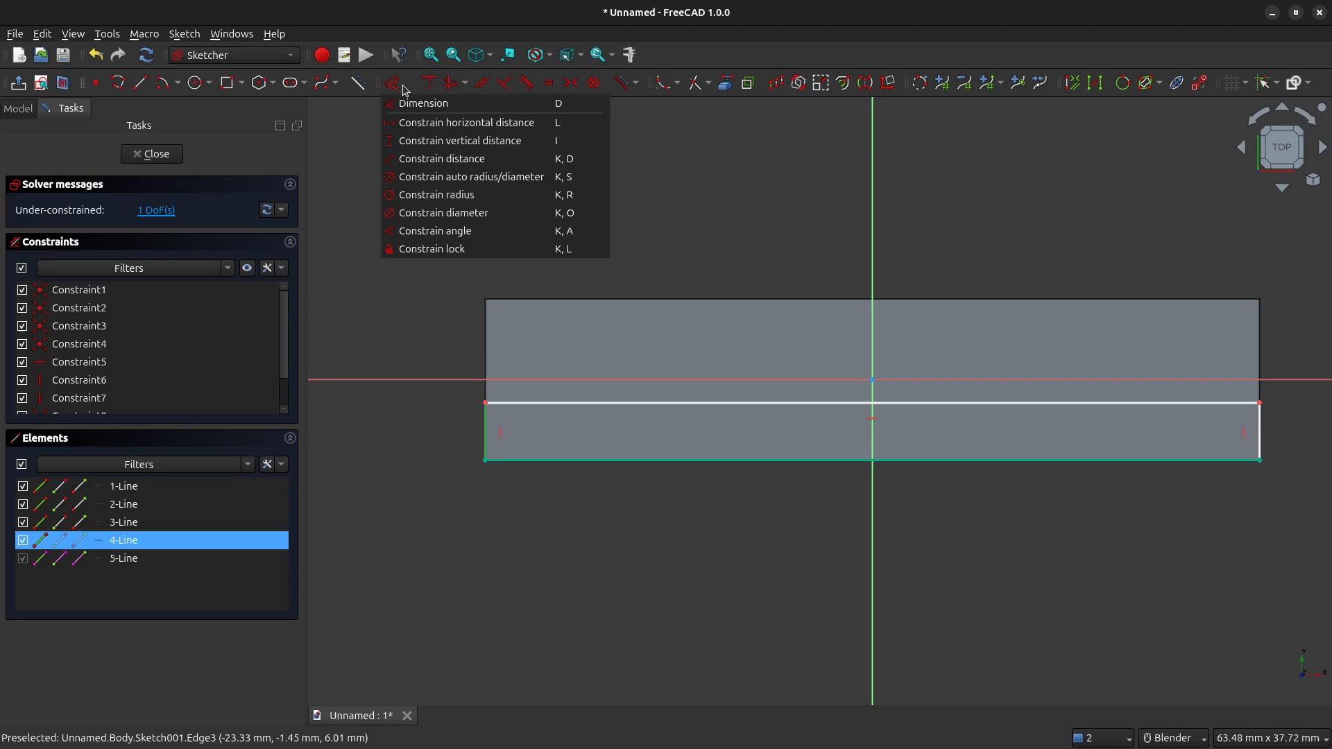
pyautogui.click(416, 137)
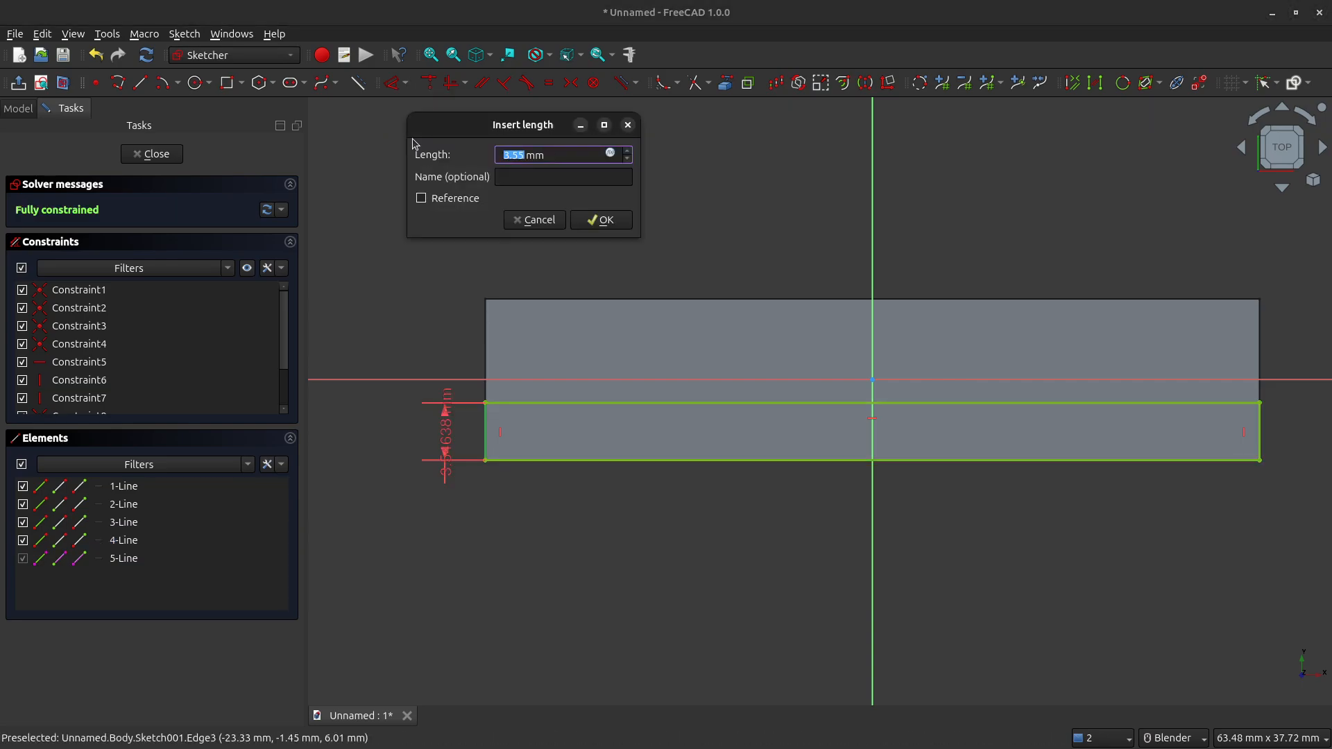
pyautogui.write('3')
pyautogui.press('Return')
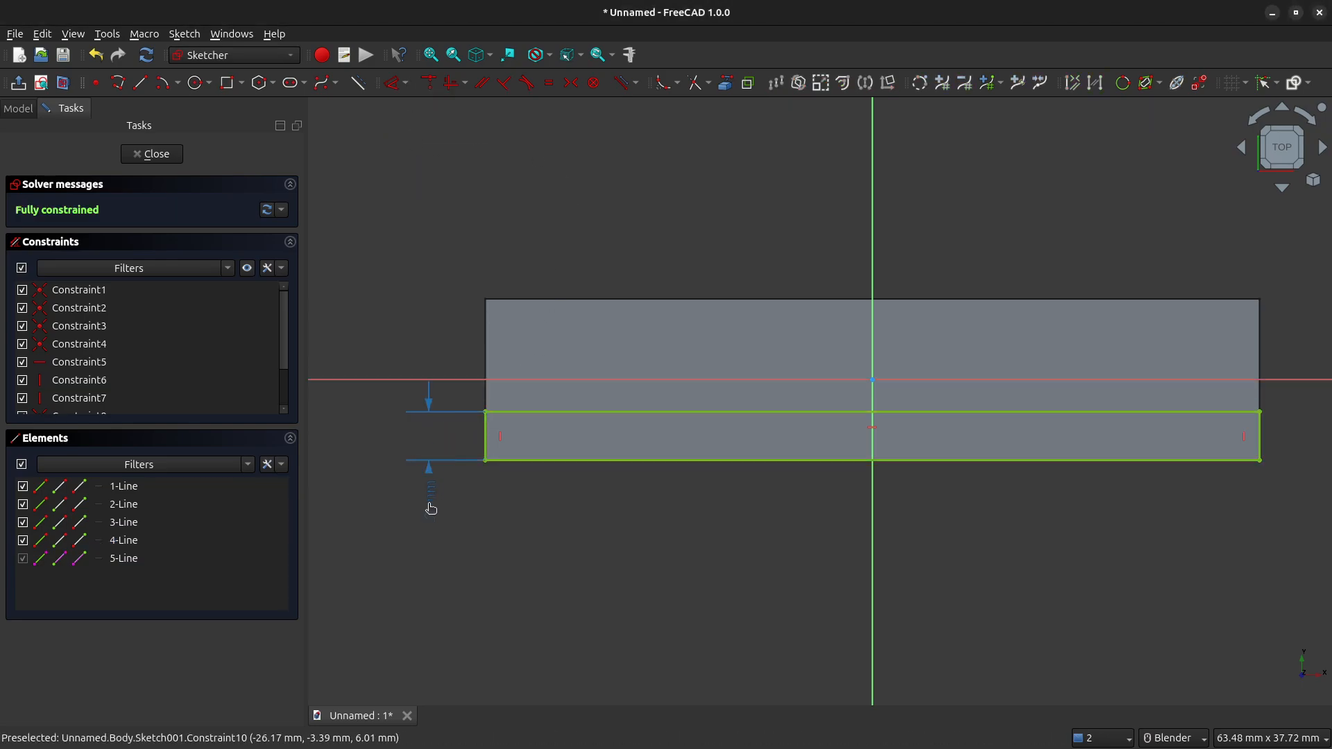
# Finish the strip sketch and pad it 24 mm to form an upright wall on the block
pyautogui.moveTo(431, 509); pyautogui.dragTo(454, 511)
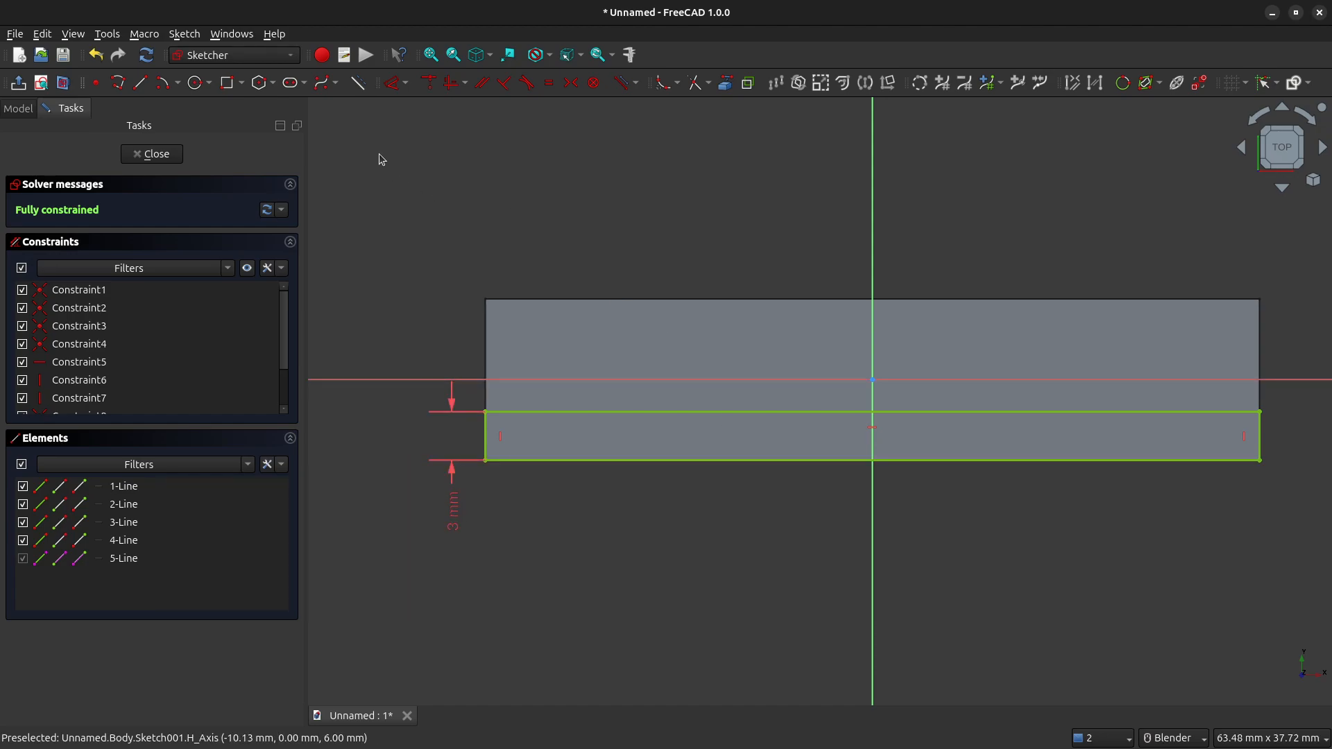
pyautogui.click(175, 153)
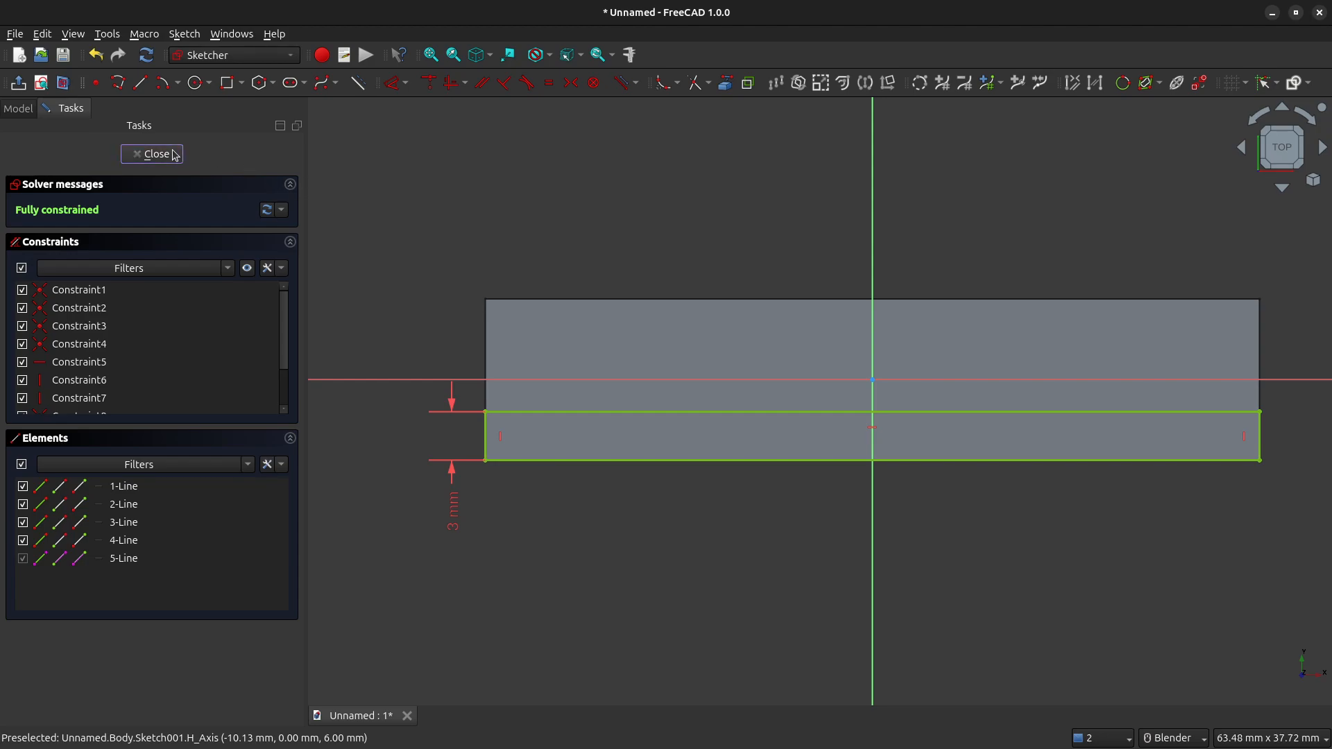
pyautogui.scroll(3, 910, 393)
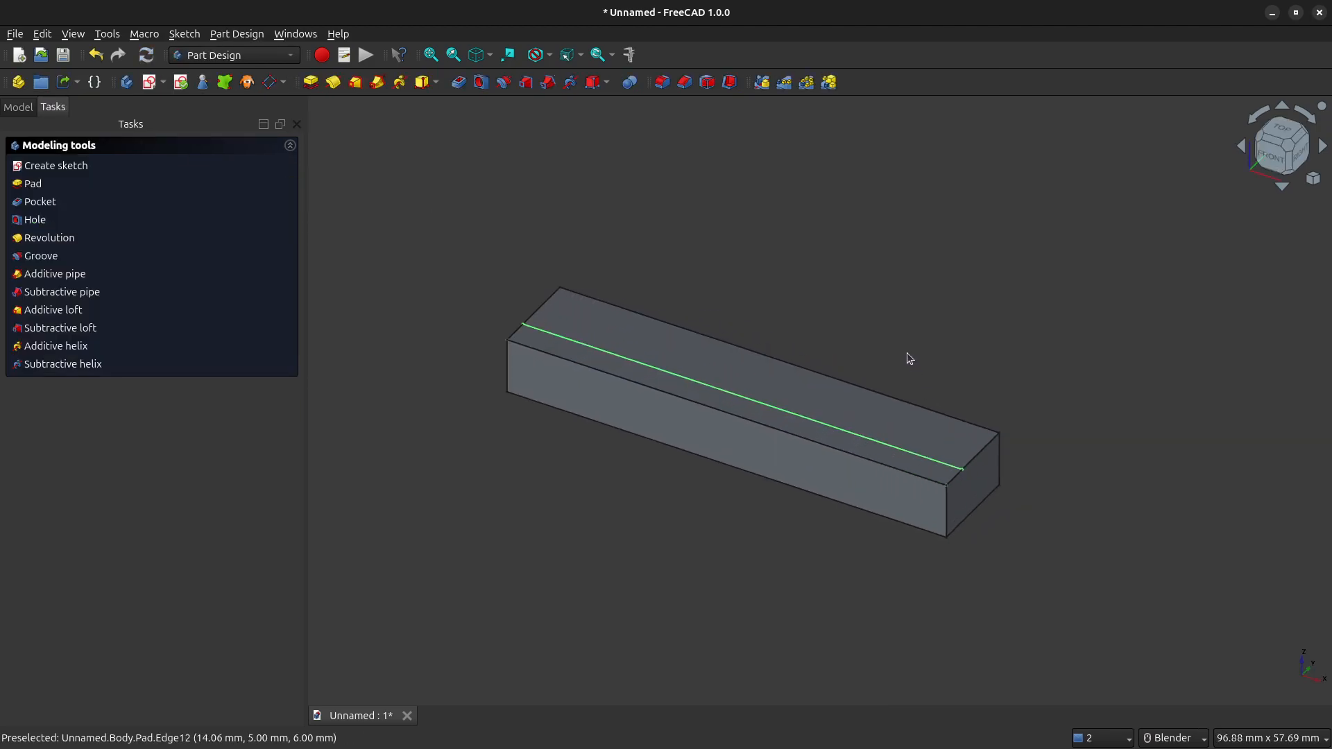
pyautogui.scroll(1, 519, 444)
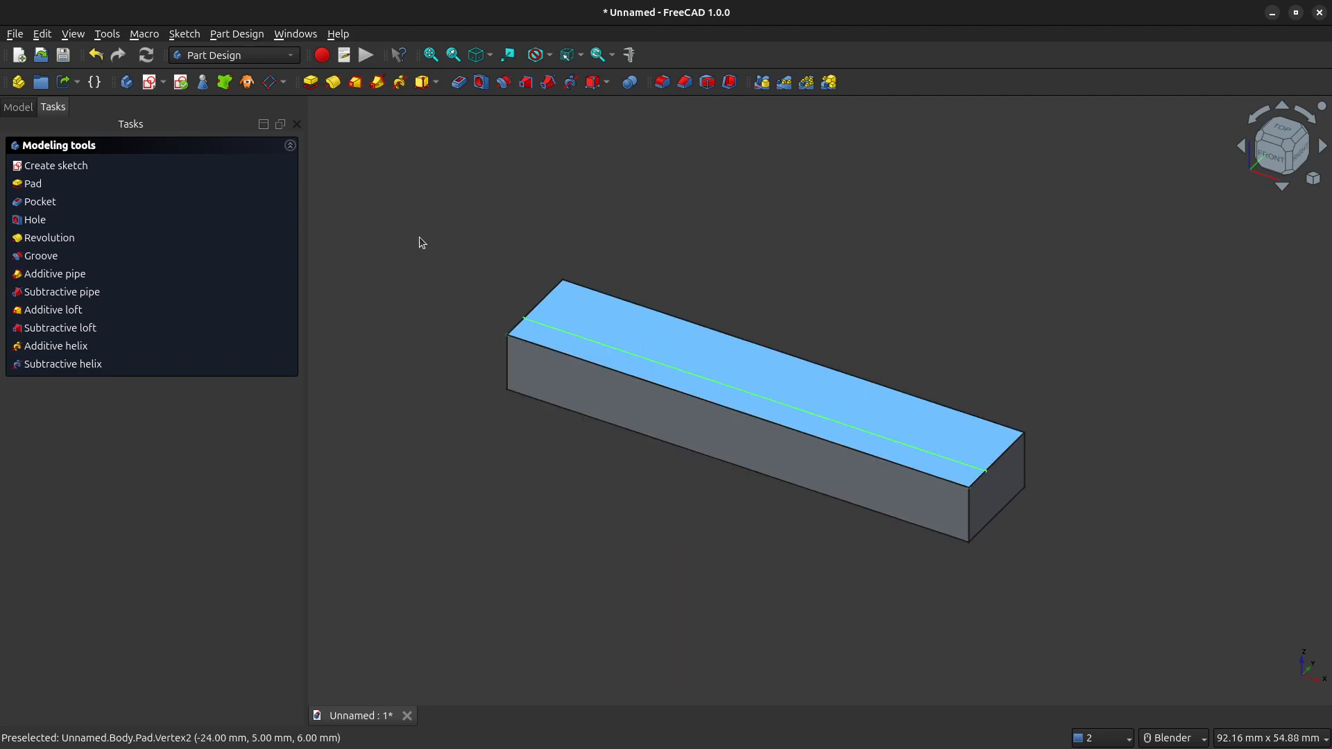
pyautogui.click(312, 82)
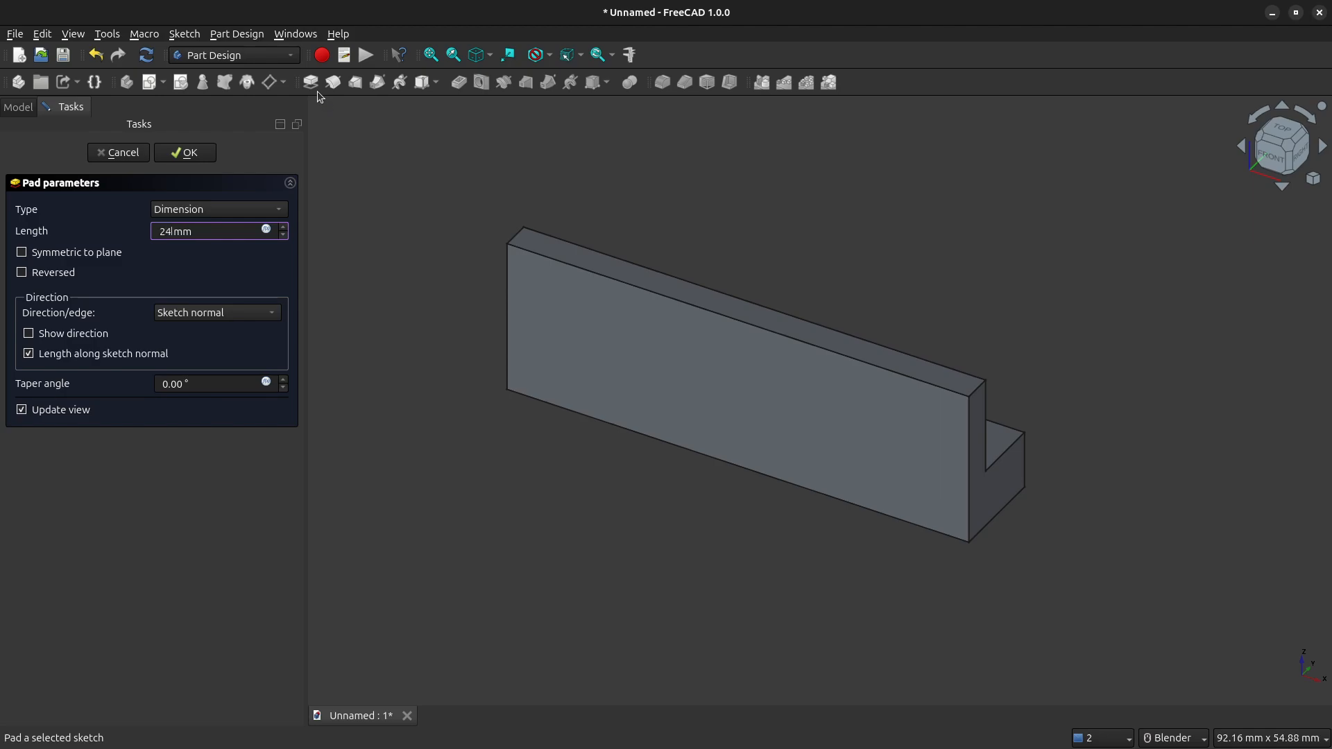
pyautogui.press('Return')
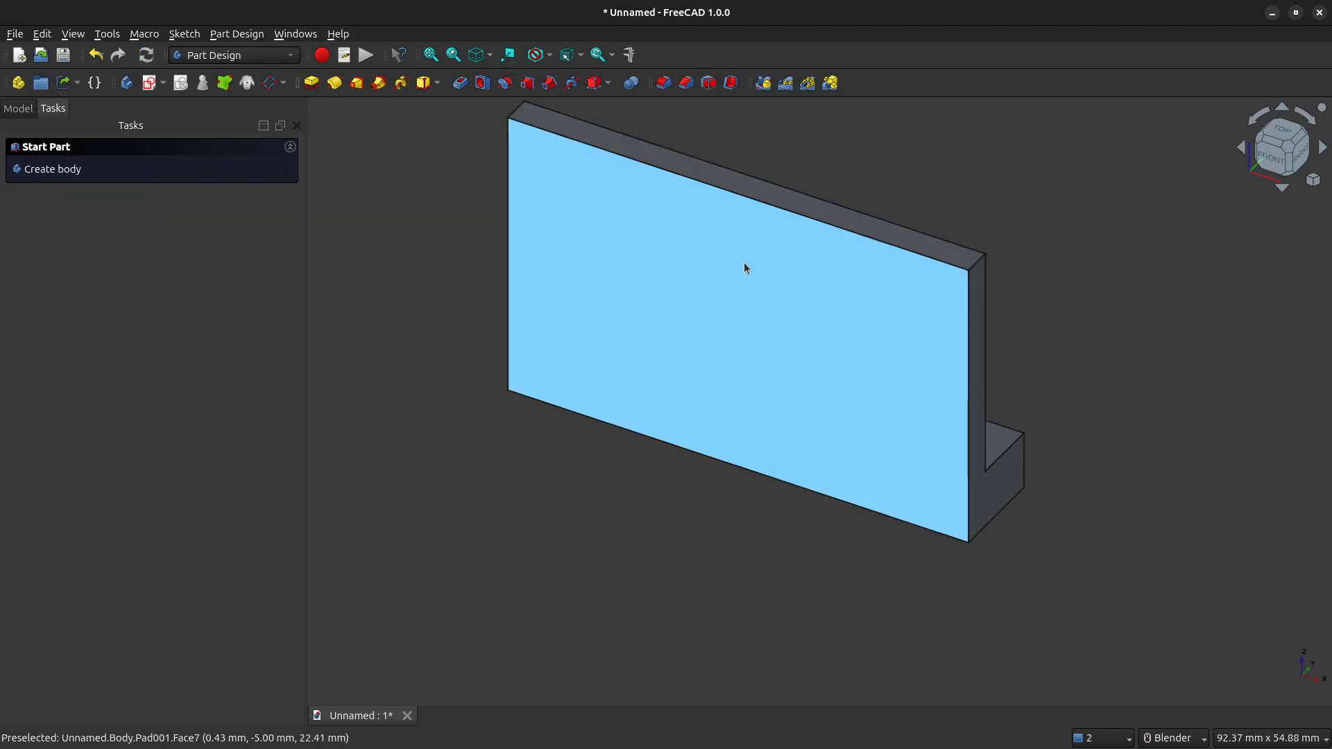
# Start a sketch on the block's bottom face and link its two long edges as external geometry
pyautogui.keyDown('shift'); pyautogui.moveTo(760, 281); pyautogui.dragTo(799, 347, button='middle'); pyautogui.keyUp('shift')
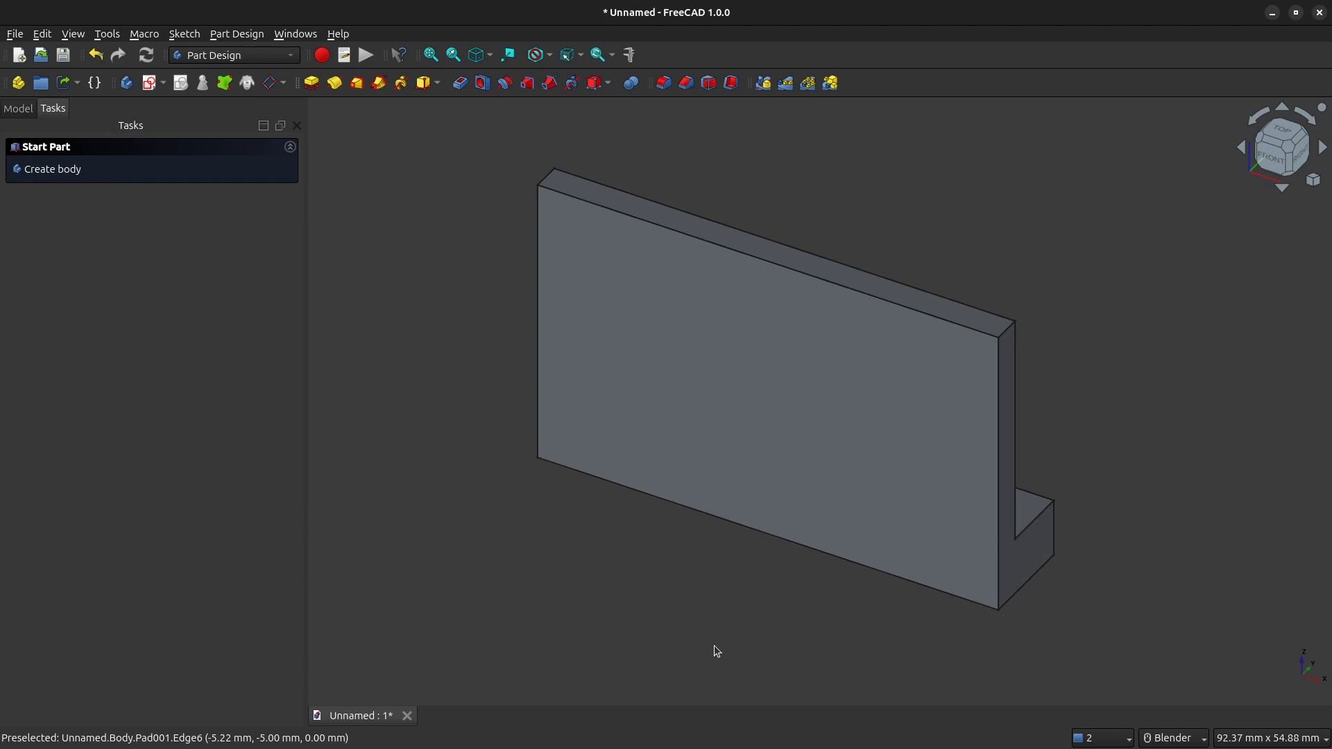
pyautogui.moveTo(696, 630); pyautogui.dragTo(847, 330, button='middle')
pyautogui.click(839, 328)
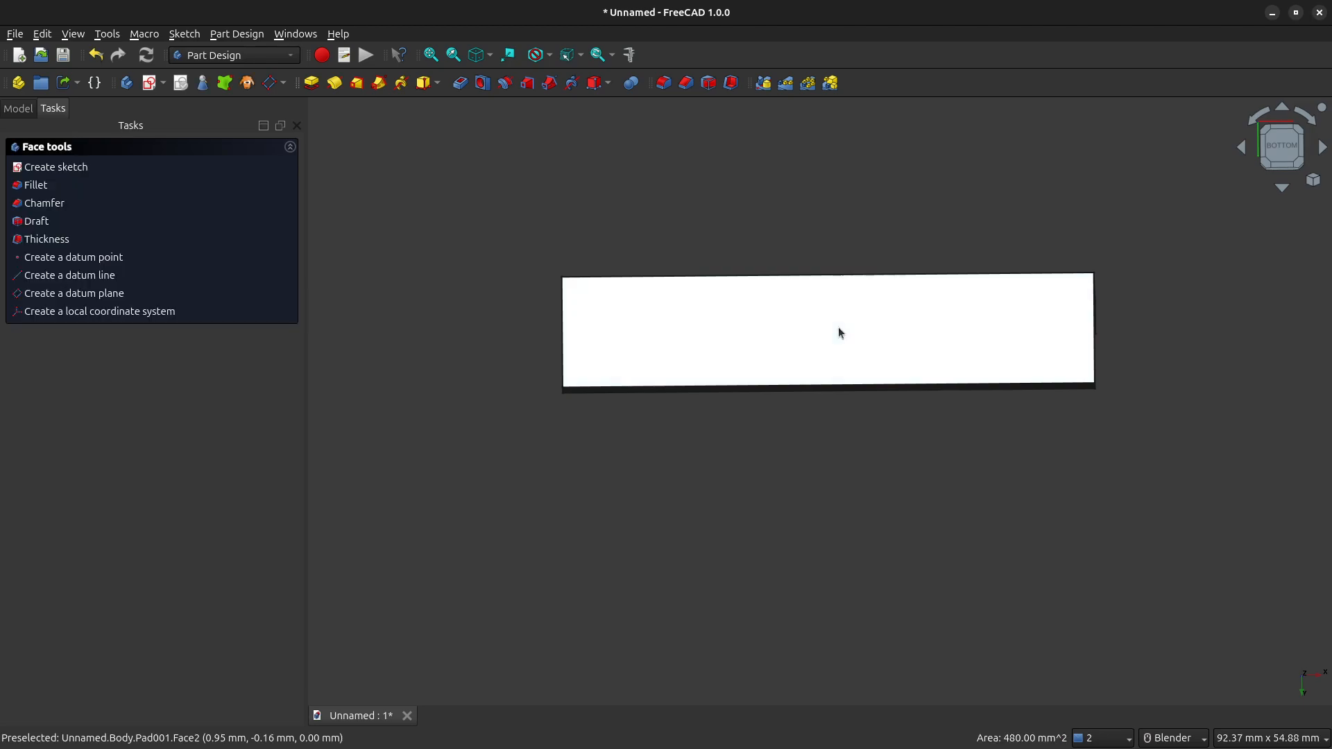
pyautogui.click(151, 83)
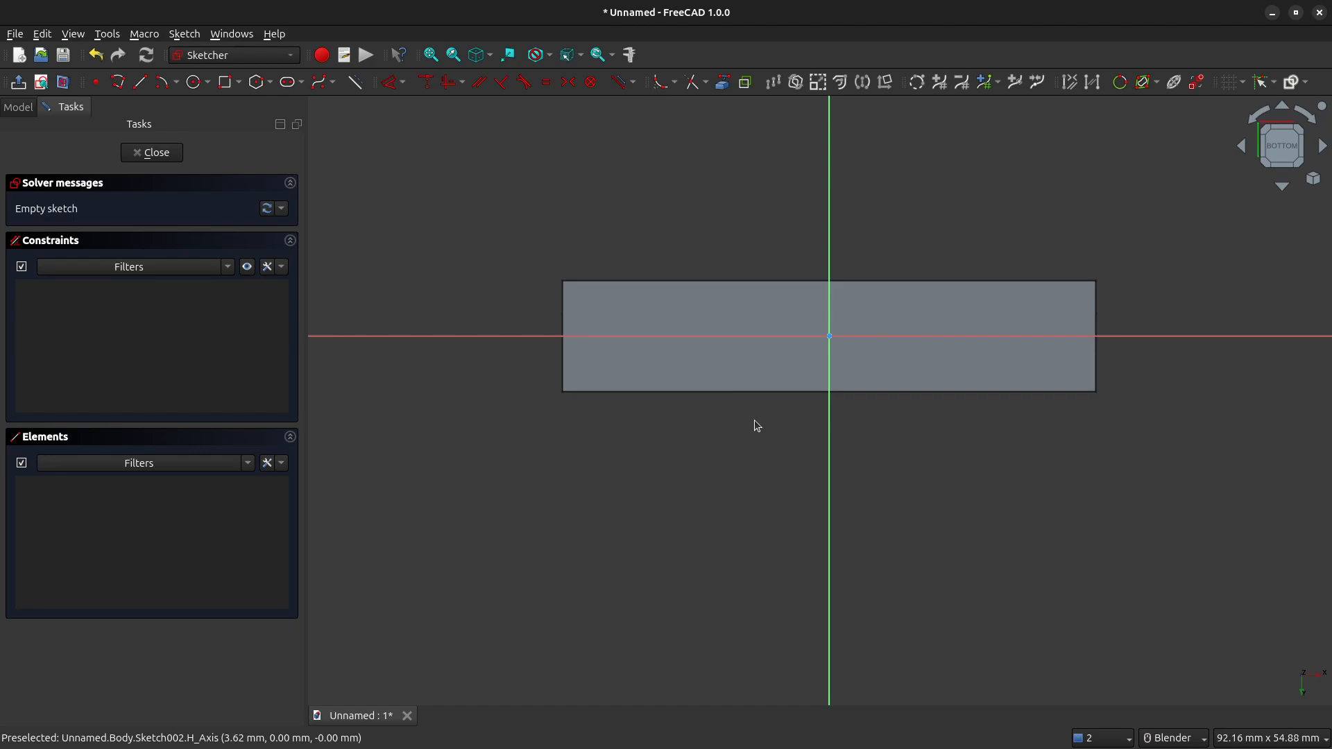
pyautogui.scroll(2, 787, 317)
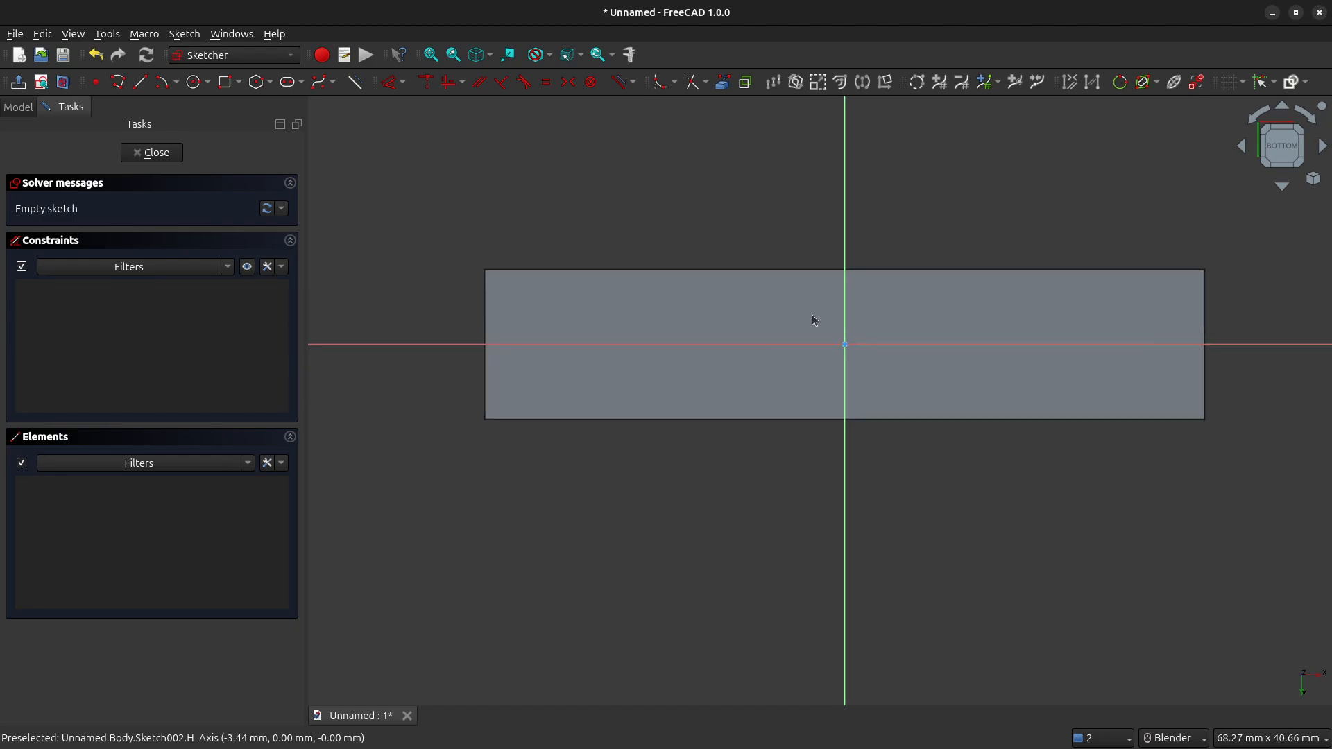
pyautogui.moveTo(830, 309)
pyautogui.keyDown('shift'); pyautogui.mouseDown(button='middle')
pyautogui.moveTo(780, 327)
pyautogui.moveTo(804, 341)
pyautogui.mouseUp(button='middle'); pyautogui.keyUp('shift')
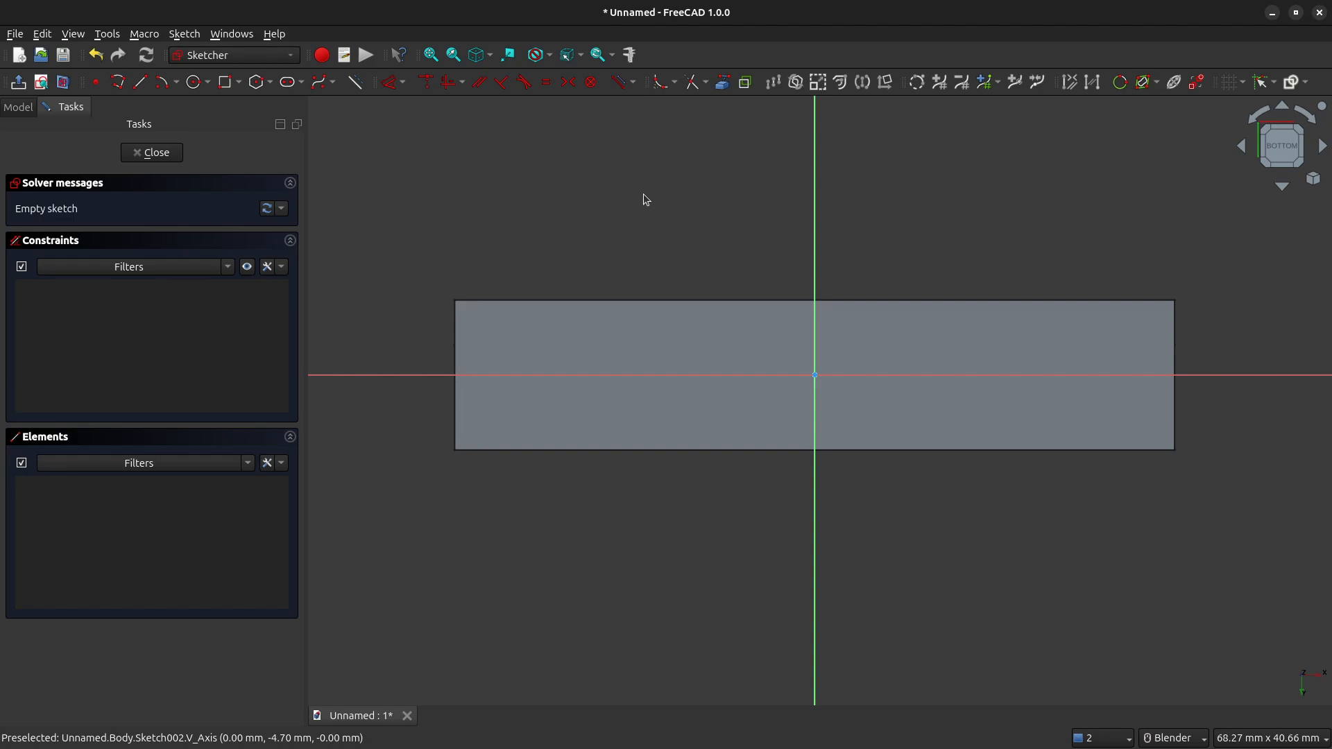
pyautogui.click(723, 83)
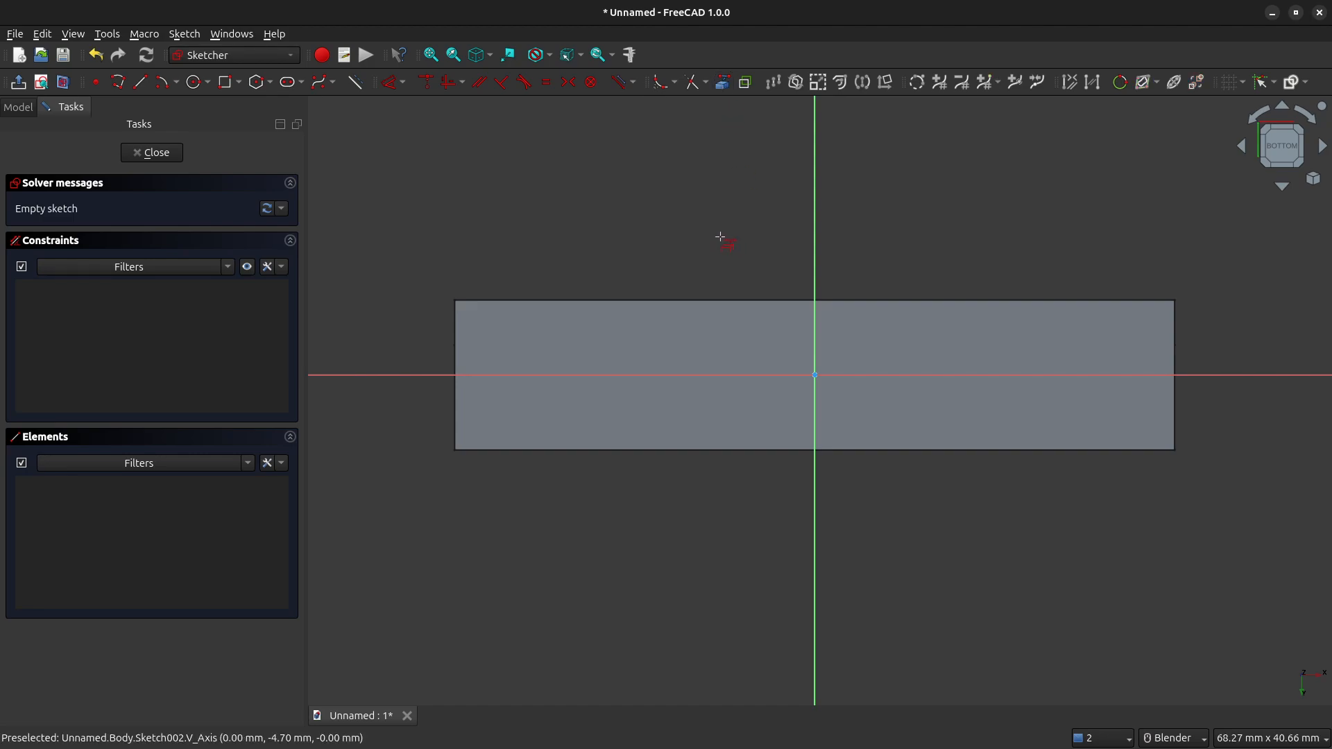
pyautogui.click(741, 303)
pyautogui.click(771, 451)
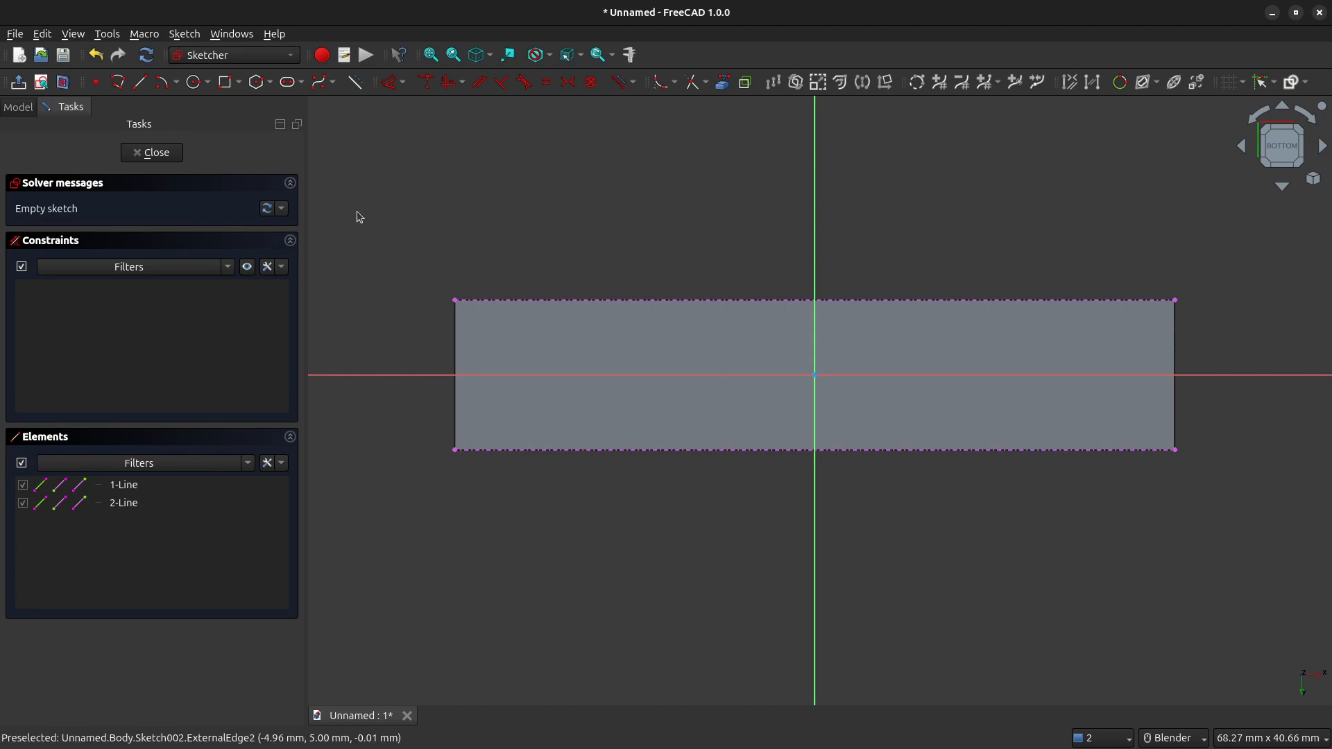
# Sketch a rectangle inside the bottom face, between the two linked edges and spanning both sides of the vertical axis
pyautogui.click(225, 83)
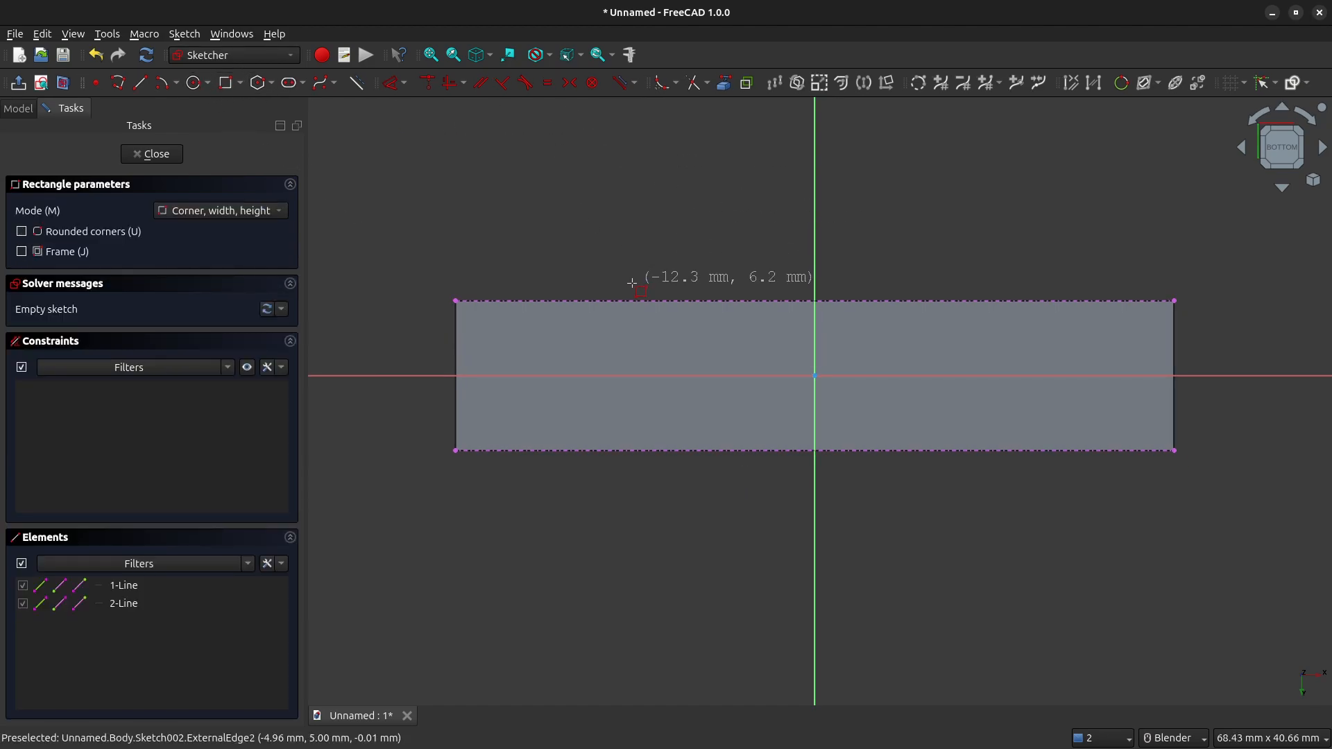
pyautogui.click(639, 334)
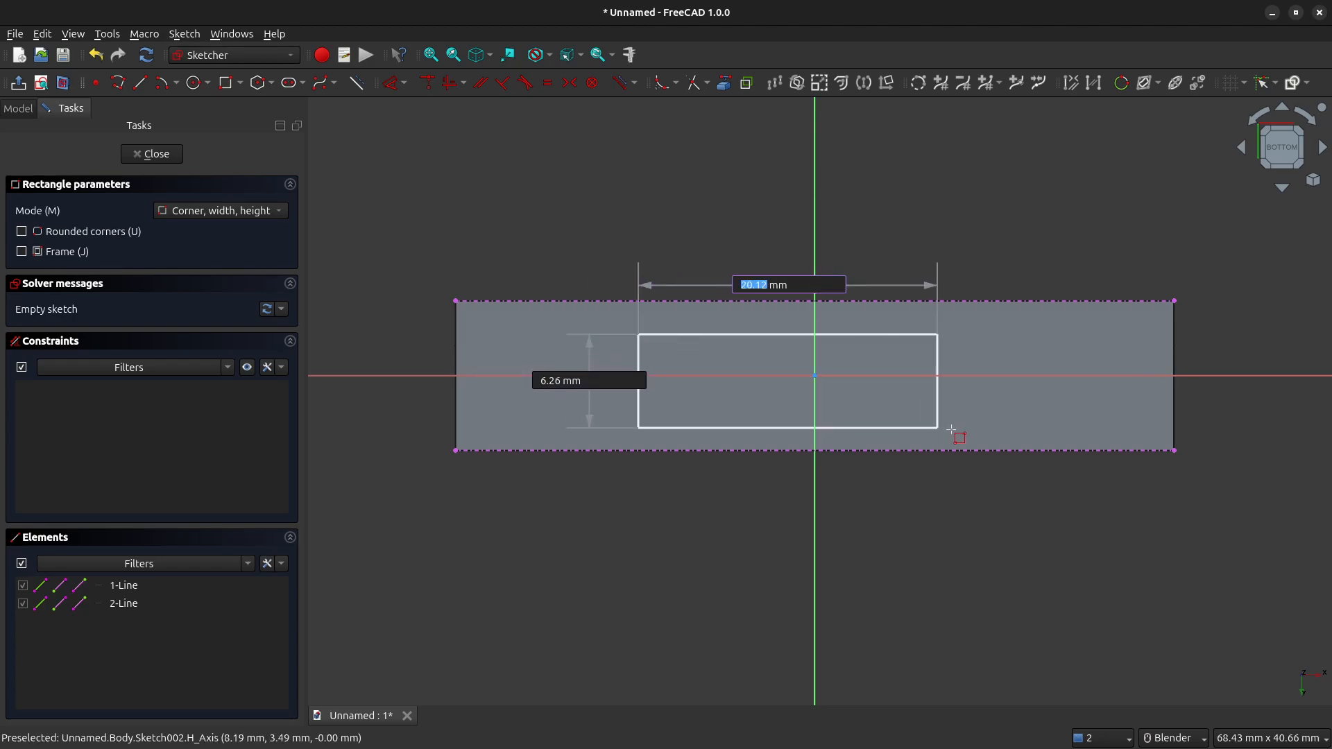
pyautogui.click(1032, 419)
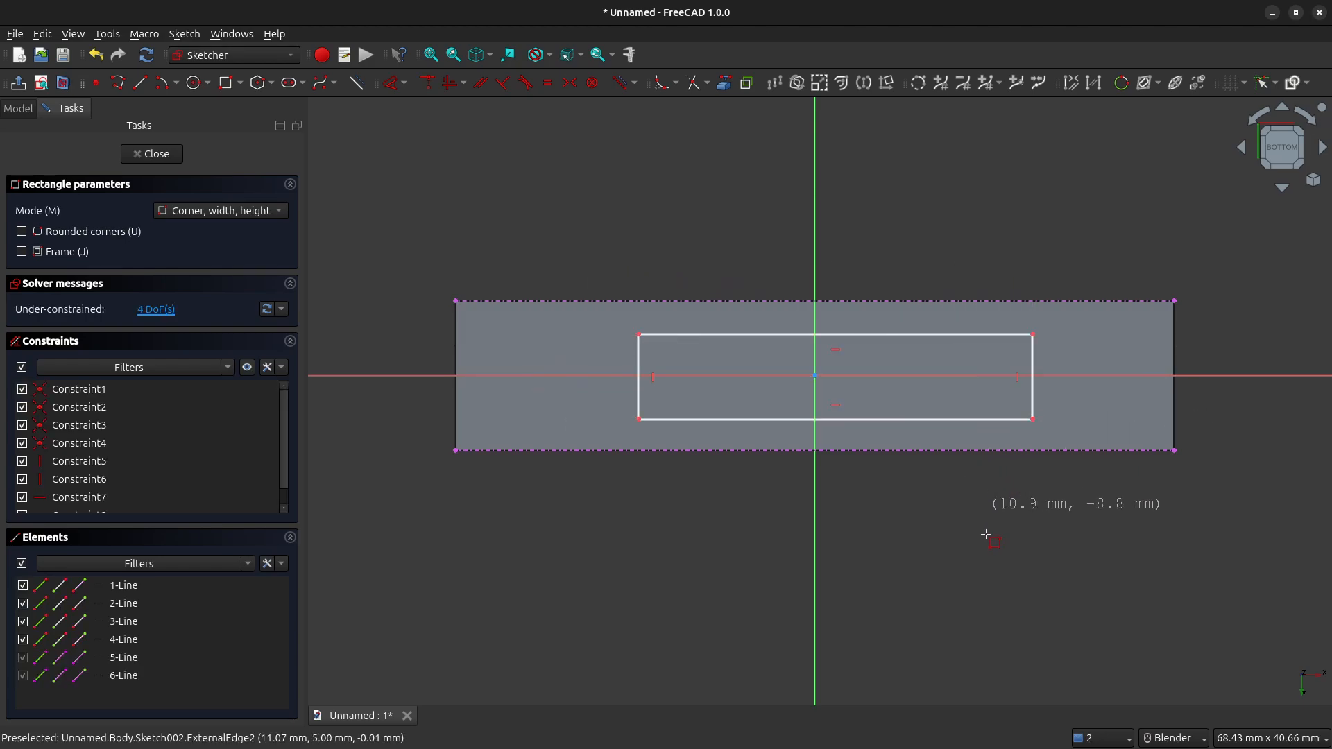
pyautogui.rightClick(972, 574)
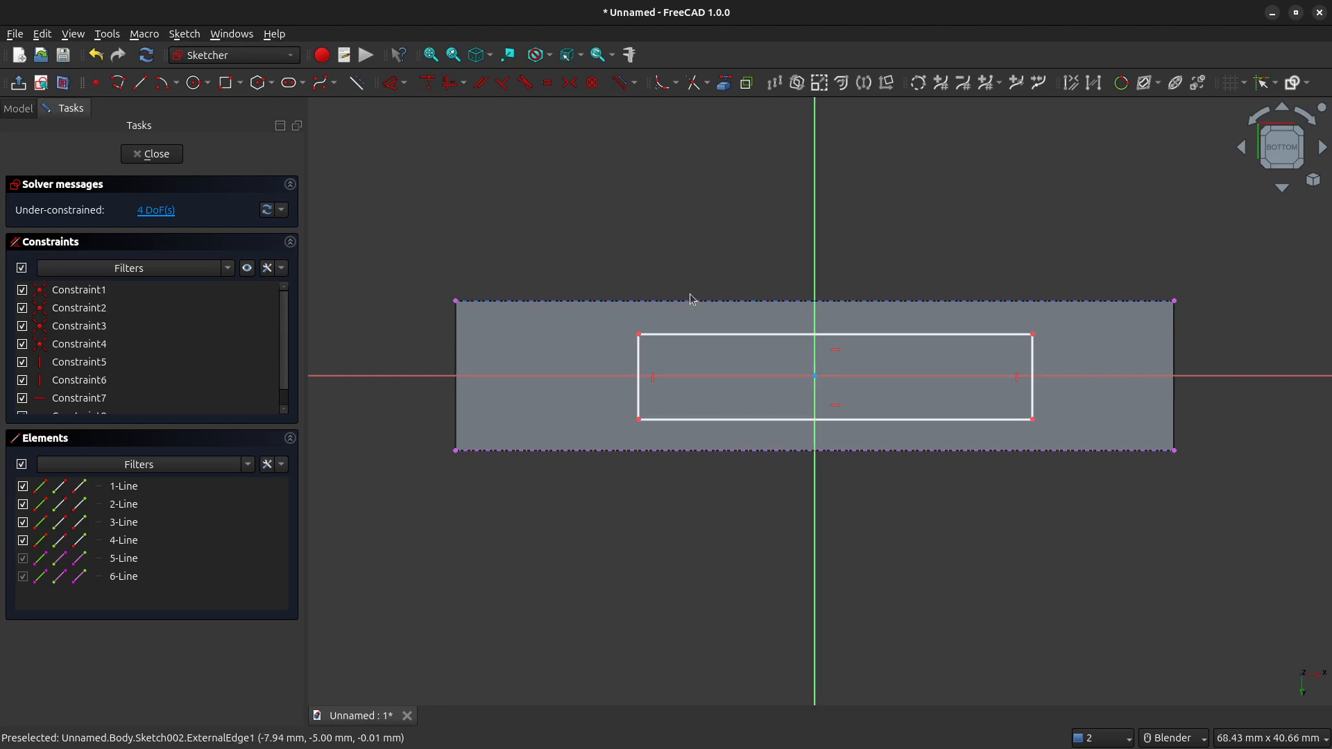
# Constrain the rectangle's upper-left corner onto the upper linked edge and its lower-left corner onto the lower linked edge
pyautogui.click(640, 336)
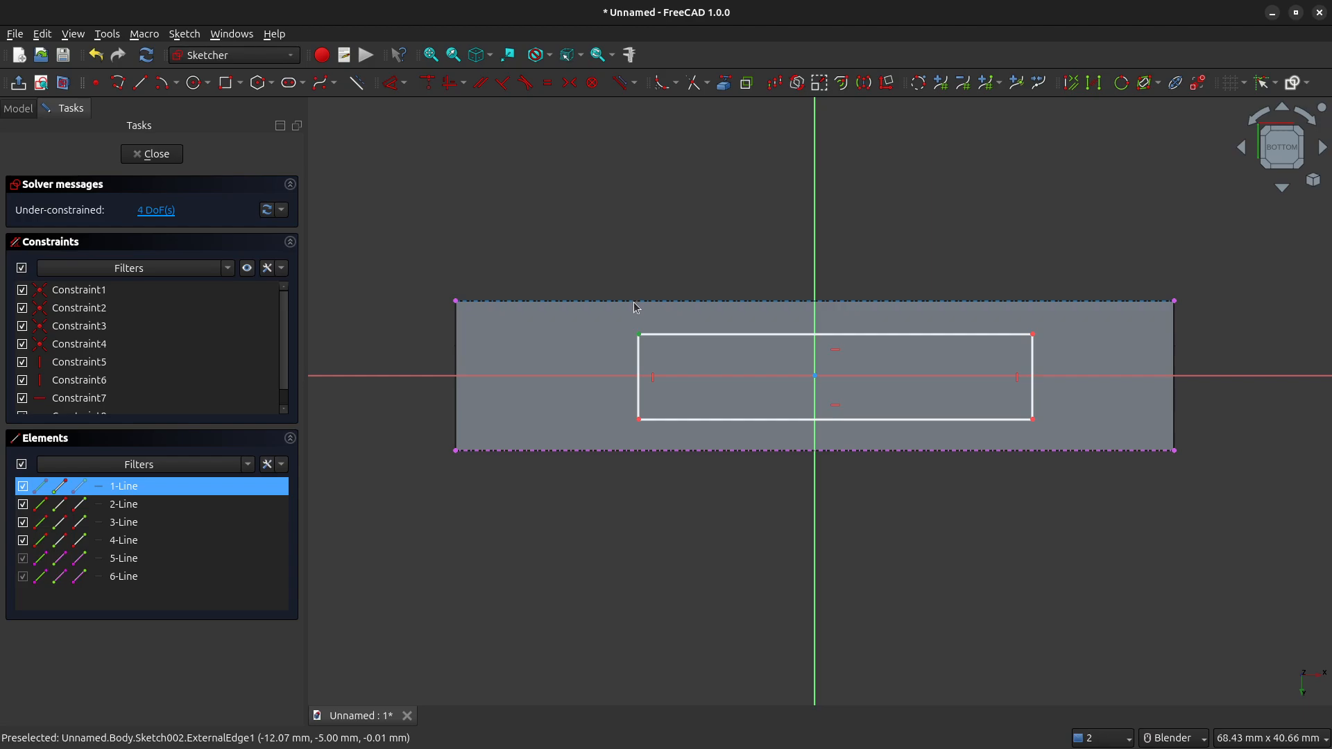
pyautogui.click(635, 303)
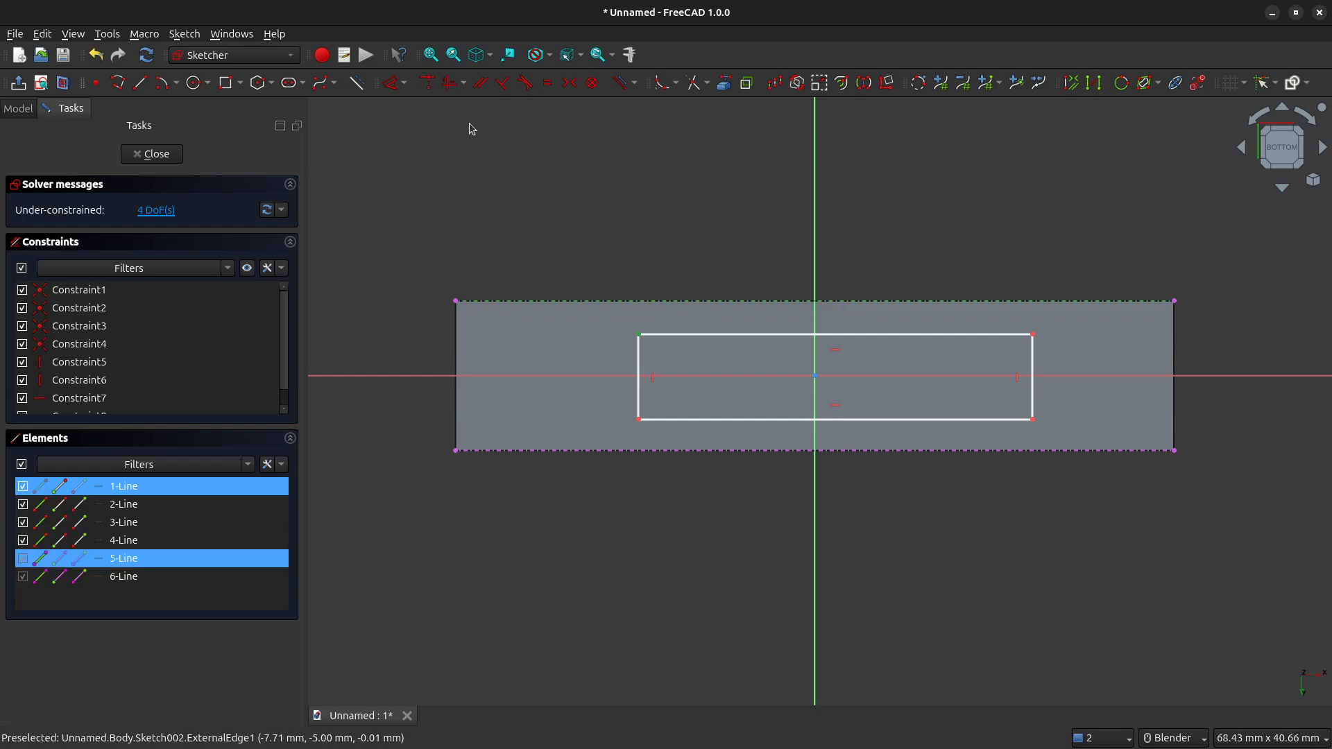
pyautogui.click(428, 83)
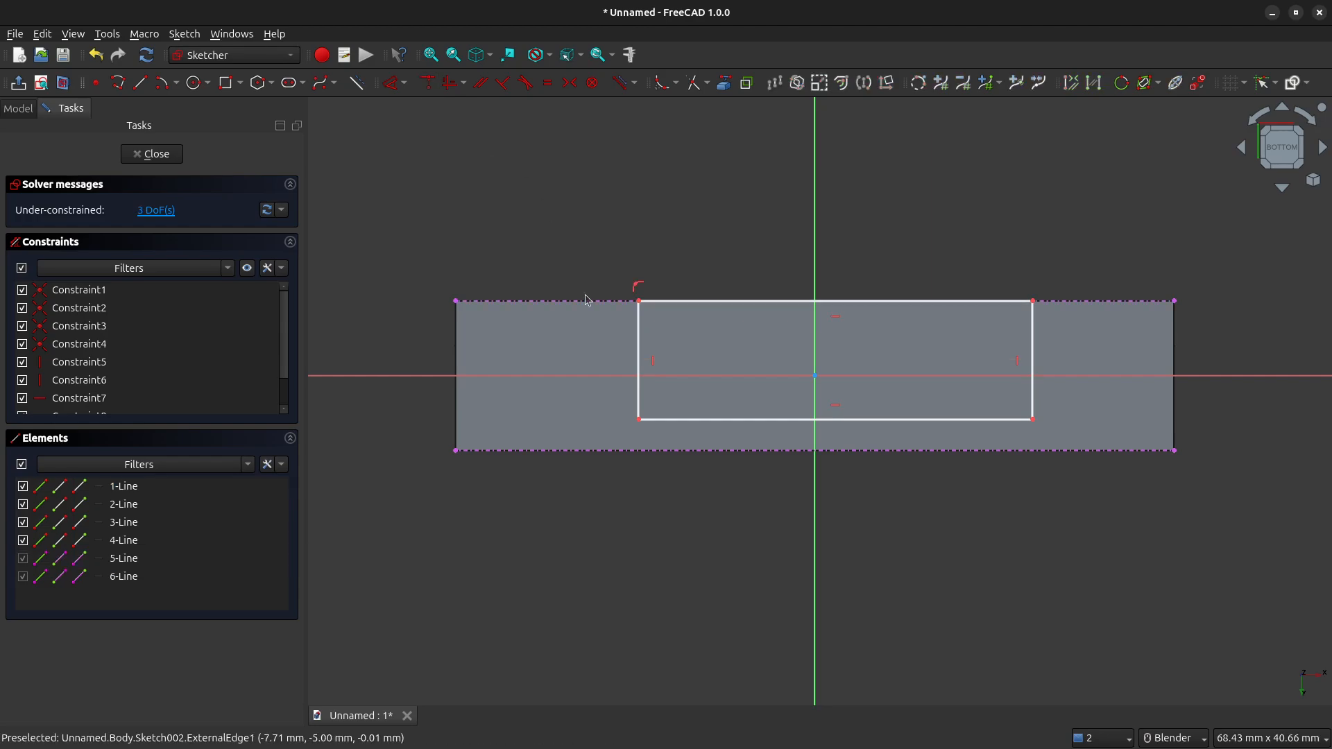
pyautogui.click(639, 425)
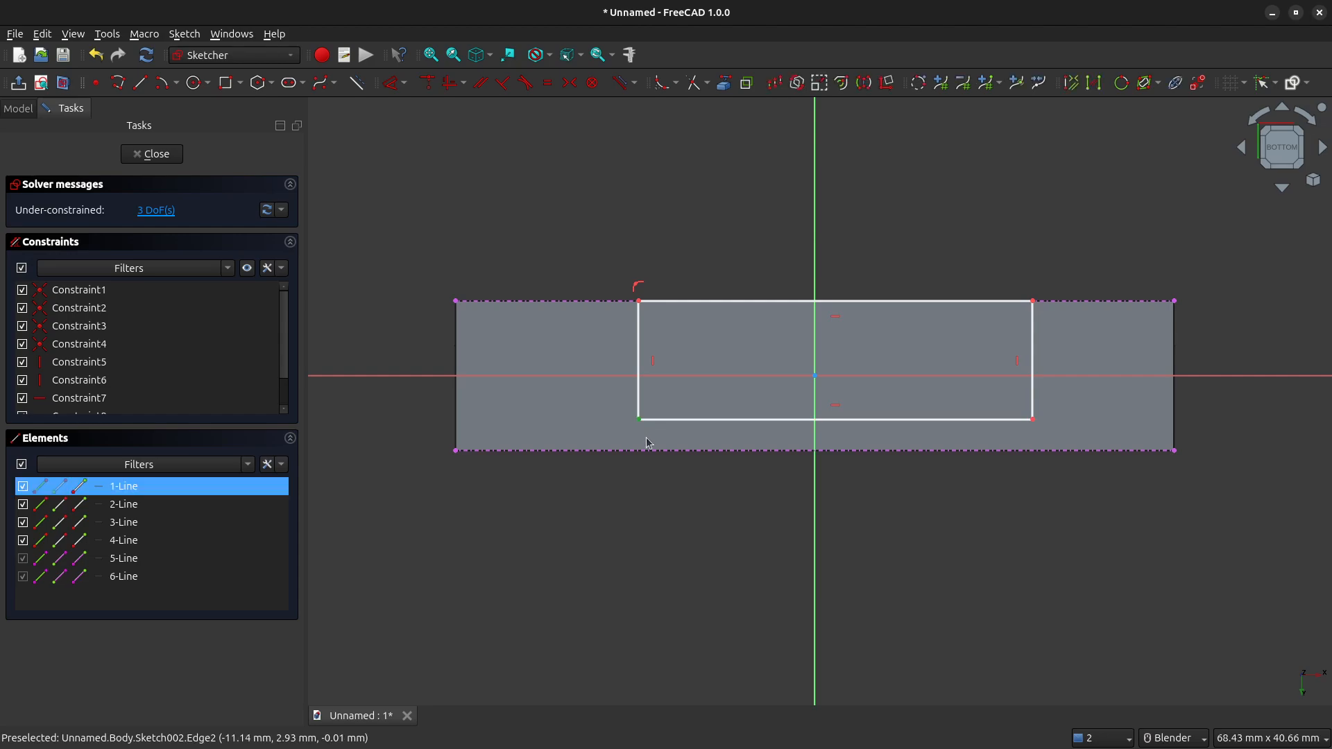
pyautogui.click(646, 451)
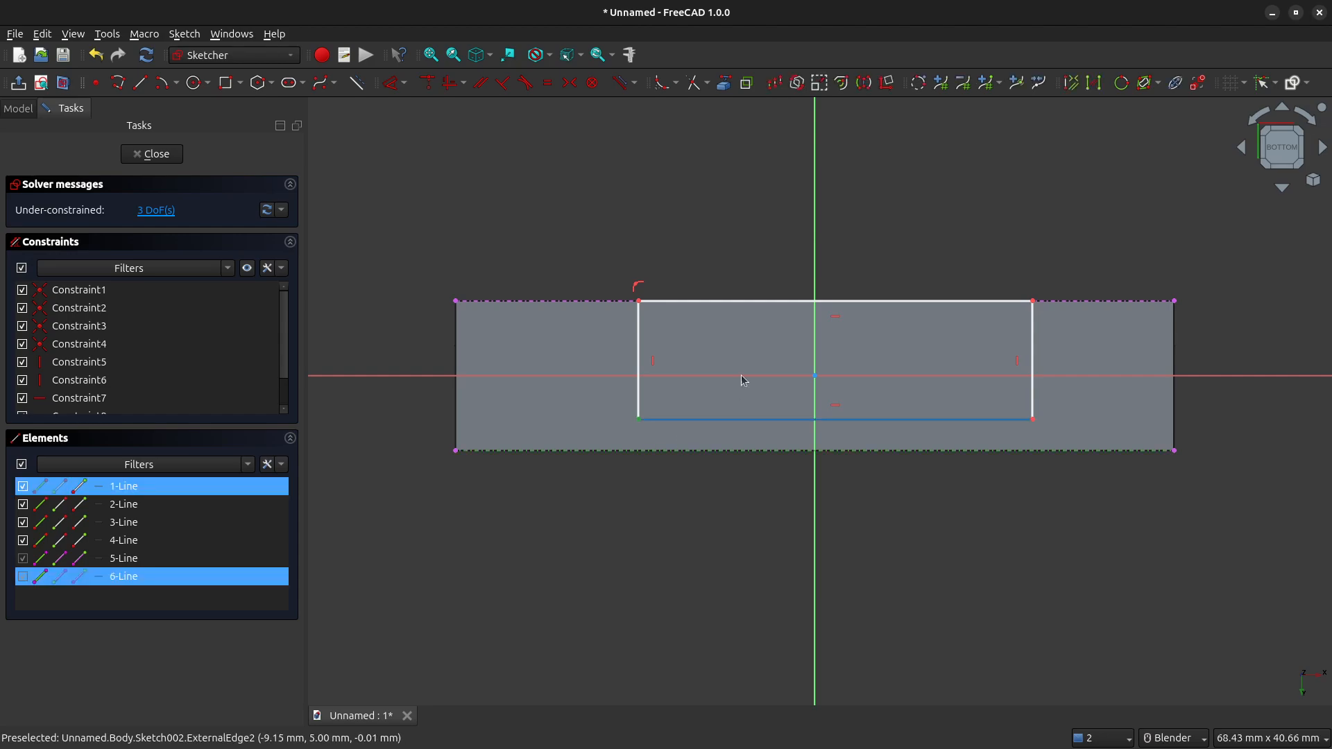
pyautogui.click(428, 84)
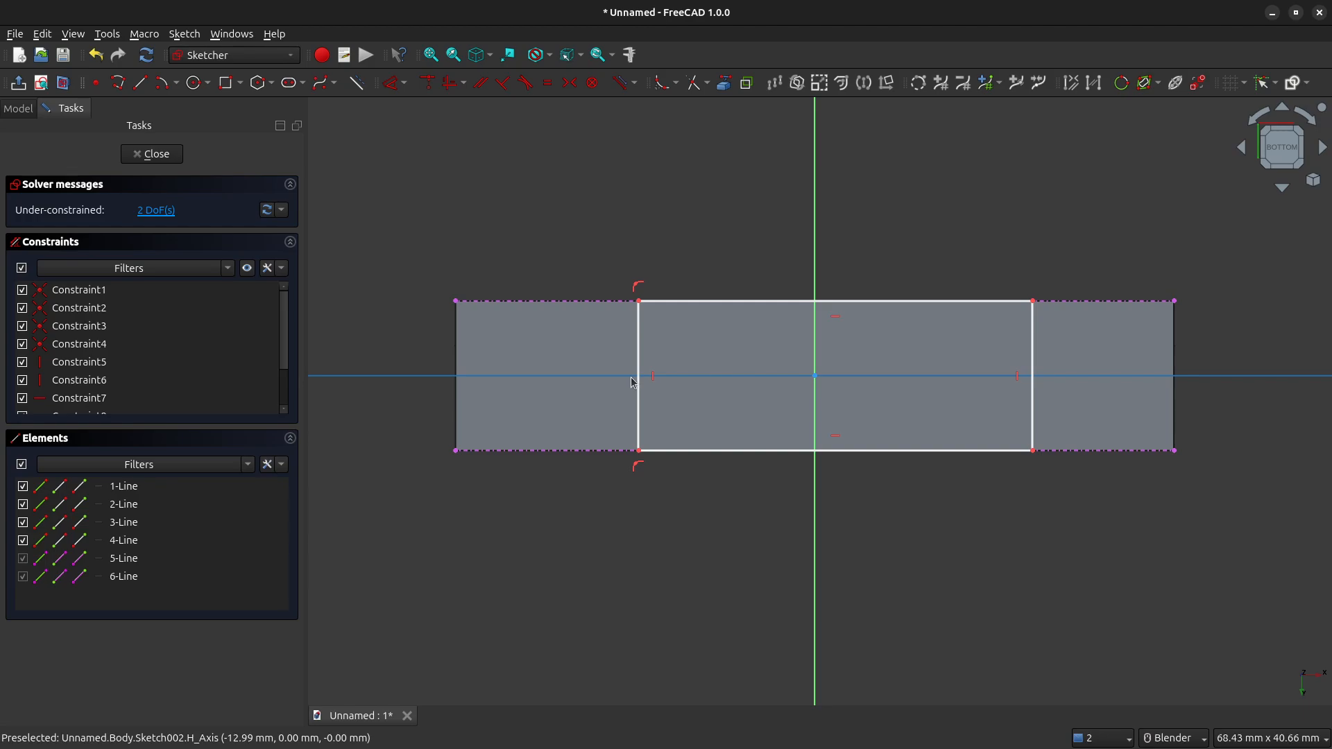
# Make the rectangle's two upper corners symmetric about the vertical axis
pyautogui.click(640, 302)
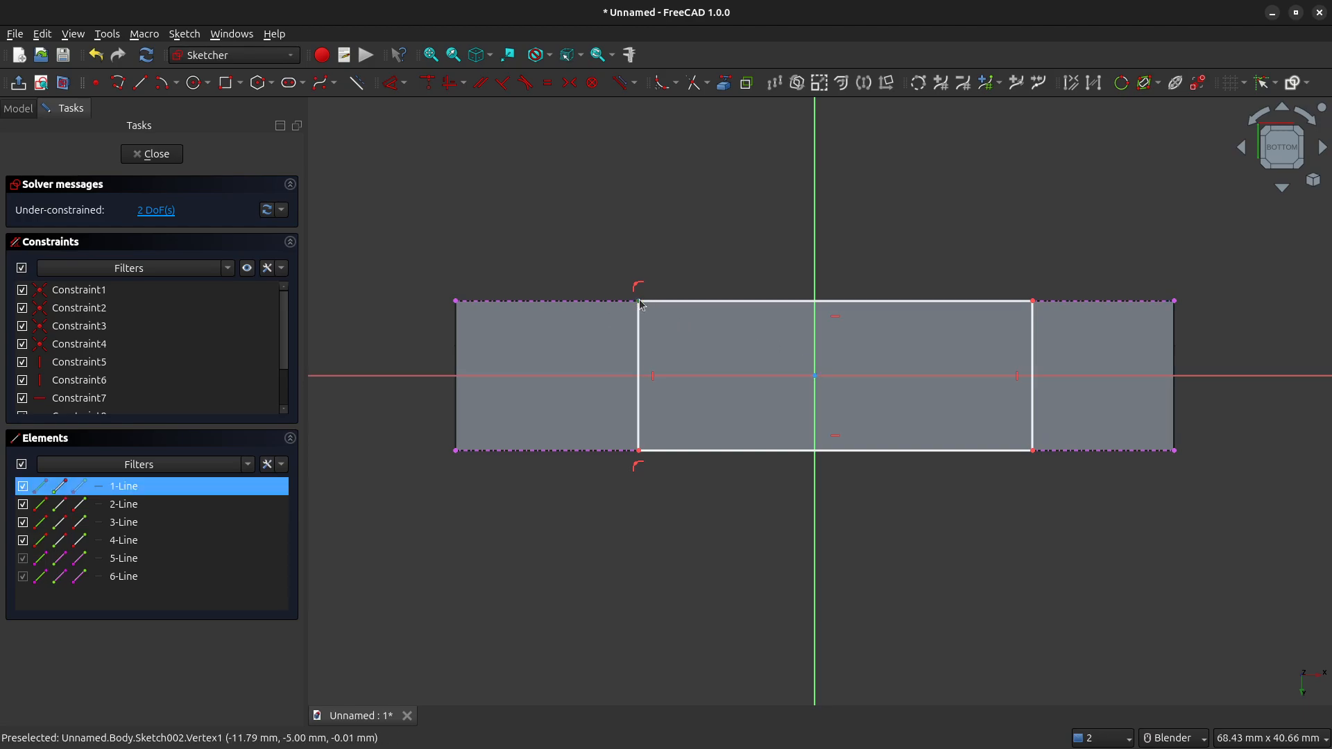
pyautogui.click(1033, 302)
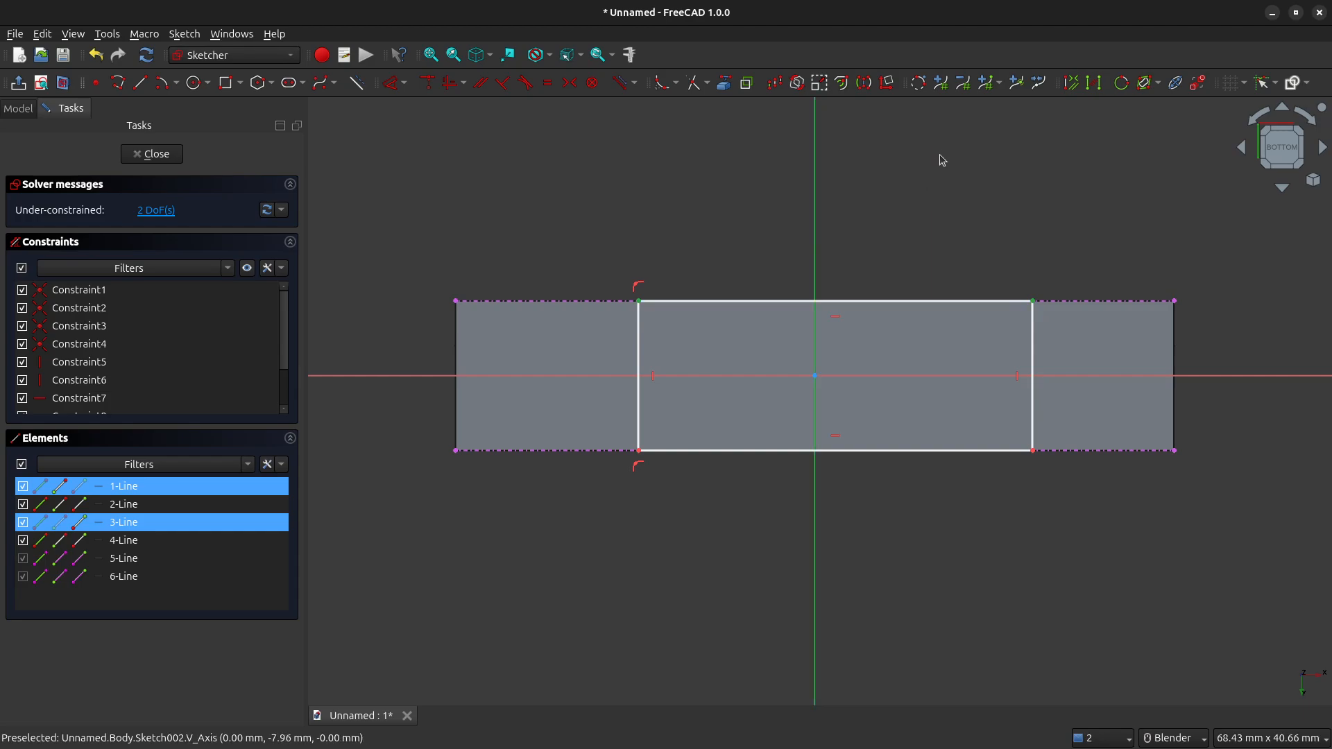
pyautogui.click(570, 82)
# Constrain the horizontal length of the rectangle's upper edge to 24 mm
pyautogui.click(730, 302)
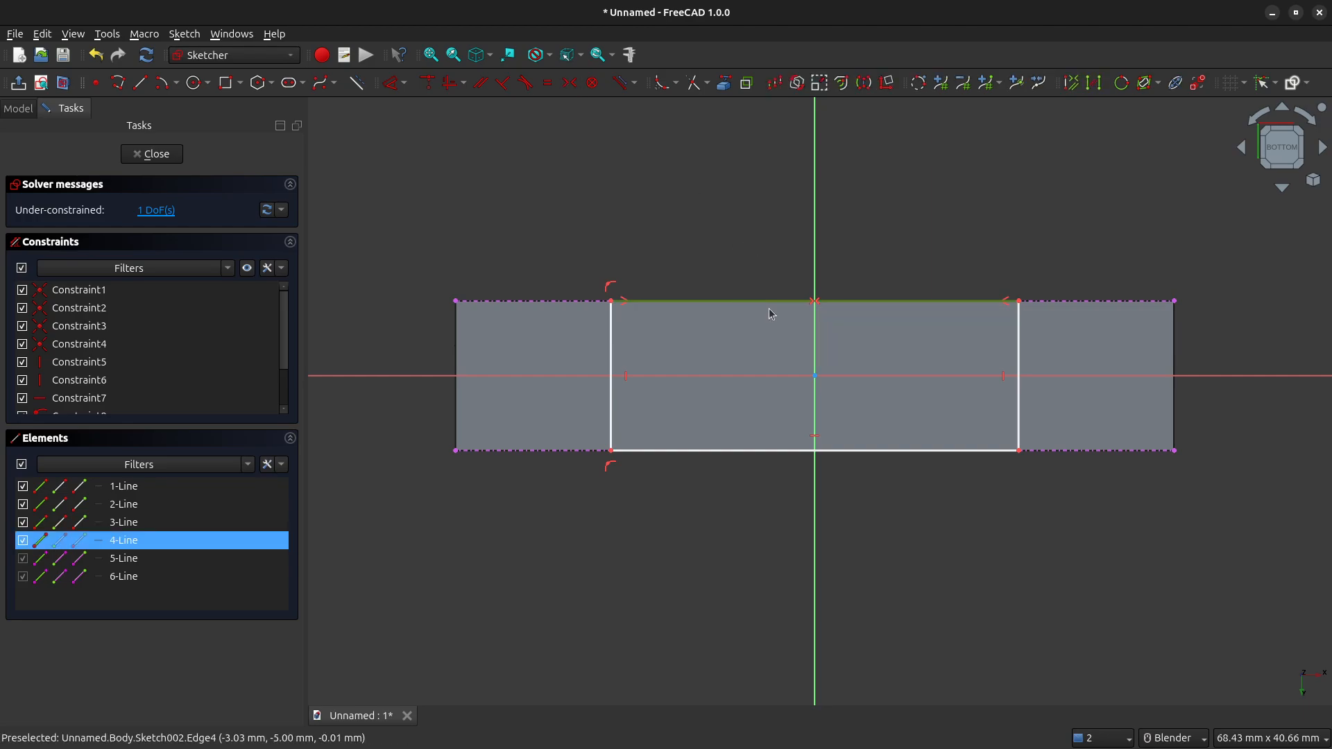
pyautogui.click(401, 88)
pyautogui.click(406, 122)
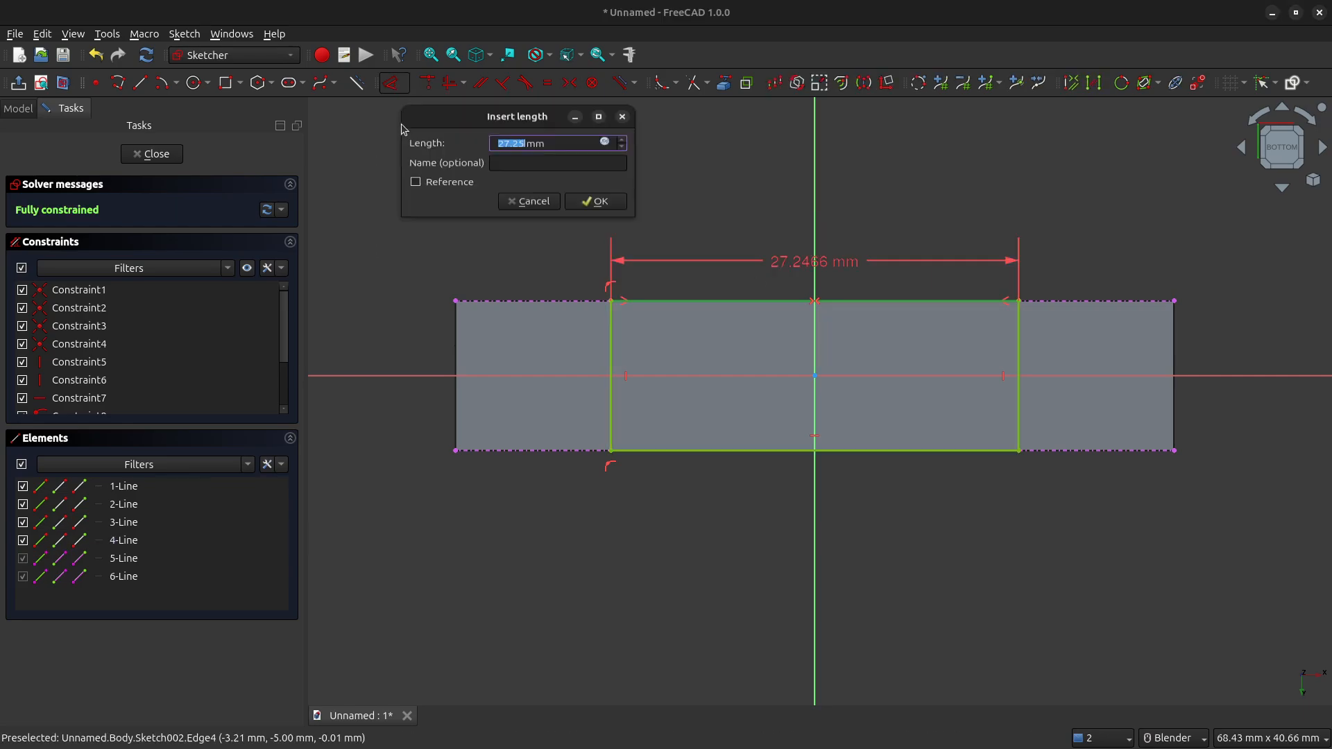
pyautogui.write('24')
pyautogui.press('Return')
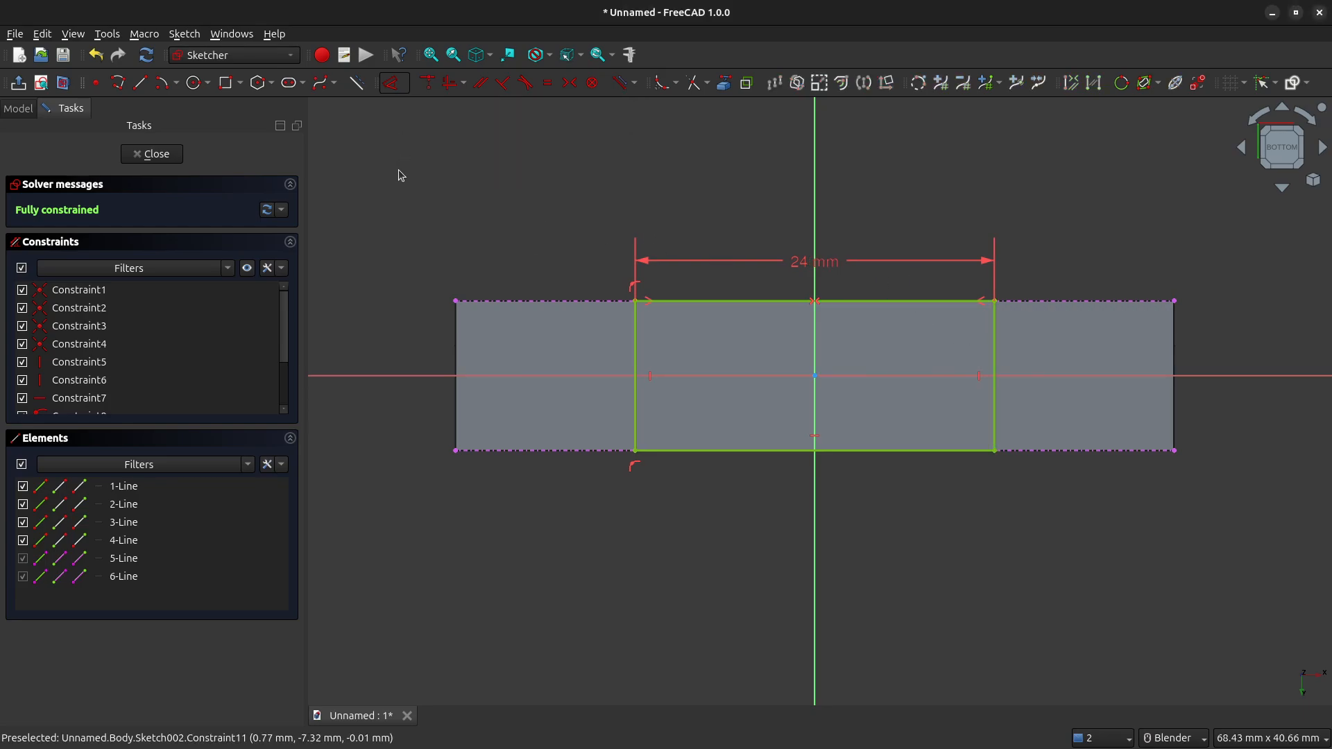
# Finish the bottom-face sketch and pocket it 6 mm deep to cut a notch between two feet
pyautogui.click(151, 154)
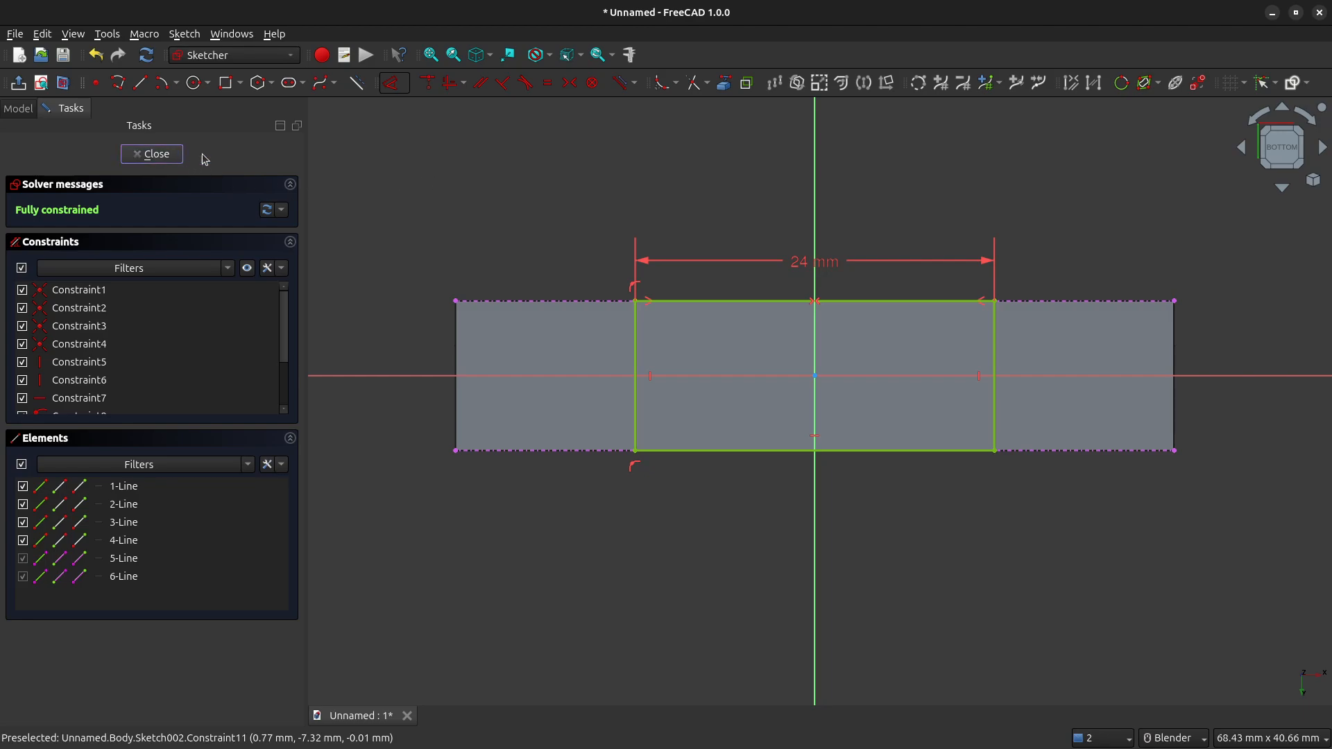
pyautogui.moveTo(768, 203)
pyautogui.mouseDown(button='middle')
pyautogui.moveTo(778, 194)
pyautogui.moveTo(770, 297)
pyautogui.moveTo(978, 250)
pyautogui.moveTo(1041, 259)
pyautogui.mouseUp(button='middle')
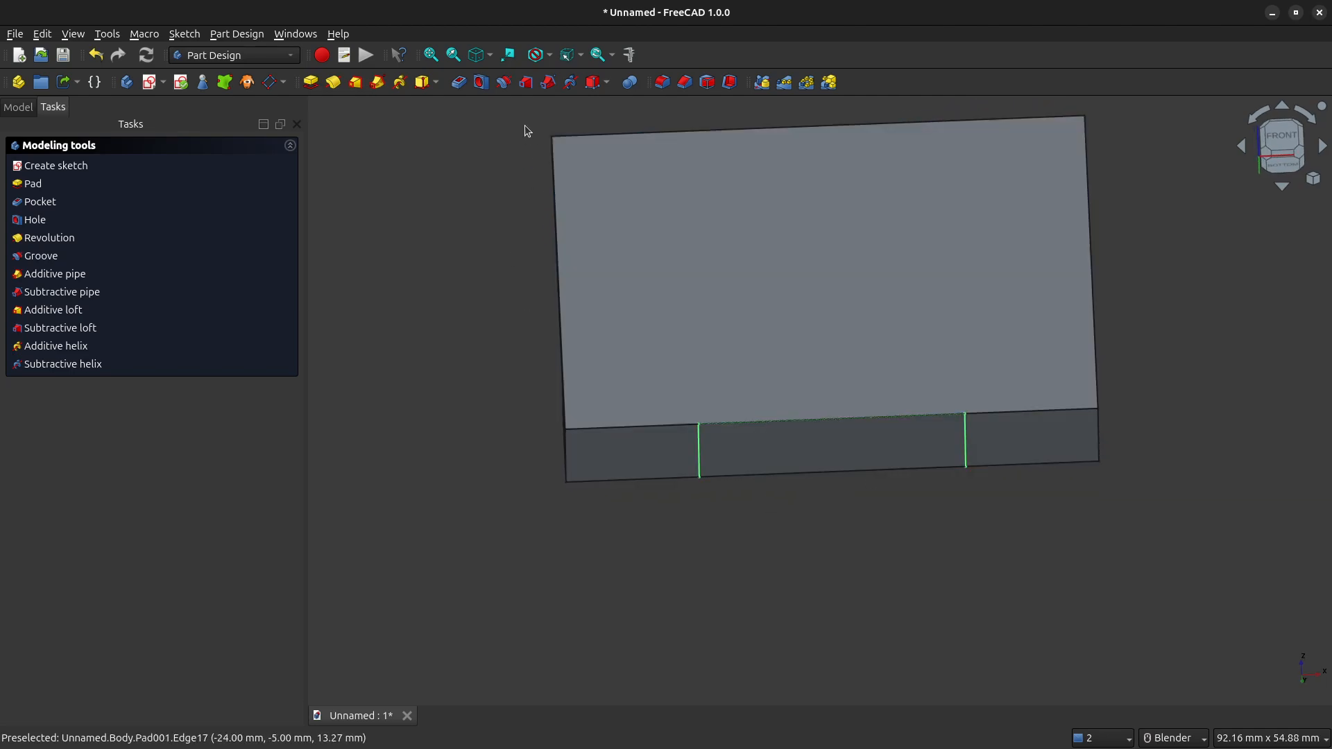
pyautogui.click(459, 83)
pyautogui.write('6')
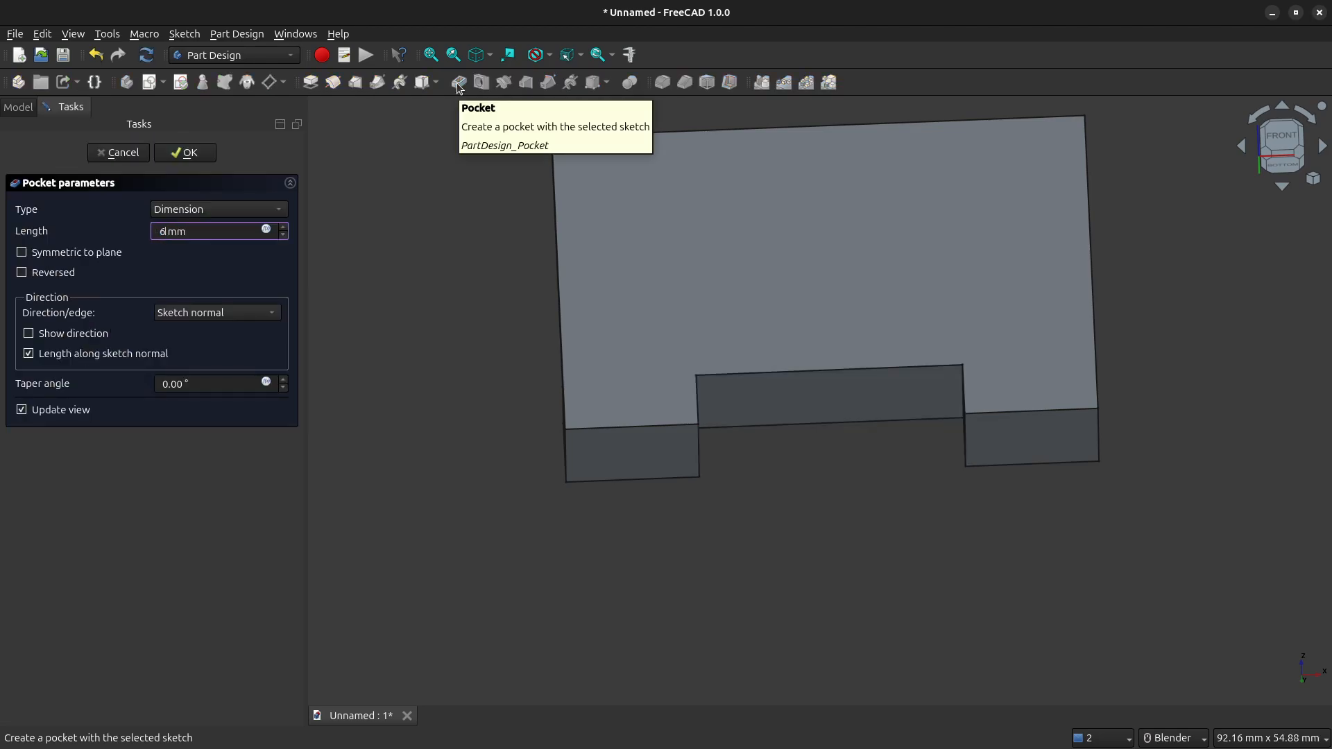
pyautogui.press('Return')
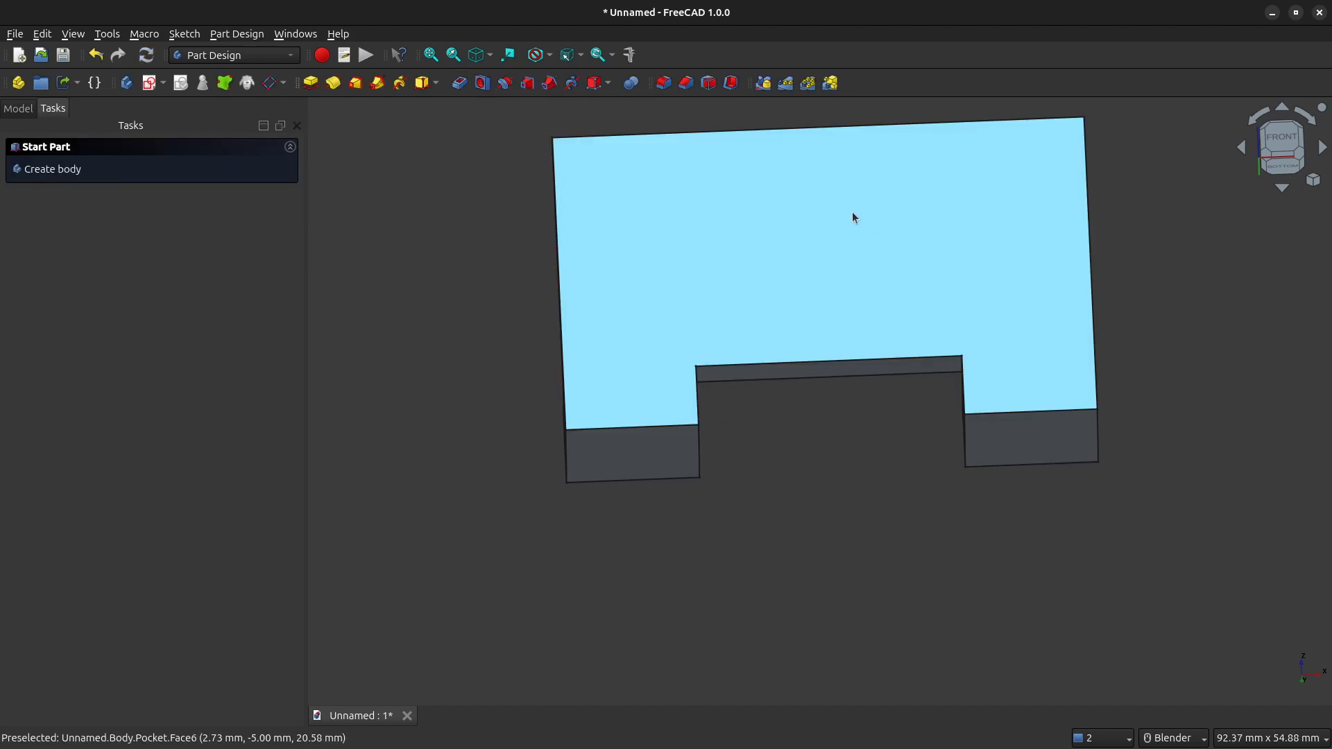
pyautogui.moveTo(852, 211)
pyautogui.mouseDown(button='middle')
pyautogui.moveTo(868, 194)
pyautogui.moveTo(863, 236)
pyautogui.mouseUp(button='middle')
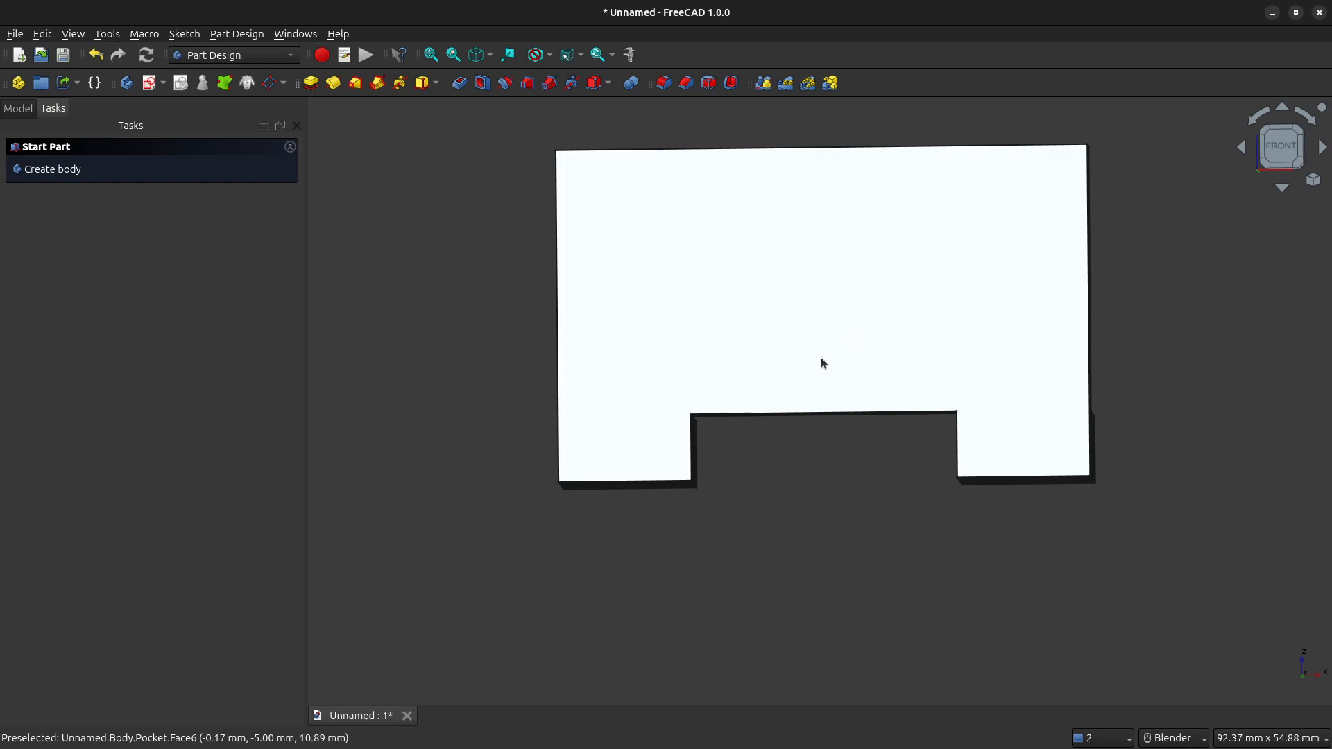
pyautogui.moveTo(867, 361); pyautogui.dragTo(794, 396, button='middle')
pyautogui.moveTo(1067, 512)
pyautogui.mouseDown(button='middle')
pyautogui.moveTo(1014, 524)
pyautogui.moveTo(1043, 519)
pyautogui.mouseUp(button='middle')
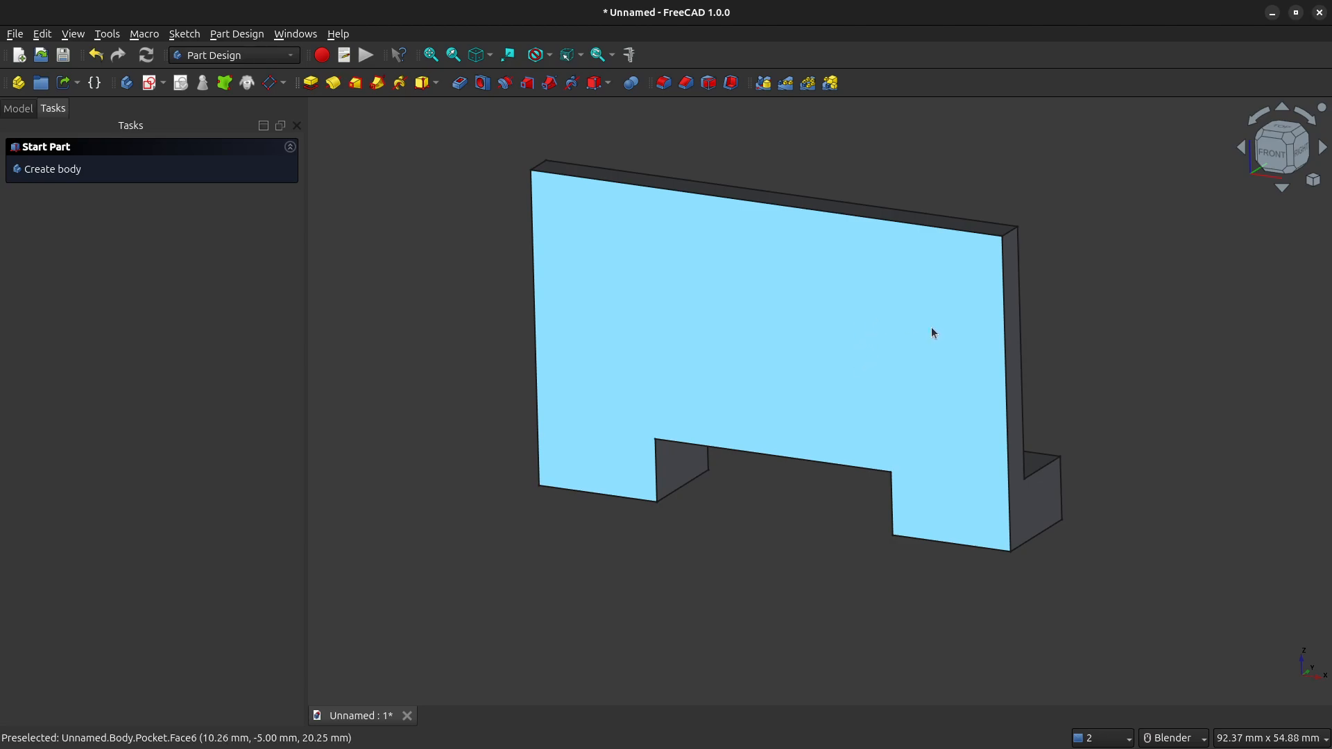
pyautogui.moveTo(824, 397); pyautogui.dragTo(833, 552, button='middle')
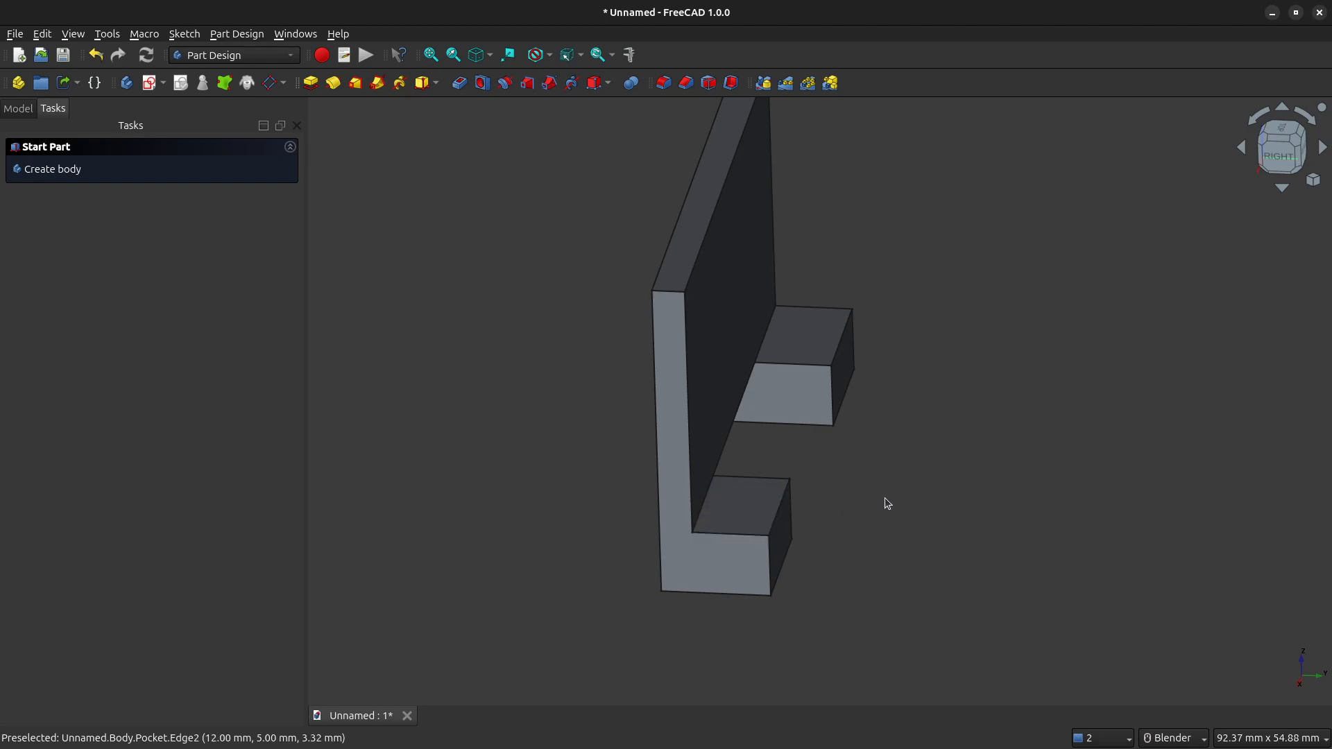
# Start a sketch on the top face of the near foot and switch the sketch to section view
pyautogui.click(753, 510)
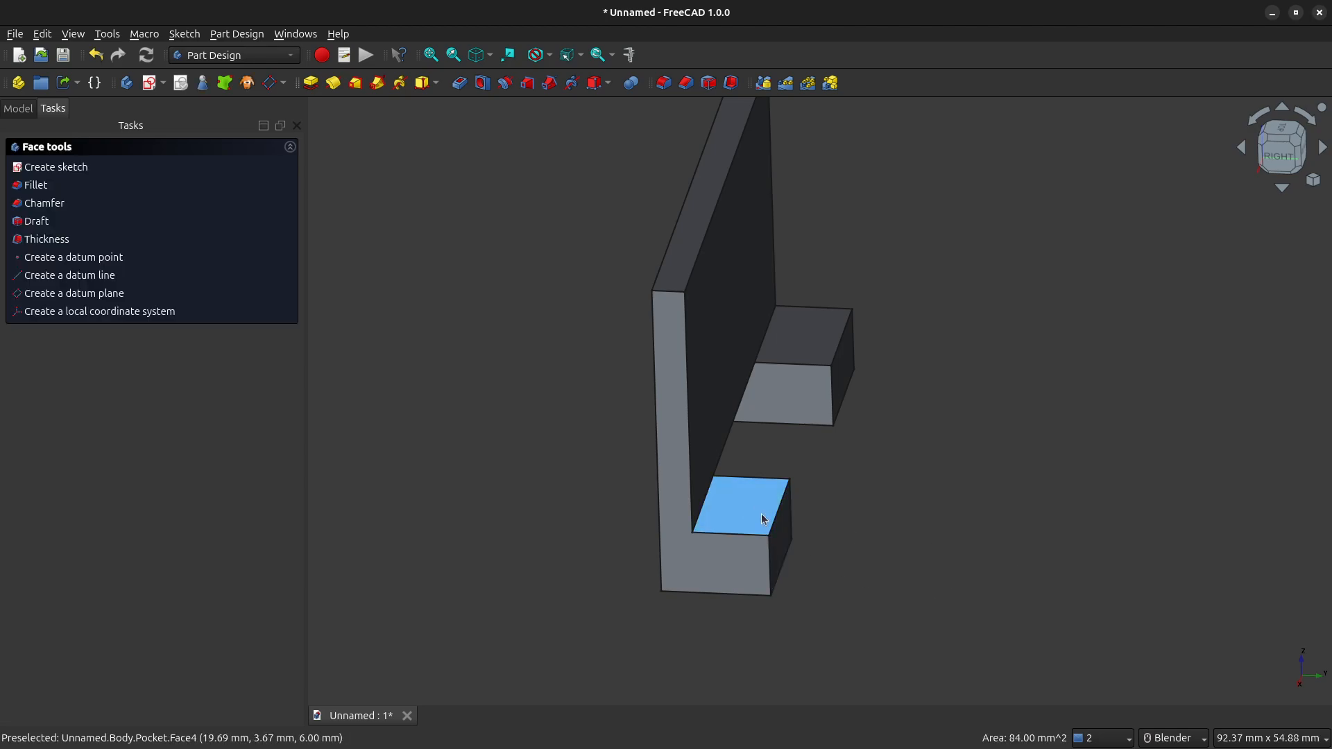
pyautogui.click(150, 83)
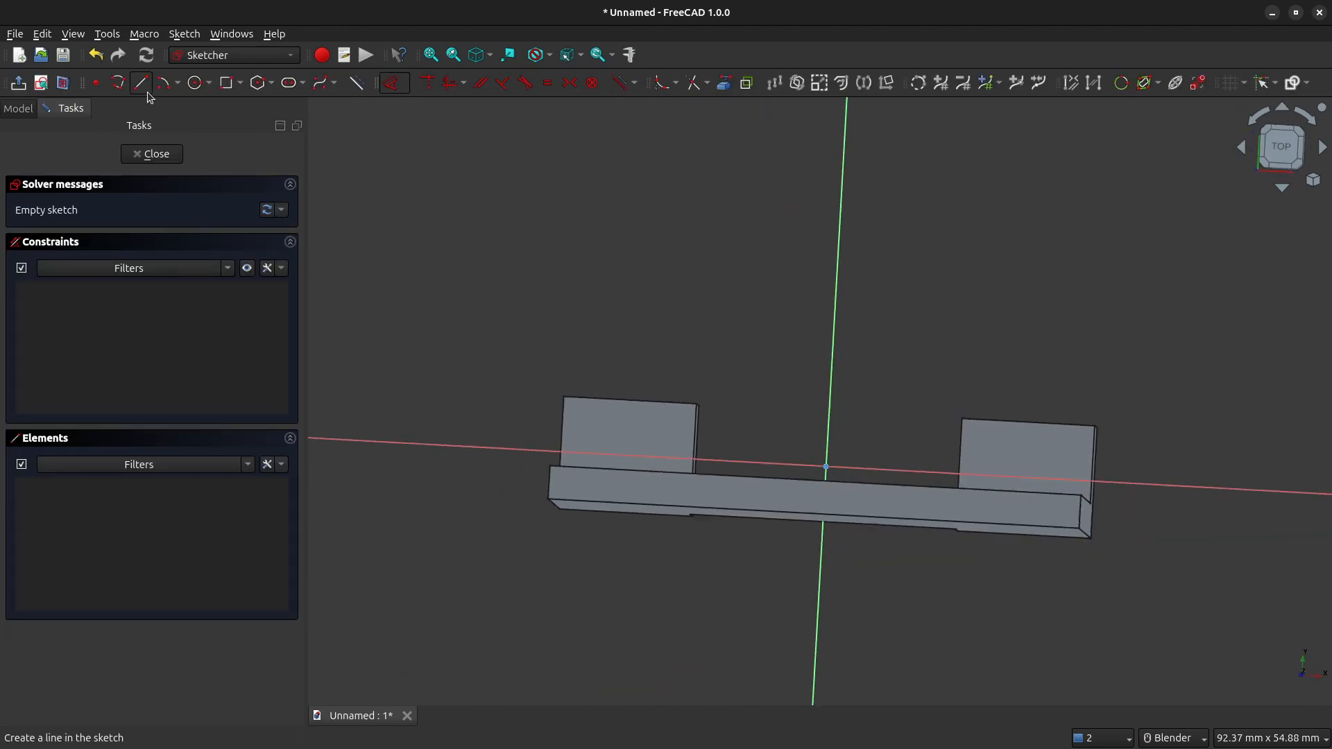
pyautogui.scroll(2, 700, 424)
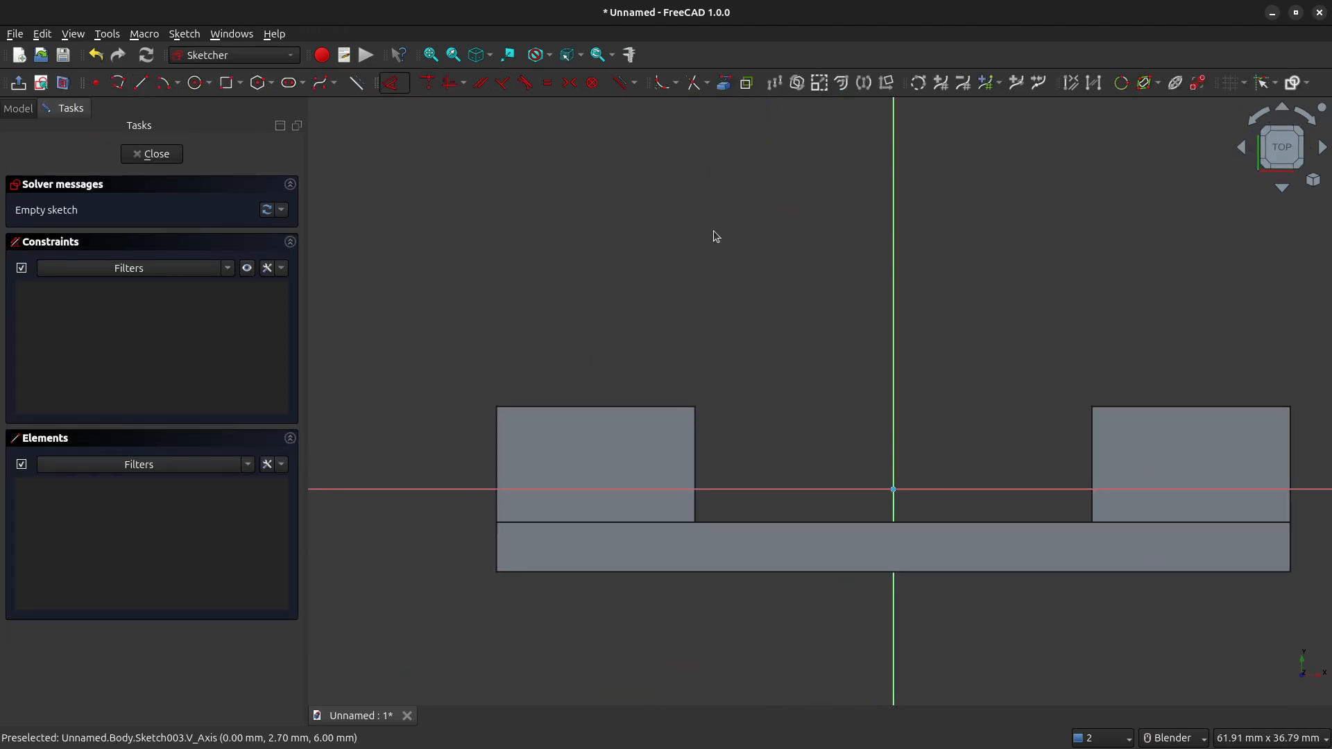
pyautogui.click(67, 83)
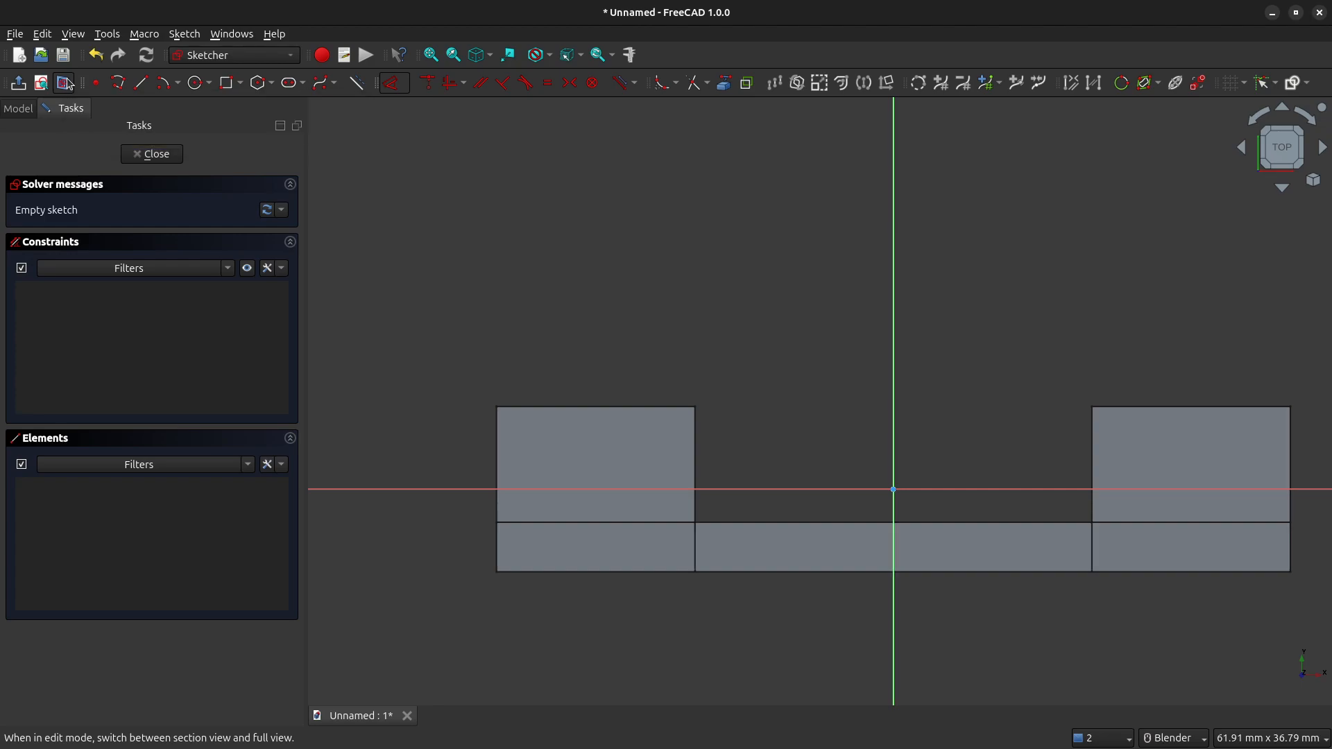
pyautogui.scroll(1, 651, 546)
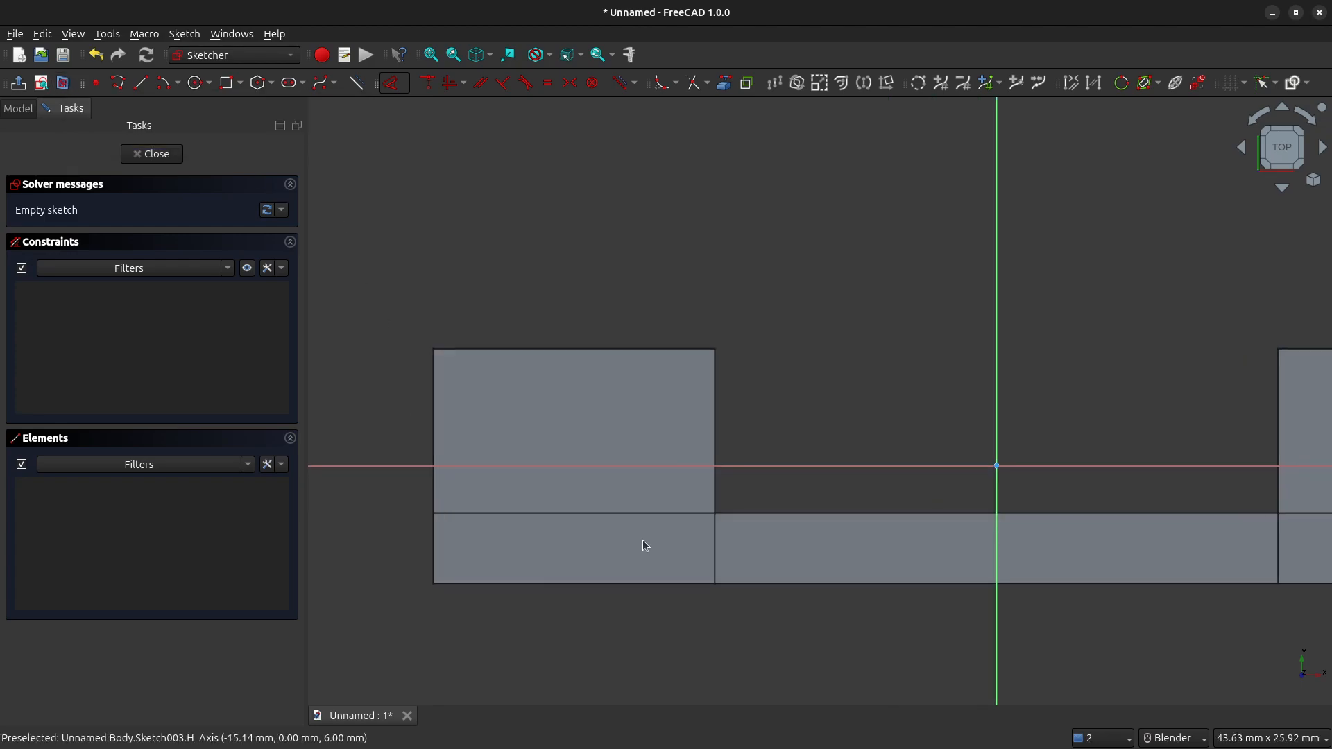
pyautogui.moveTo(781, 517)
pyautogui.keyDown('shift'); pyautogui.mouseDown(button='middle')
pyautogui.moveTo(720, 485)
pyautogui.moveTo(646, 475)
pyautogui.mouseUp(button='middle'); pyautogui.keyUp('shift')
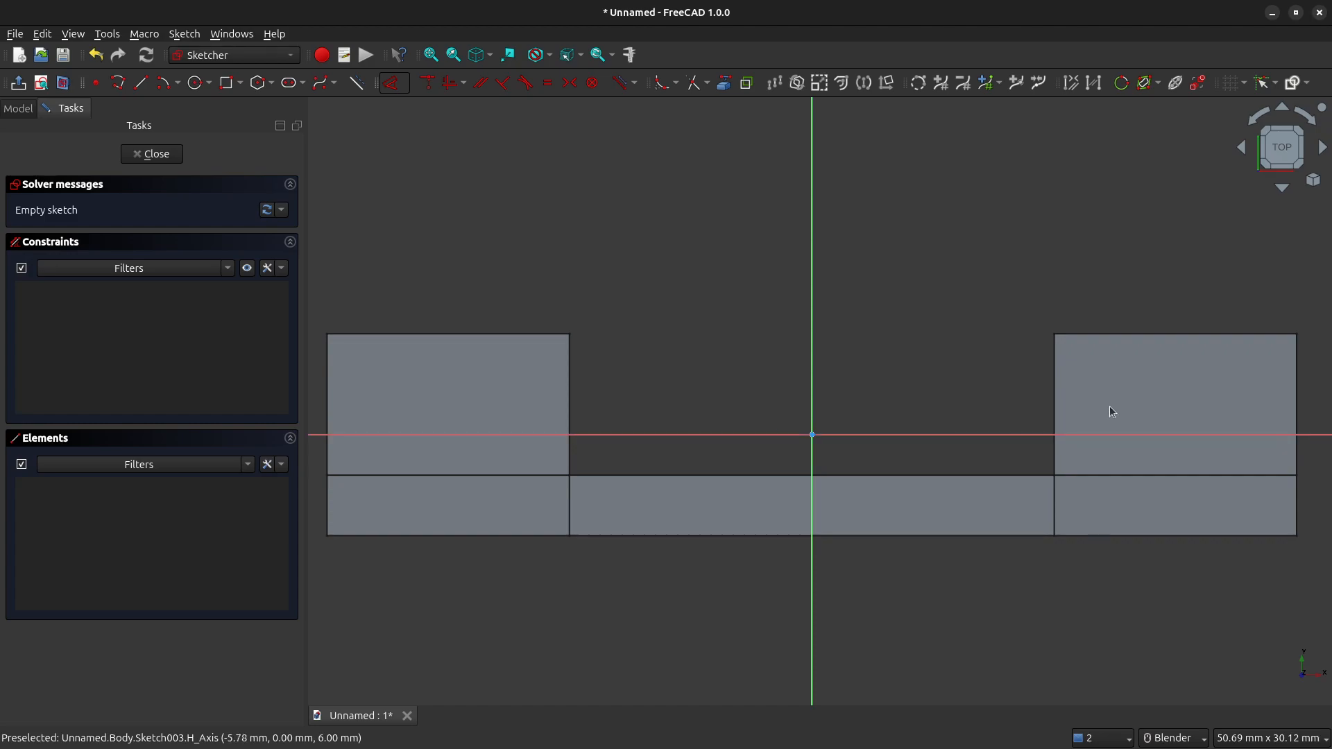
# Link the four vertical side edges of the two feet into the sketch as external geometry
pyautogui.click(724, 84)
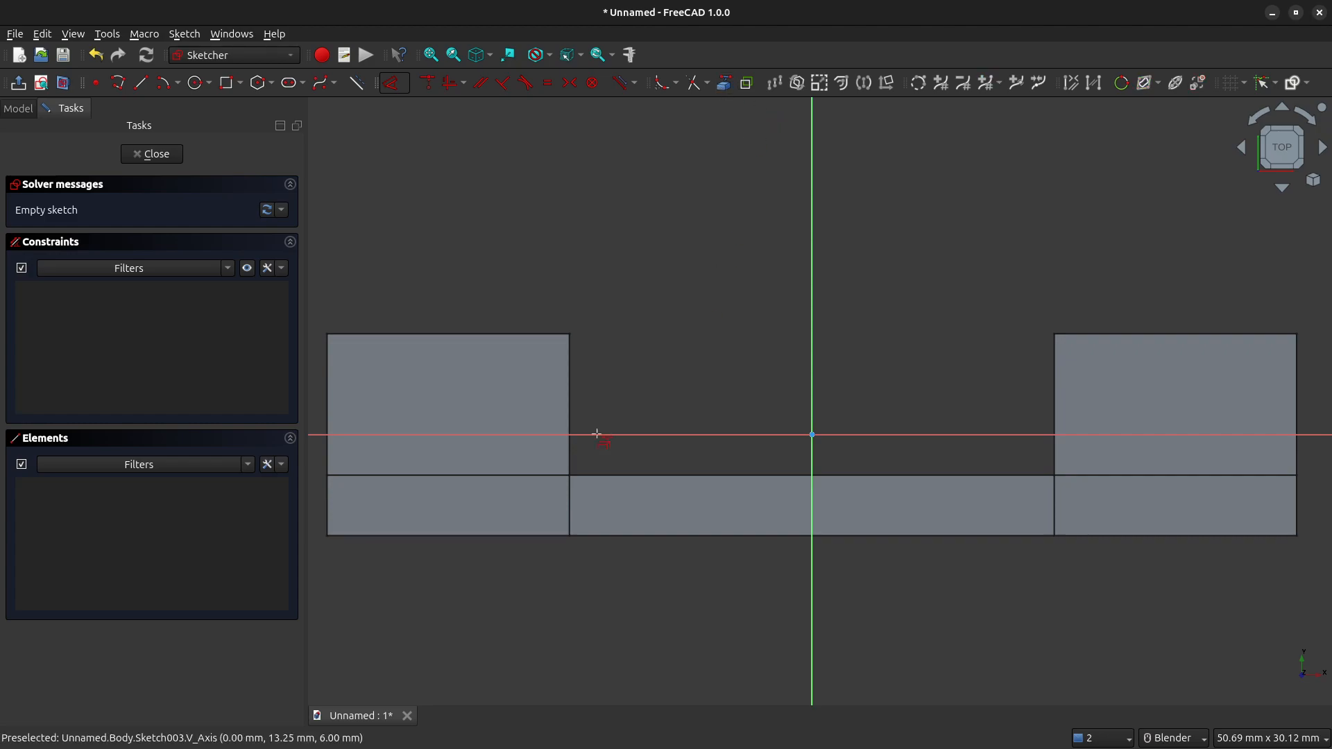
pyautogui.click(330, 393)
pyautogui.click(569, 406)
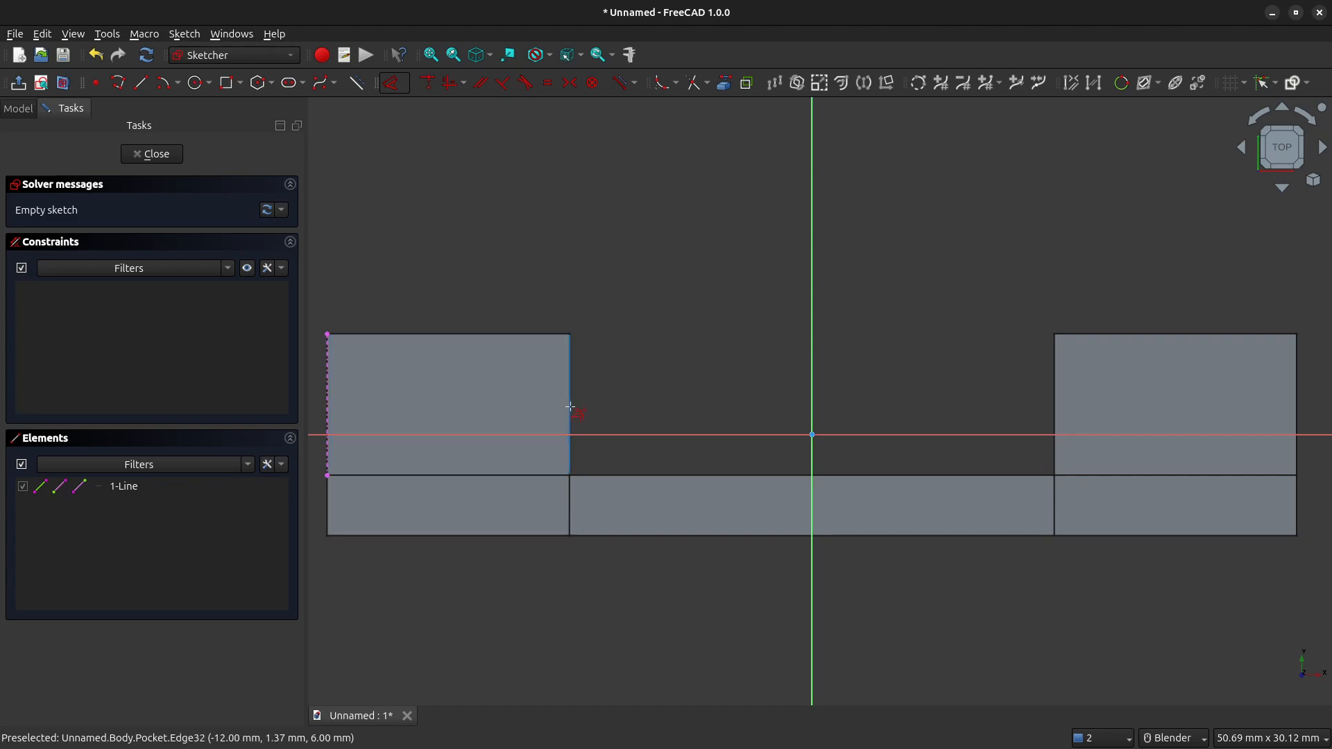
pyautogui.click(1055, 417)
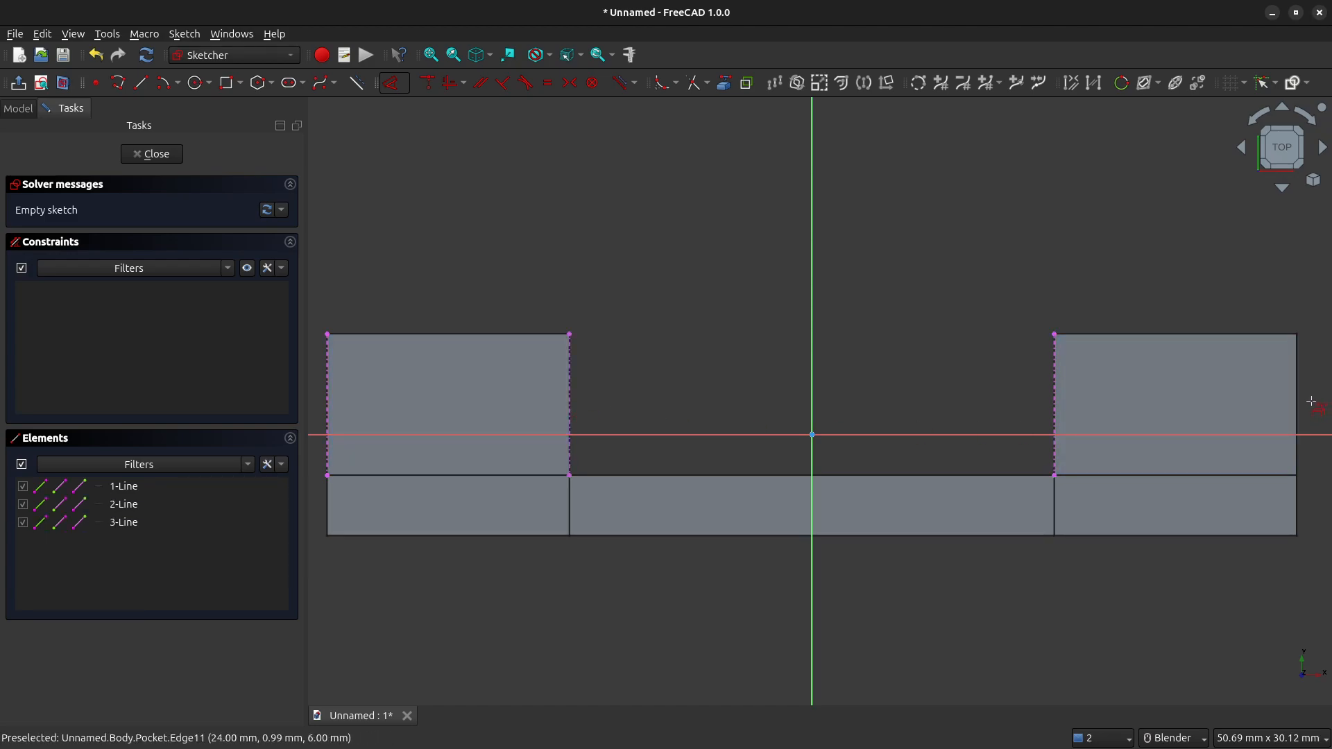
pyautogui.click(1295, 399)
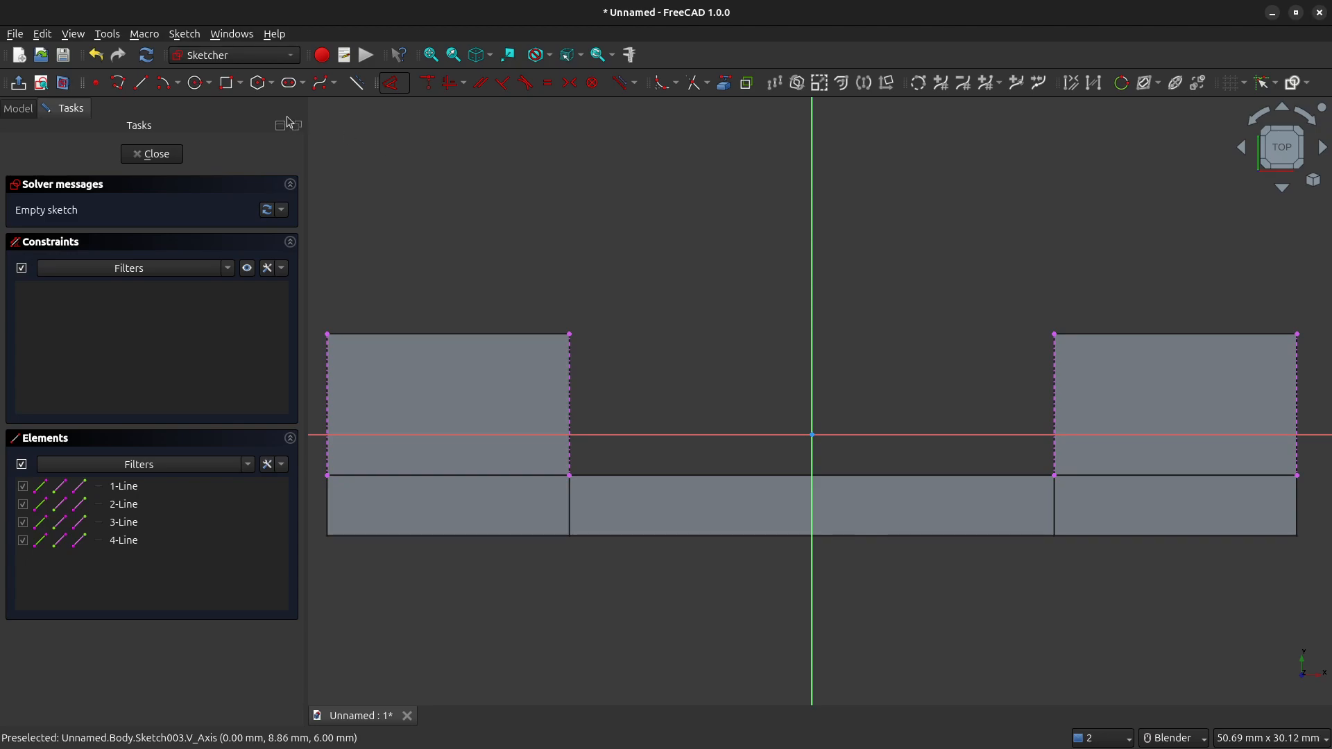
# Sketch a rectangle about 9 × 5.2 mm inside the outline of the left foot
pyautogui.click(238, 85)
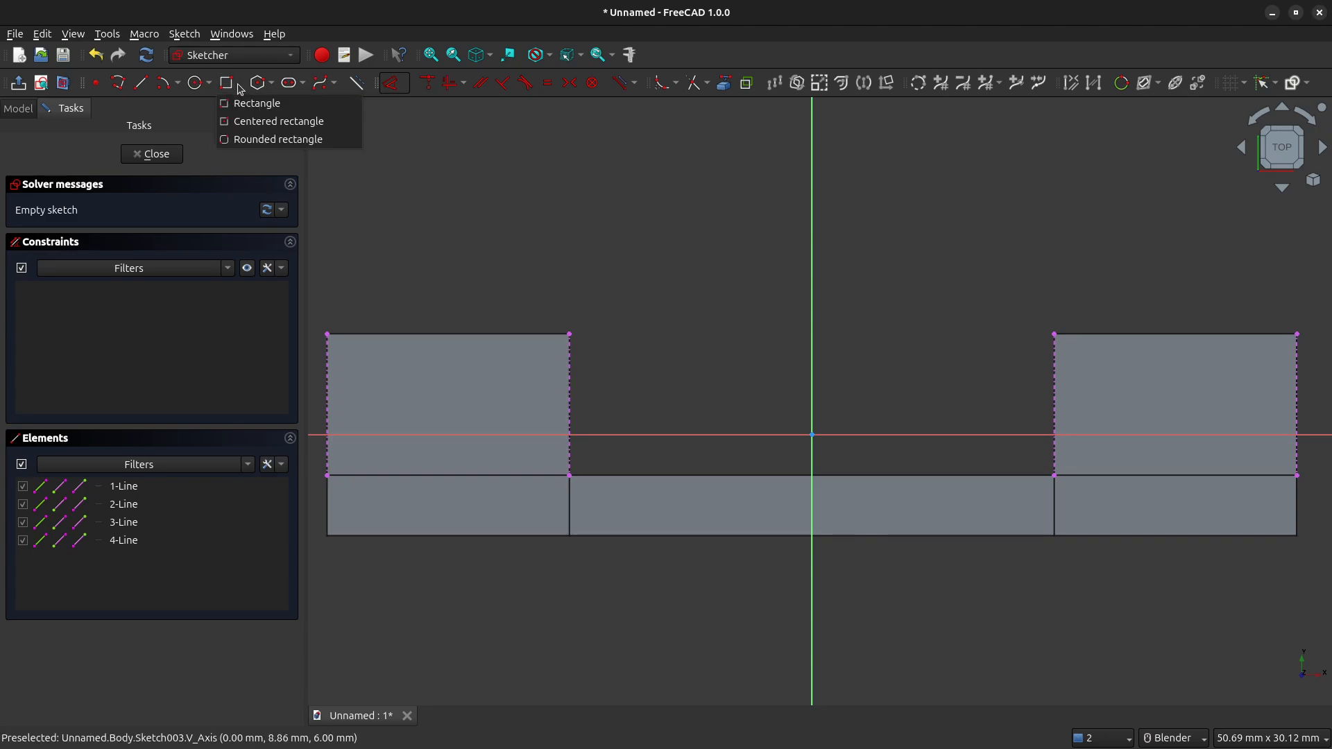
pyautogui.click(226, 84)
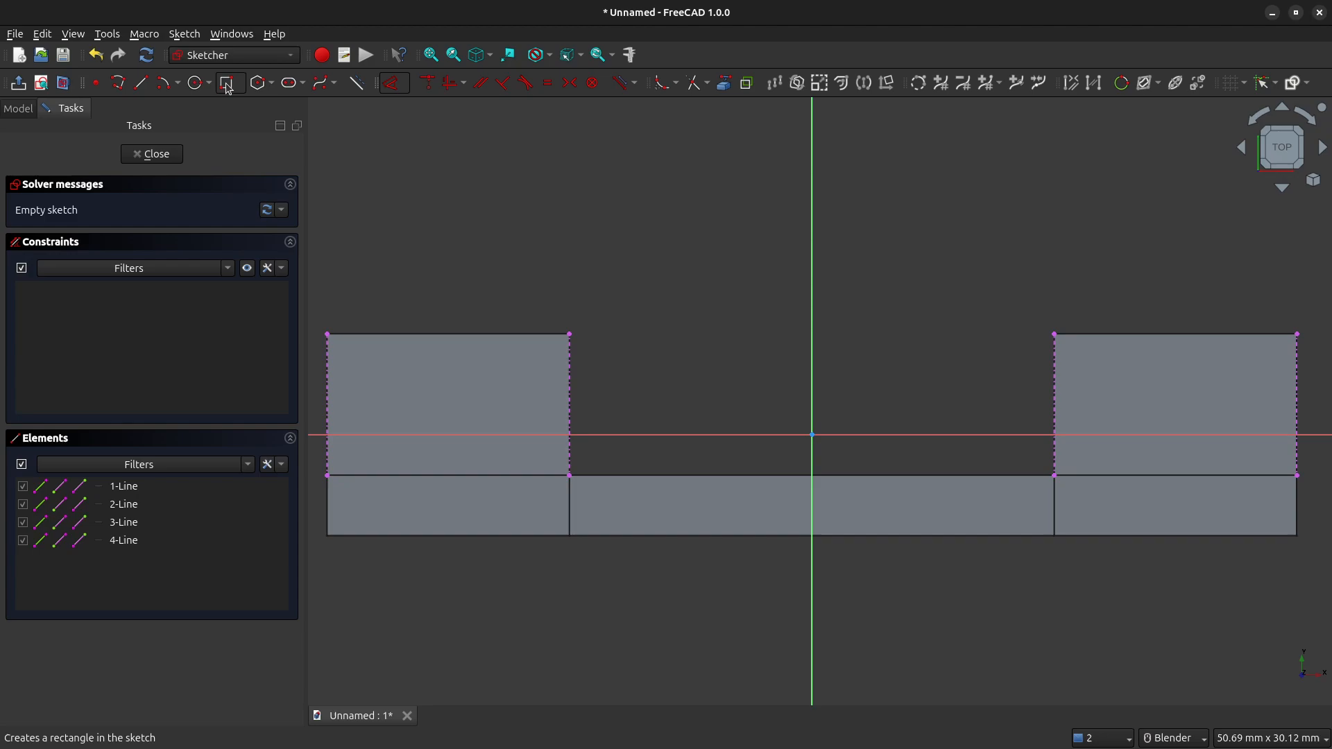
pyautogui.click(226, 85)
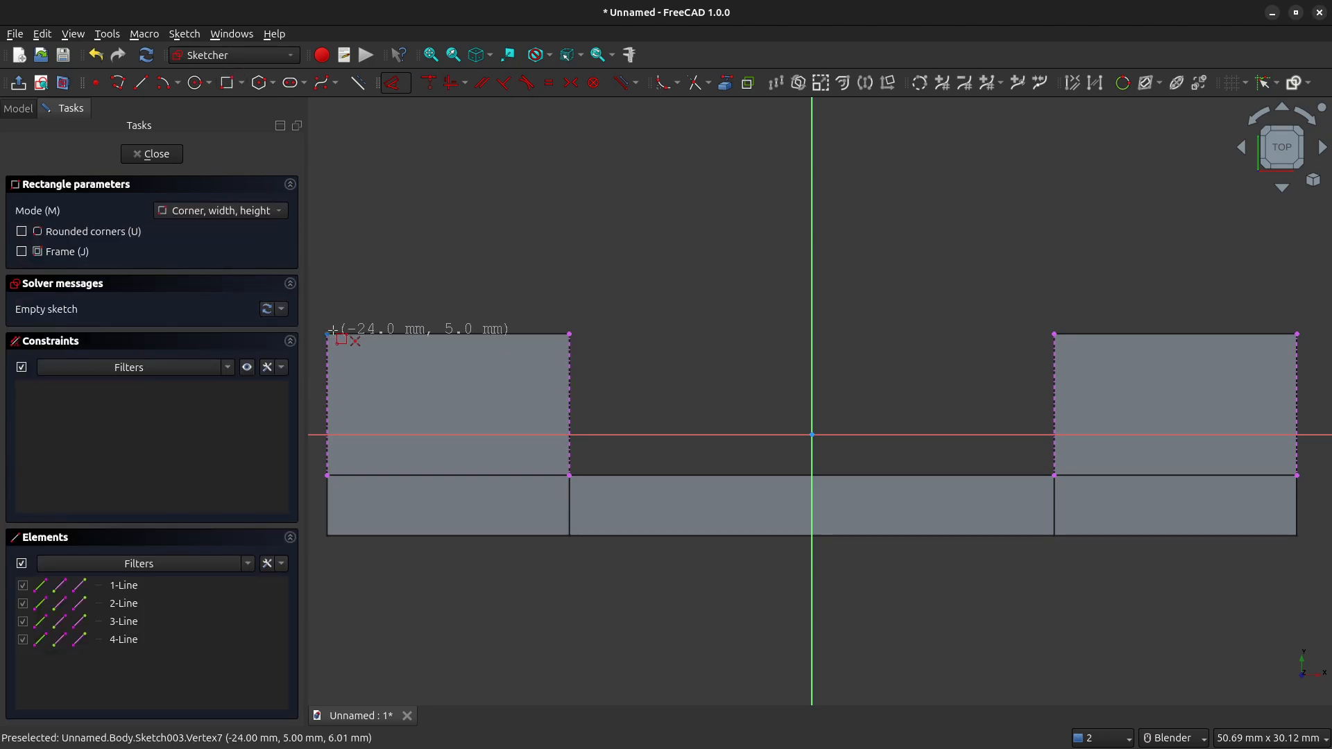
pyautogui.click(362, 357)
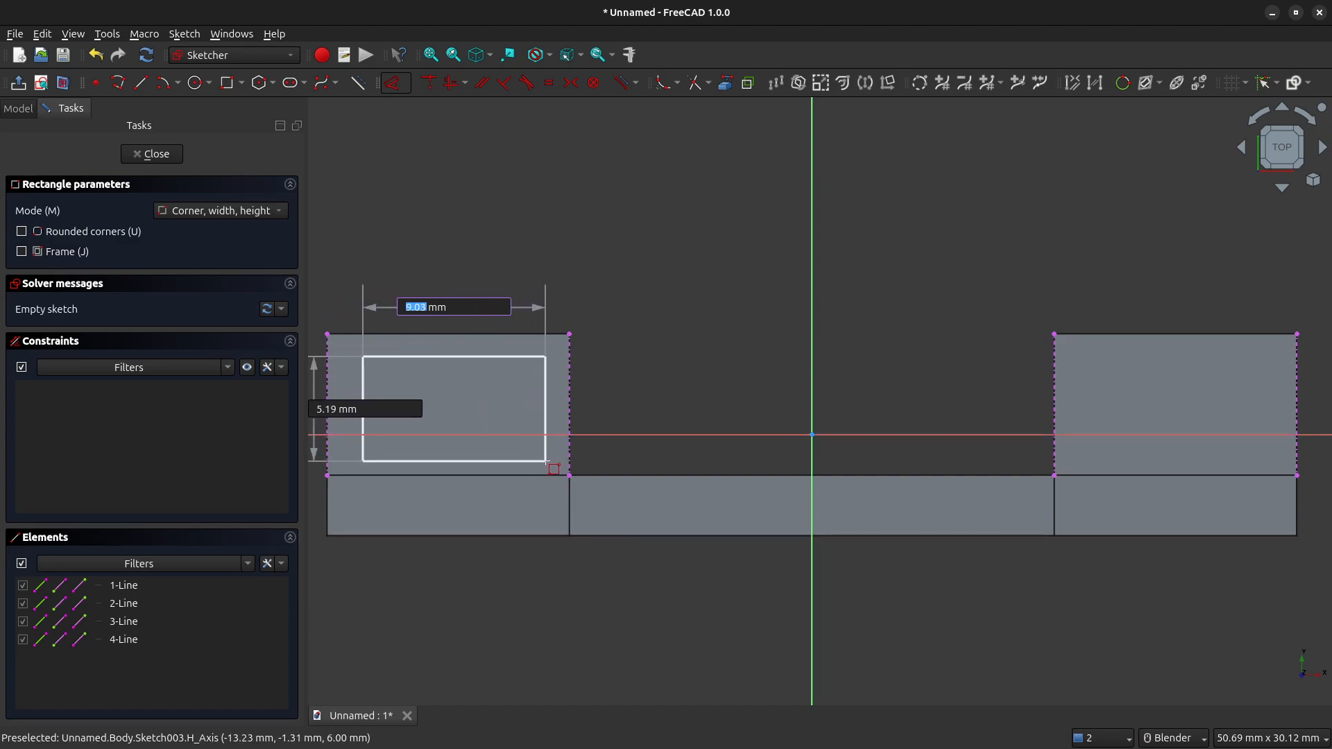
pyautogui.click(547, 462)
pyautogui.press('Escape')
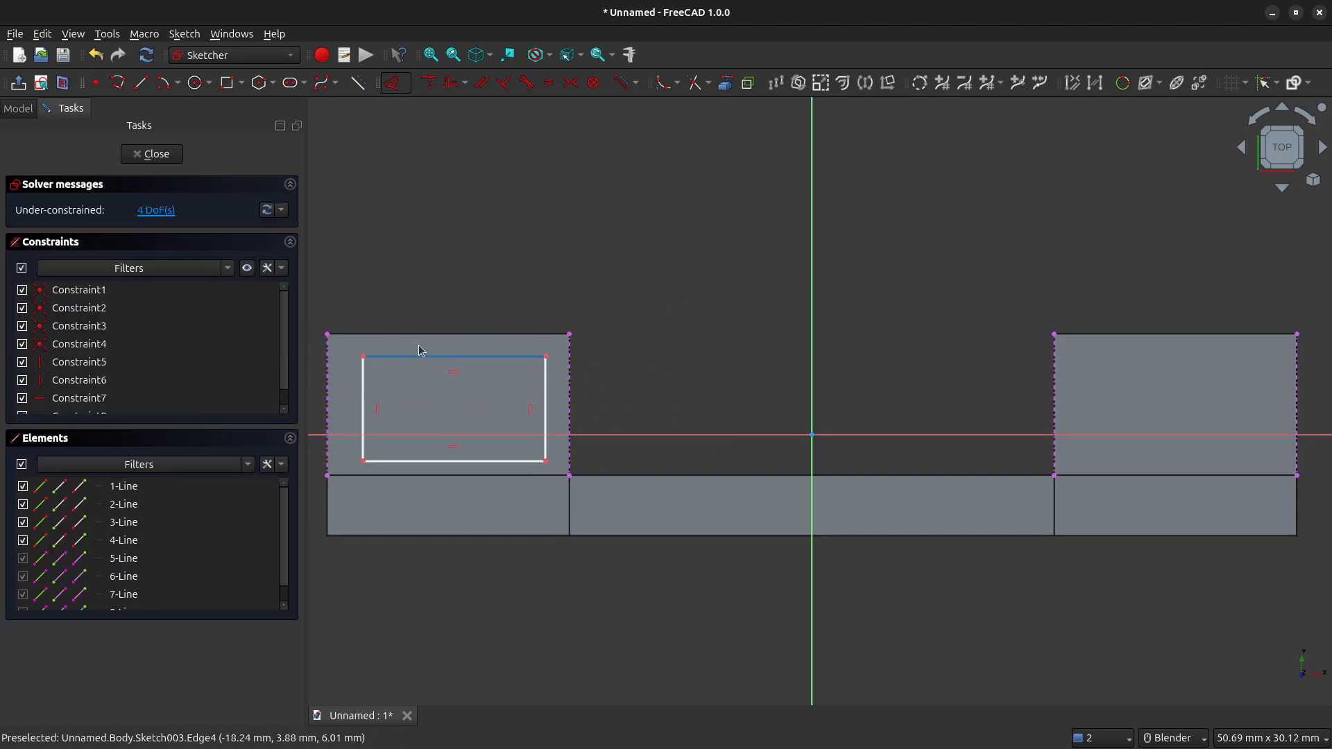
# Make the rectangle's upper-left and lower-right corners coincident with the matching corners of the left foot's linked edges
pyautogui.click(365, 359)
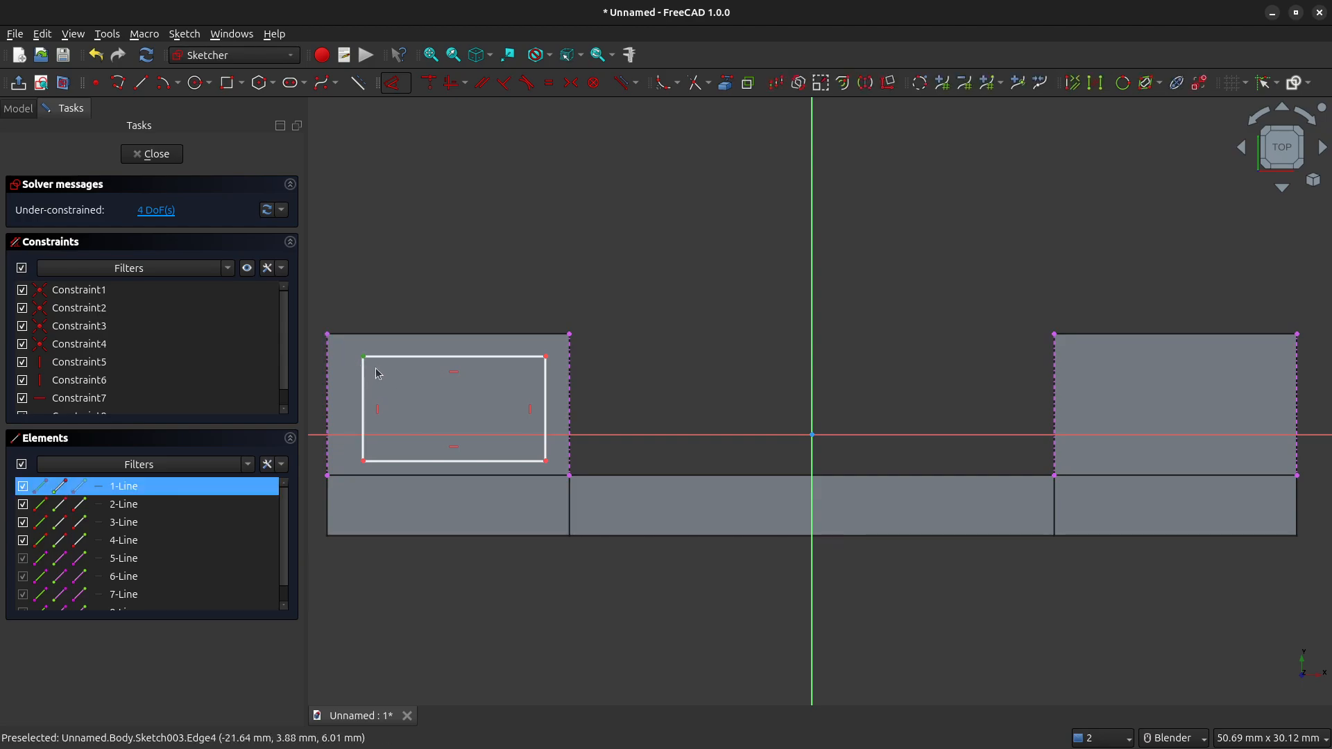
pyautogui.click(329, 335)
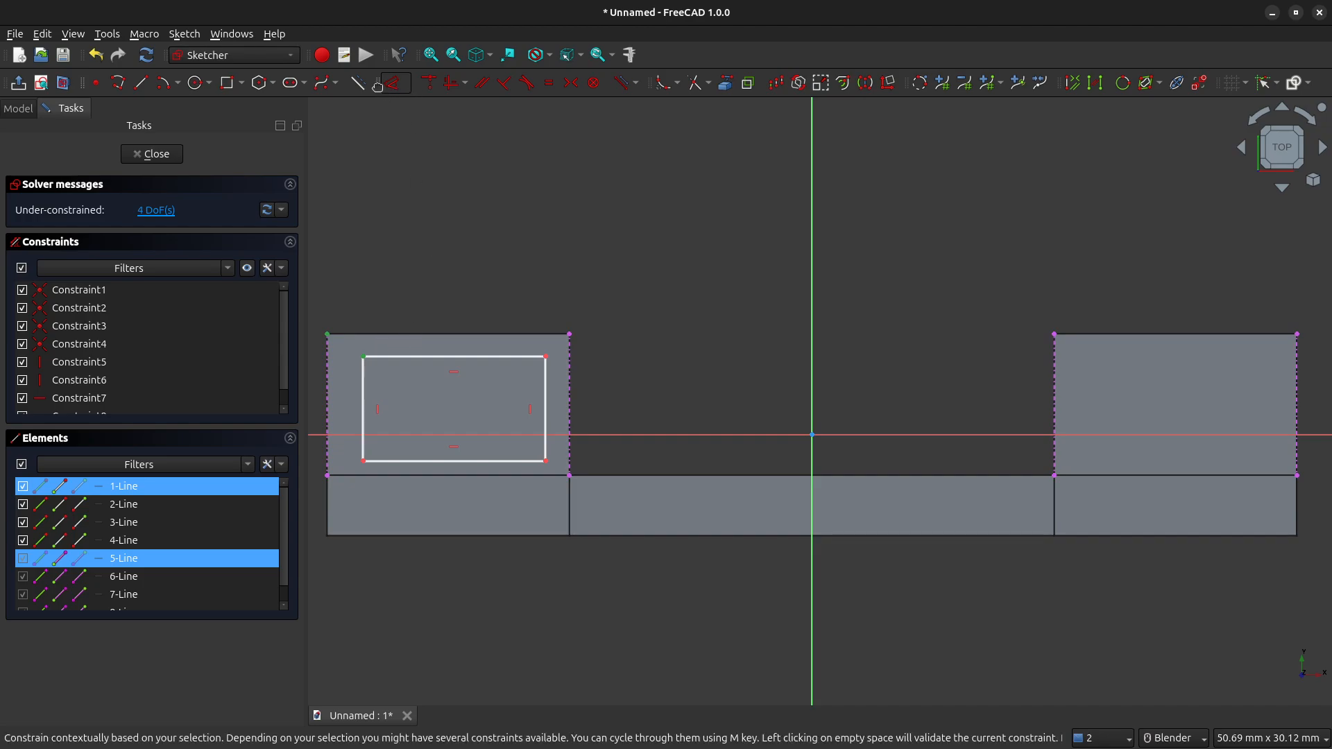
pyautogui.click(428, 86)
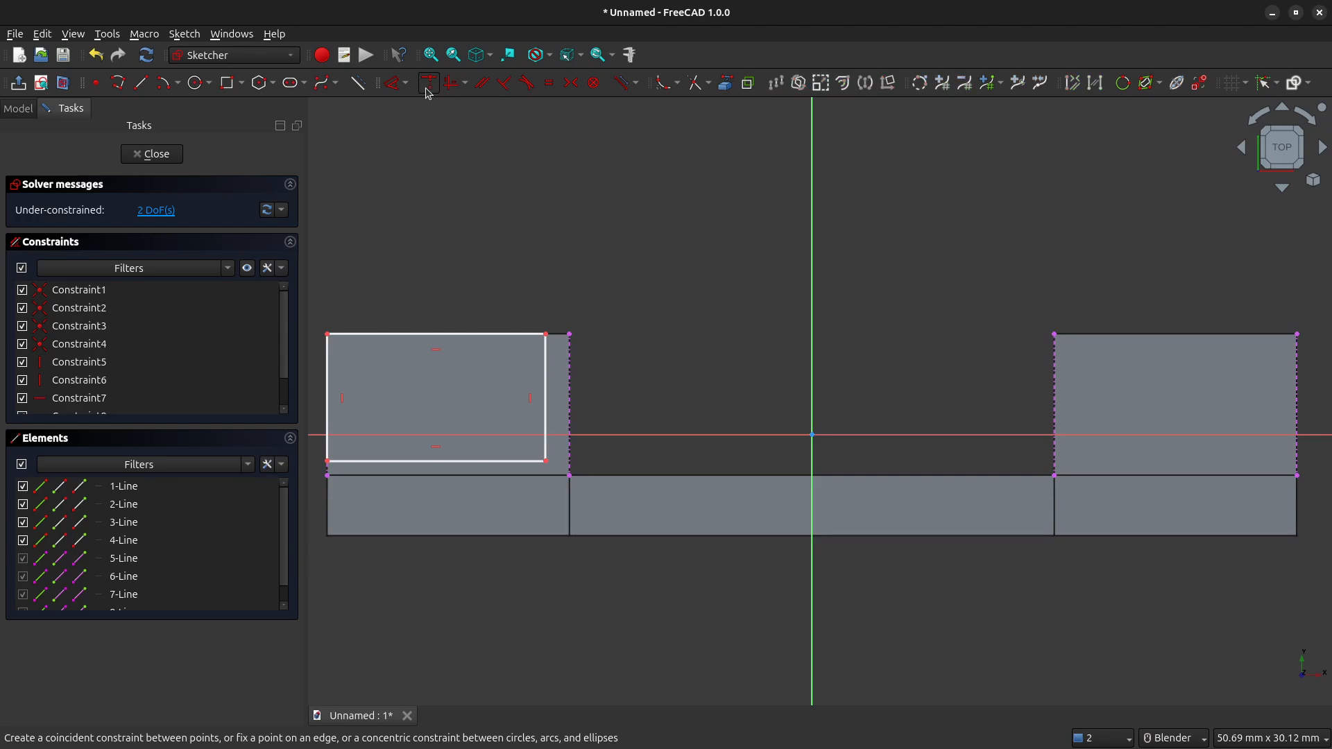
pyautogui.click(546, 462)
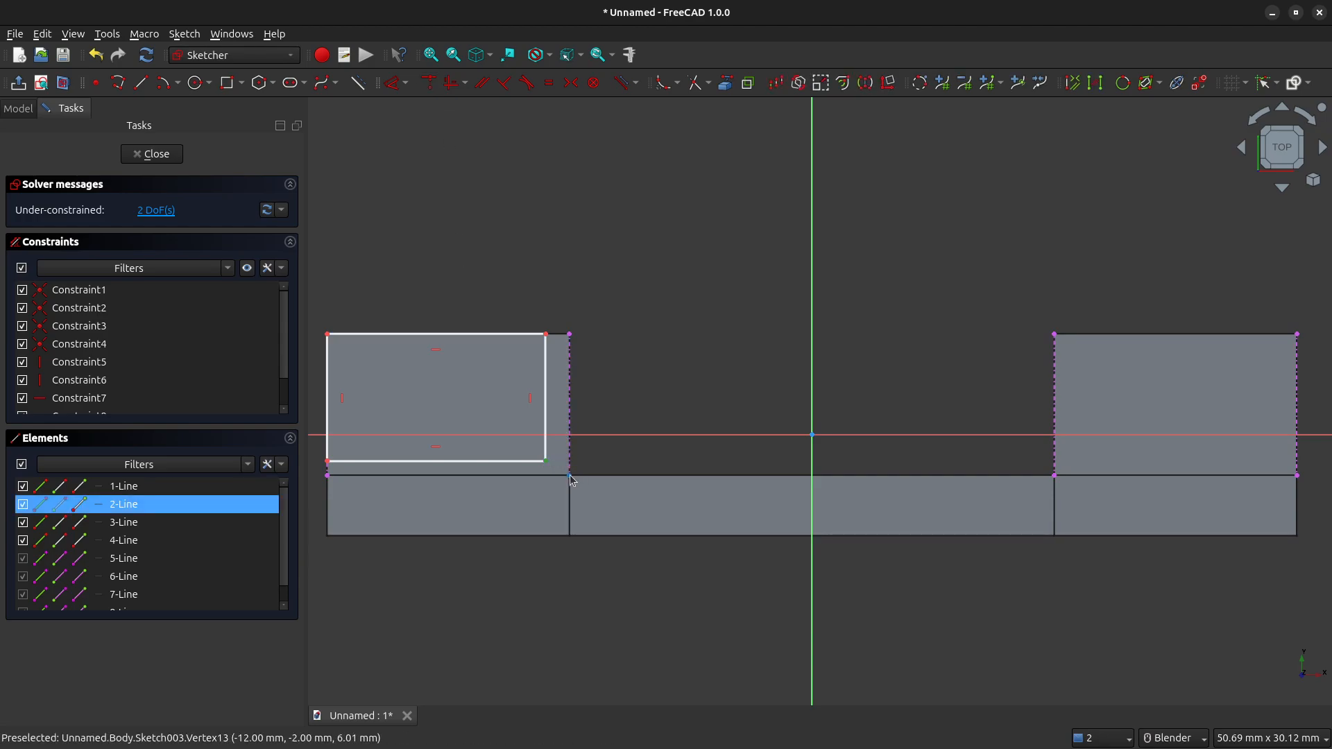
pyautogui.click(570, 477)
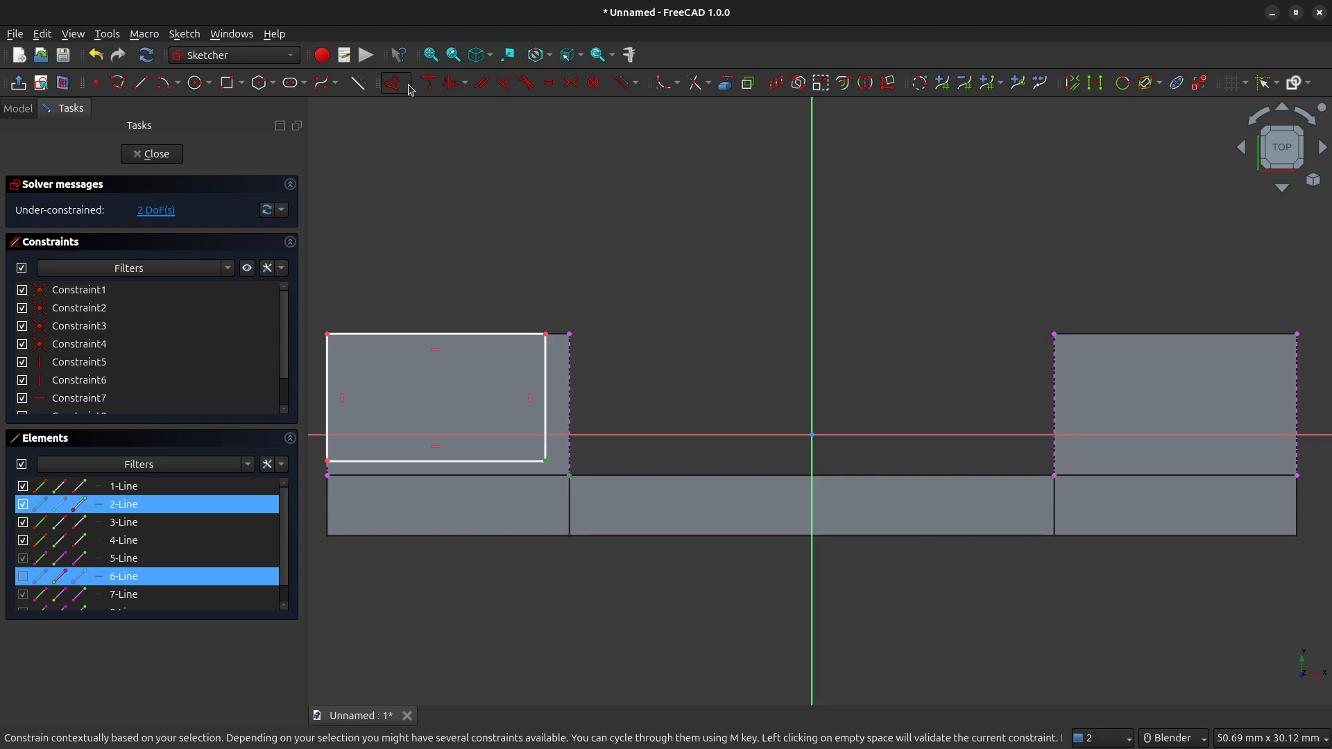
pyautogui.click(431, 84)
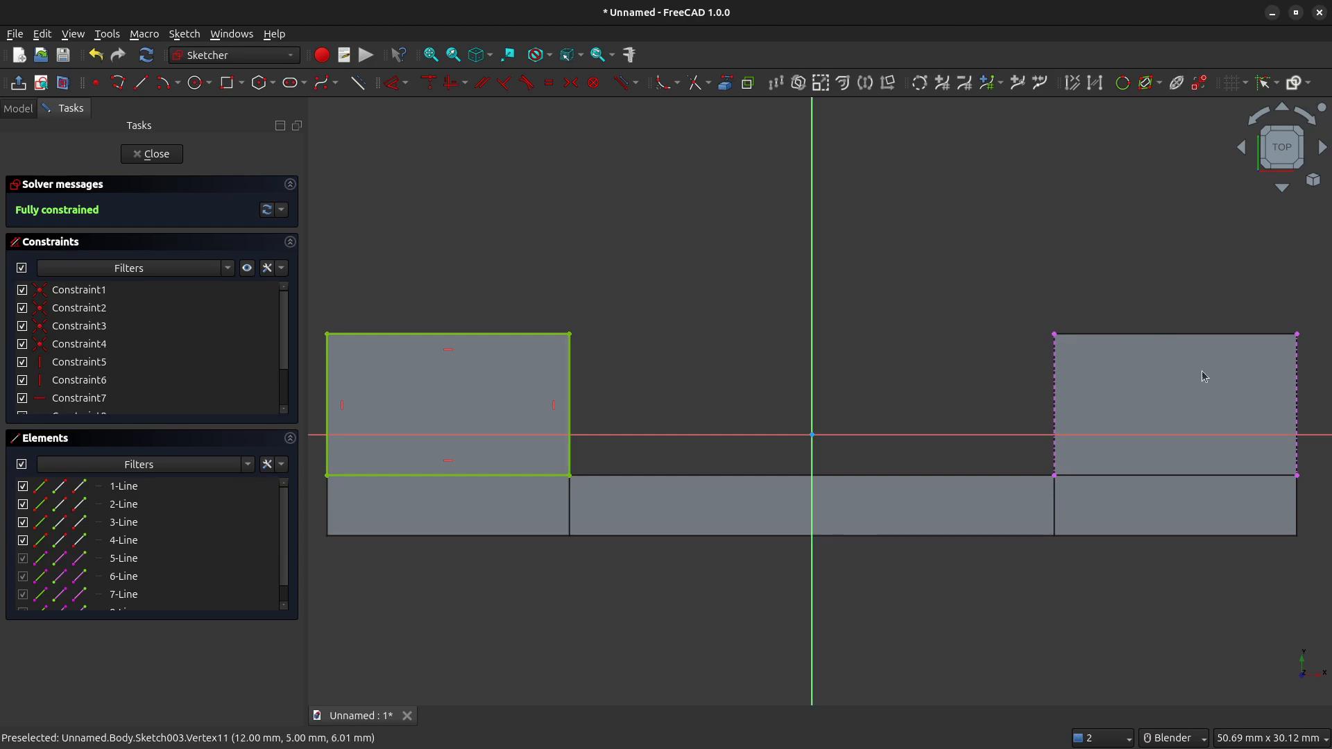
# Draw a second rectangle over the right foot, snapped to the linked upper-left and lower-right corners
pyautogui.click(229, 84)
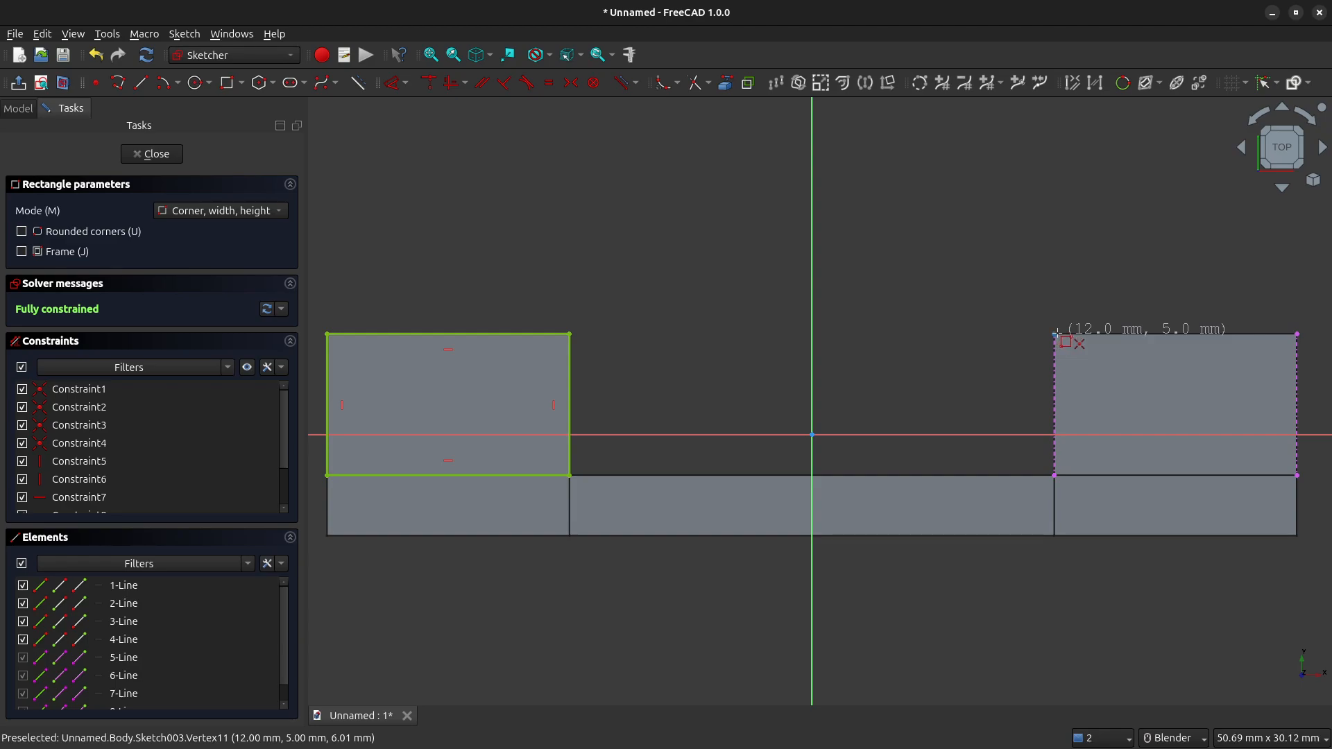
pyautogui.click(1057, 333)
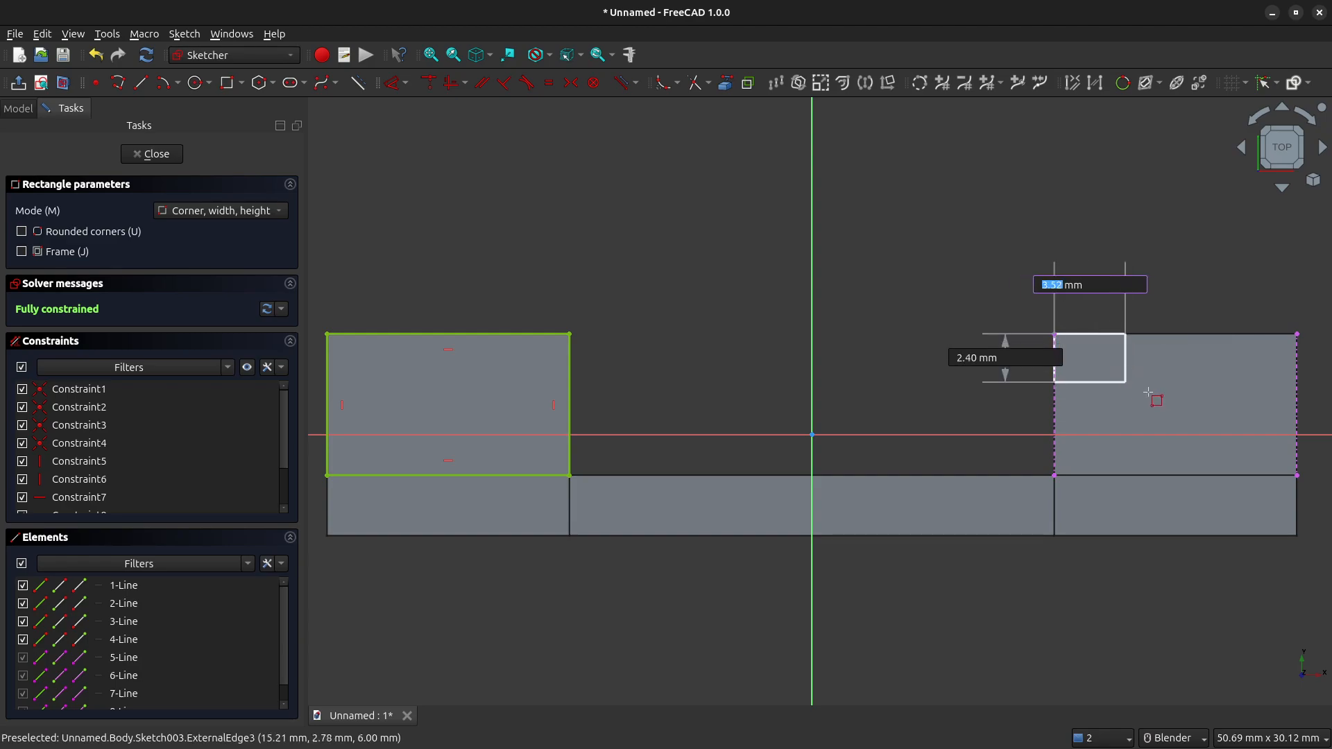
pyautogui.click(1298, 476)
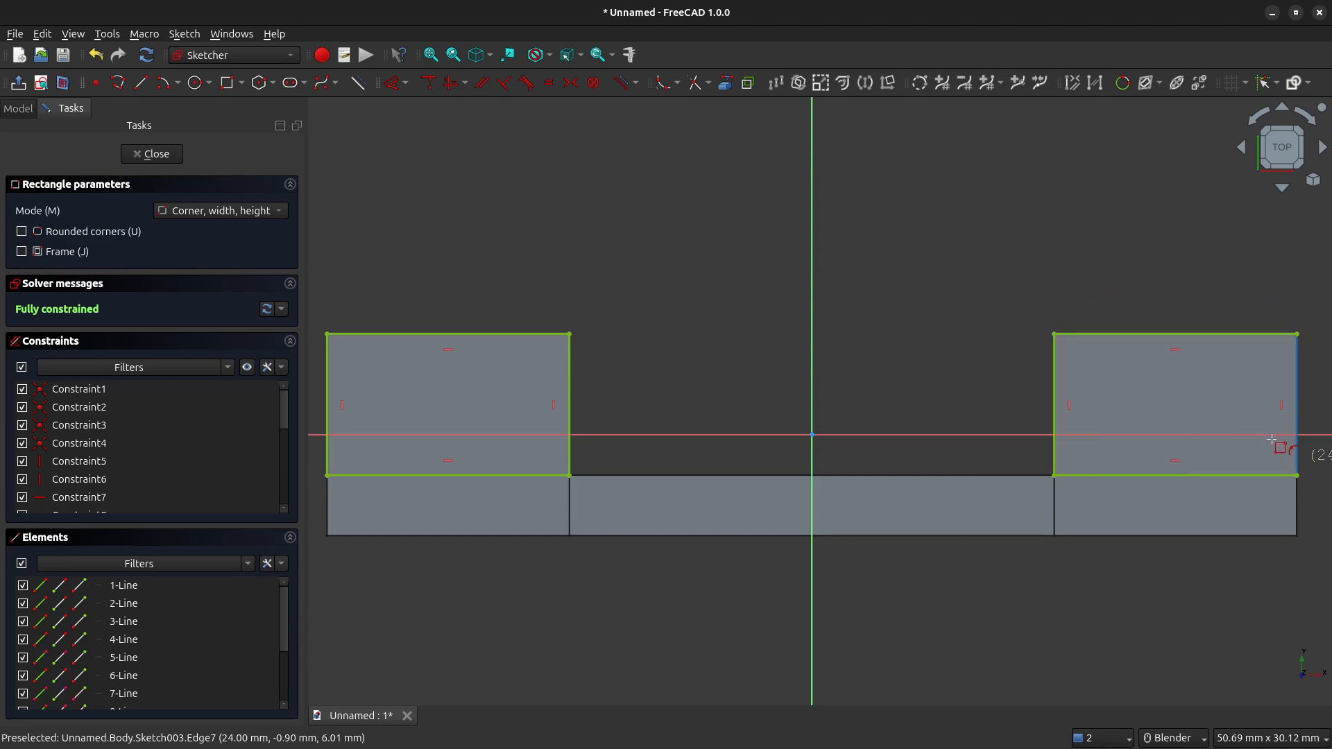
pyautogui.press('Escape')
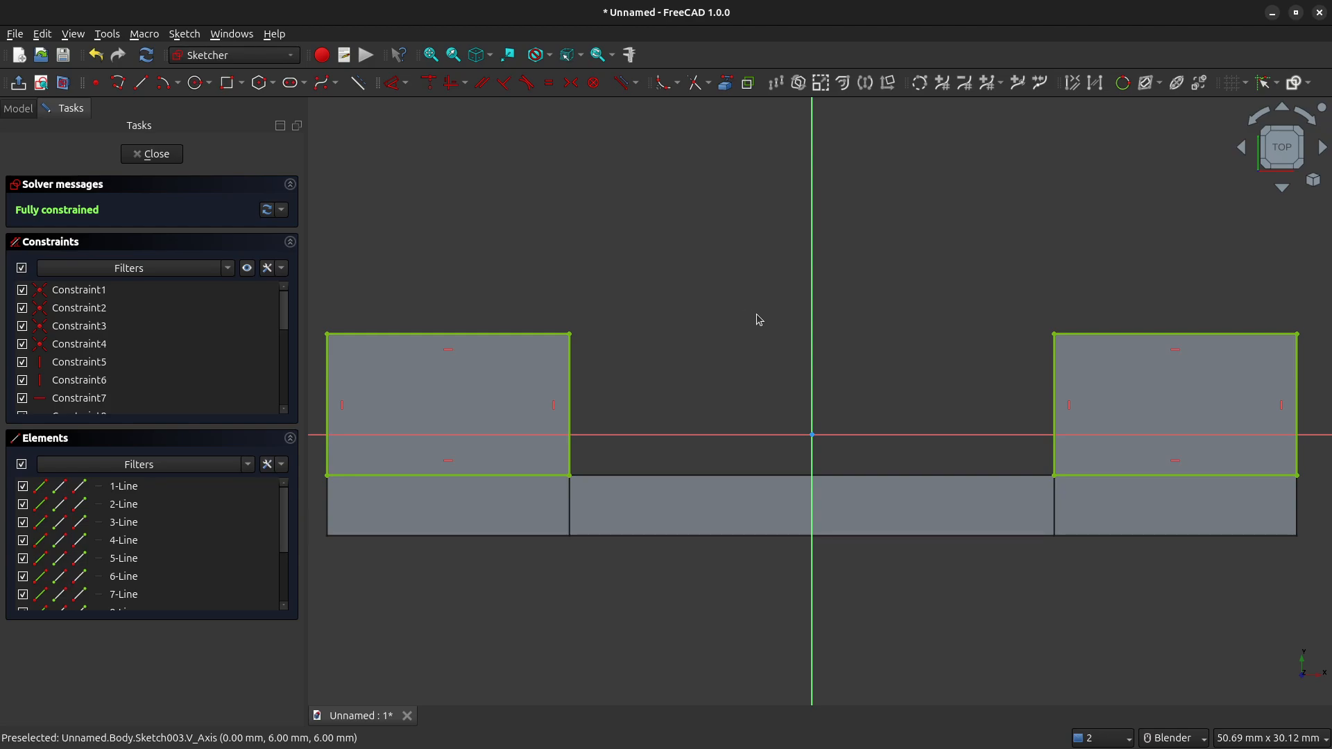
# Finish the sketch and pad the two foot rectangles 3.5 mm
pyautogui.click(152, 154)
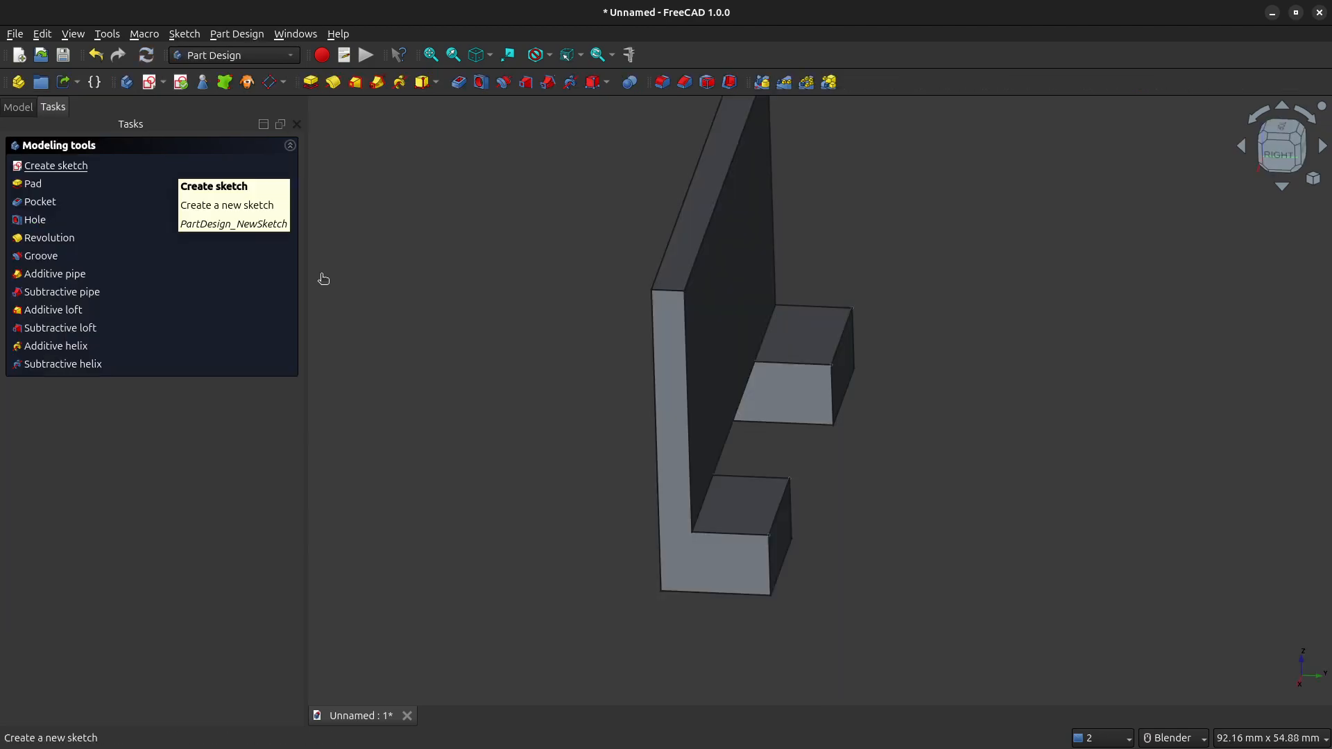
pyautogui.click(18, 106)
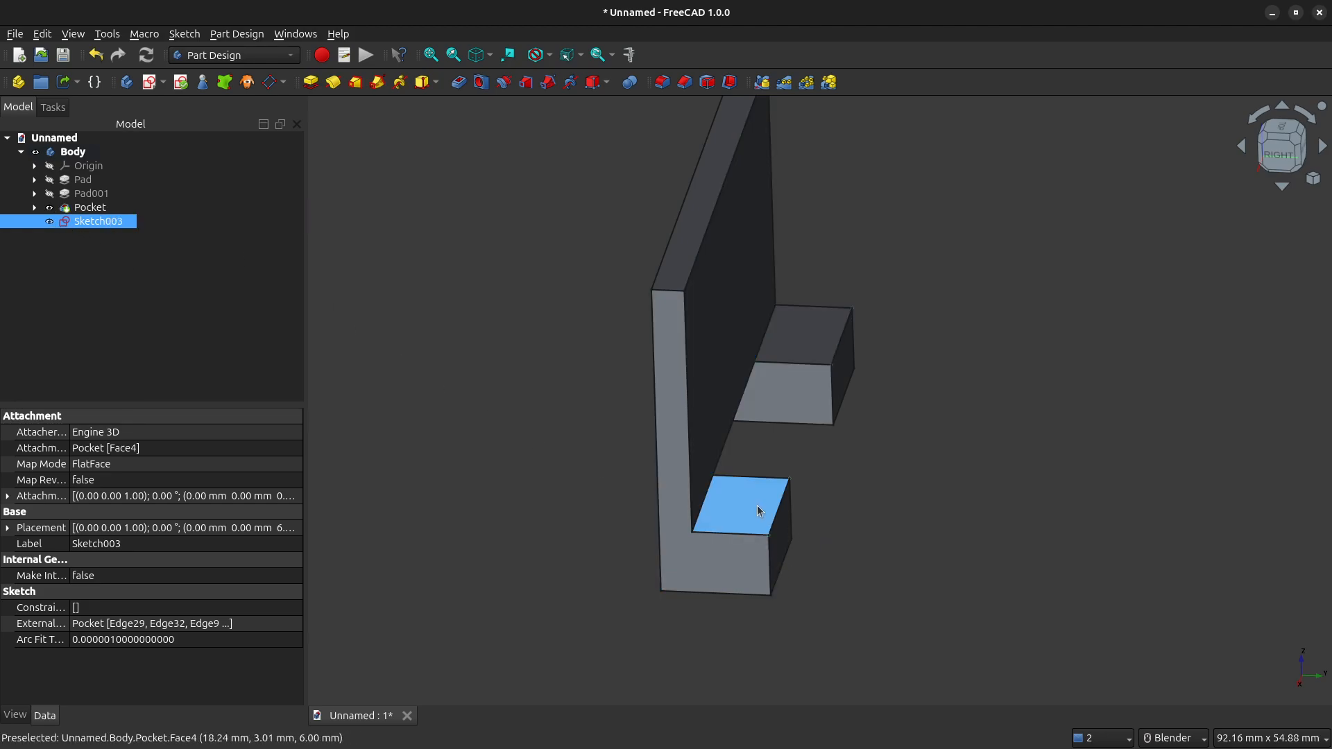
pyautogui.click(312, 84)
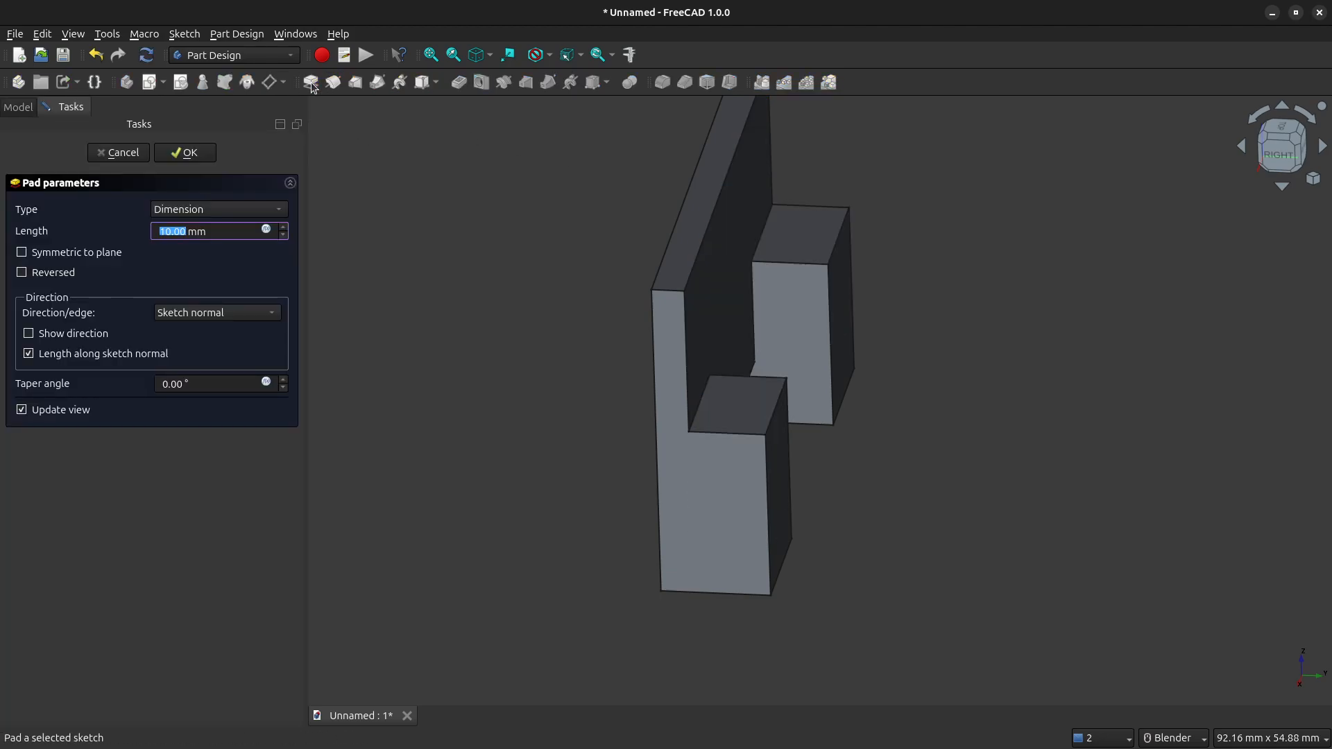
pyautogui.write('3.5')
pyautogui.press('Return')
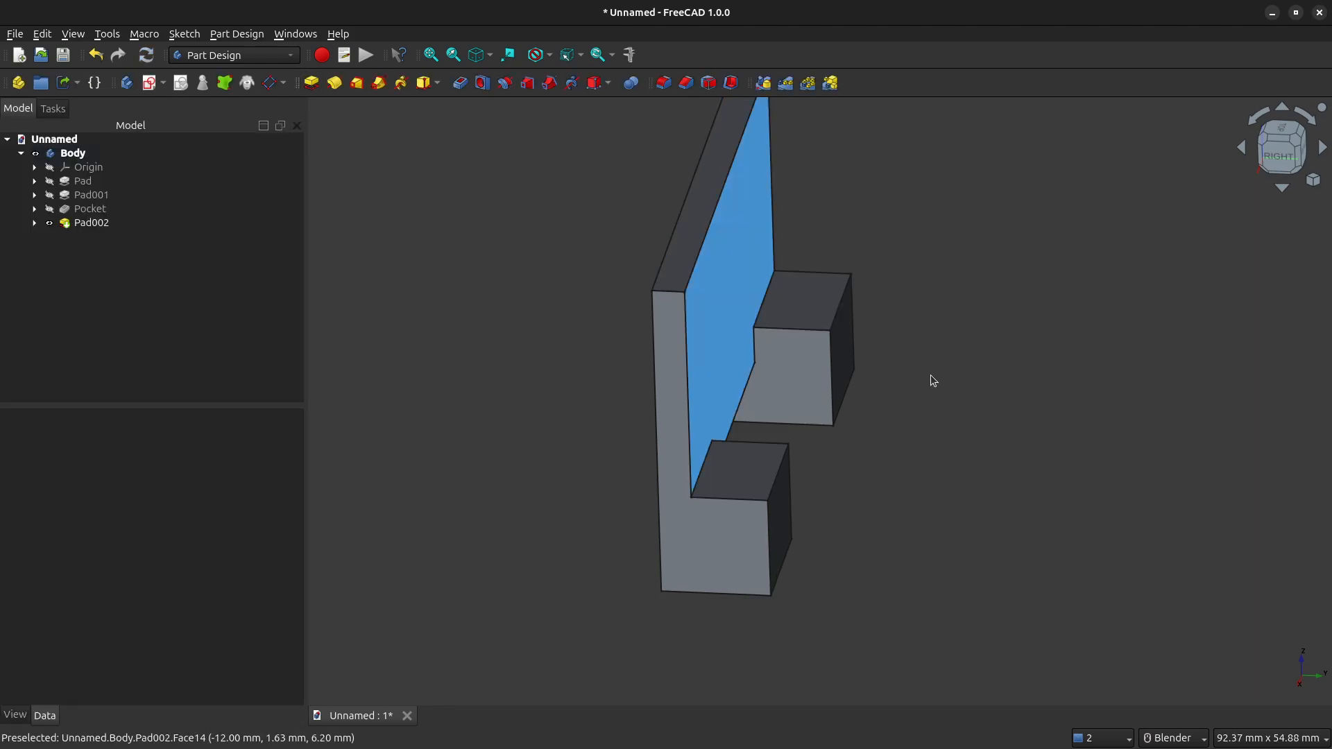
# Start a new sketch on the large outer face of the upright wall, on the side opposite the raised feet
pyautogui.moveTo(885, 524); pyautogui.dragTo(855, 526, button='middle')
pyautogui.moveTo(805, 517); pyautogui.dragTo(816, 526, button='middle')
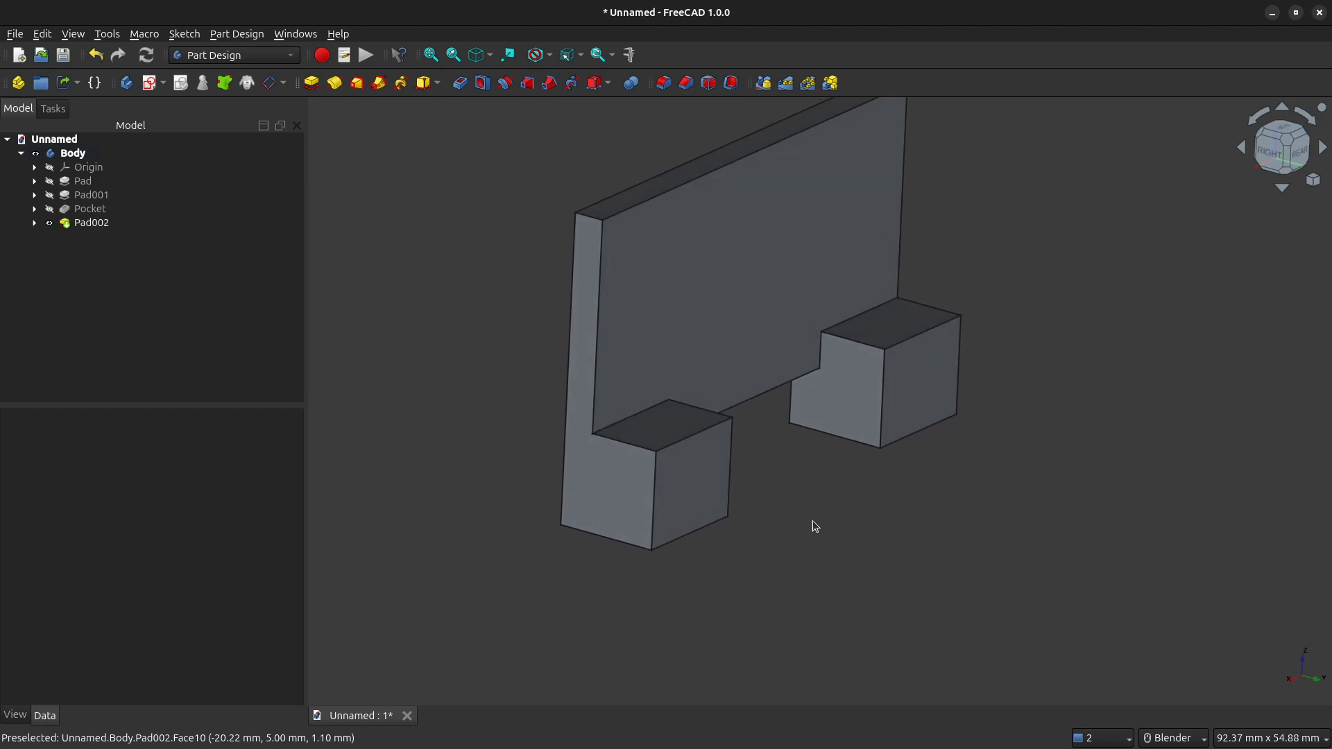
pyautogui.moveTo(787, 466); pyautogui.dragTo(767, 530, button='middle')
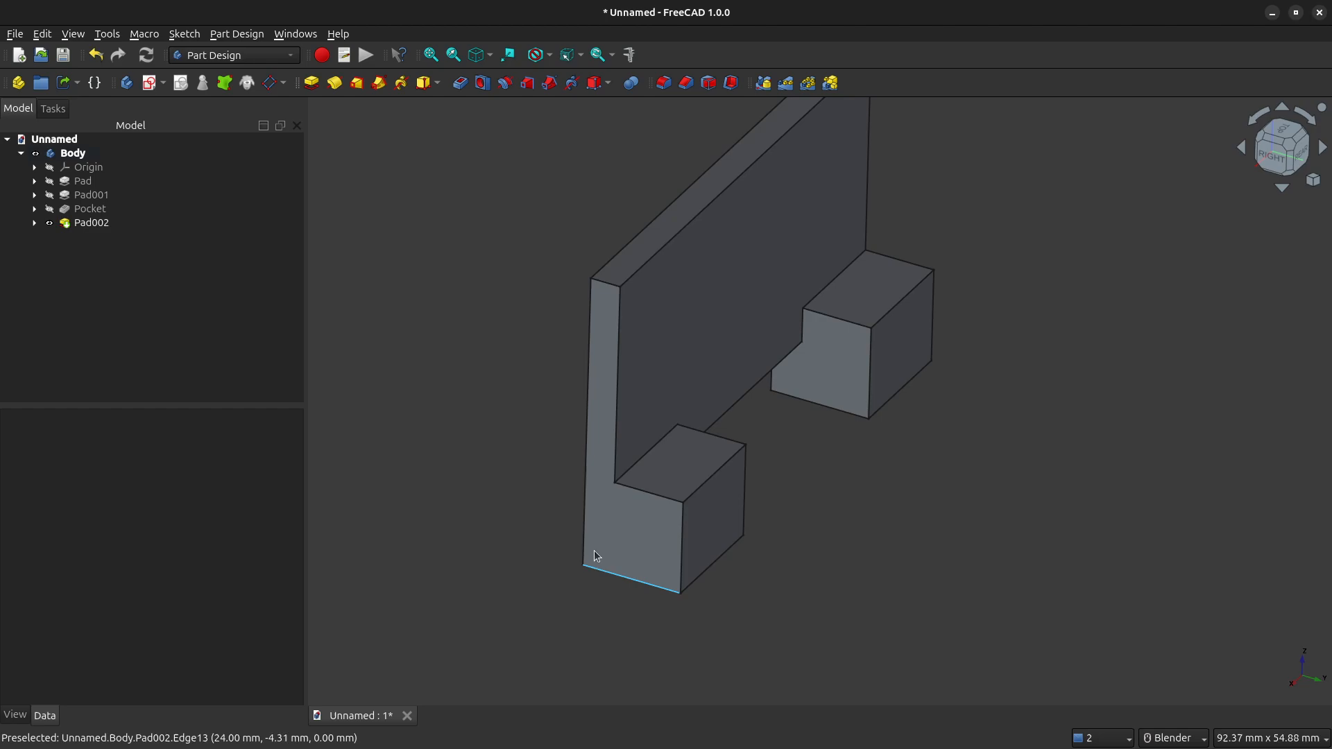
pyautogui.moveTo(597, 555); pyautogui.dragTo(830, 306, button='middle')
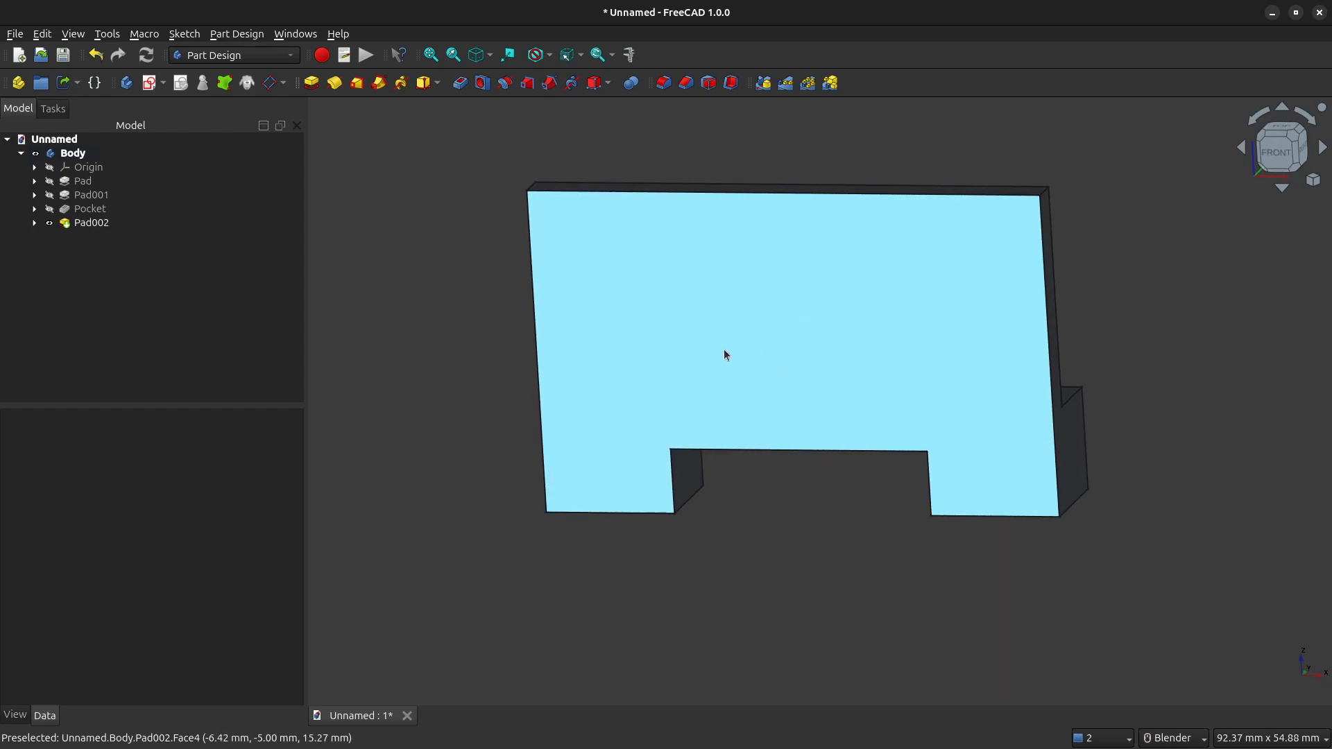
pyautogui.moveTo(821, 393); pyautogui.dragTo(1036, 397, button='middle')
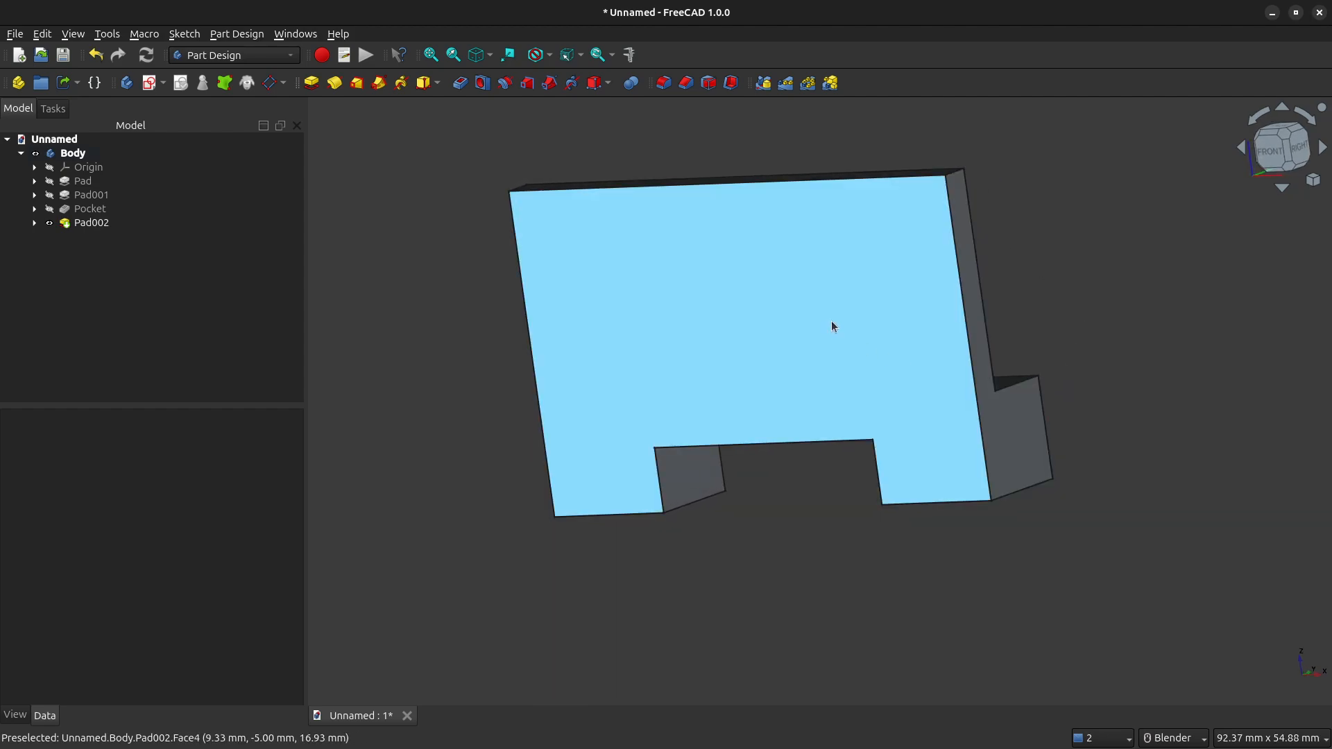
pyautogui.moveTo(831, 321); pyautogui.dragTo(1064, 303, button='middle')
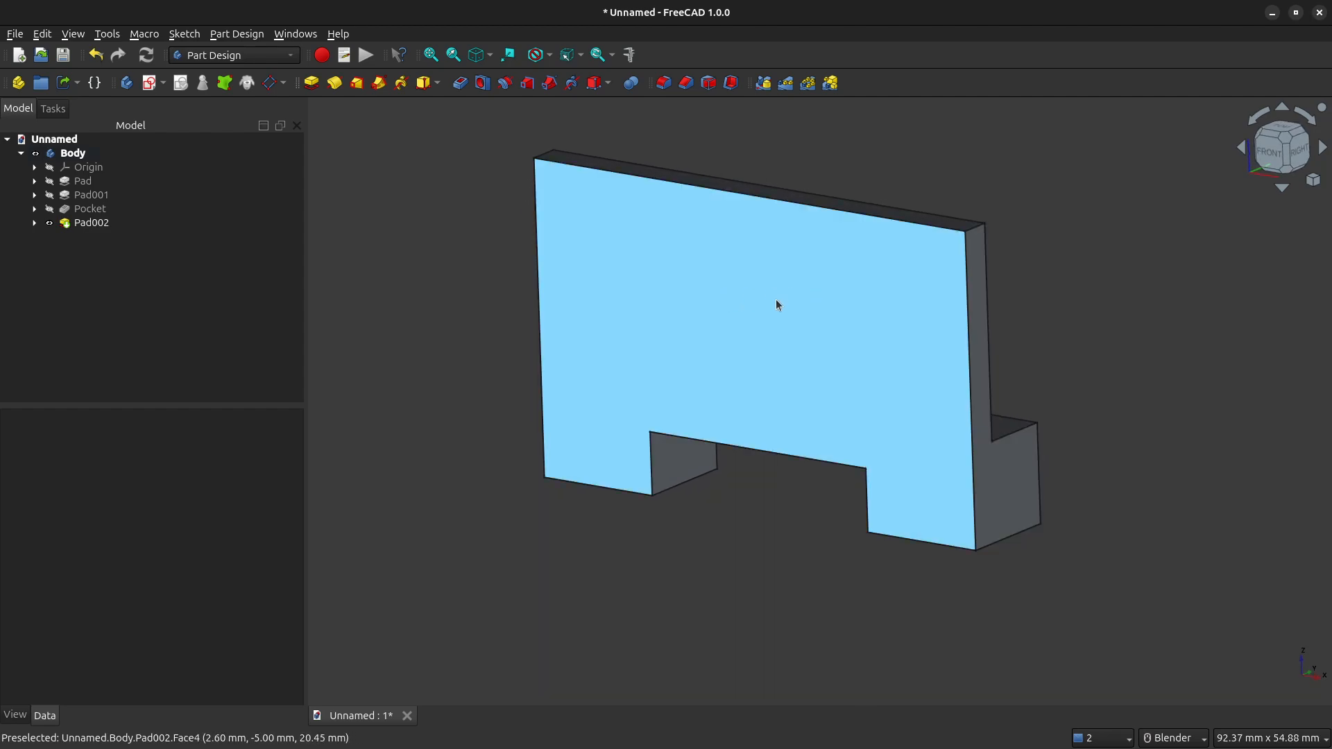
pyautogui.click(776, 302)
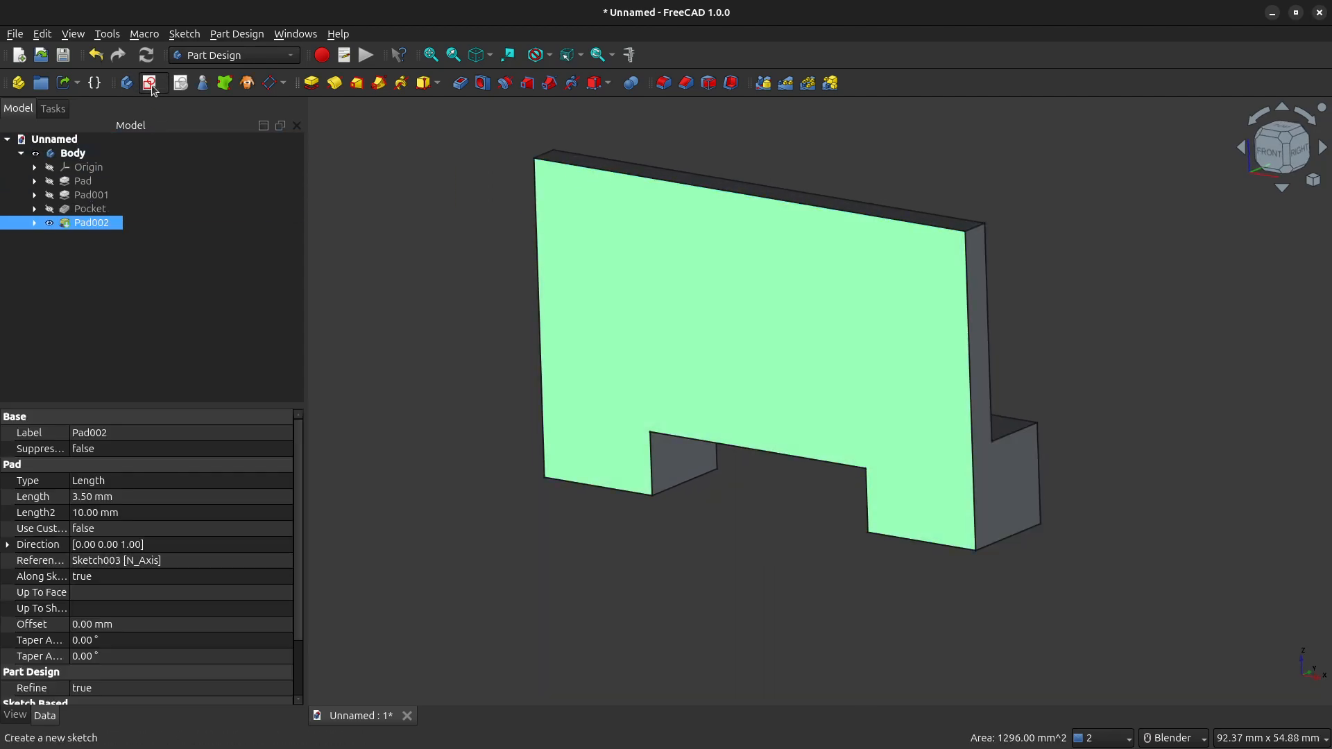
pyautogui.click(150, 84)
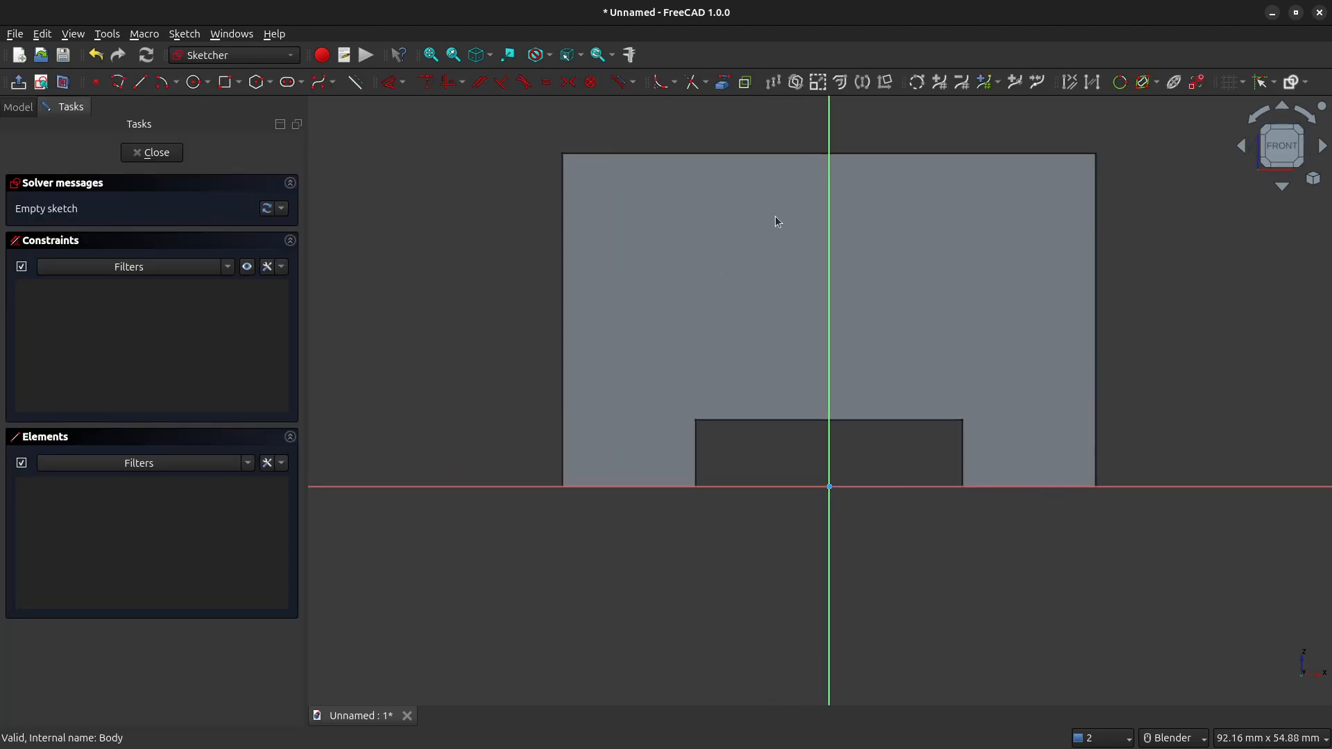
pyautogui.scroll(2, 783, 209)
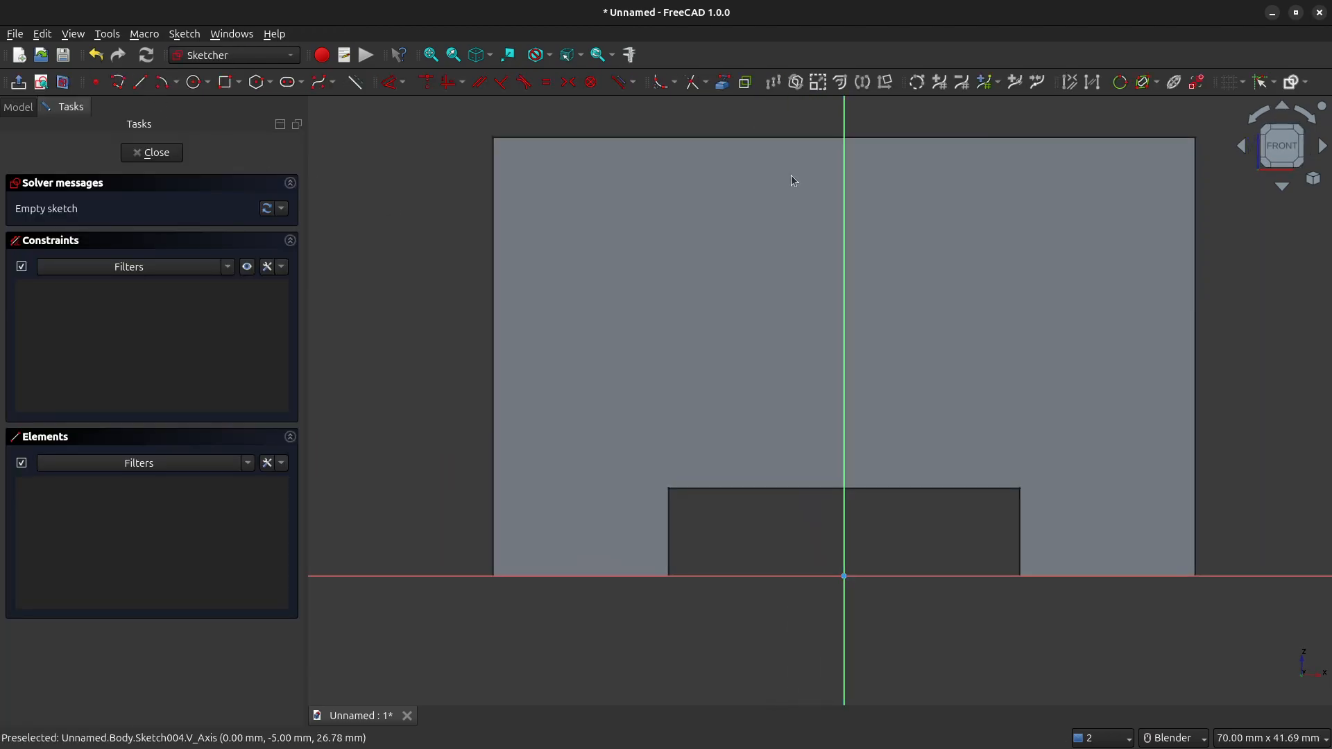
pyautogui.keyDown('shift'); pyautogui.moveTo(798, 196); pyautogui.dragTo(758, 252, button='middle'); pyautogui.keyUp('shift')
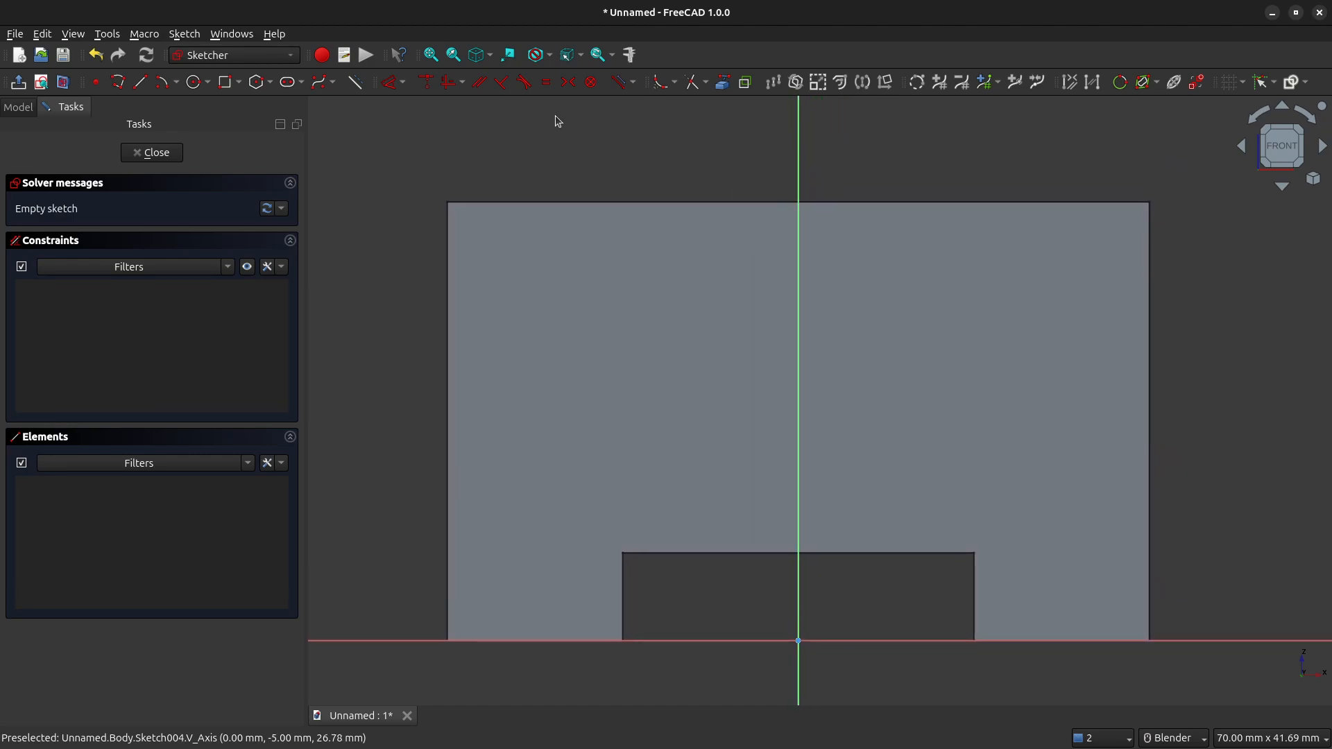
# Sketch a circle about 12.8 mm in diameter on the wall's upper left and a slightly larger one on its upper right
pyautogui.click(194, 83)
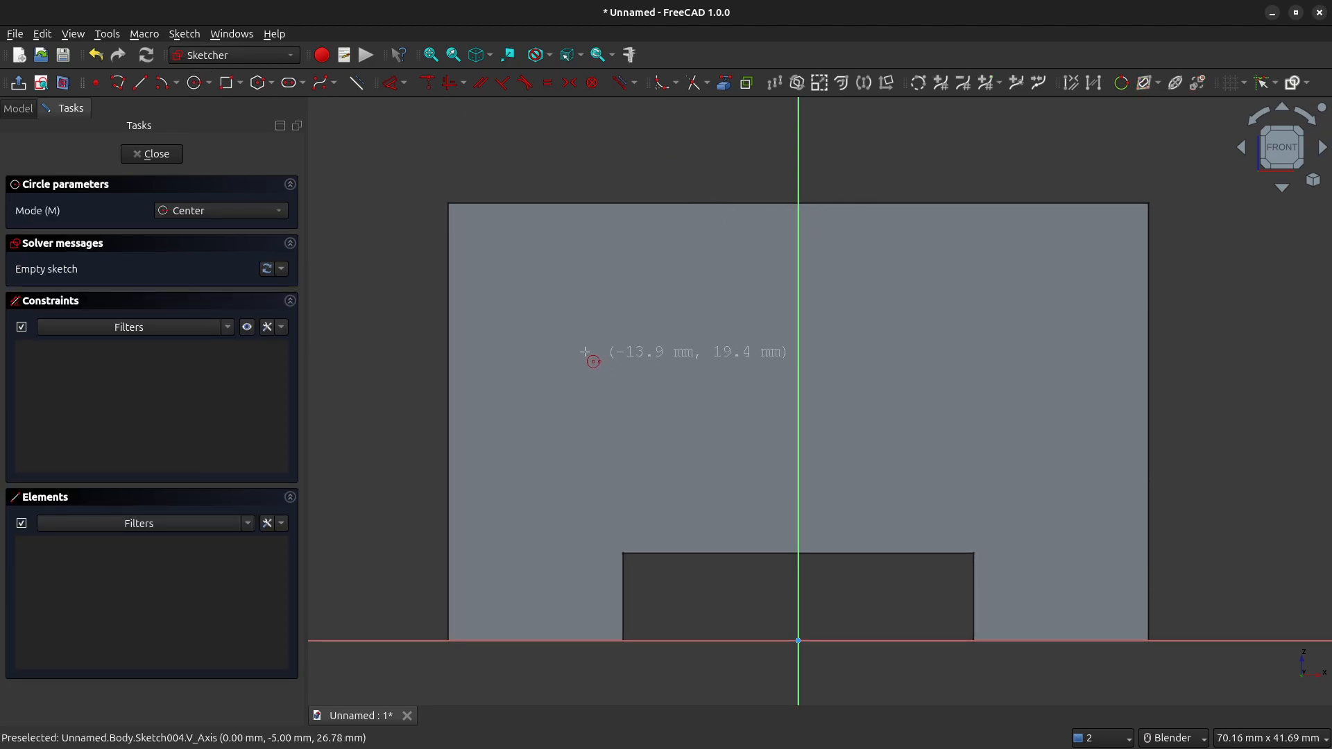
pyautogui.click(576, 316)
pyautogui.click(650, 370)
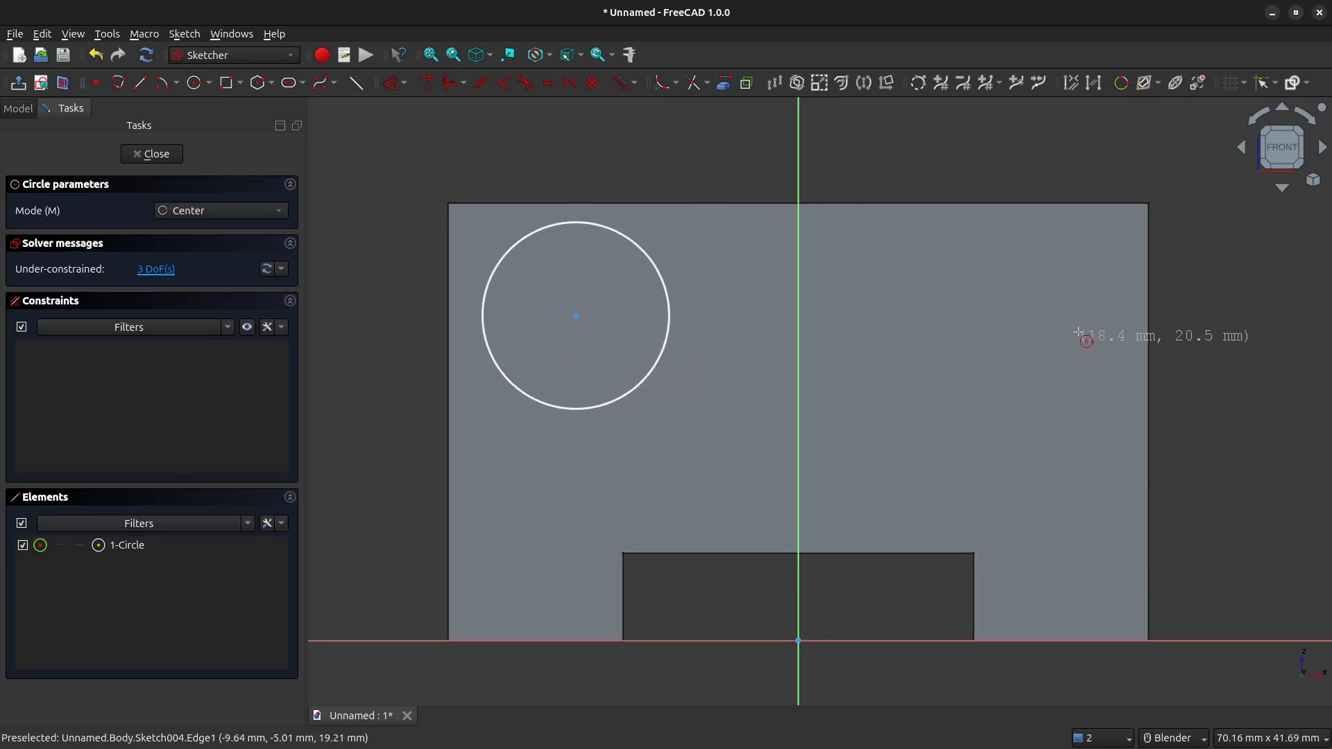
pyautogui.click(995, 326)
pyautogui.click(1072, 393)
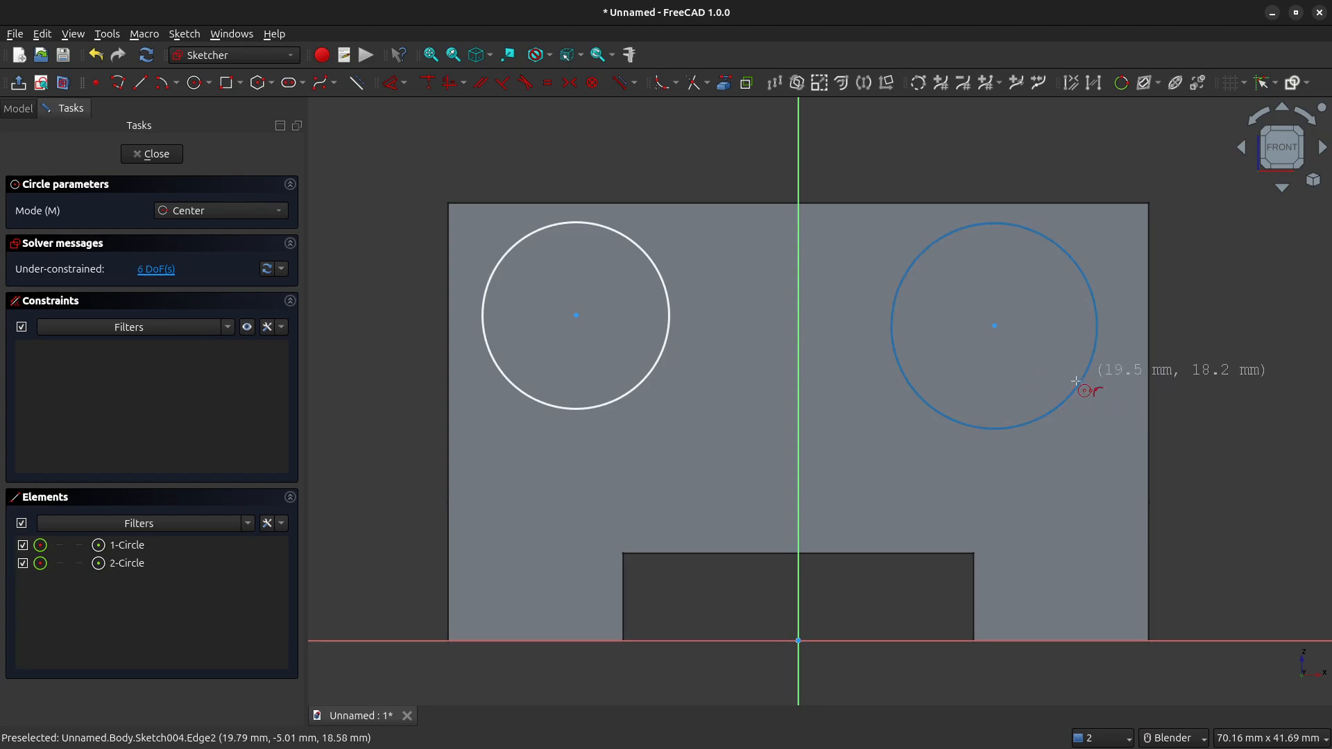
pyautogui.rightClick(705, 467)
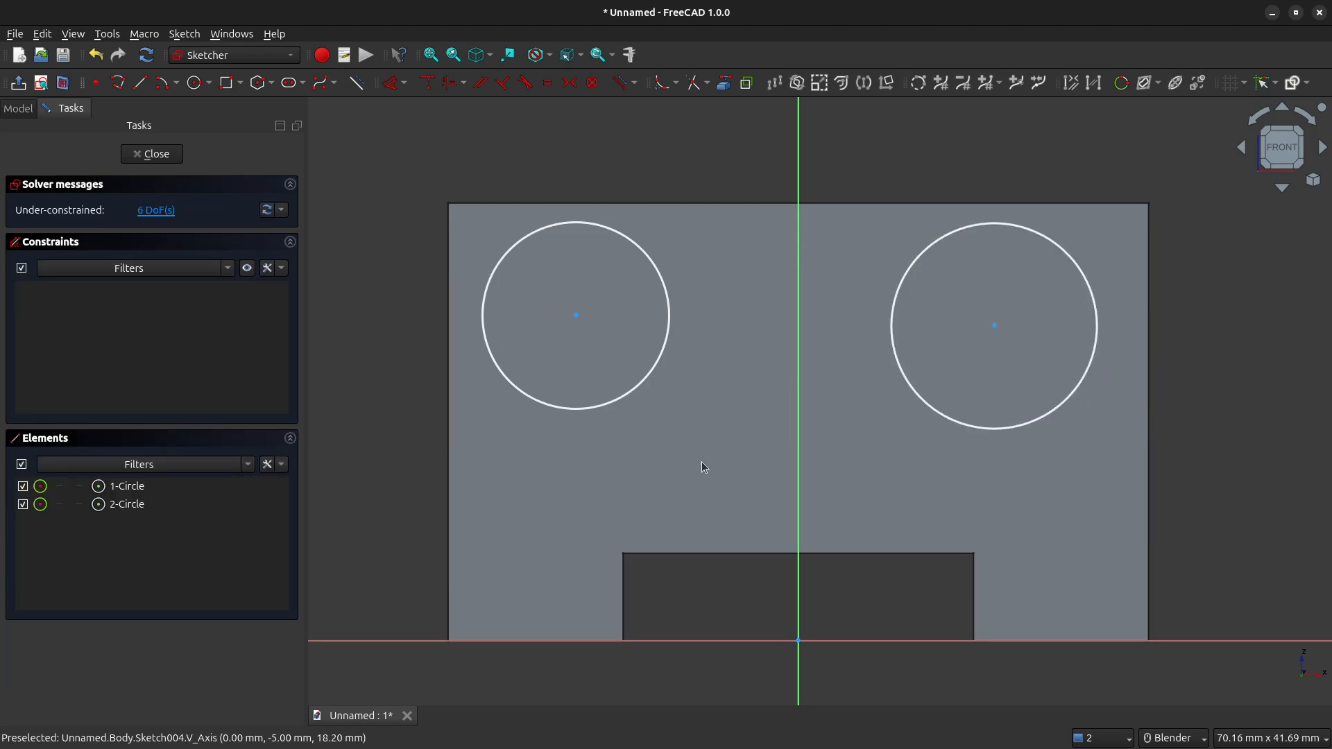
# Align the two circle centres horizontally, move the circles slightly lower, and constrain them to equal size
pyautogui.click(576, 316)
pyautogui.click(995, 326)
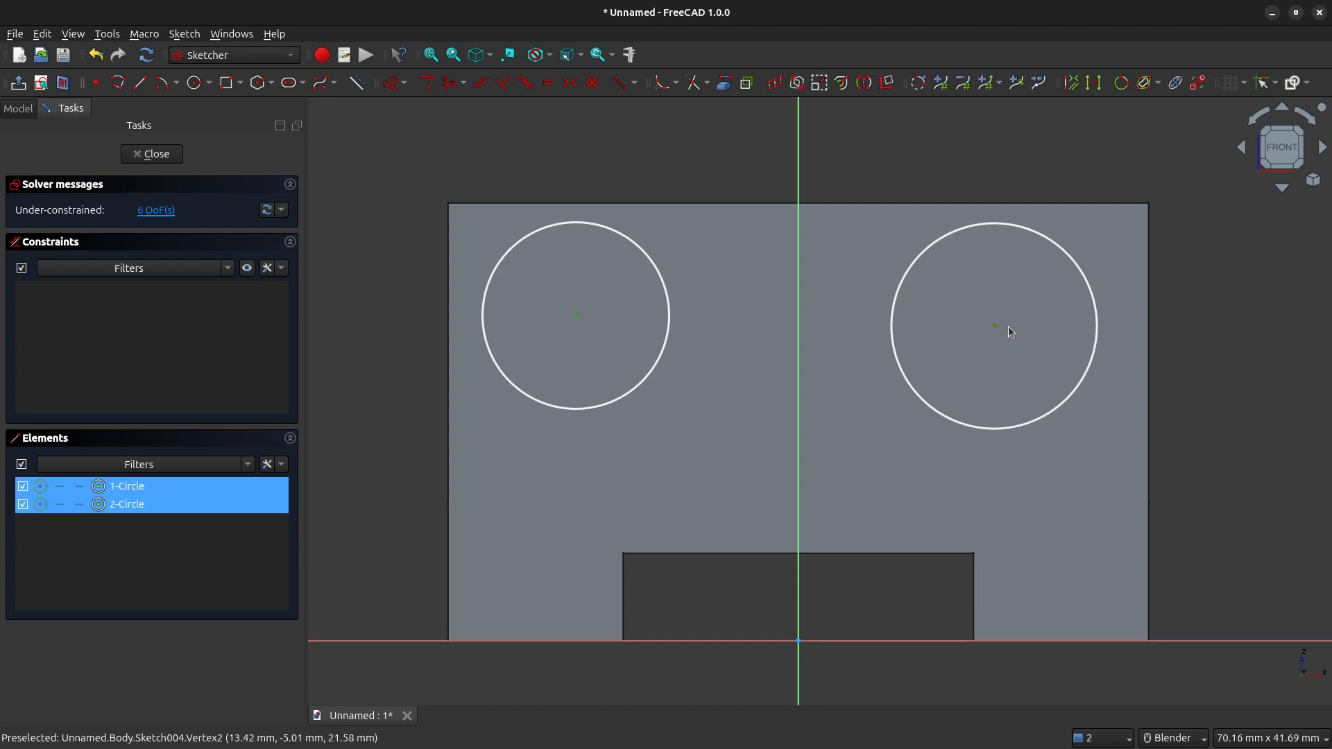
pyautogui.click(451, 86)
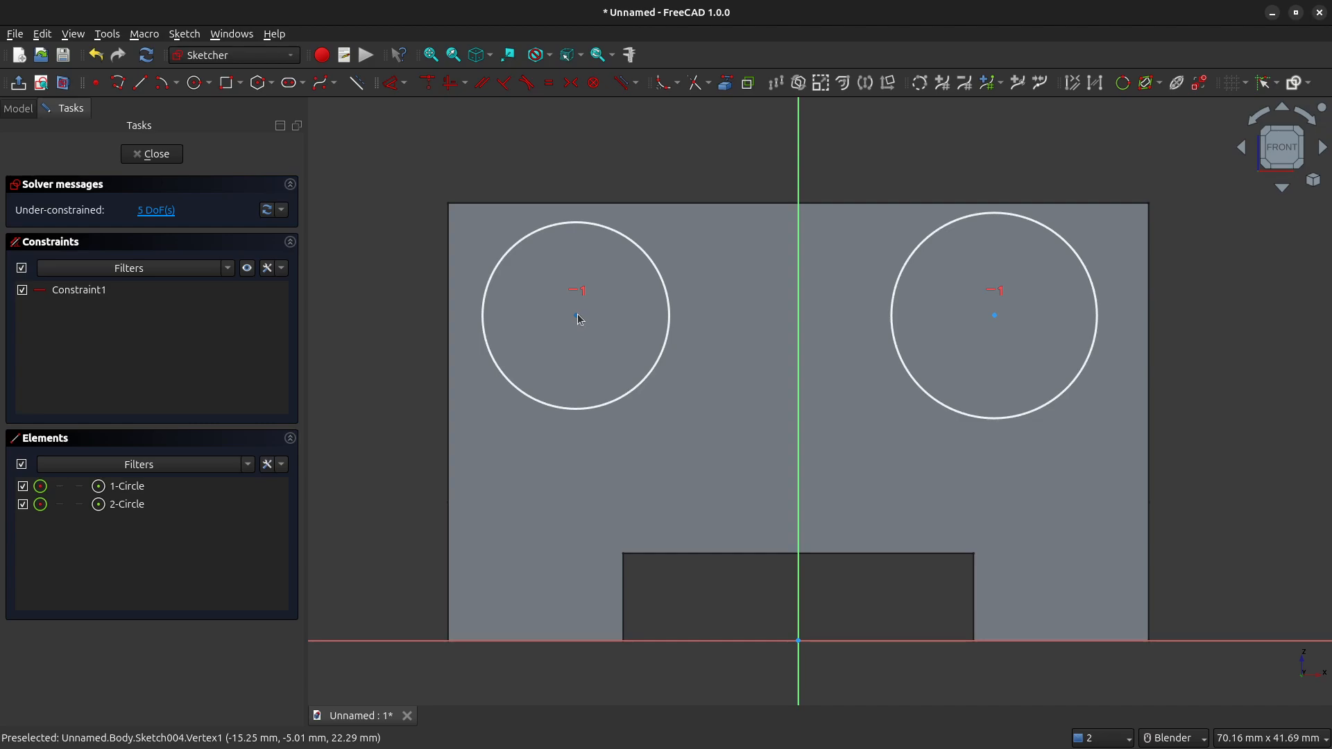
pyautogui.moveTo(577, 316)
pyautogui.mouseDown()
pyautogui.moveTo(580, 363)
pyautogui.moveTo(579, 332)
pyautogui.mouseUp()
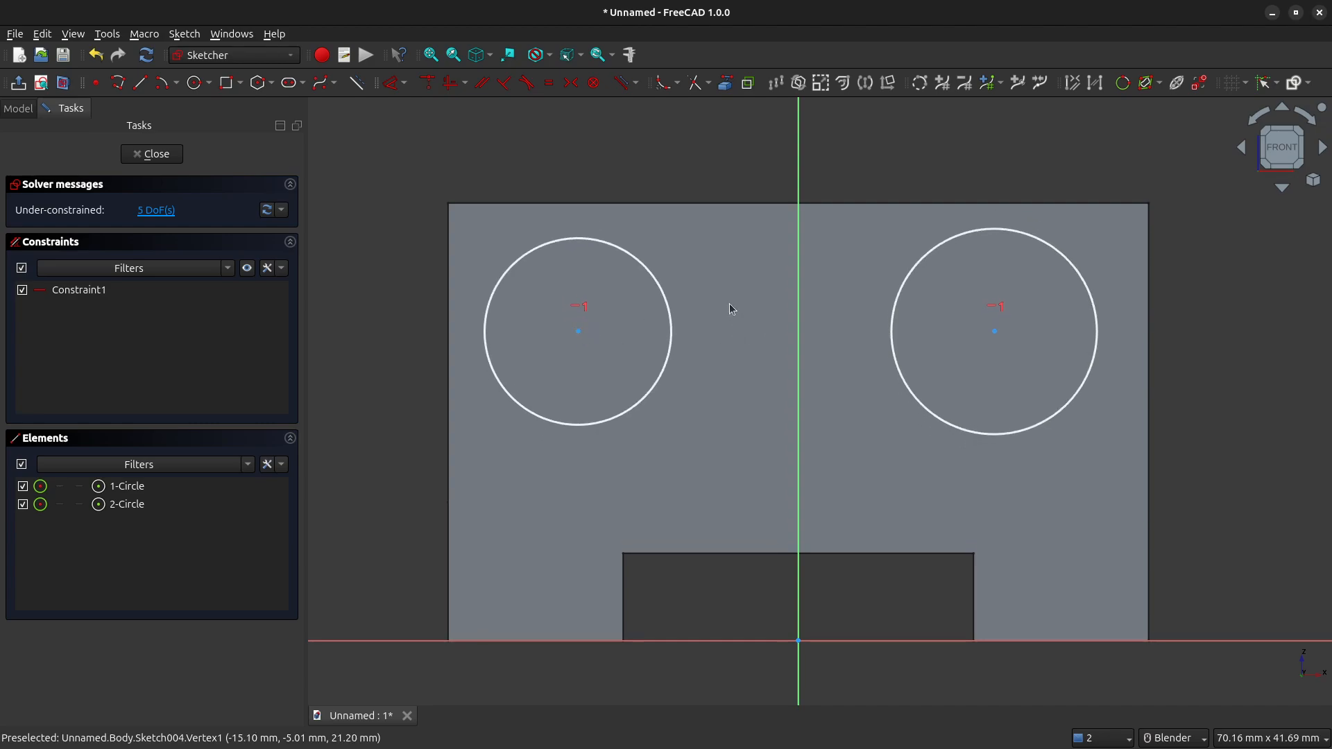
pyautogui.click(650, 276)
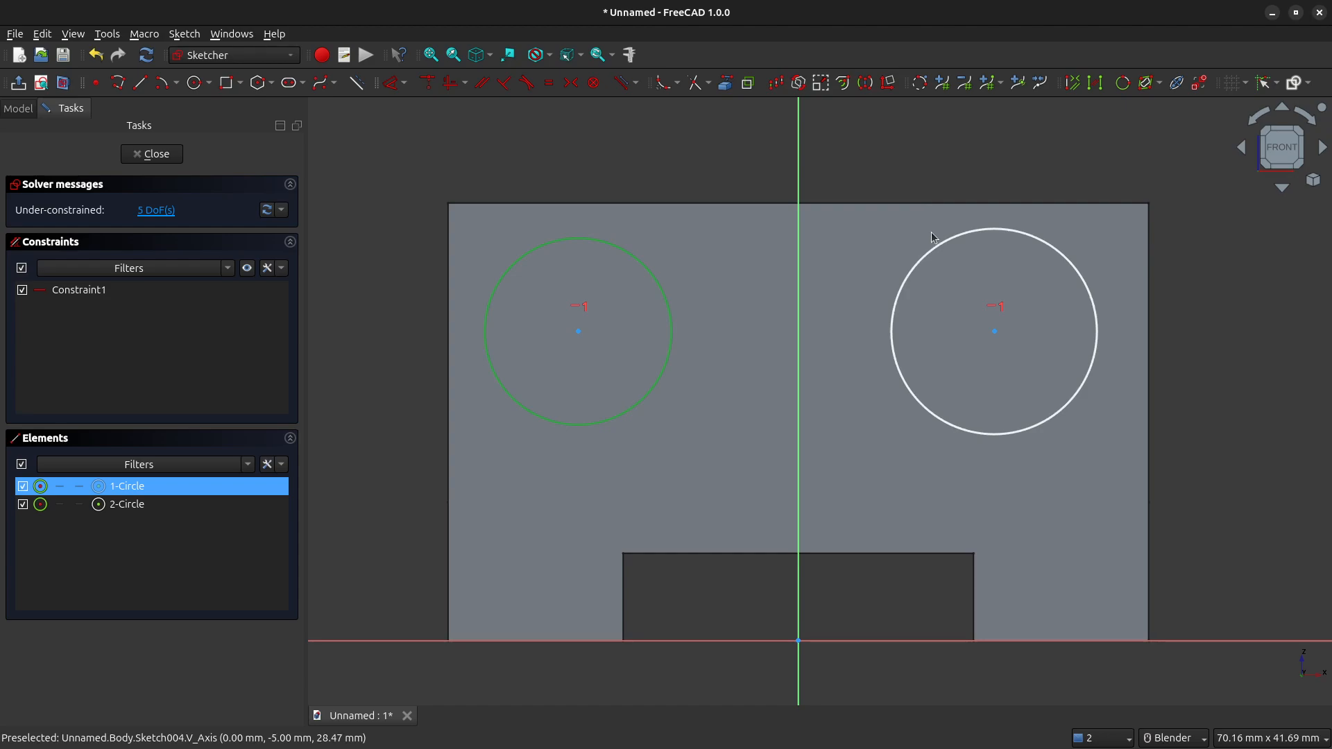
pyautogui.click(930, 259)
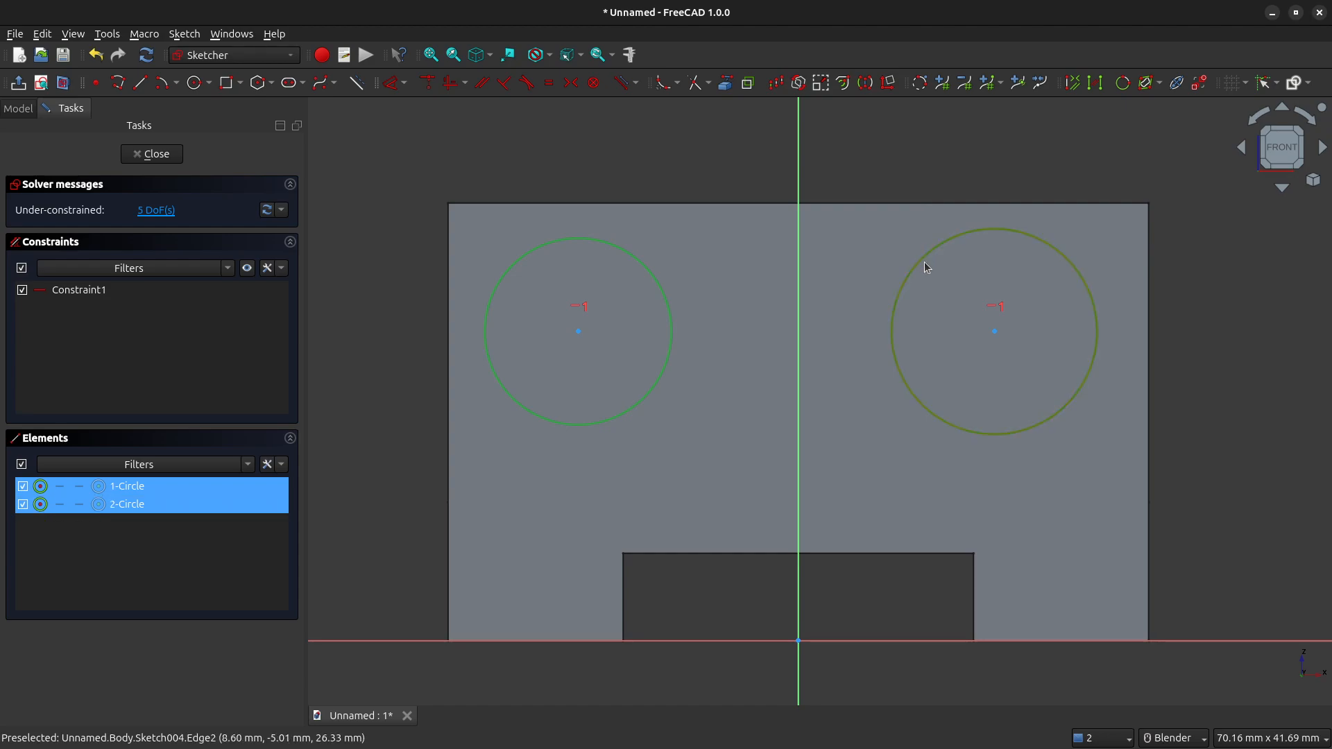
pyautogui.click(550, 83)
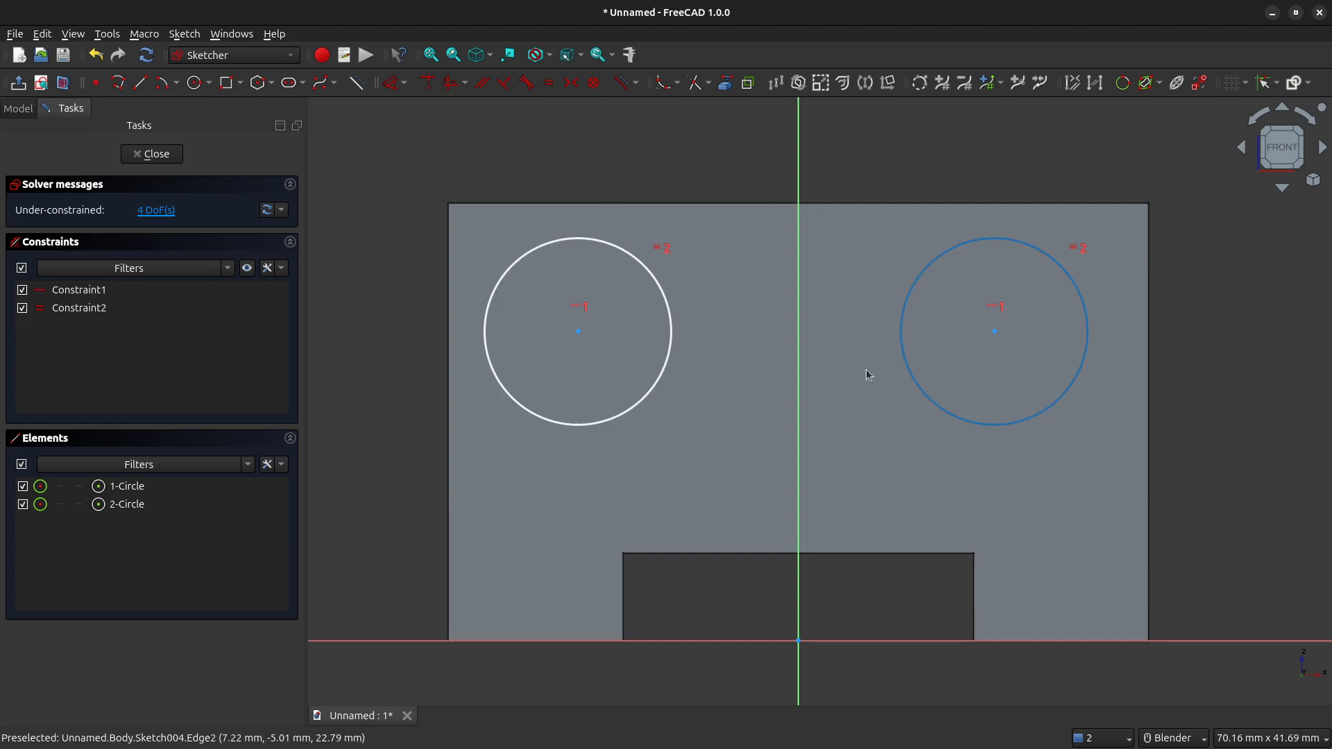
# Constrain the two circle centres symmetric about the vertical axis and shift the circles slightly
pyautogui.click(580, 332)
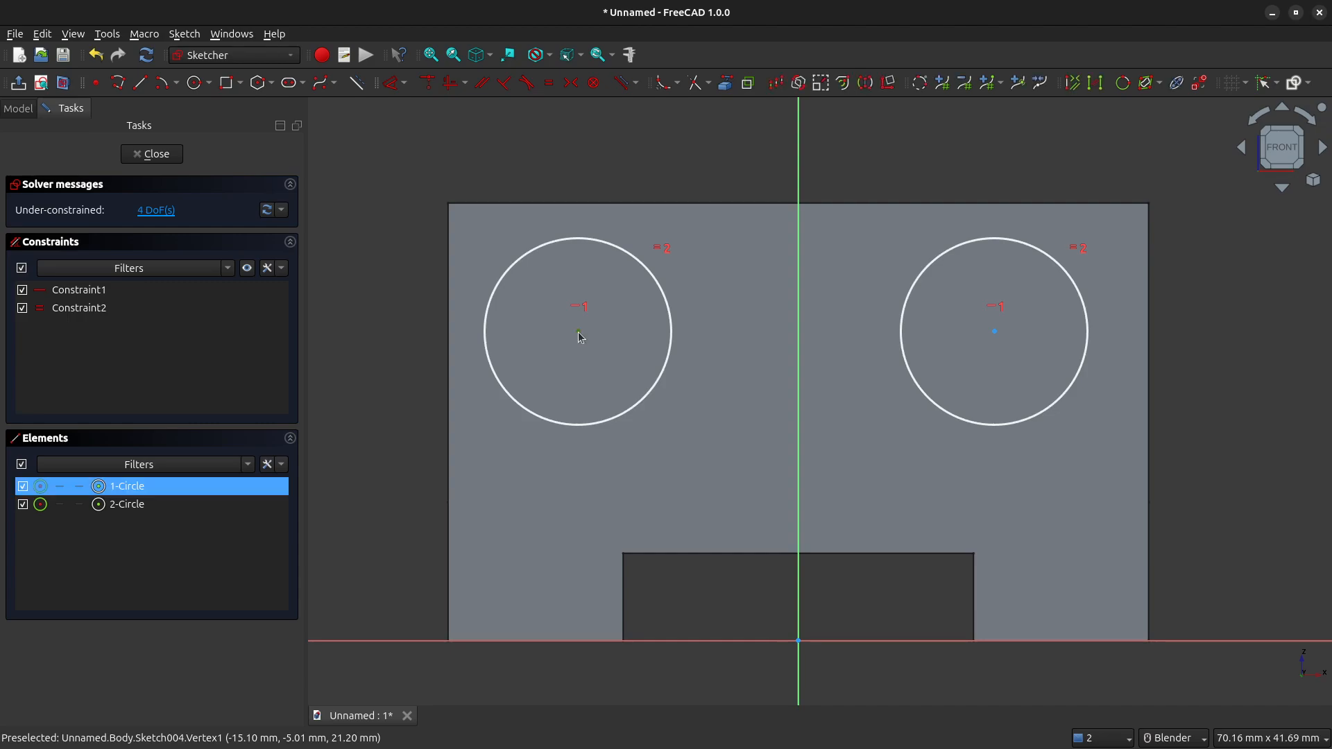
pyautogui.click(995, 332)
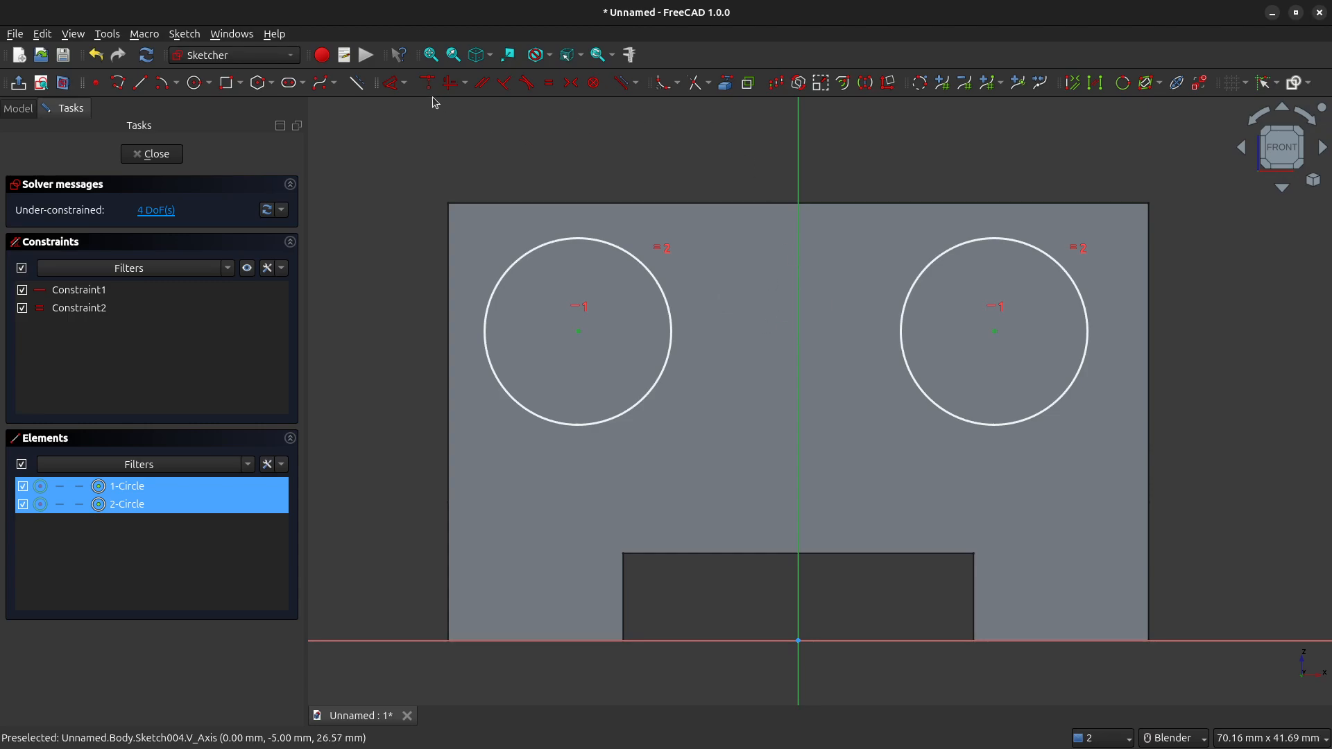
pyautogui.click(571, 83)
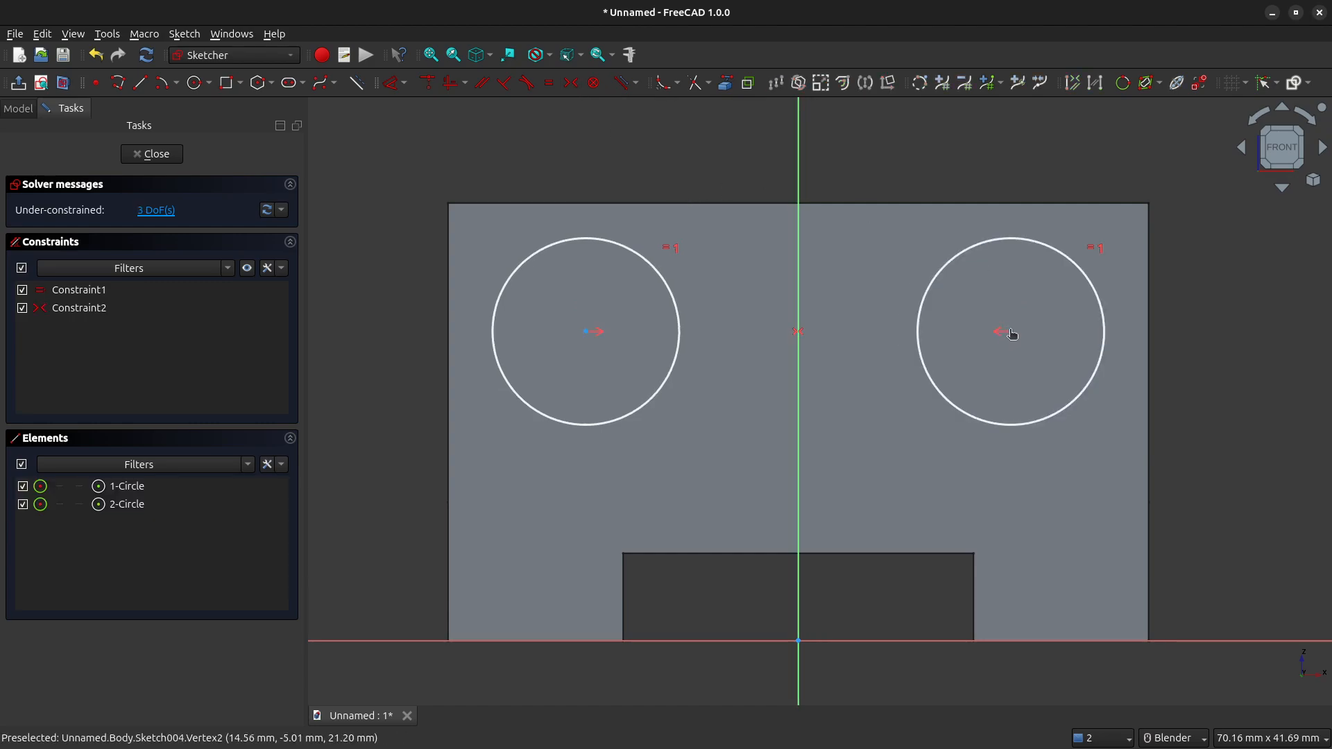
pyautogui.moveTo(1012, 335)
pyautogui.mouseDown()
pyautogui.moveTo(937, 336)
pyautogui.moveTo(1010, 336)
pyautogui.mouseUp()
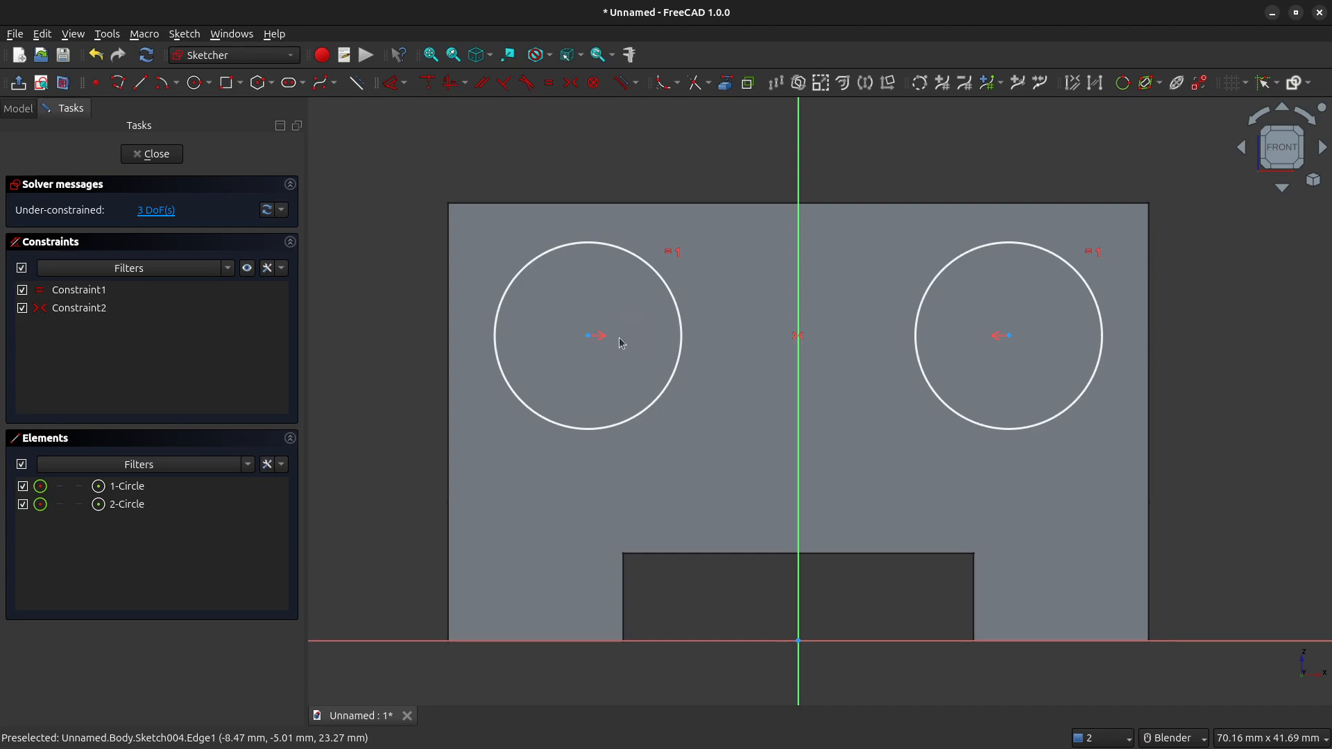
# Set the horizontal distance between the two circle centres to 26 mm
pyautogui.click(591, 338)
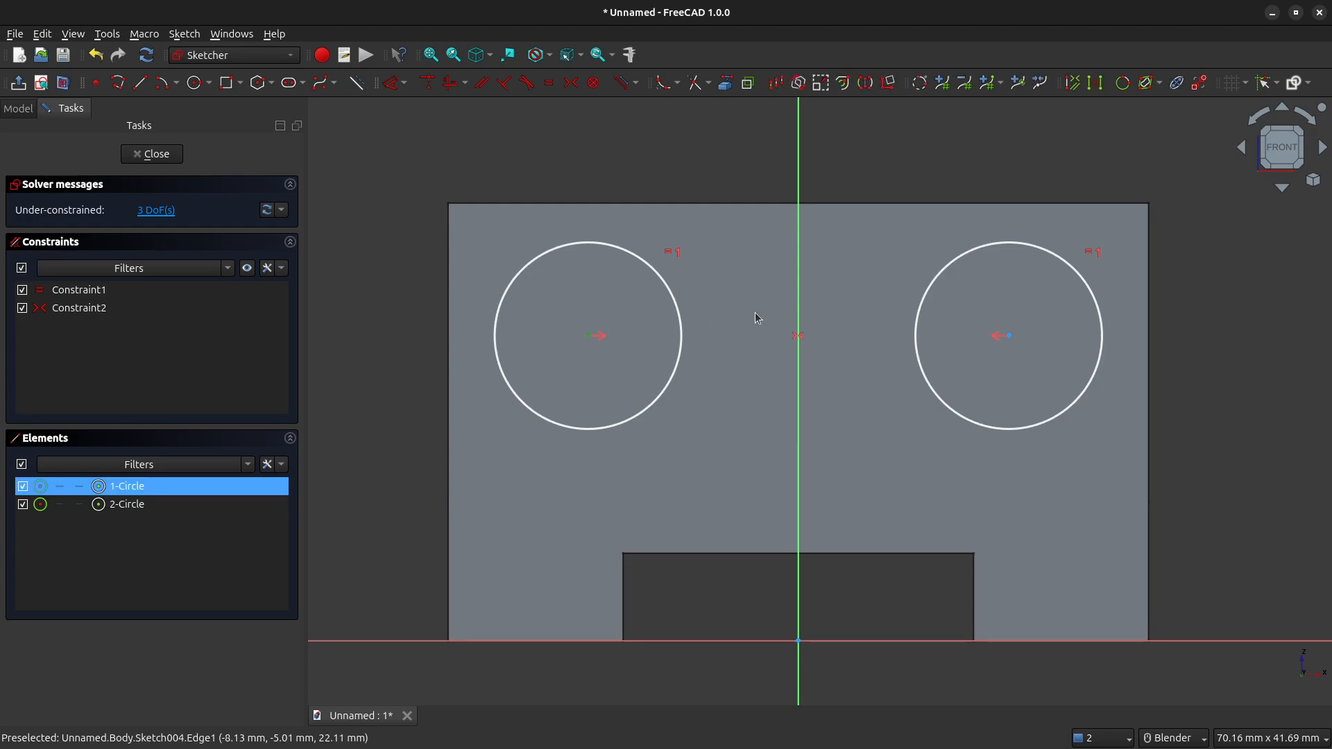
pyautogui.click(1011, 338)
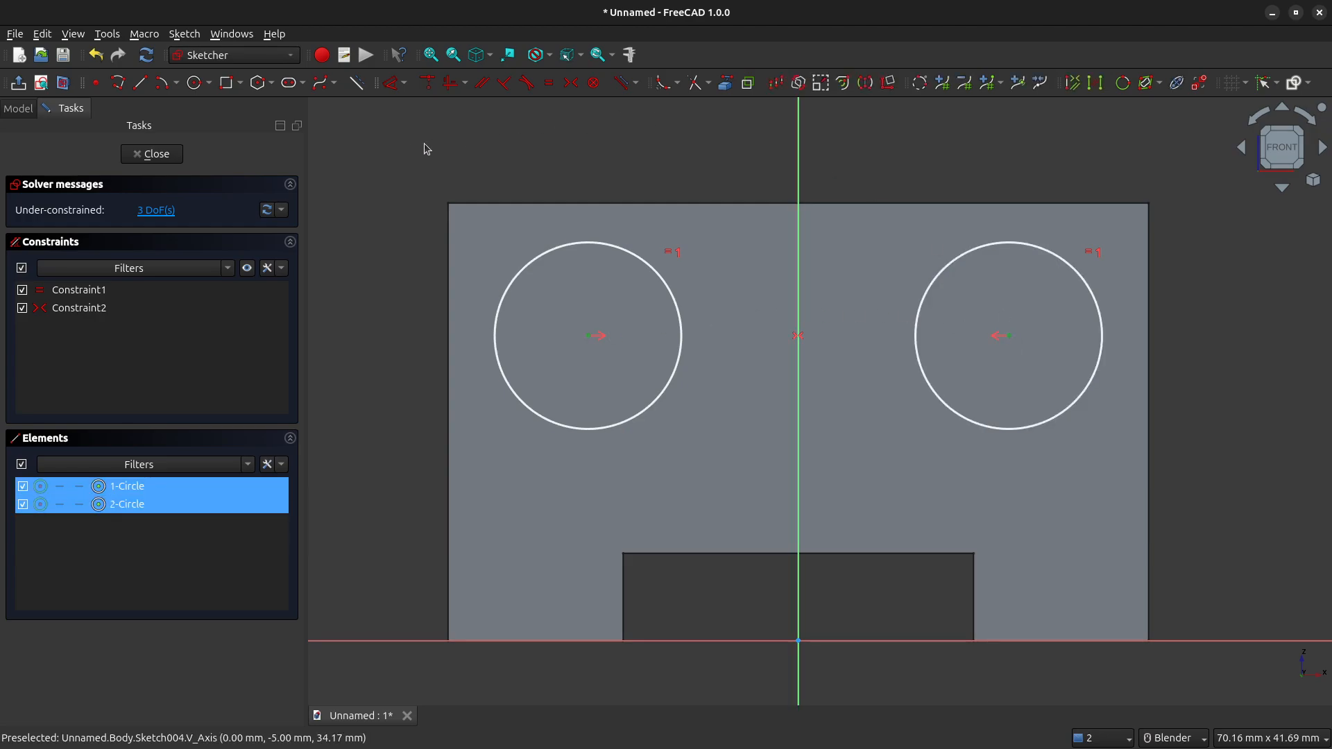
pyautogui.click(404, 83)
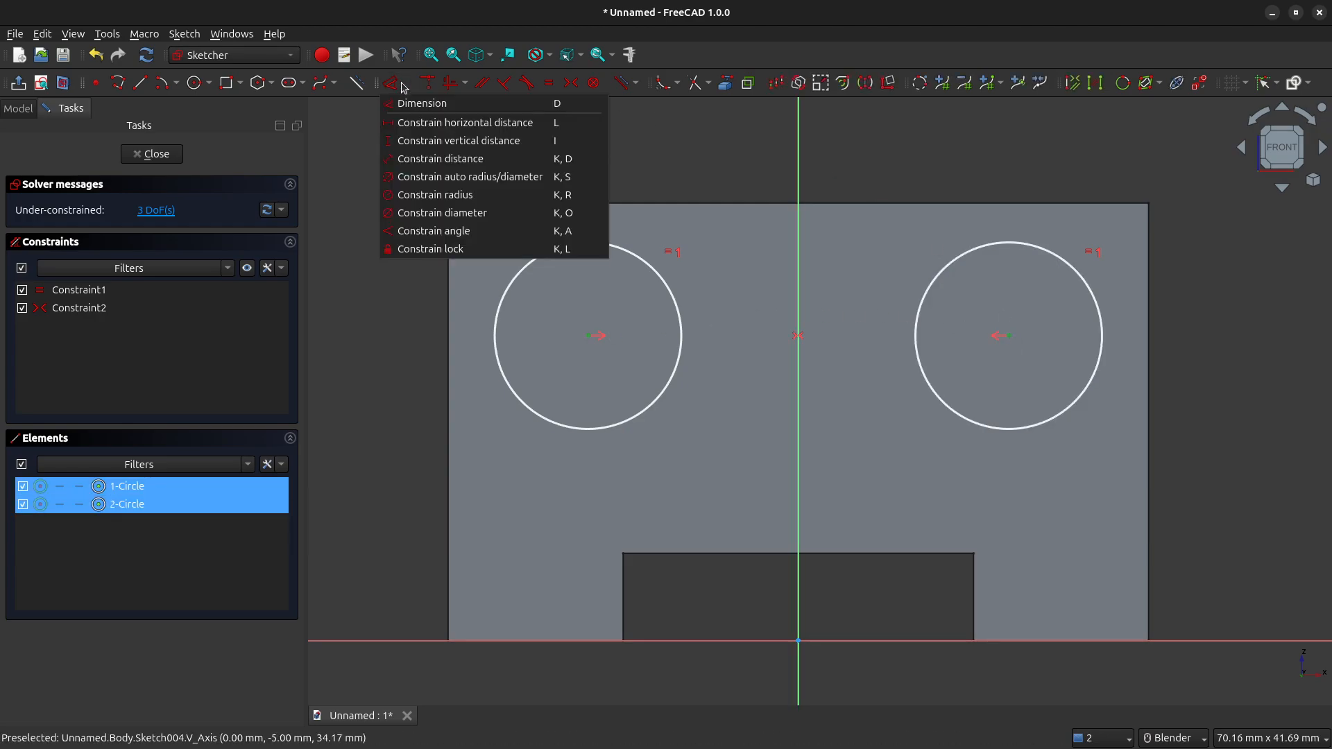
pyautogui.click(415, 129)
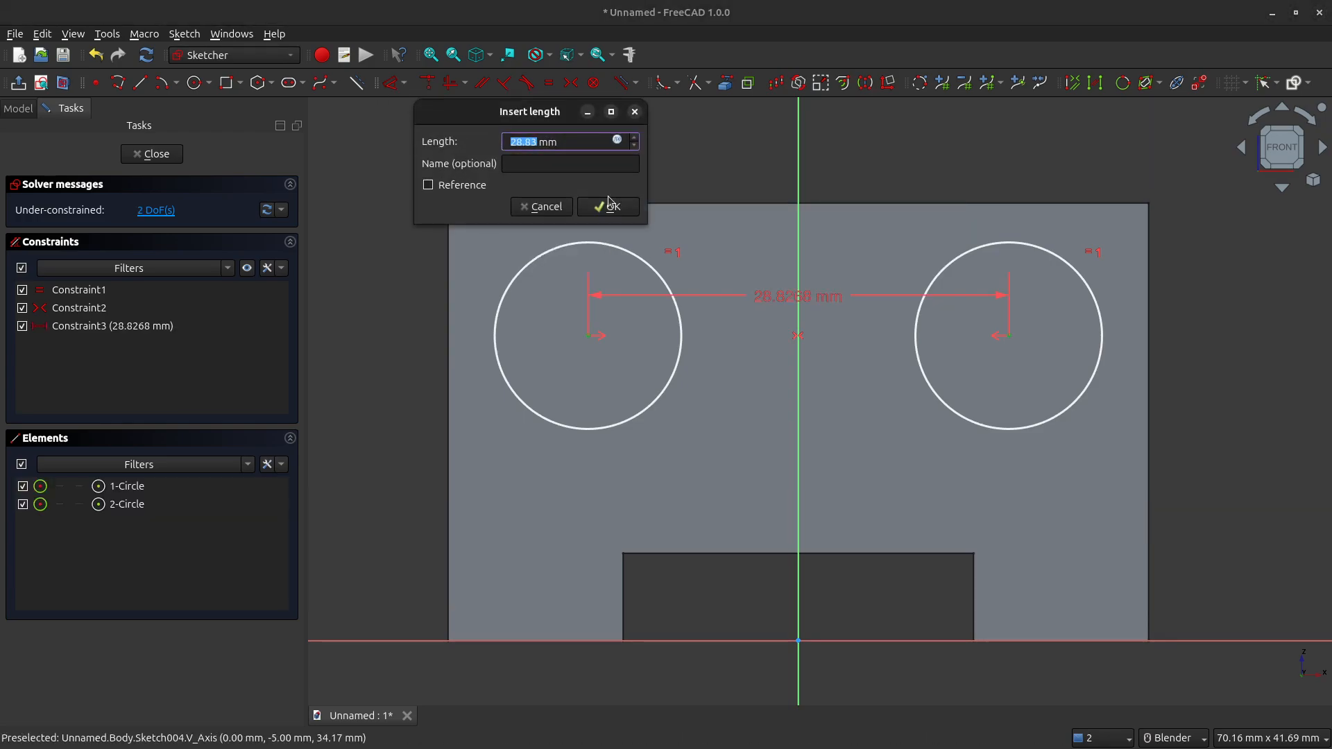
pyautogui.write('26')
pyautogui.click(608, 206)
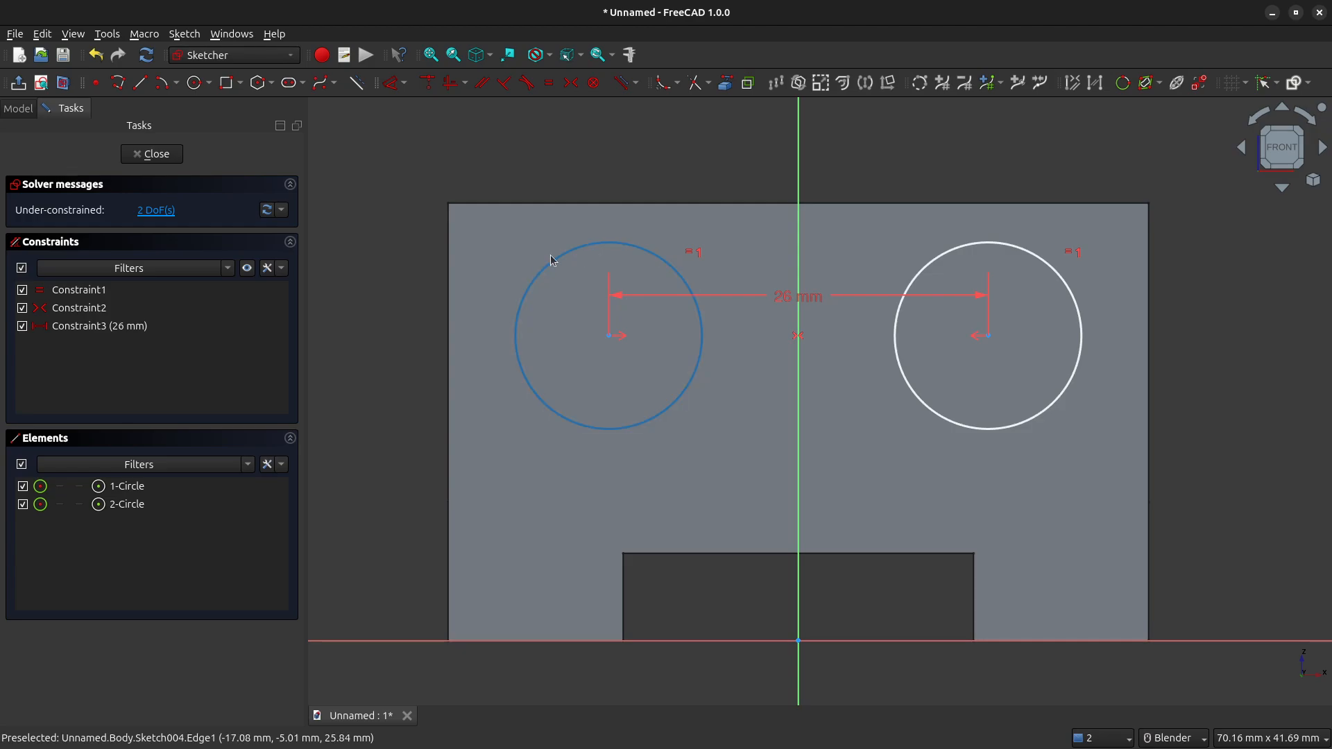
# Set the left circle's diameter to 16.4 mm, reposition its dimension label, and move the circles slightly lower
pyautogui.click(663, 262)
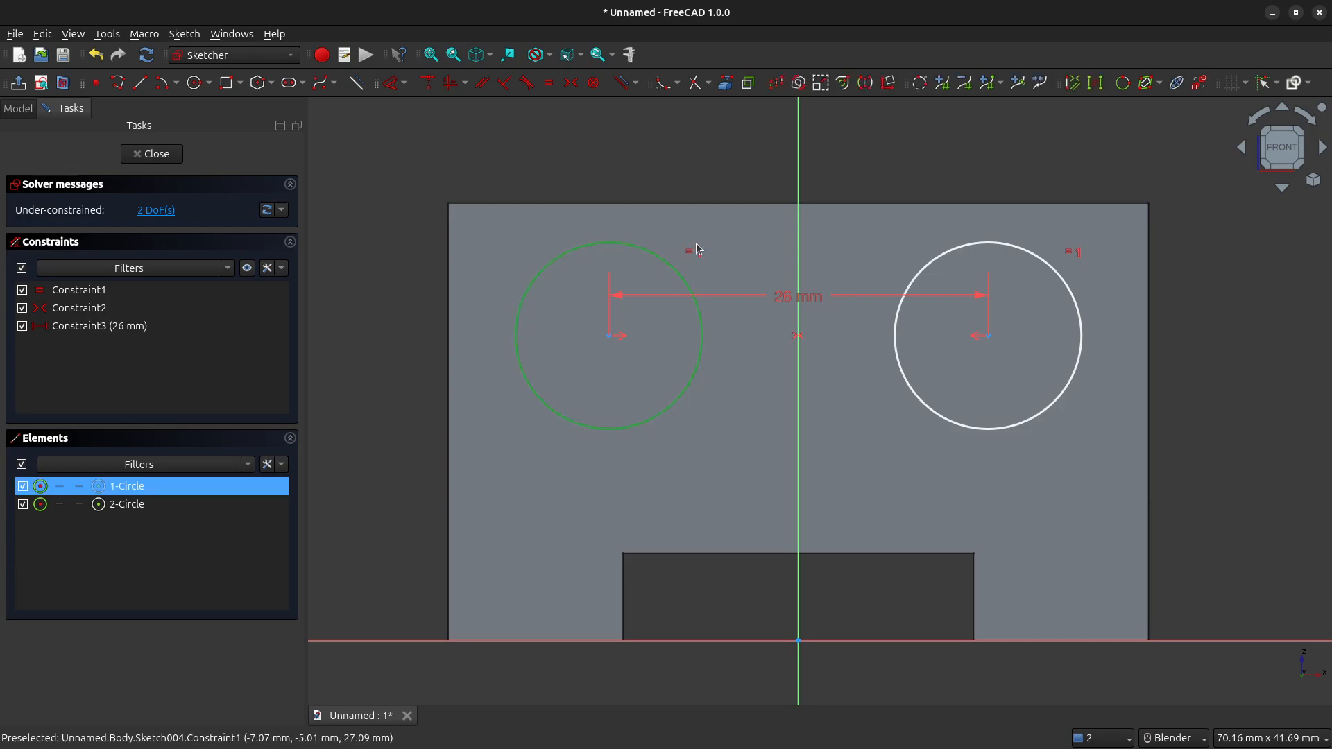
pyautogui.click(403, 84)
pyautogui.click(476, 212)
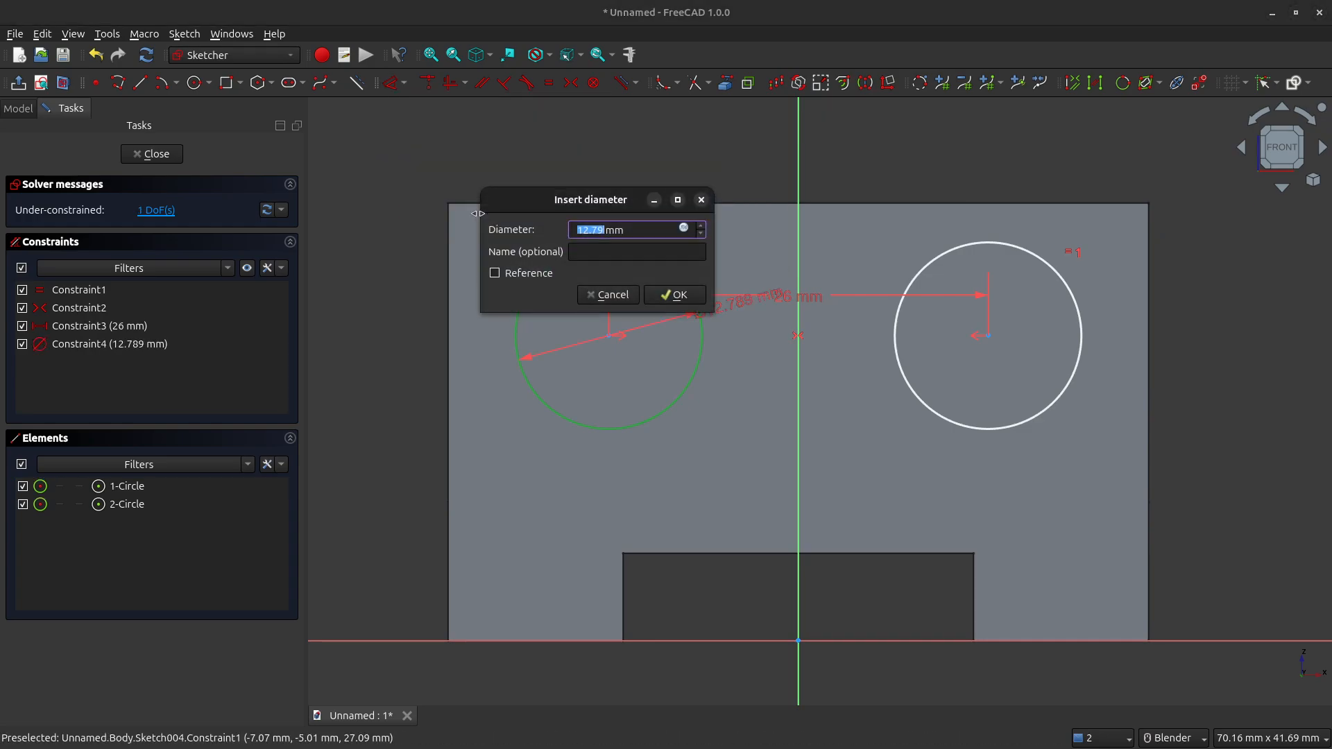
pyautogui.write('1')
pyautogui.press('Return')
pyautogui.moveTo(762, 319); pyautogui.dragTo(777, 383)
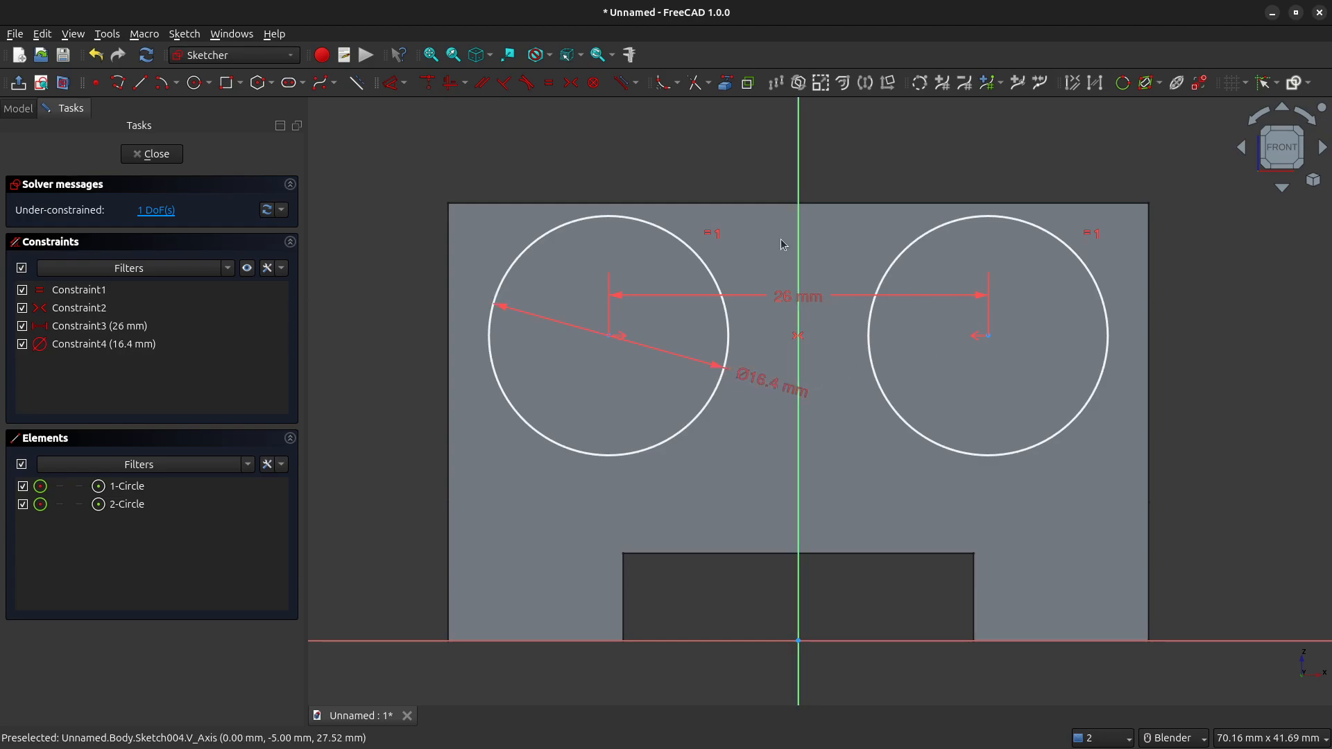
pyautogui.moveTo(657, 217); pyautogui.dragTo(664, 254)
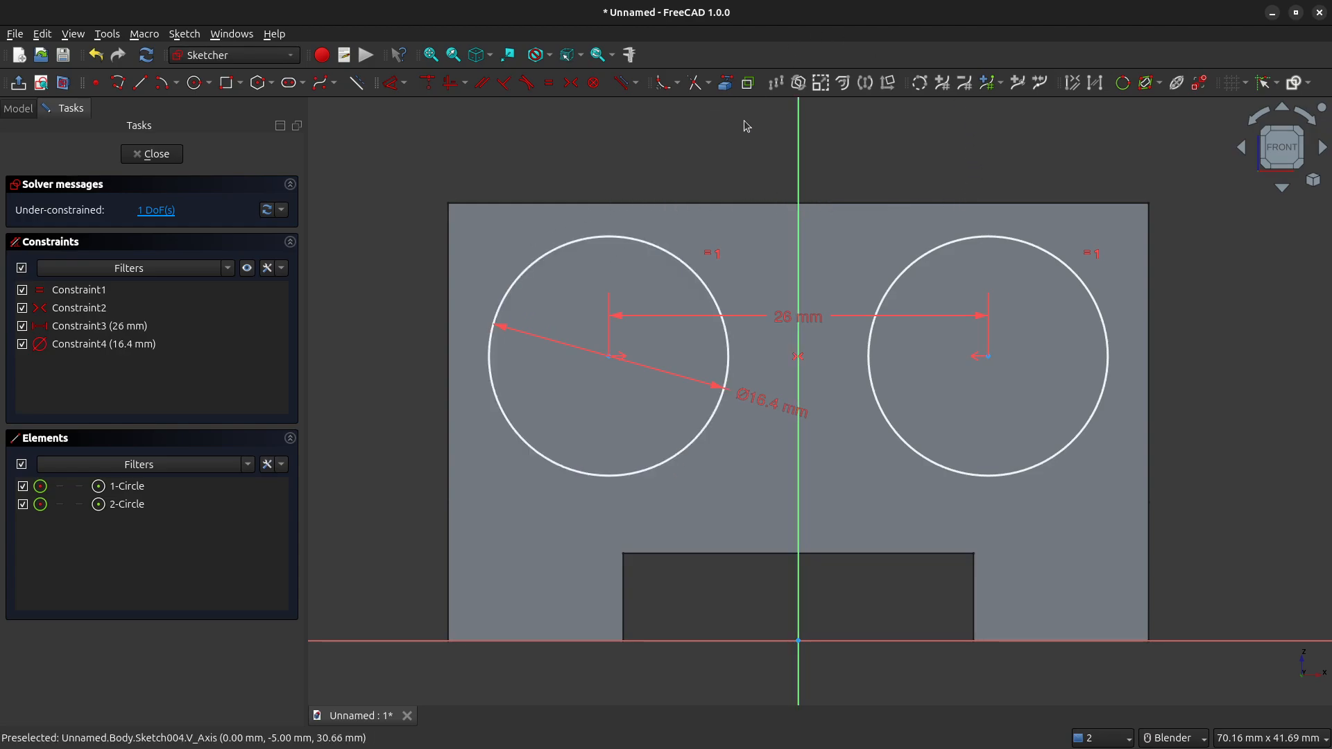
# Project the upright wall's top edge into the sketch as external geometry
pyautogui.click(725, 84)
pyautogui.click(728, 202)
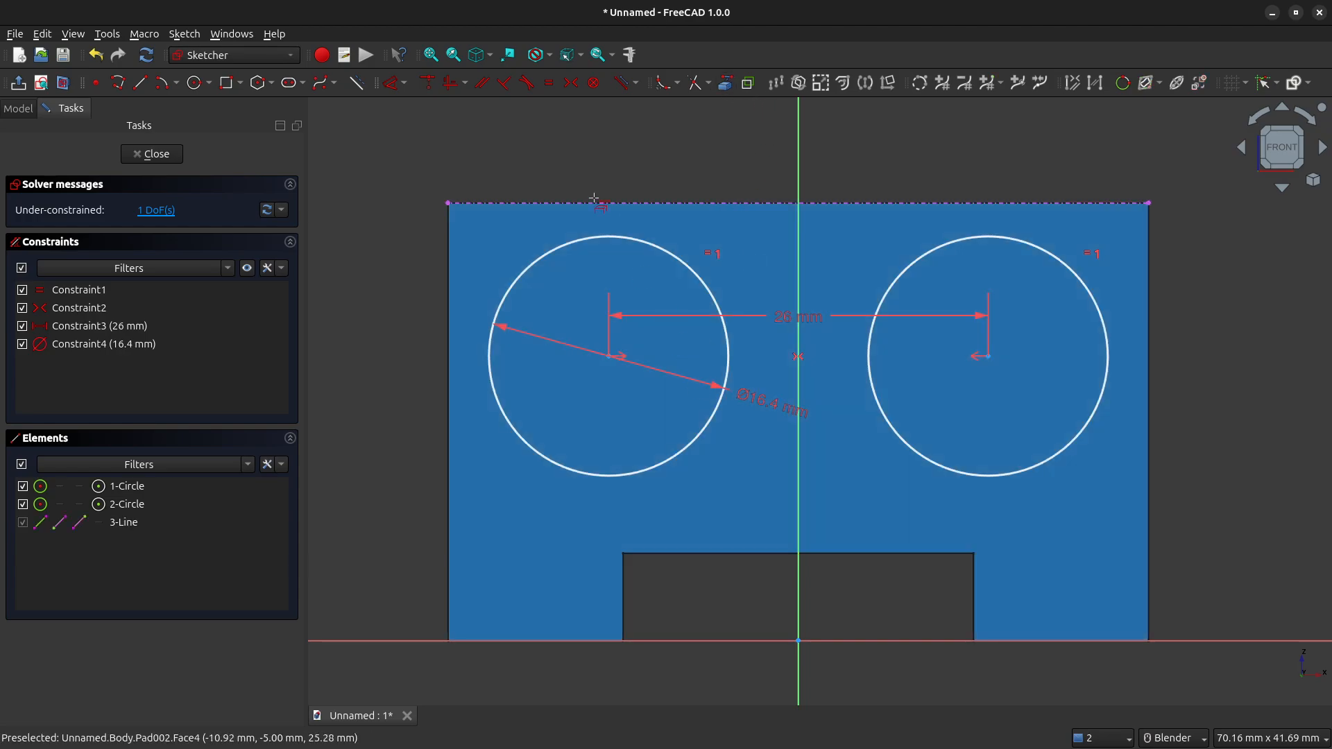
pyautogui.press('Escape')
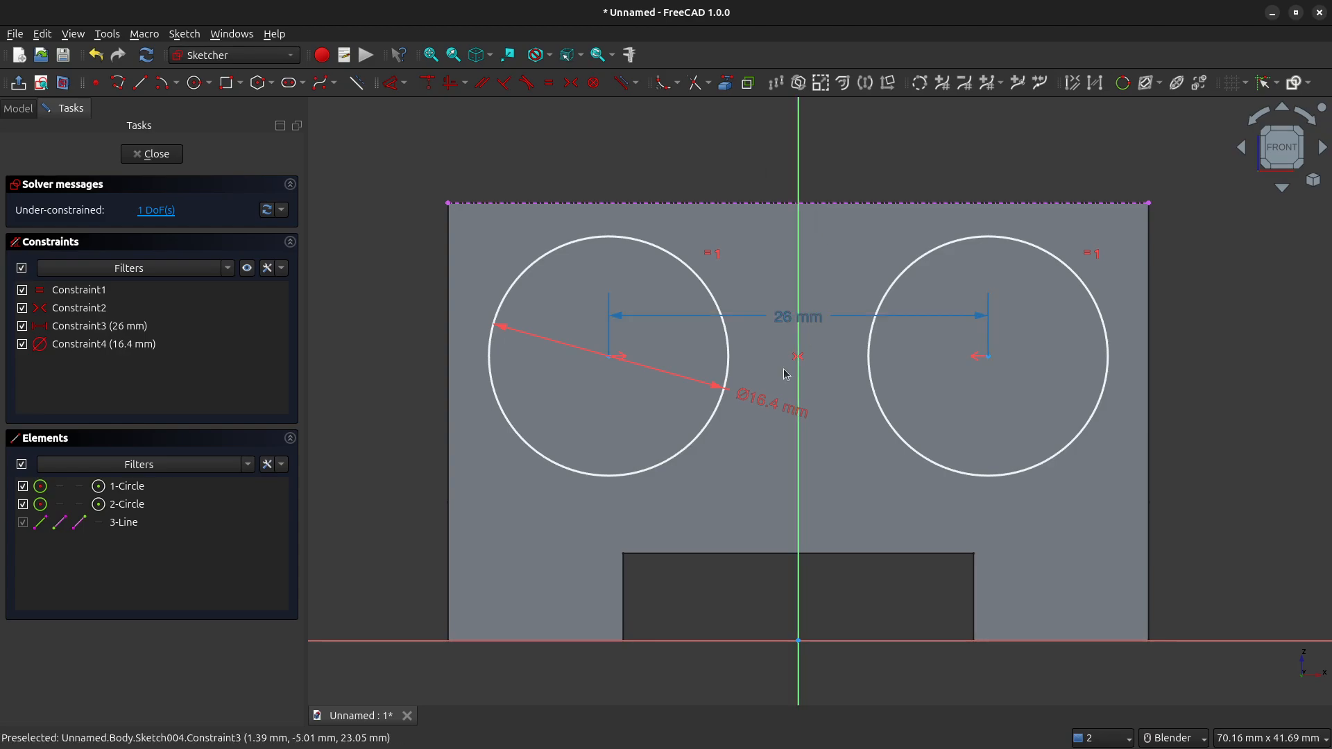
# Set the vertical distance from the wall's top-left corner to the left circle's centre to 10.5 mm and reposition the circle's diameter label
pyautogui.click(612, 359)
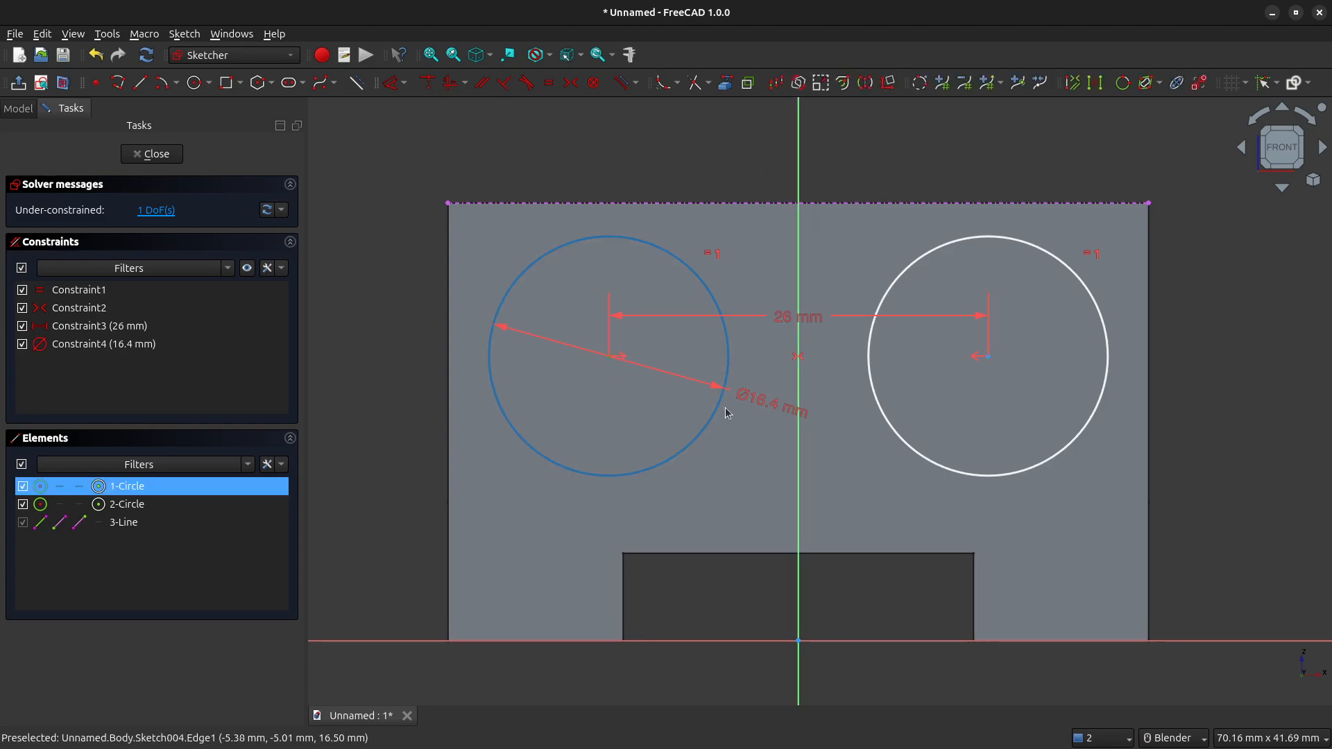
pyautogui.click(449, 205)
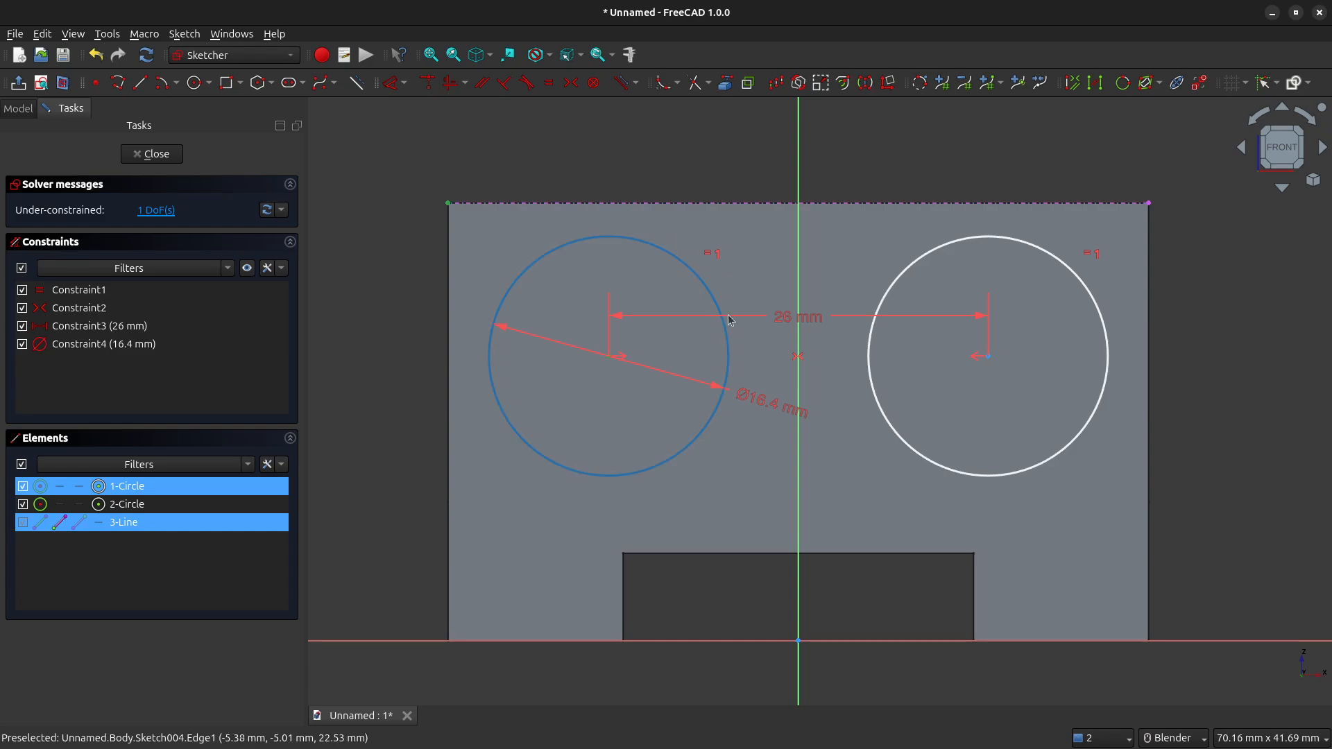
pyautogui.click(401, 87)
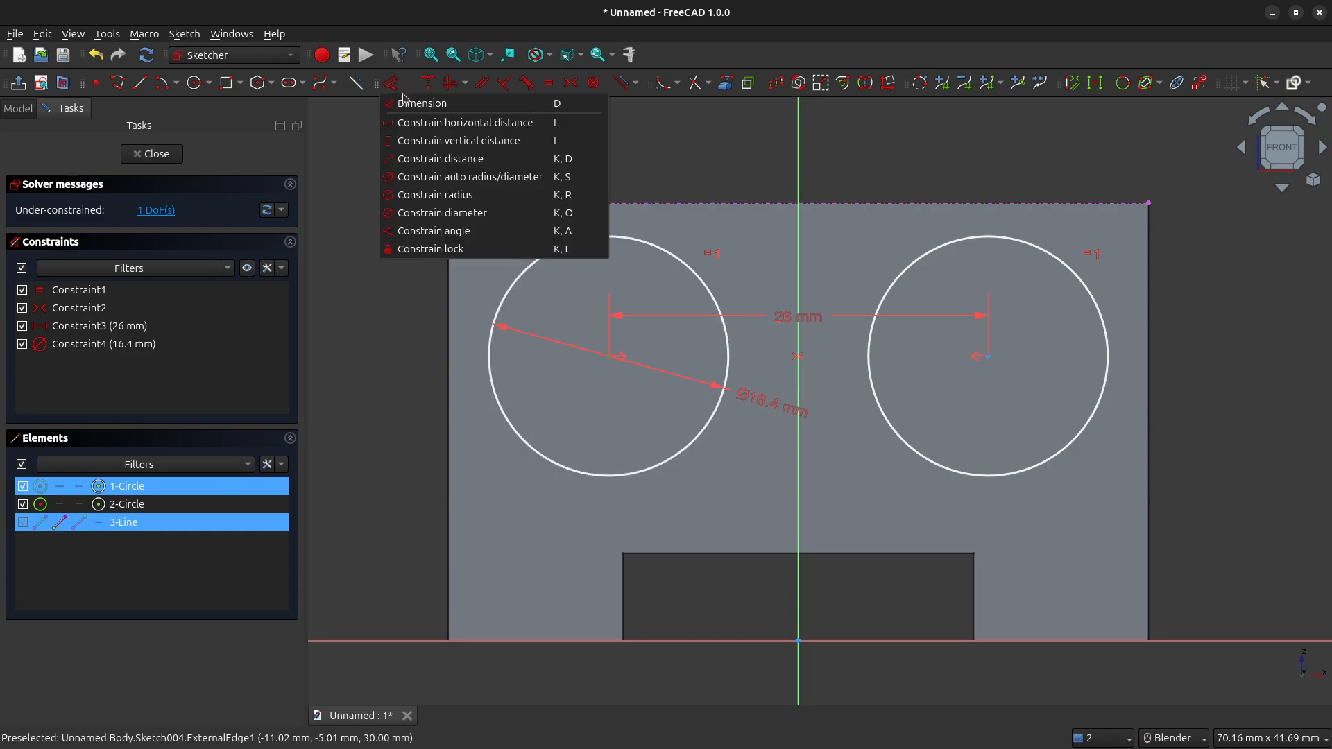
pyautogui.click(412, 141)
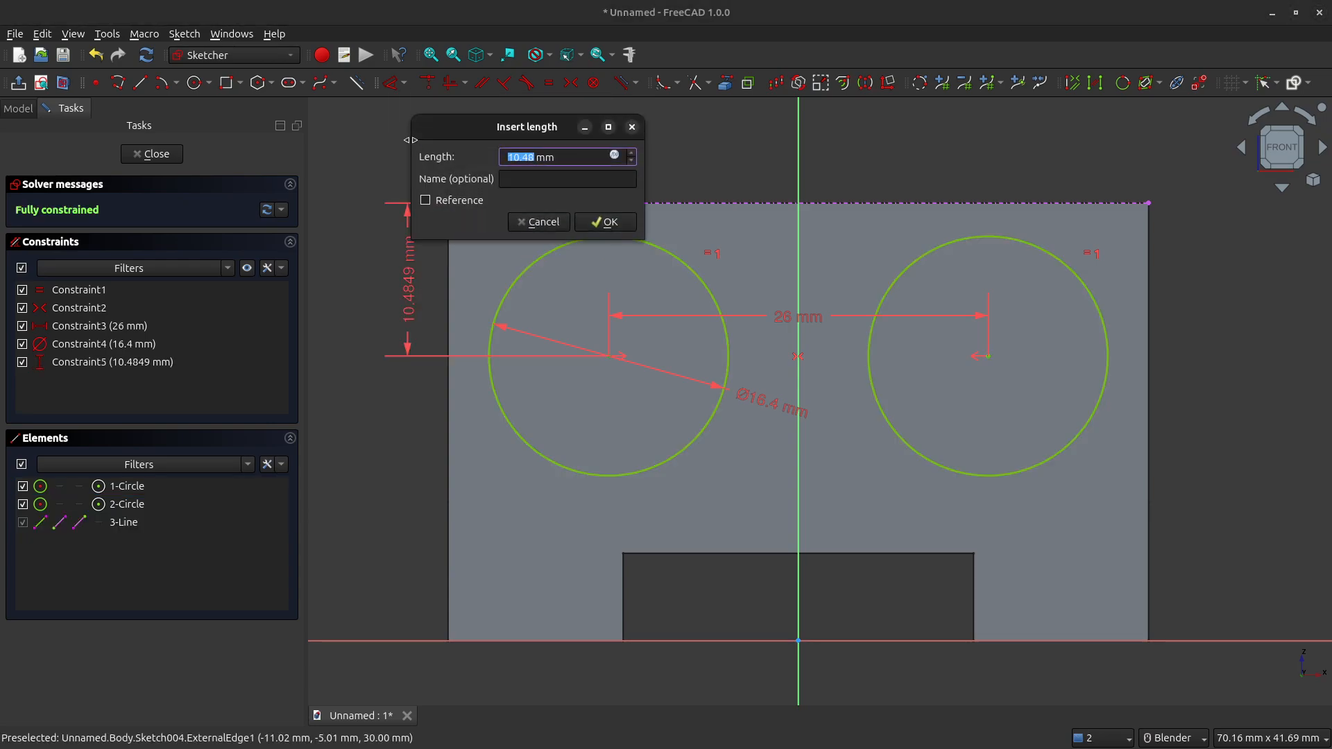
pyautogui.write('10')
pyautogui.press('Return')
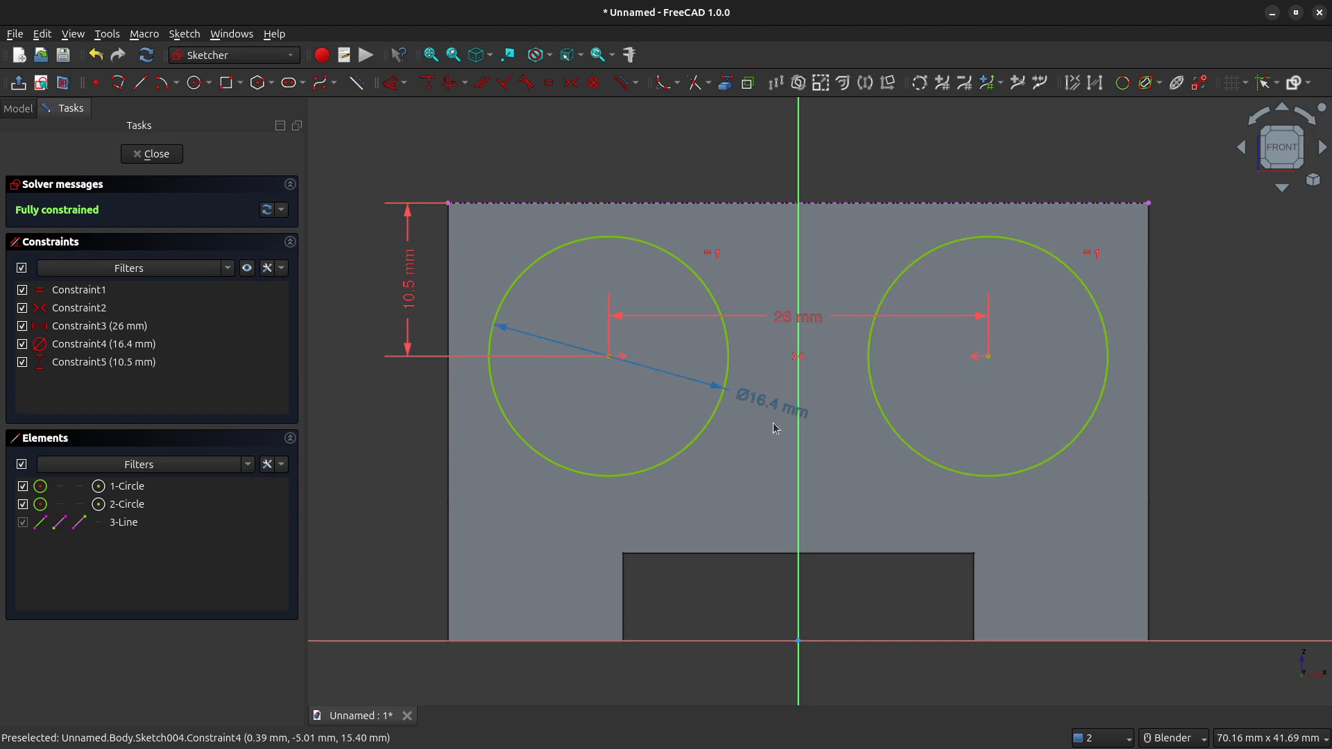
pyautogui.moveTo(775, 428); pyautogui.dragTo(469, 458)
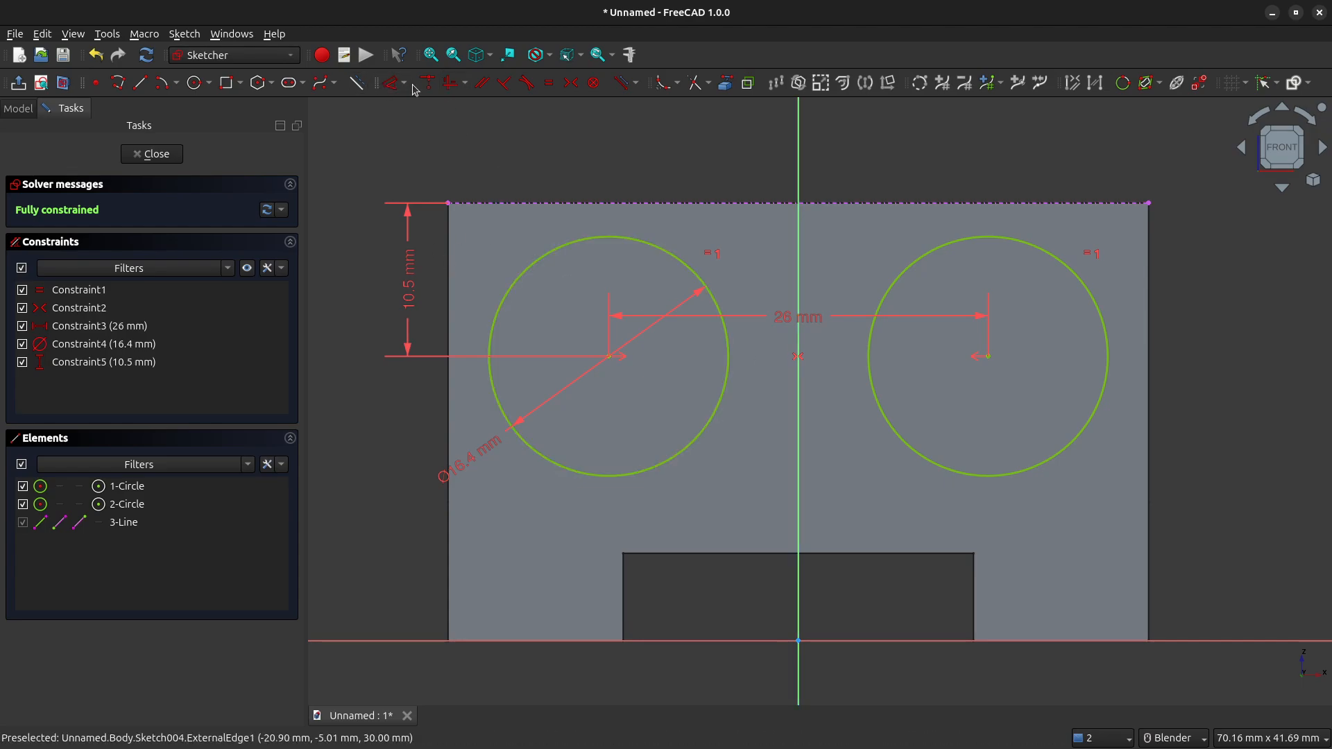
# Sketch a horizontal slot between and below the circles, about 7 mm between arc centres with a radius of about 1.8 mm
pyautogui.click(289, 84)
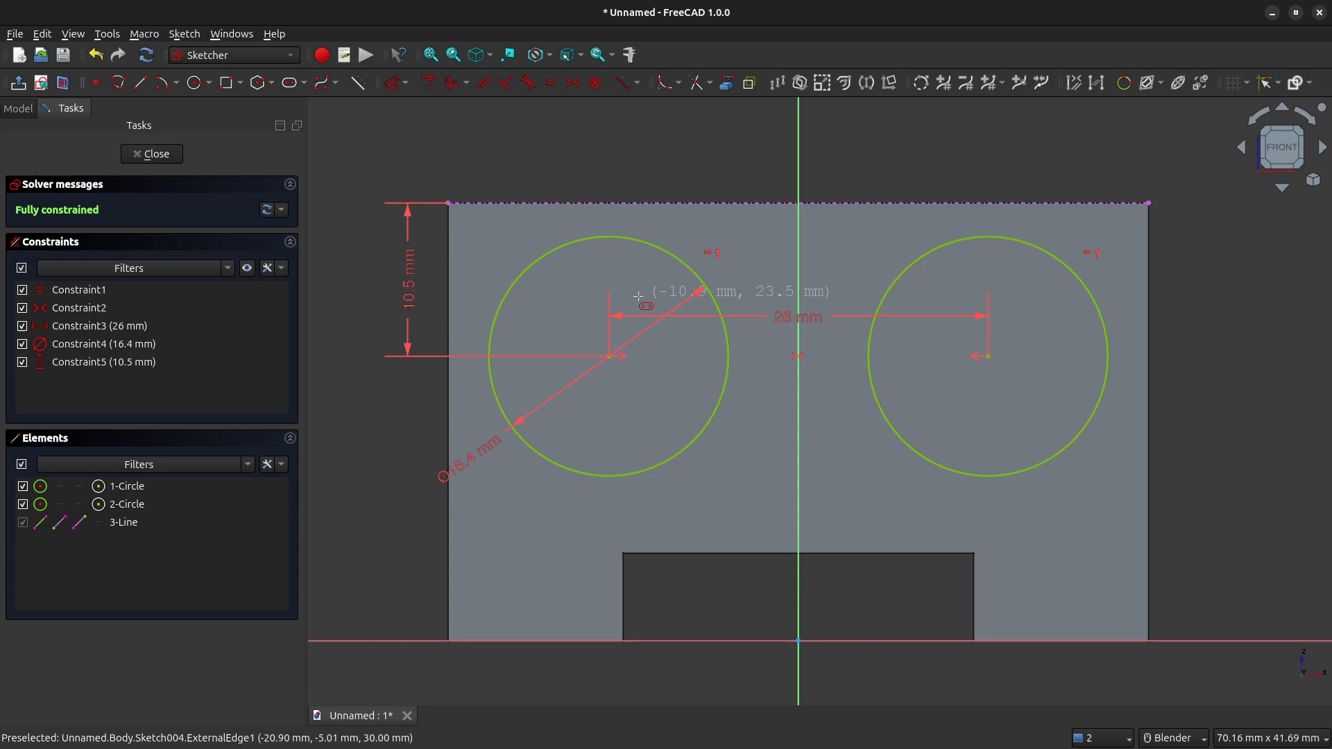
pyautogui.click(745, 448)
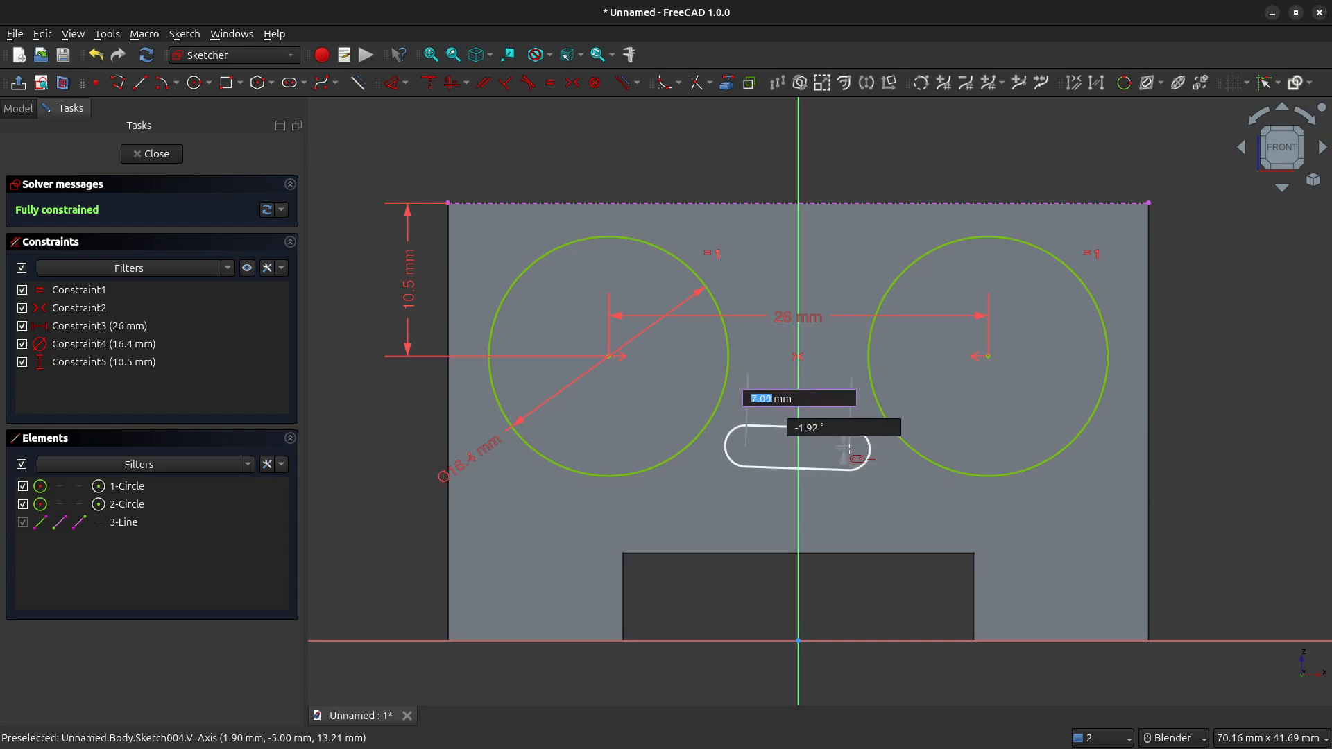
pyautogui.click(848, 450)
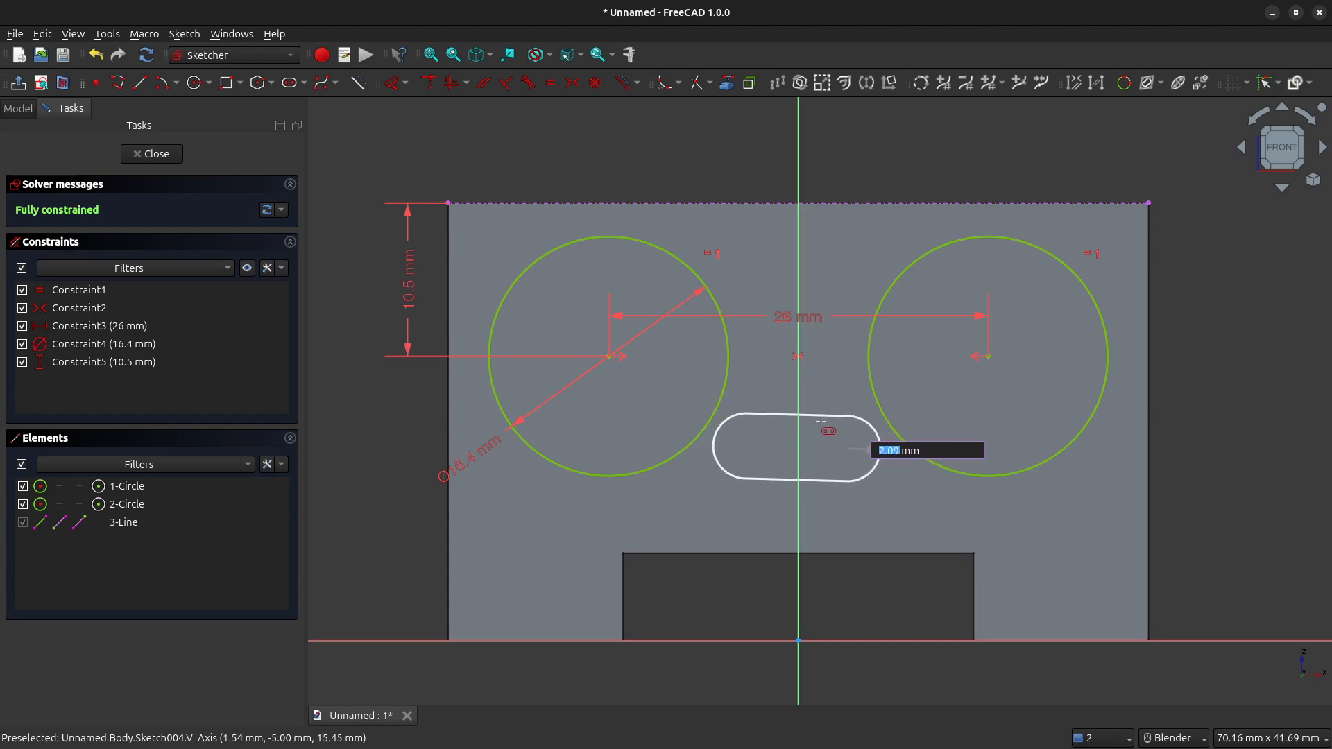
pyautogui.click(873, 447)
# Constrain the slot's two arc centres symmetric about the vertical axis and shift the slot slightly lower
pyautogui.scroll(3, 847, 407)
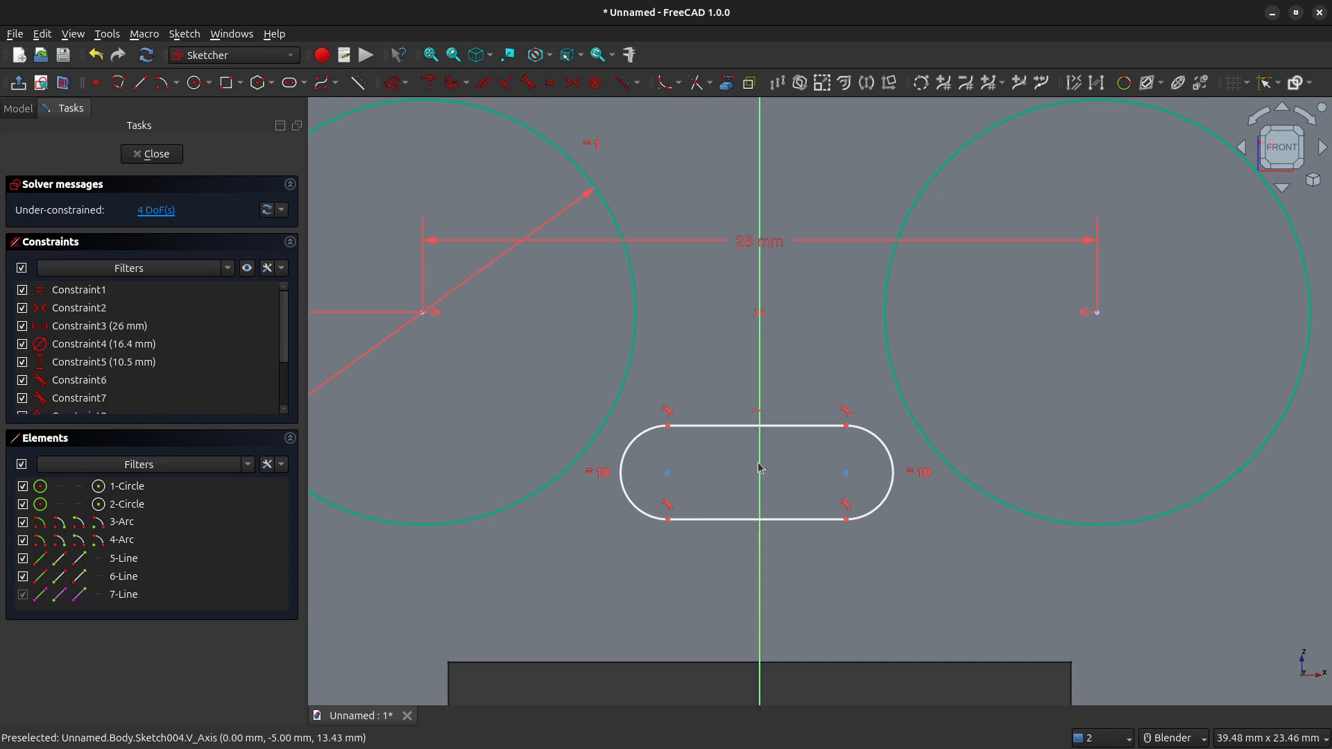
pyautogui.click(846, 474)
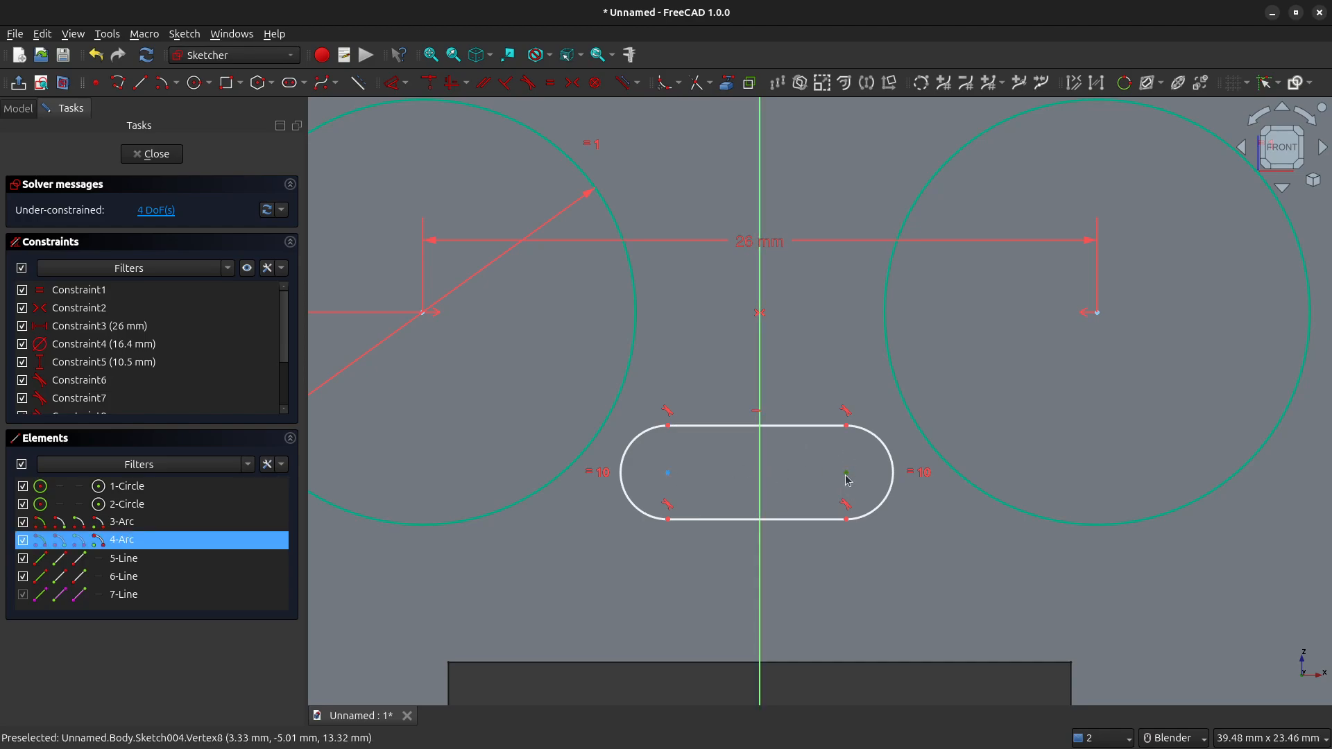
pyautogui.click(669, 475)
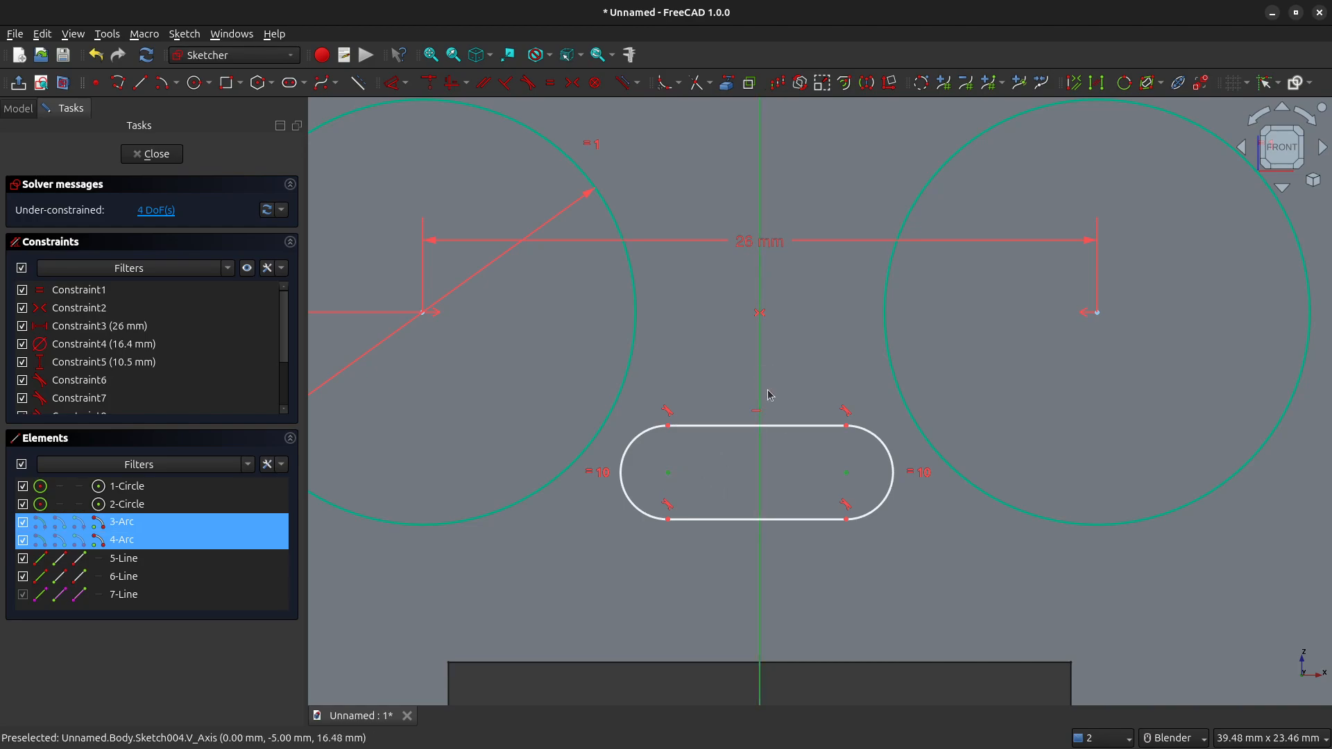
pyautogui.click(572, 83)
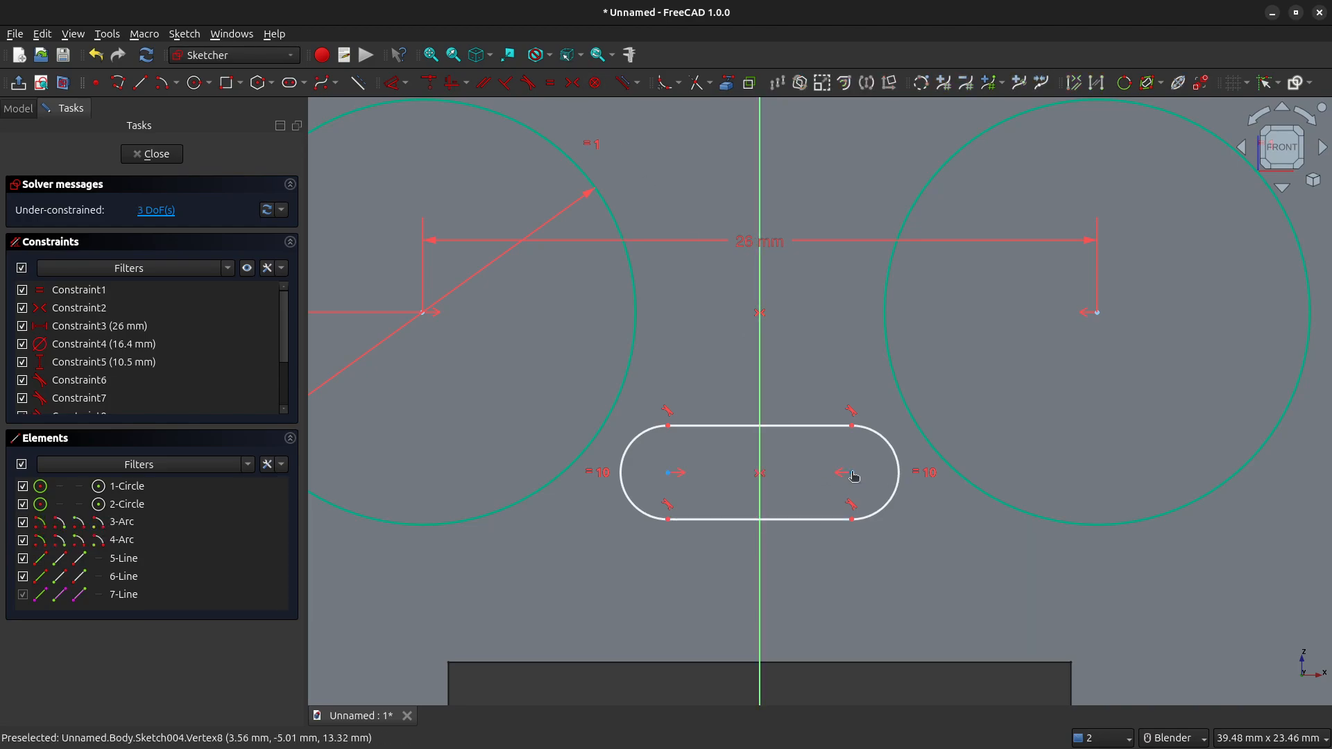
pyautogui.moveTo(854, 476)
pyautogui.mouseDown()
pyautogui.moveTo(867, 475)
pyautogui.moveTo(848, 485)
pyautogui.mouseUp()
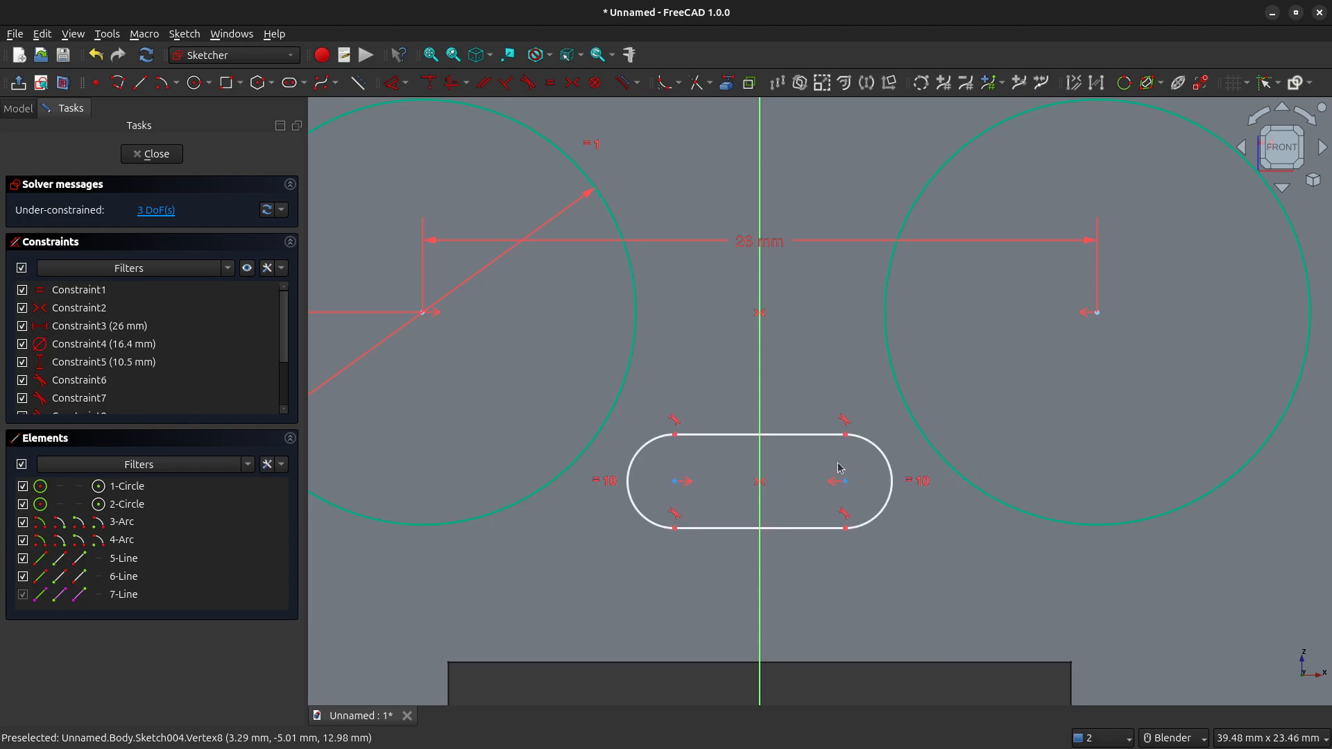
# Set the radius of the slot's right arc to 2 mm and move its dimension label clear of the slot
pyautogui.click(890, 465)
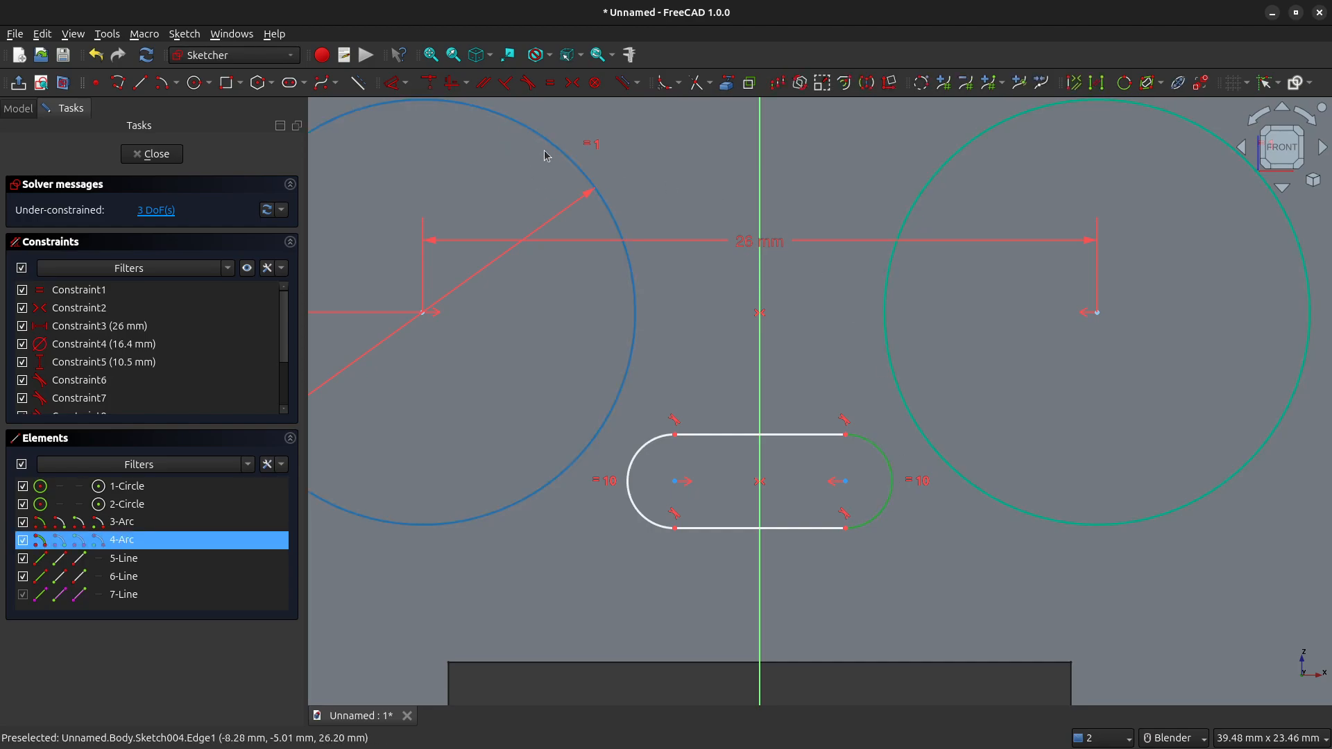
pyautogui.click(405, 83)
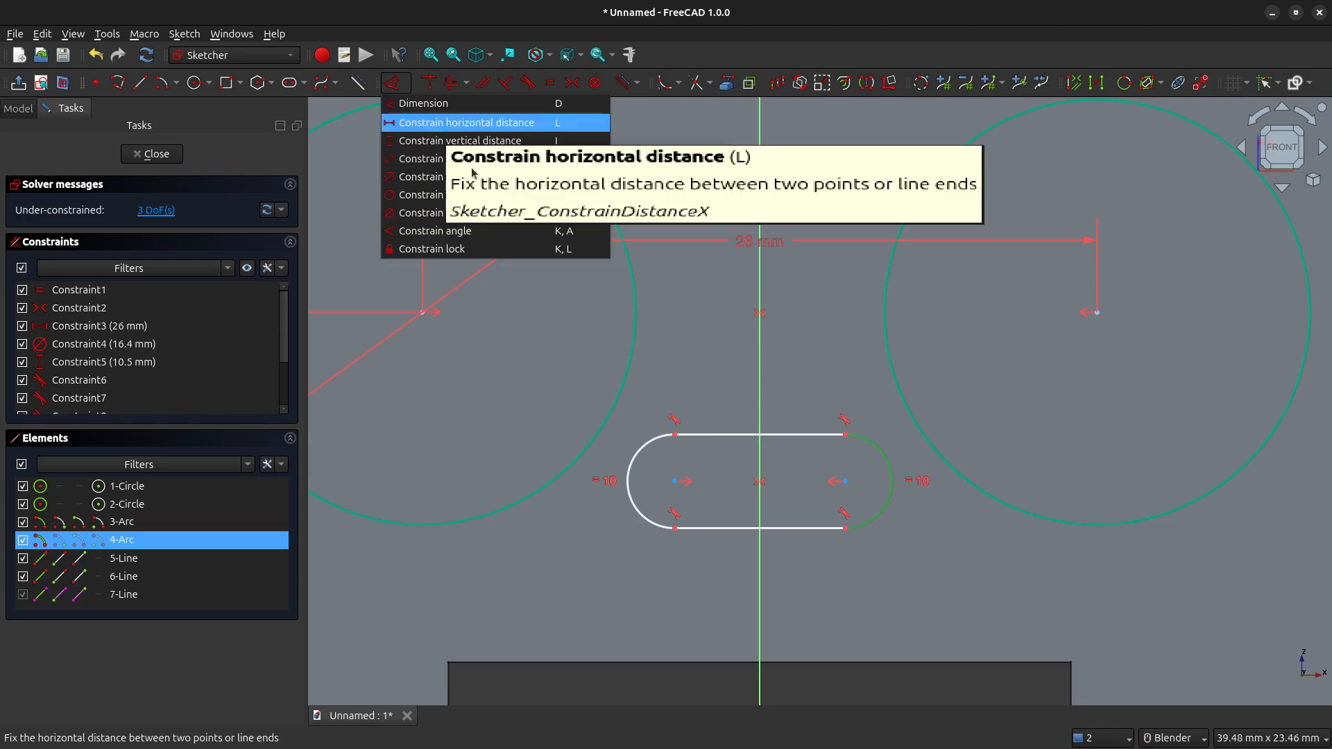
pyautogui.click(484, 195)
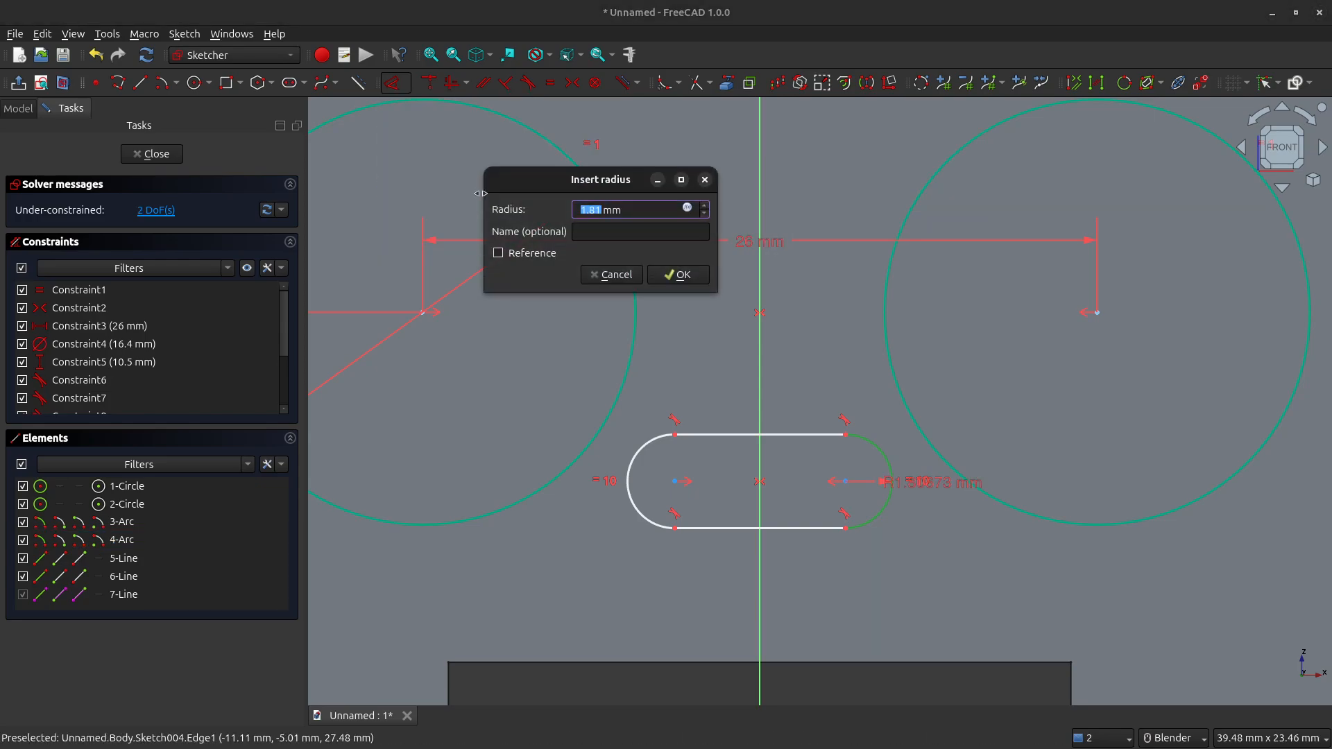
pyautogui.press('Return')
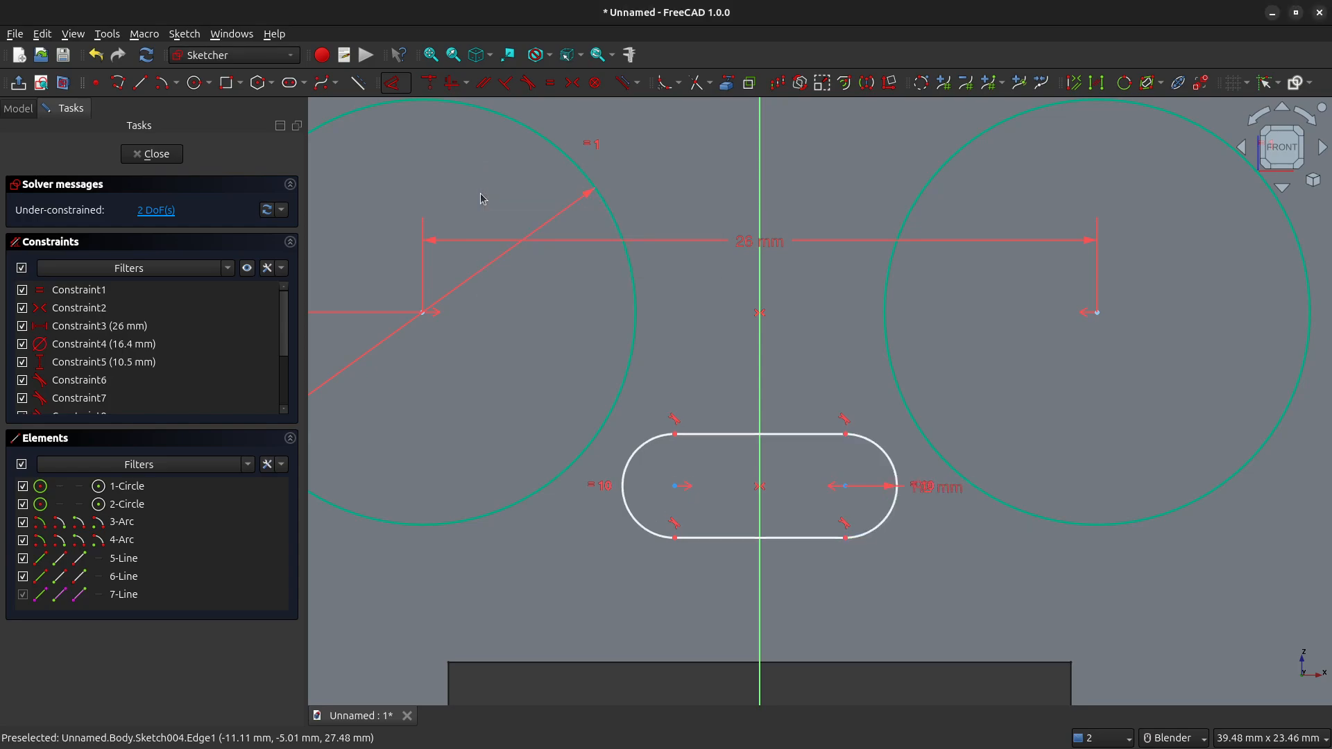
pyautogui.moveTo(930, 501); pyautogui.dragTo(945, 550)
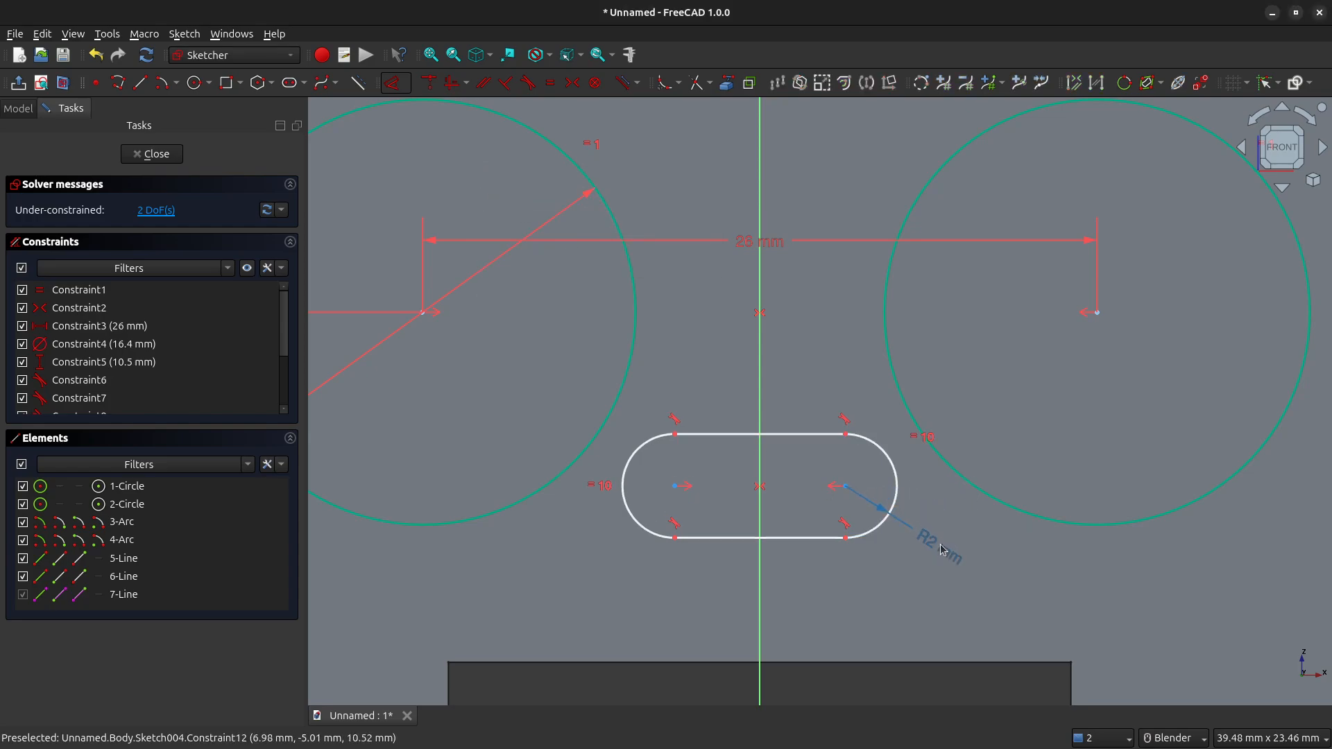
# Set the horizontal distance between the slot's arc centres to 6.4 mm, raise its label above the slot, and move the slot slightly lower
pyautogui.click(676, 488)
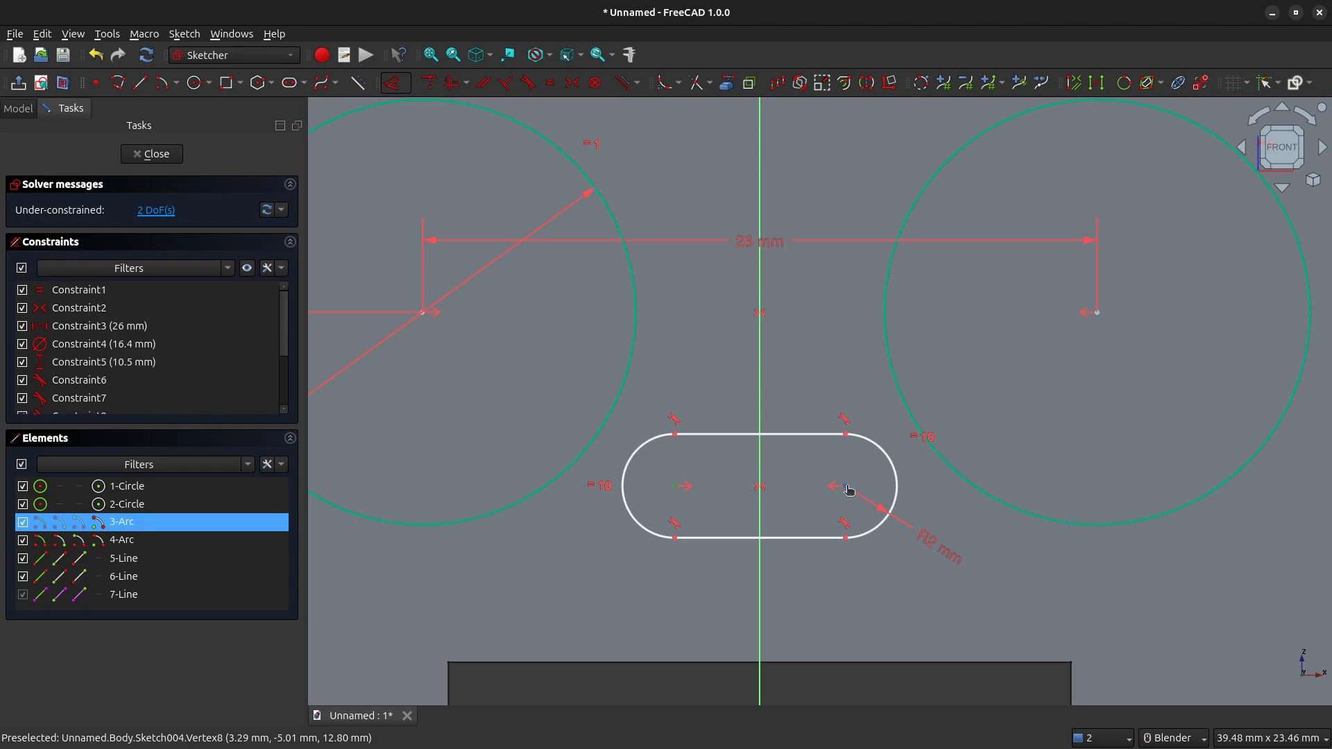
pyautogui.click(849, 490)
pyautogui.click(408, 84)
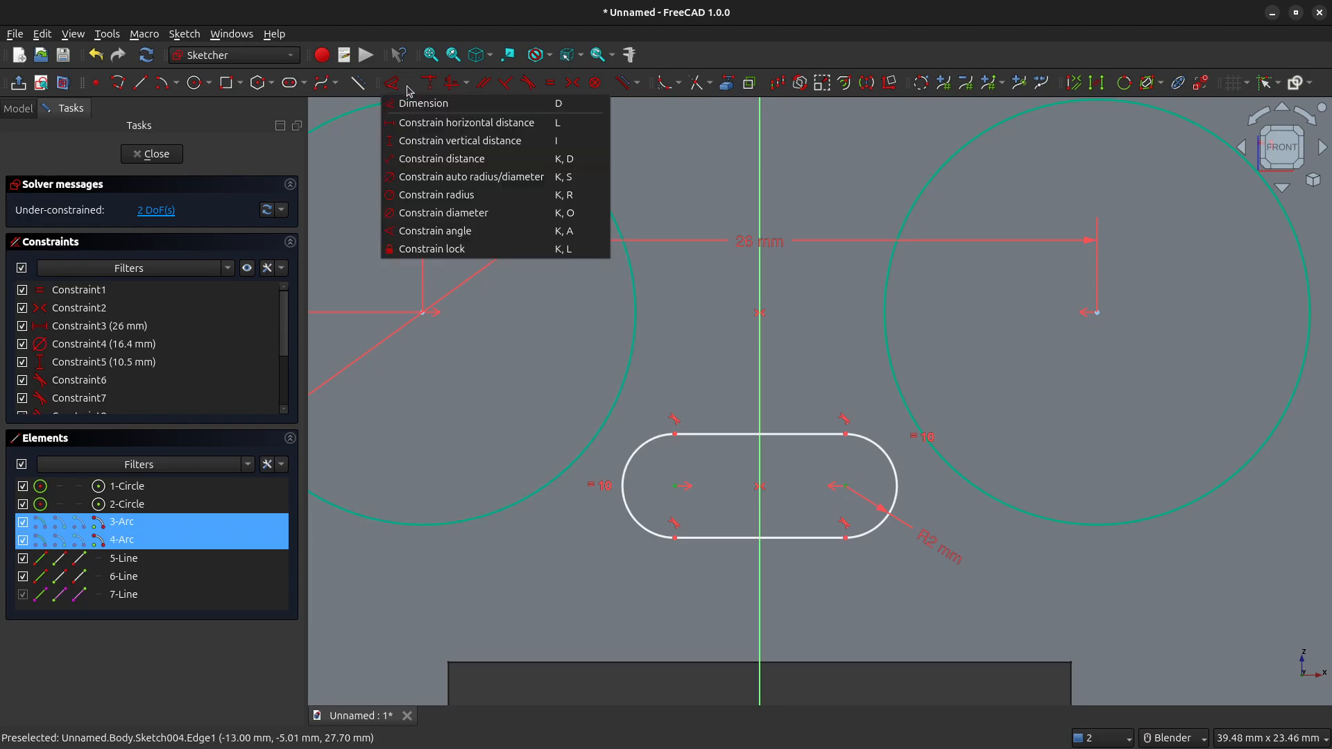
pyautogui.click(430, 123)
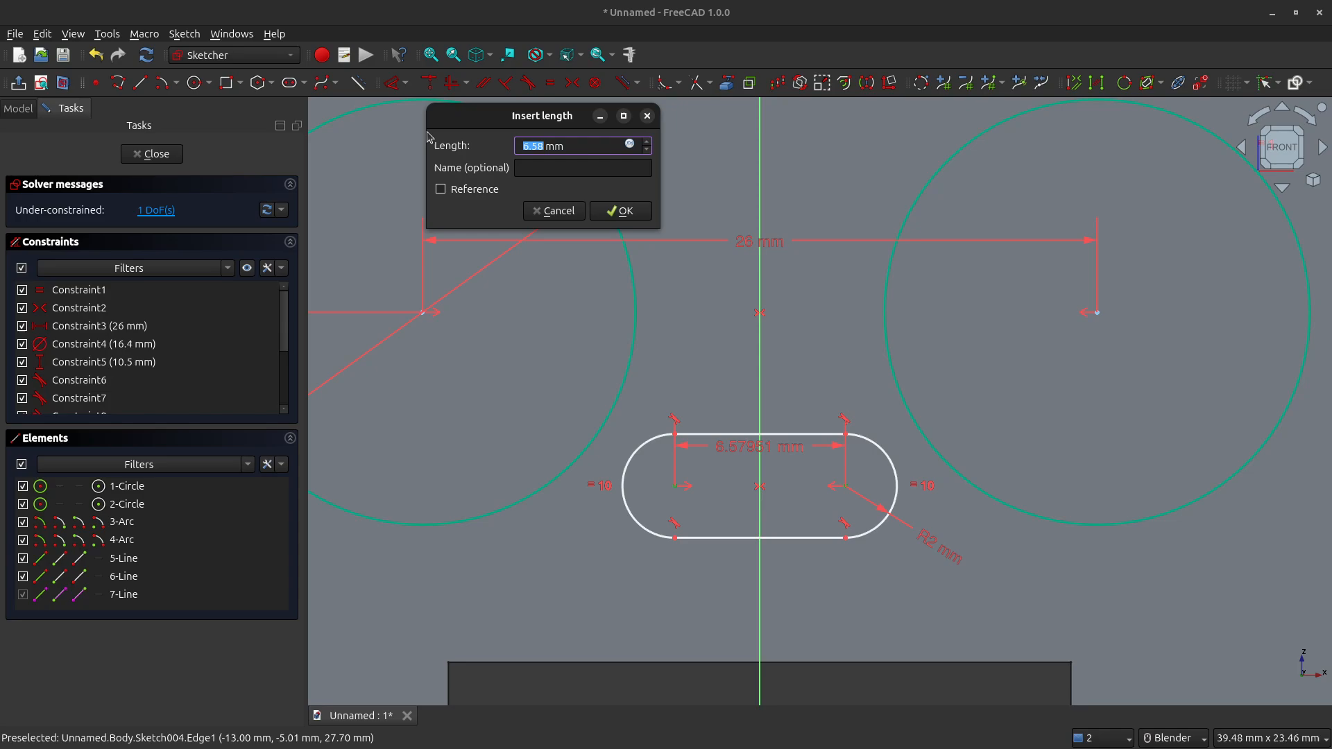
pyautogui.write('6.4')
pyautogui.press('Return')
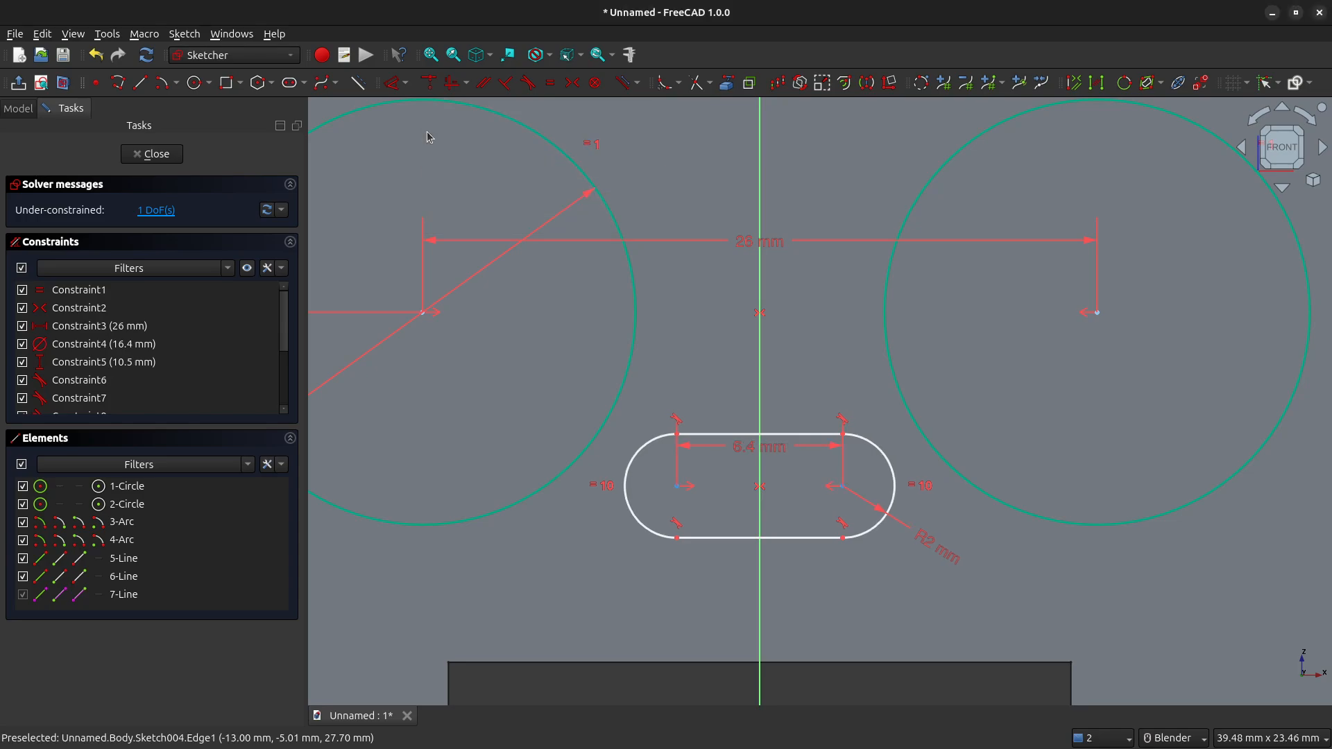
pyautogui.moveTo(748, 453); pyautogui.dragTo(760, 396)
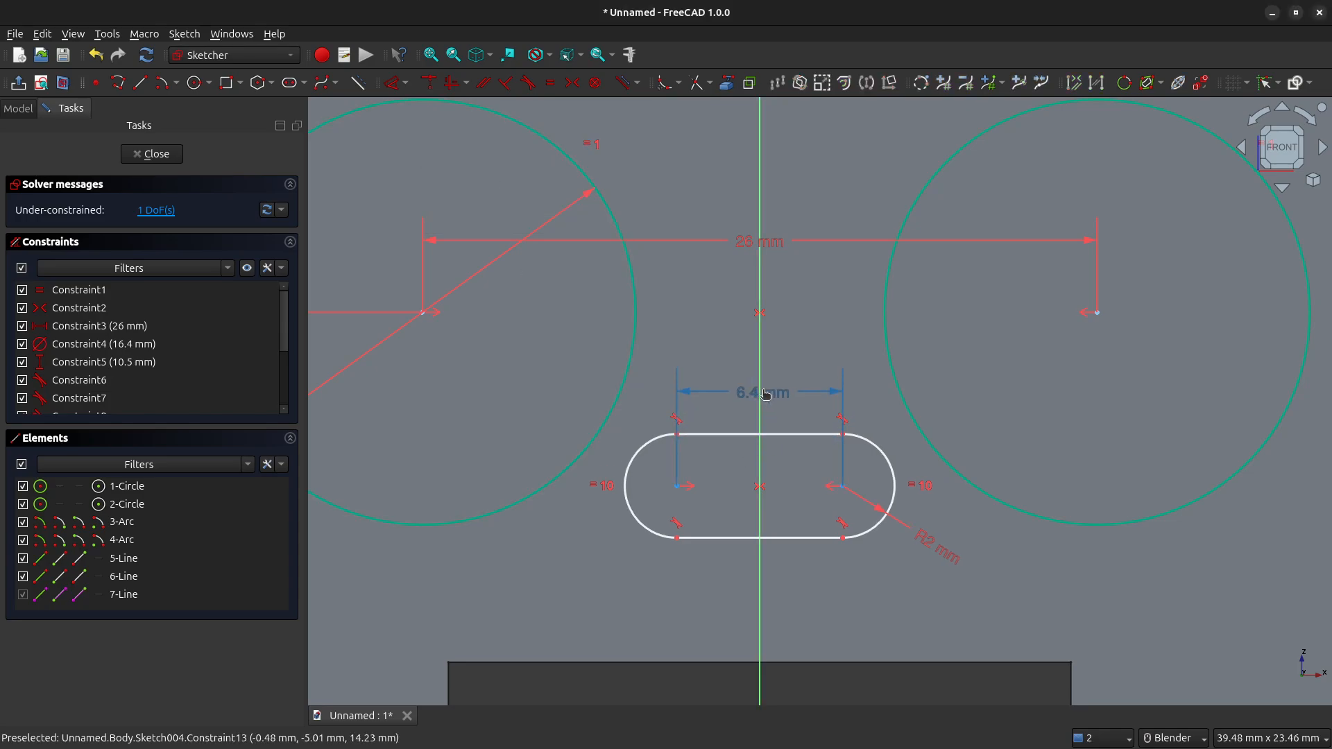
pyautogui.moveTo(735, 444)
pyautogui.mouseDown()
pyautogui.moveTo(734, 460)
pyautogui.moveTo(739, 442)
pyautogui.mouseUp()
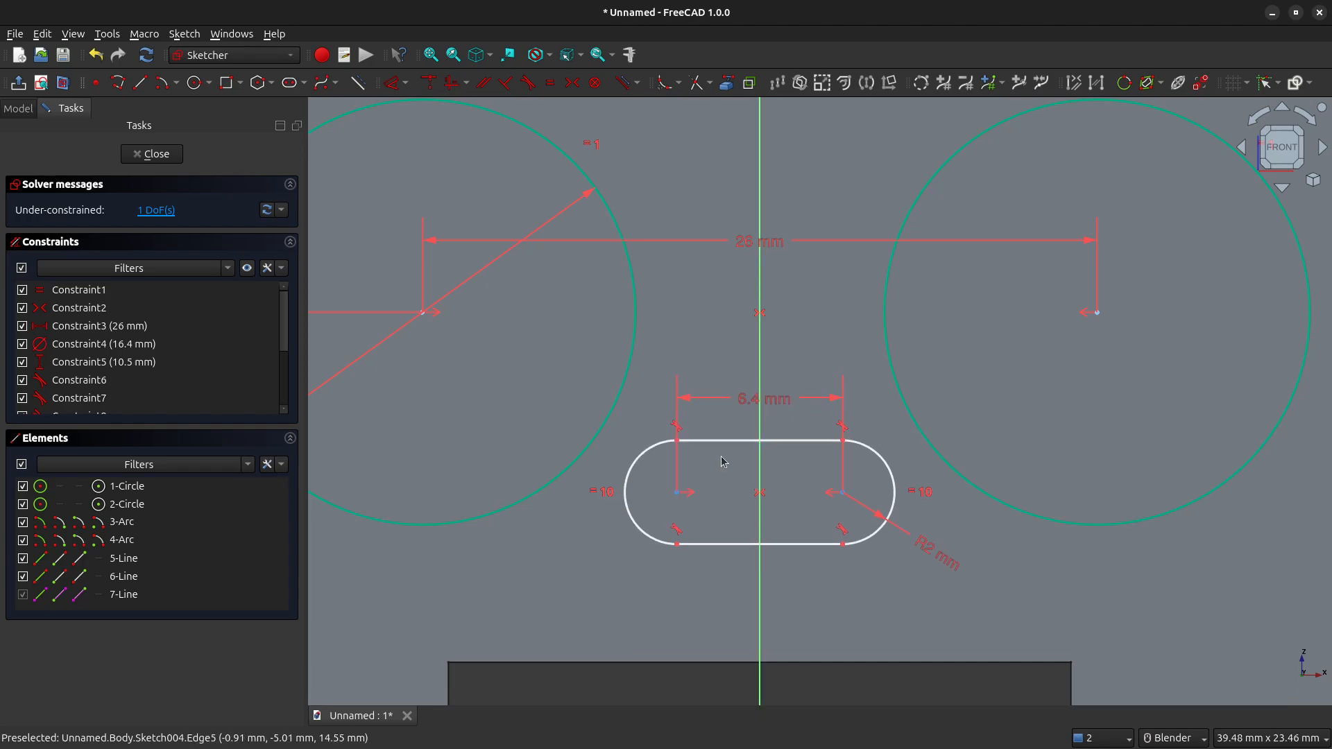
# Set the vertical distance between the left circle's centre and the slot's left arc centre to 7 mm
pyautogui.click(680, 494)
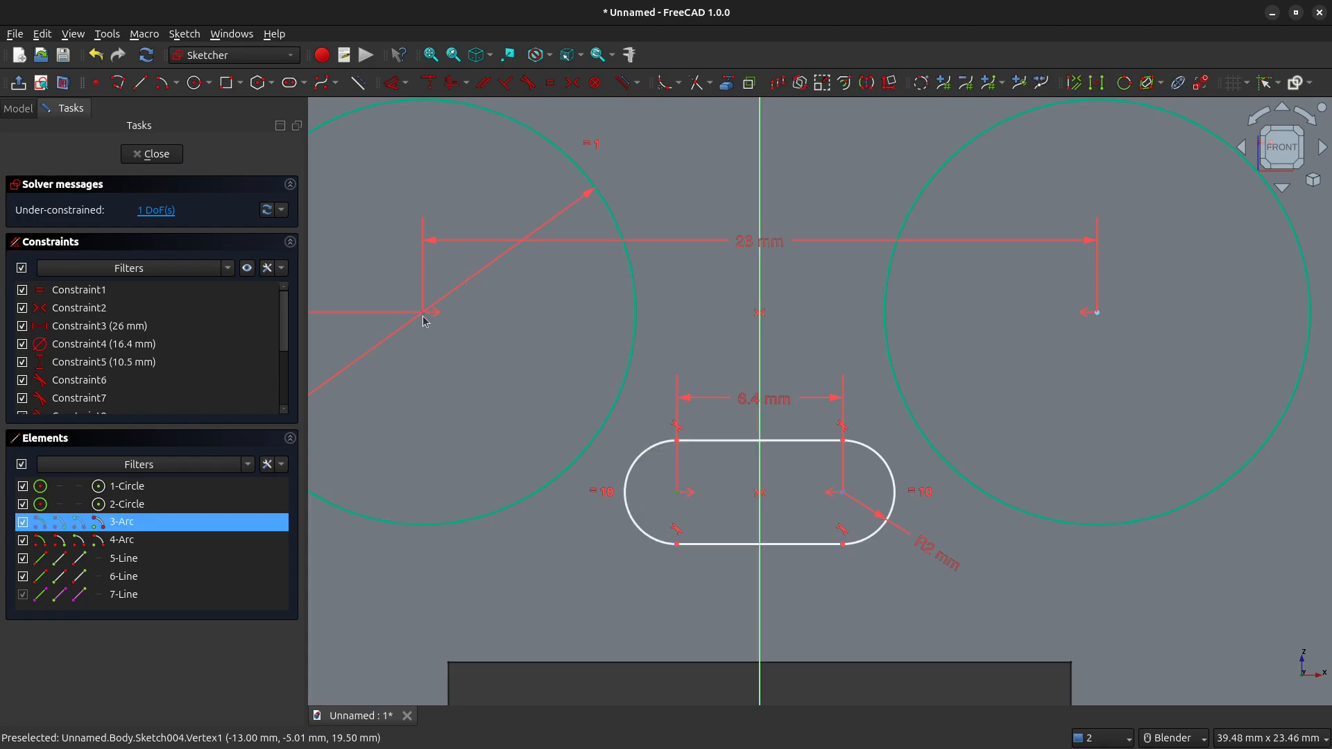
pyautogui.click(426, 318)
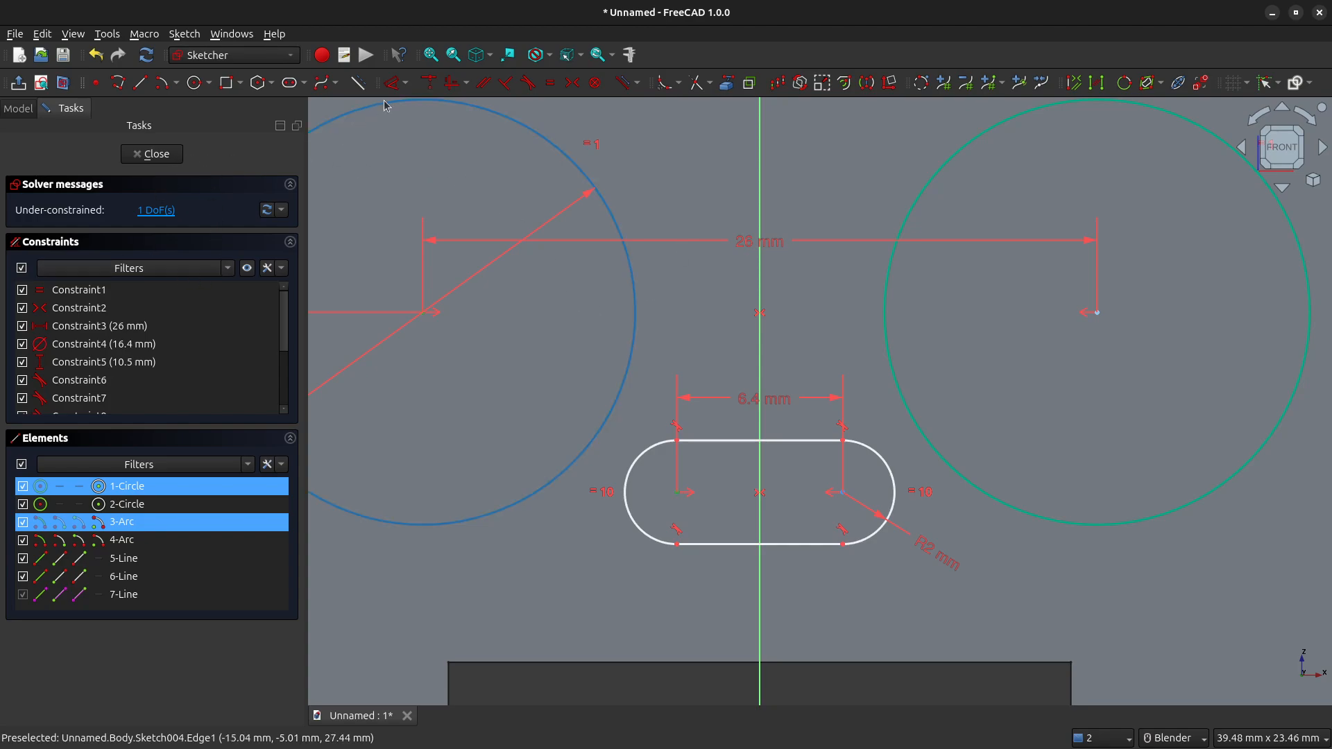
pyautogui.click(406, 83)
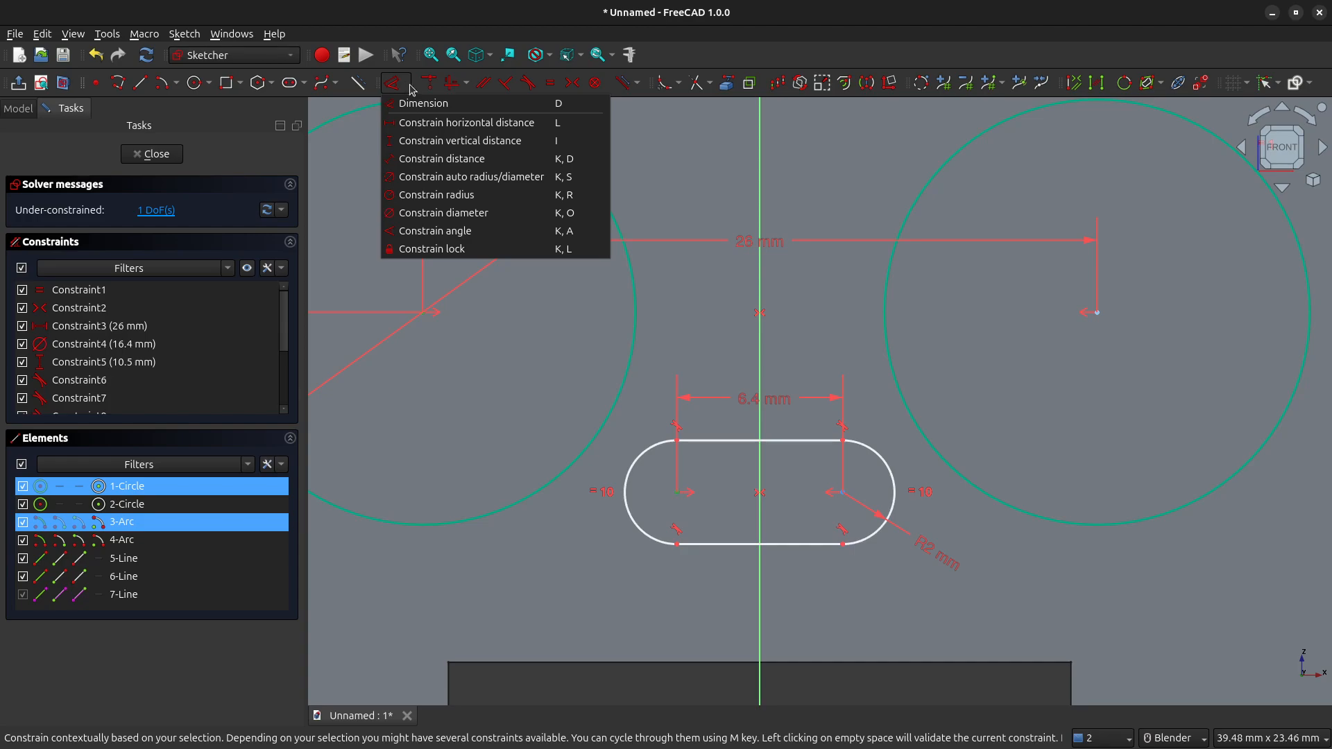
pyautogui.click(426, 141)
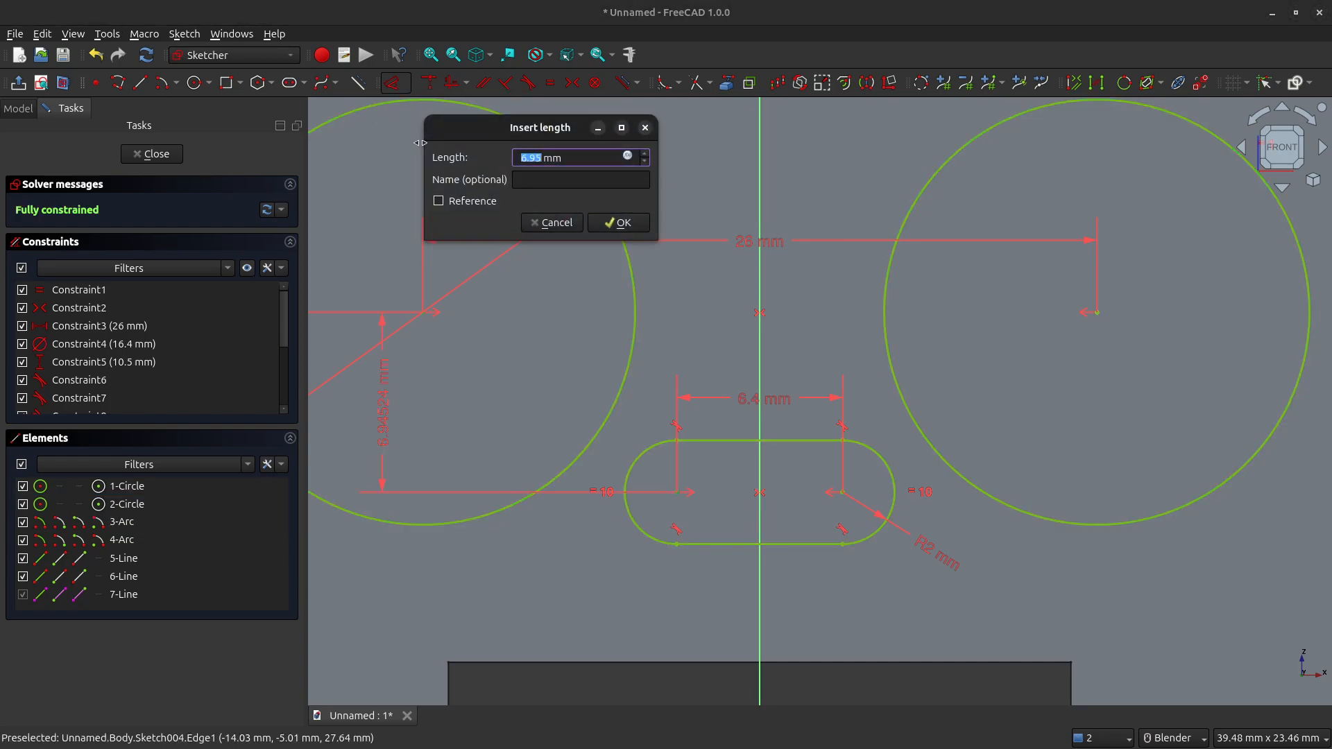
pyautogui.write('7')
pyautogui.press('Return')
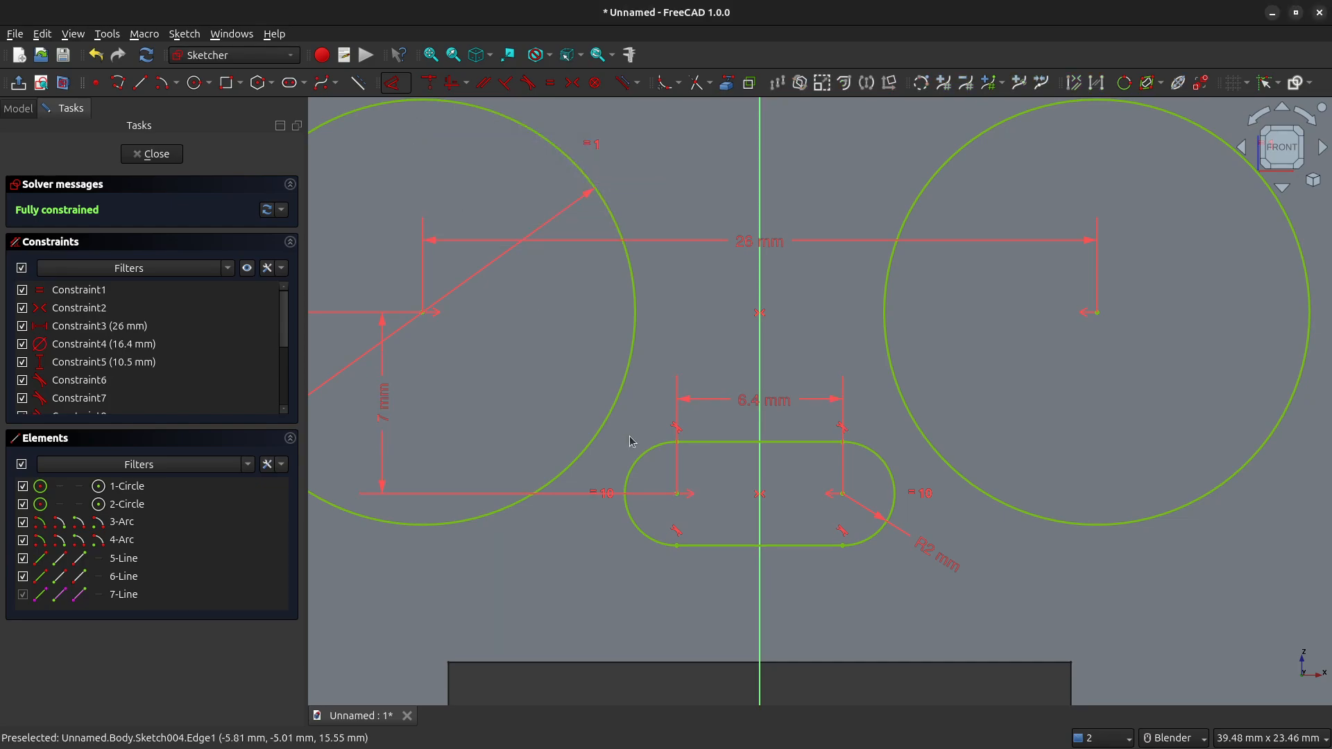
# Finish and close the sketch with the two circles and the slot
pyautogui.scroll(-2, 645, 486)
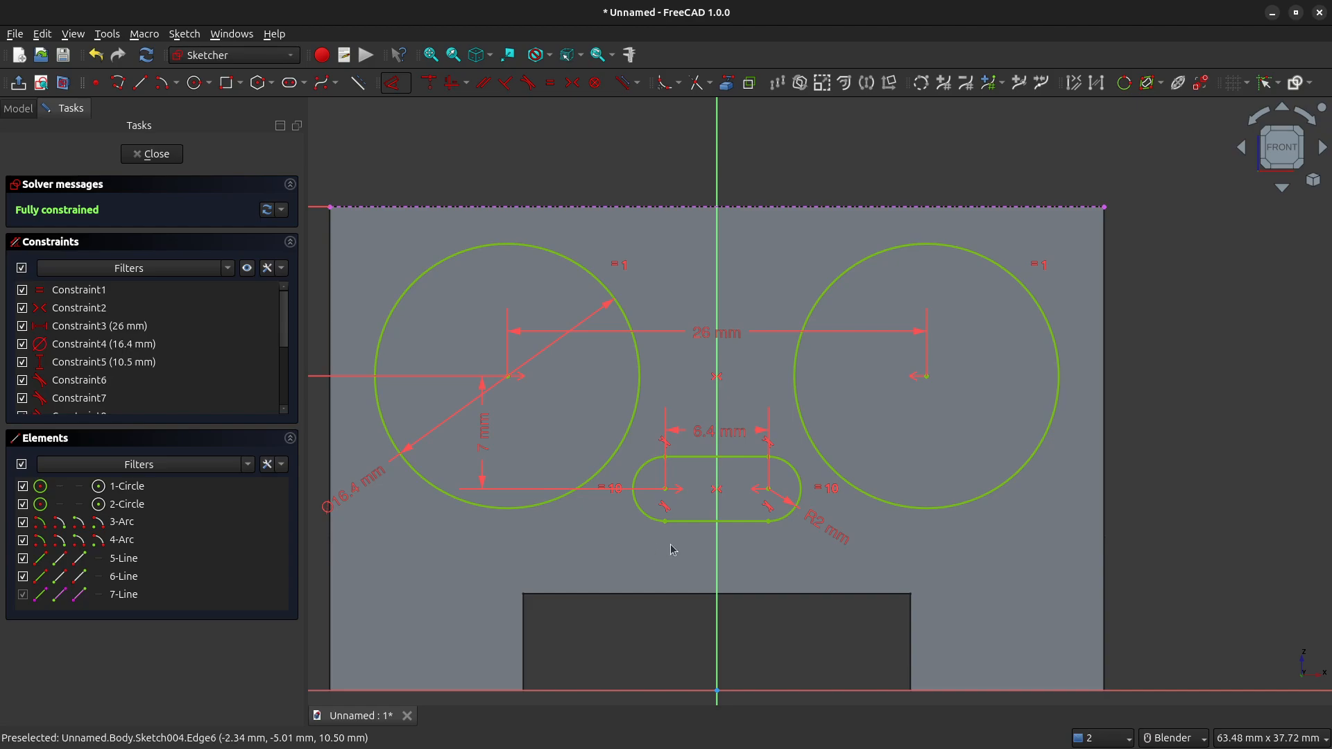
pyautogui.moveTo(637, 546)
pyautogui.mouseDown(button='middle')
pyautogui.moveTo(666, 521)
pyautogui.moveTo(631, 541)
pyautogui.mouseUp(button='middle')
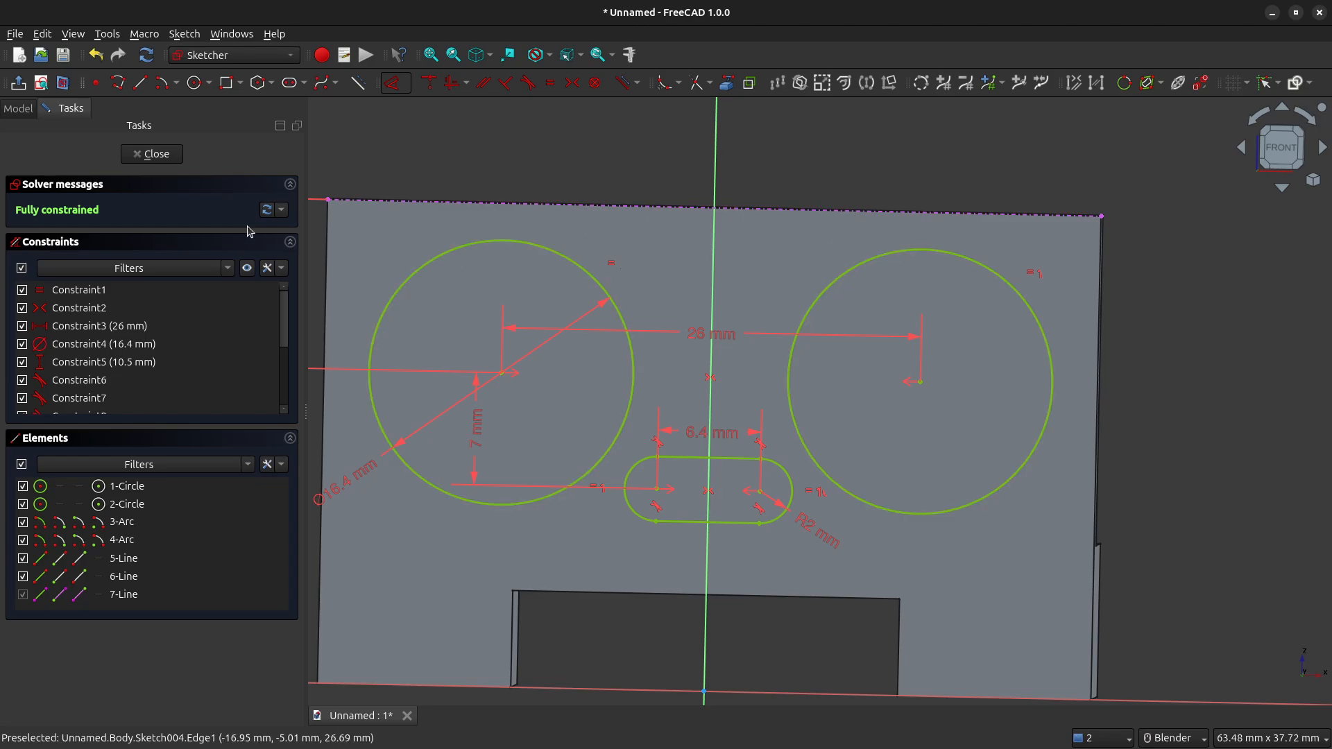
pyautogui.click(153, 154)
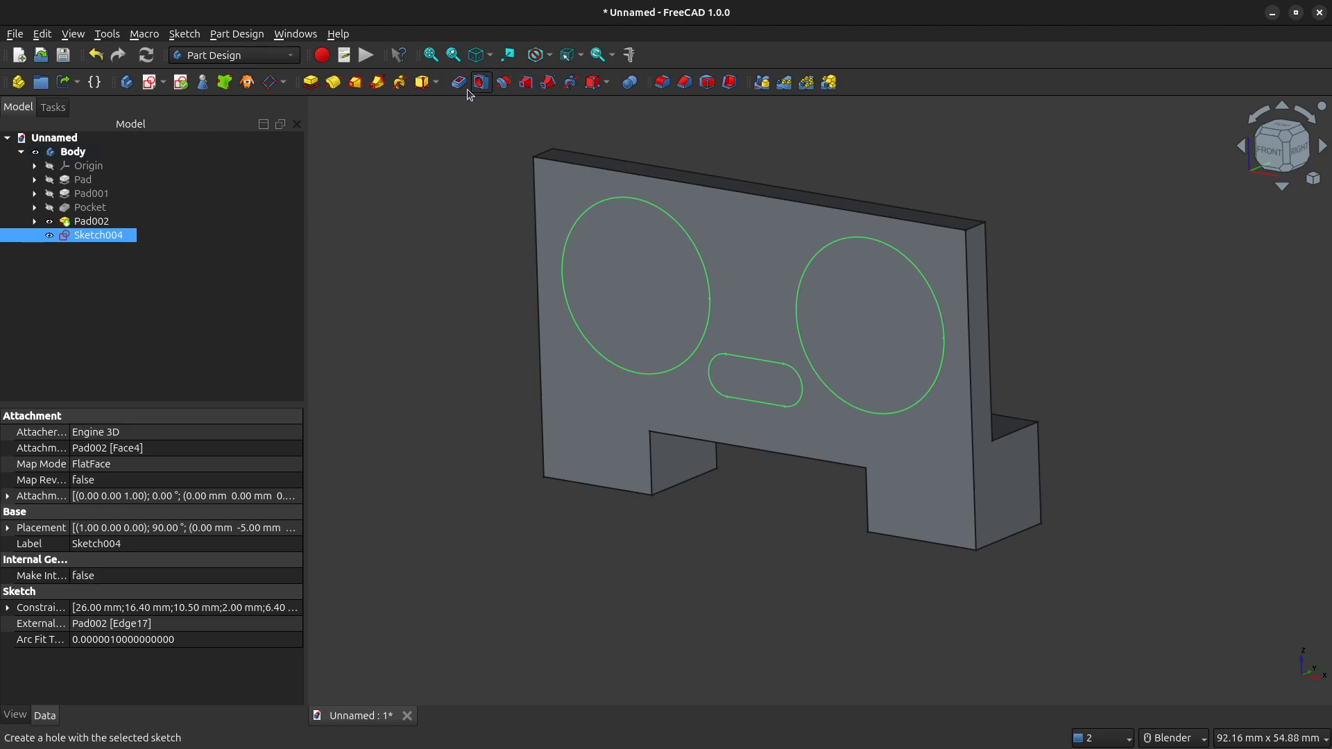
# Pocket the sketch of the two circles and slot through the upright wall with a length of 5 mm
pyautogui.click(459, 83)
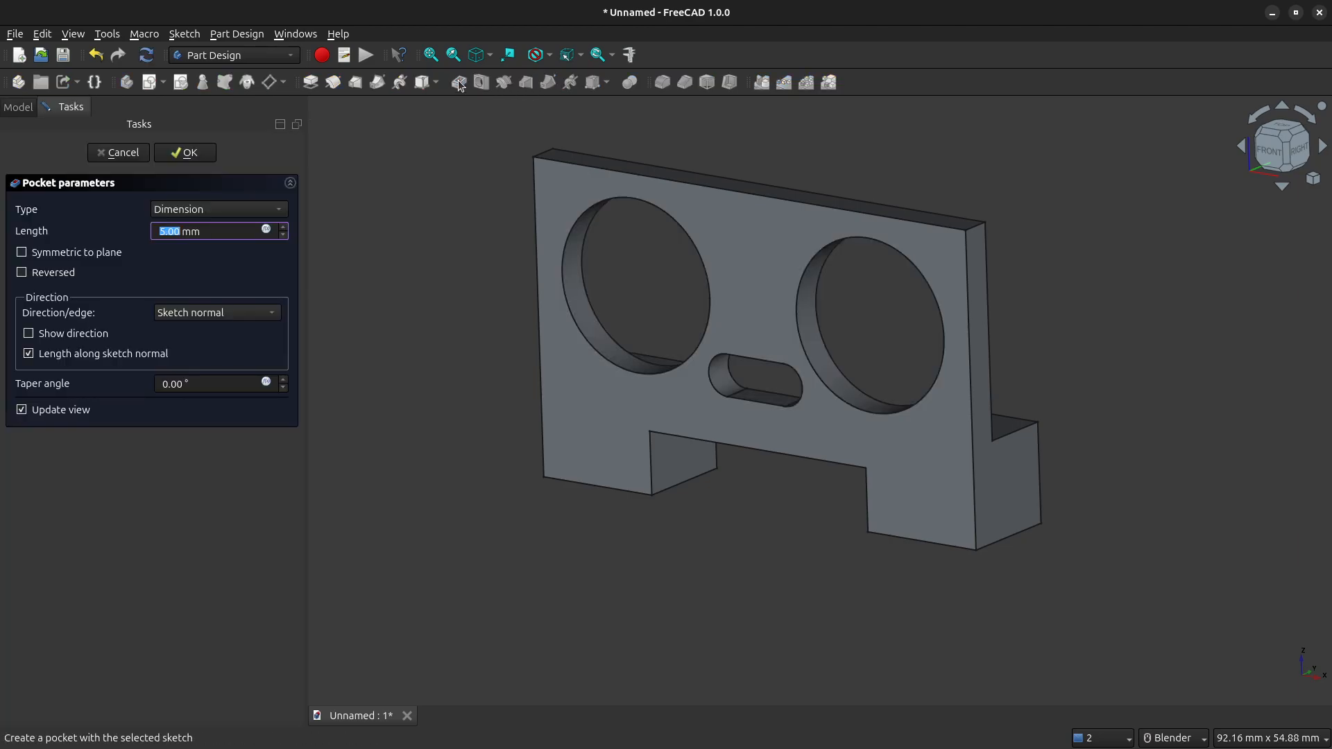
pyautogui.click(186, 152)
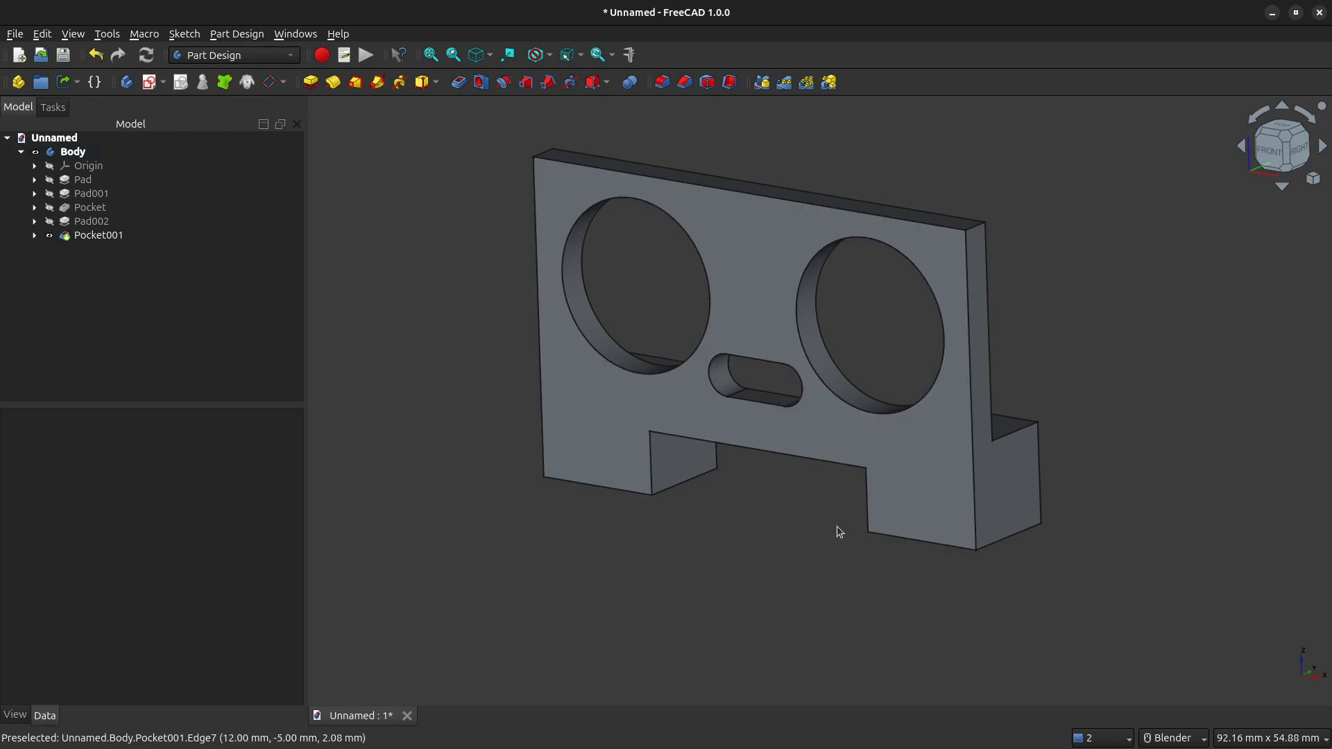
# Create a new sketch on the underside face of one of the feet
pyautogui.moveTo(817, 539); pyautogui.dragTo(732, 556, button='middle')
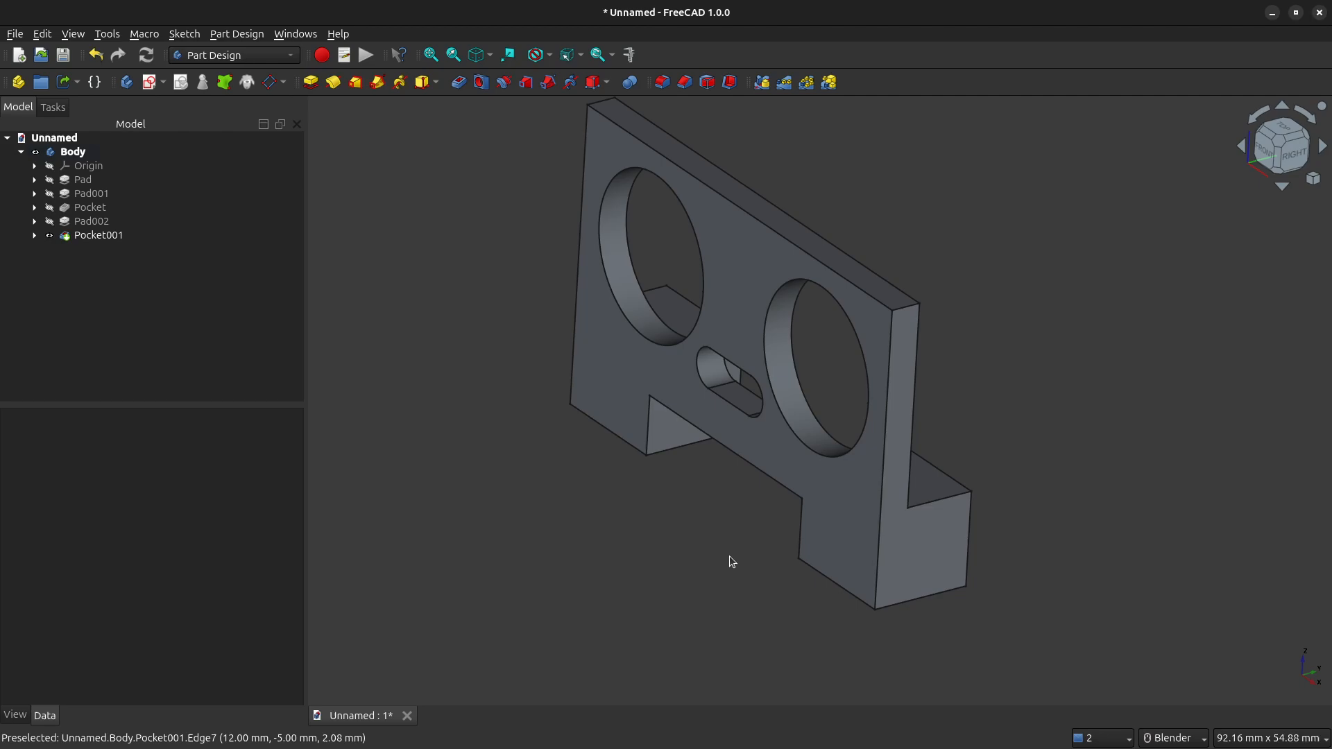
pyautogui.moveTo(769, 549); pyautogui.dragTo(636, 568, button='middle')
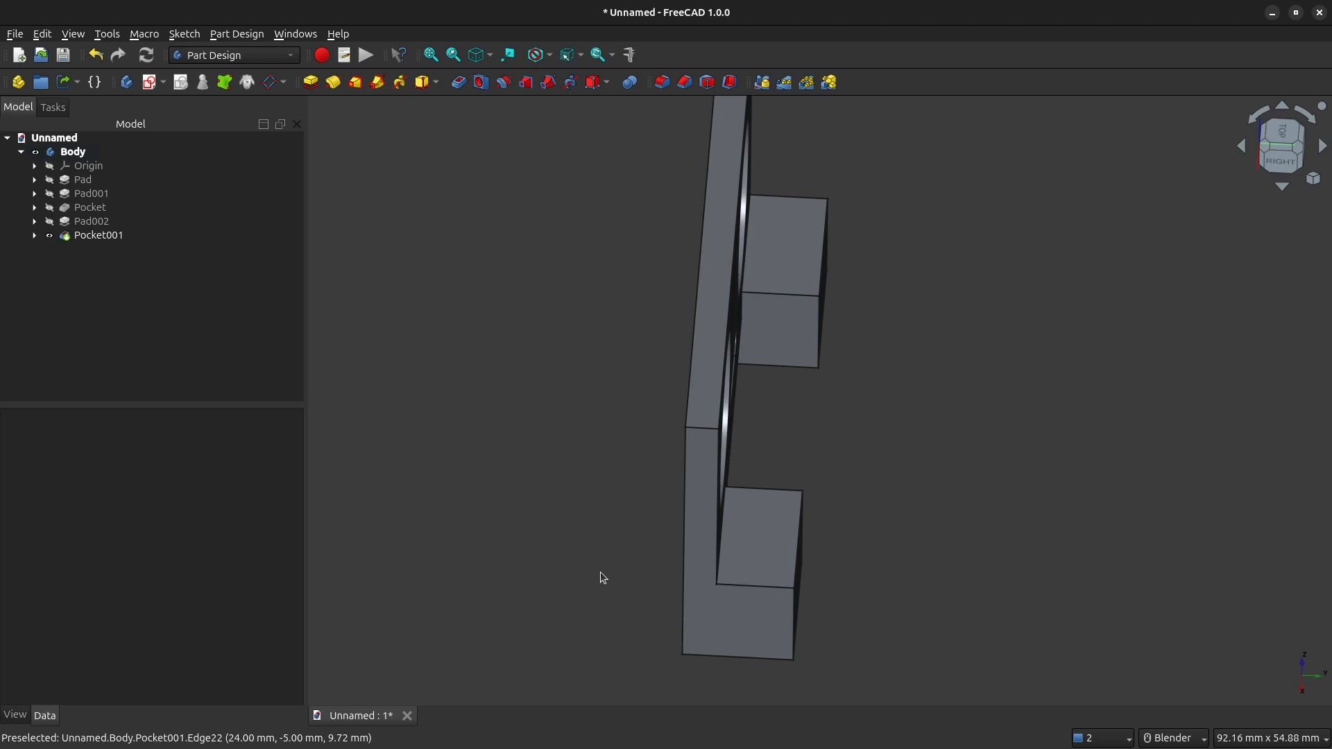
pyautogui.moveTo(702, 627); pyautogui.dragTo(721, 576, button='middle')
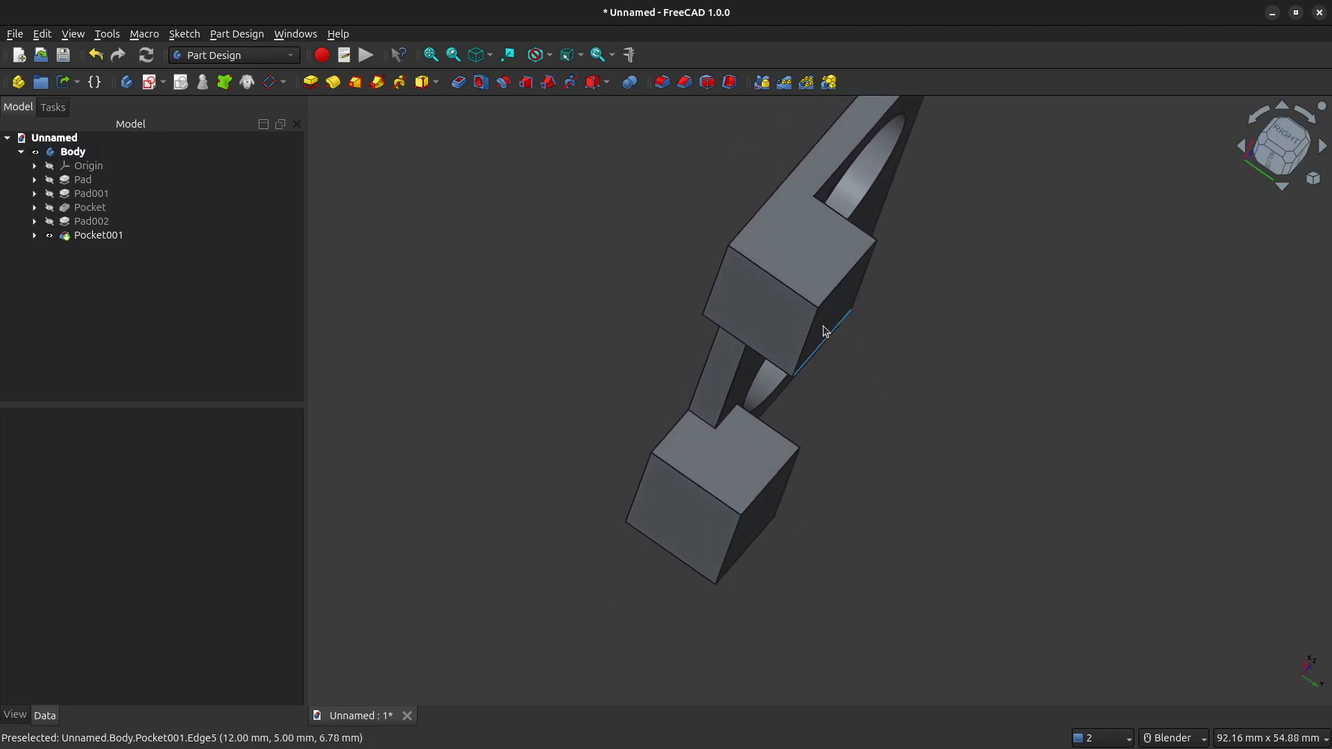
pyautogui.click(776, 315)
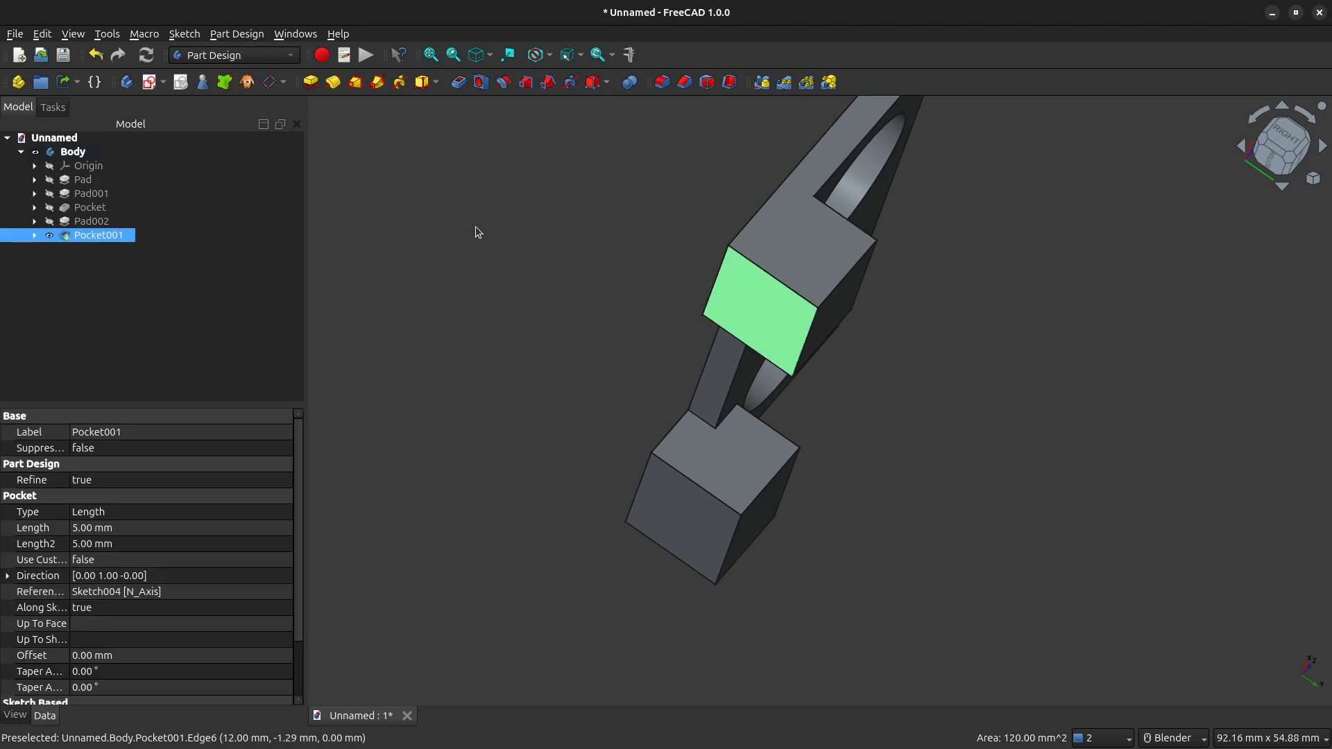
pyautogui.click(149, 82)
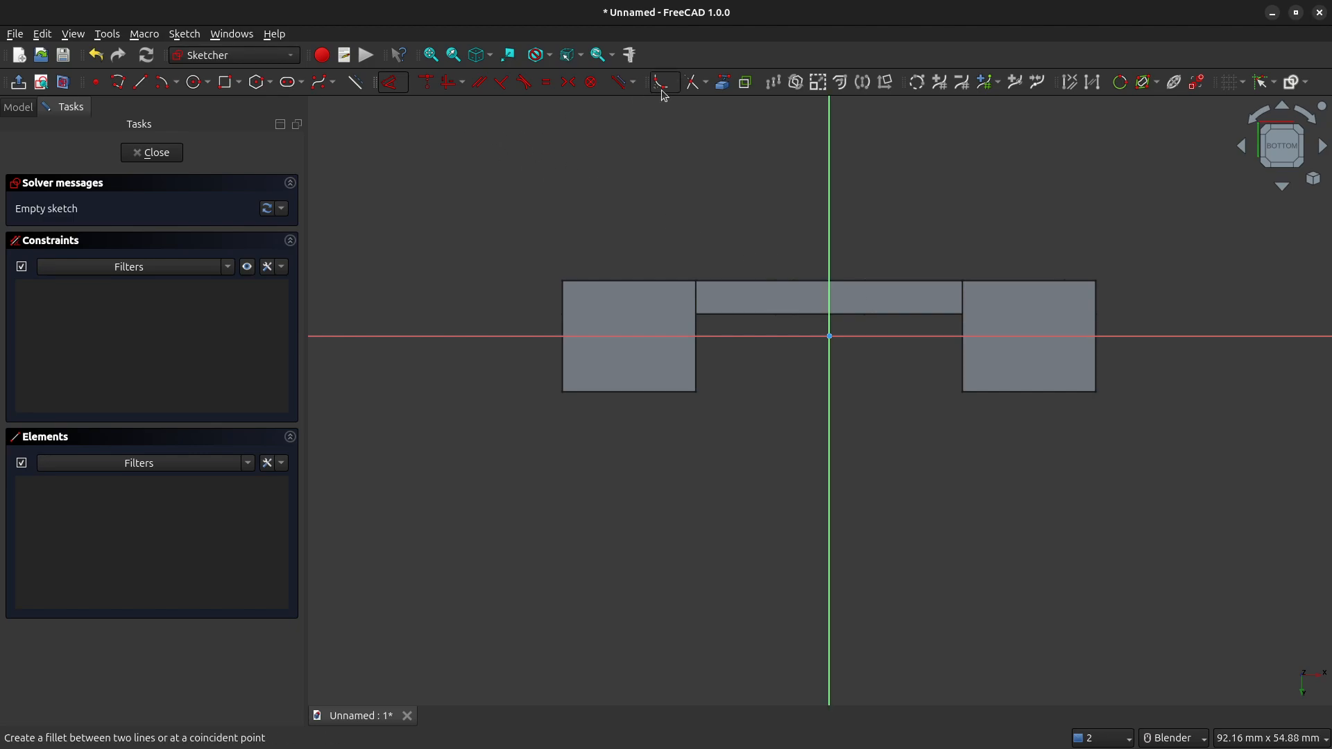
# Project the inner and outer side edges of both feet into the sketch as external geometry
pyautogui.click(724, 82)
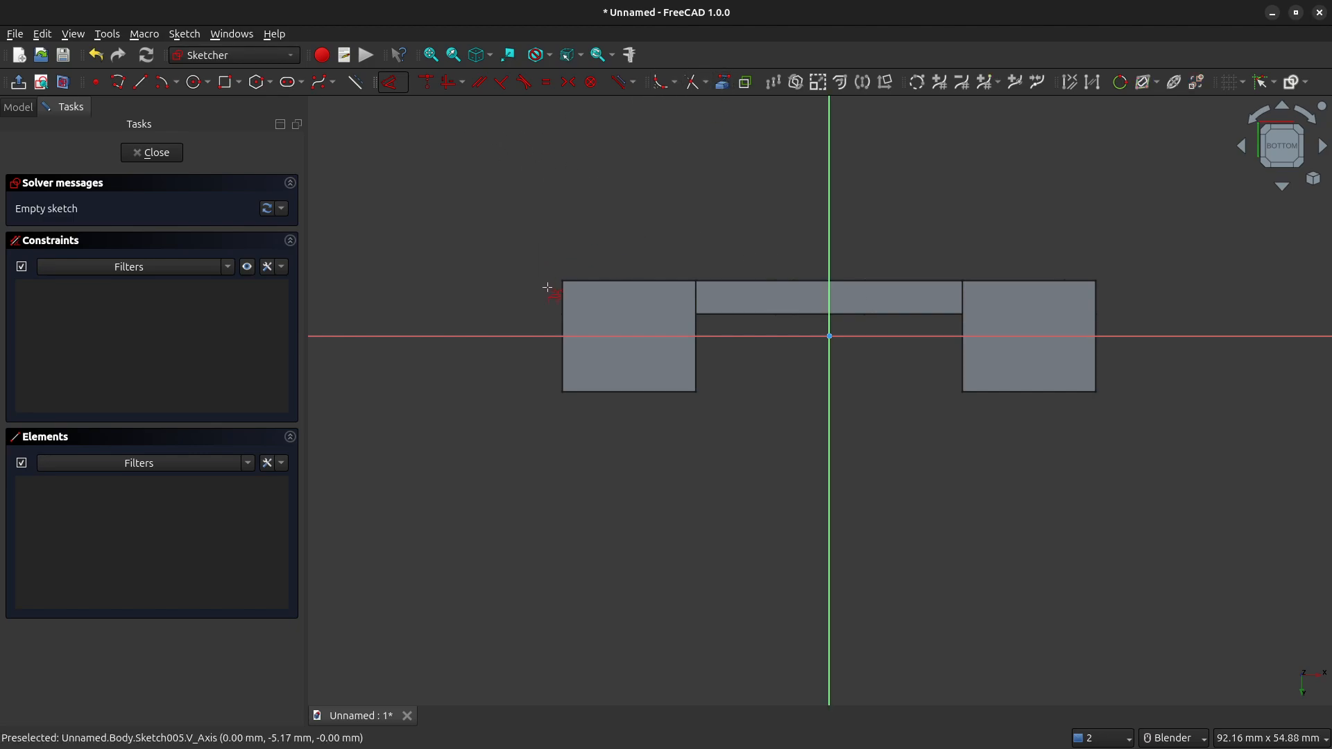
pyautogui.click(564, 310)
pyautogui.click(697, 308)
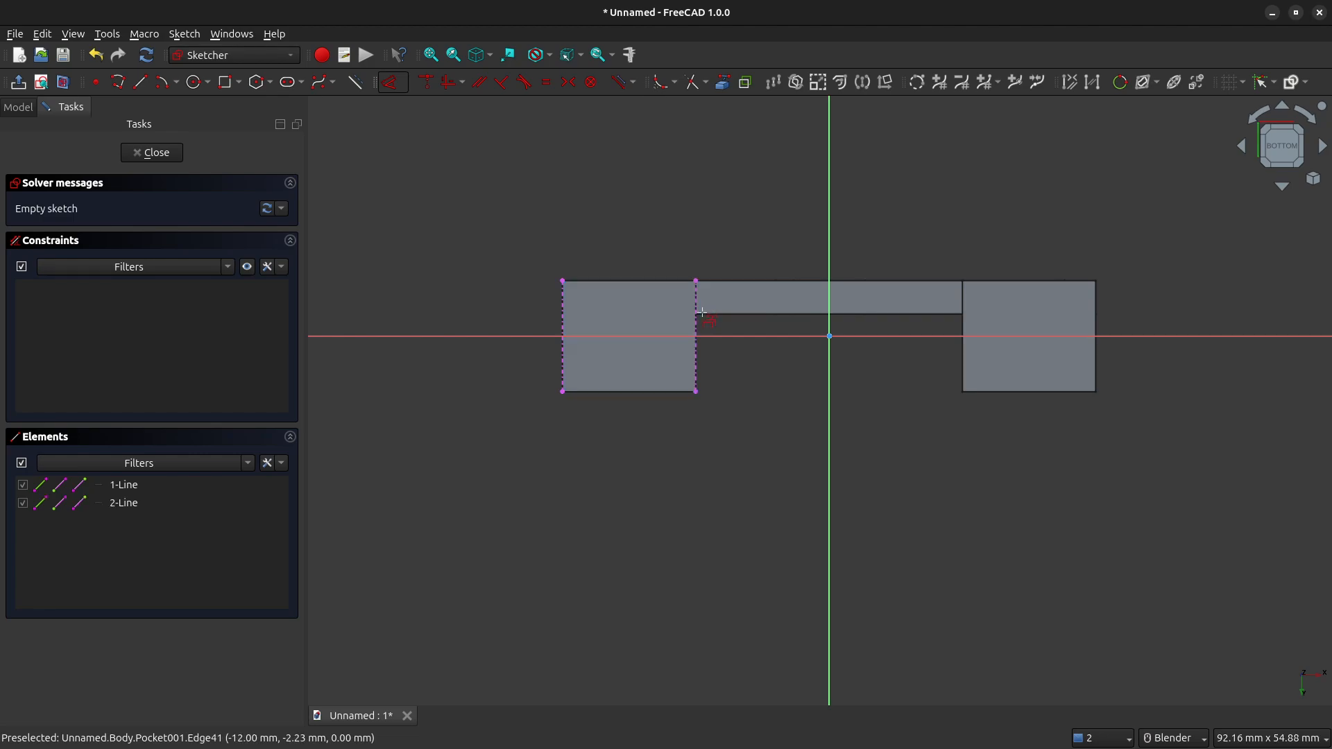
pyautogui.click(963, 328)
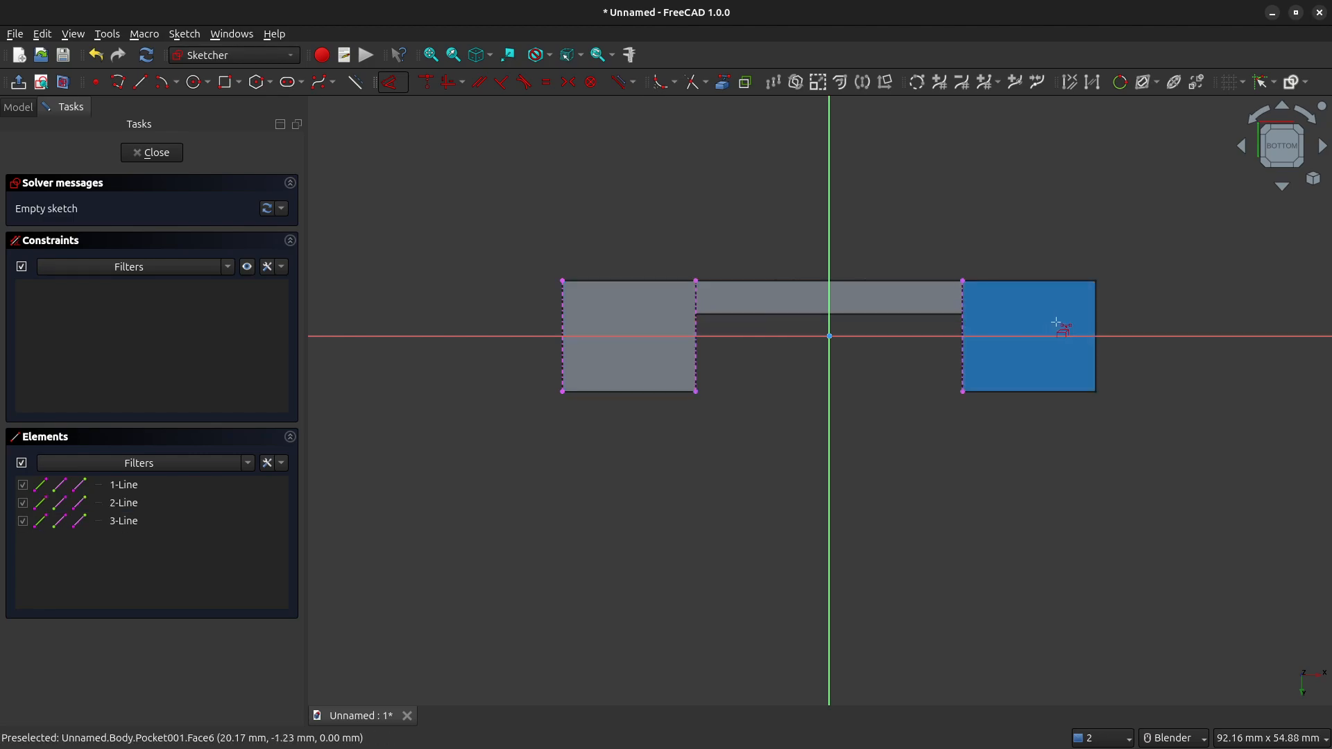
pyautogui.click(1101, 317)
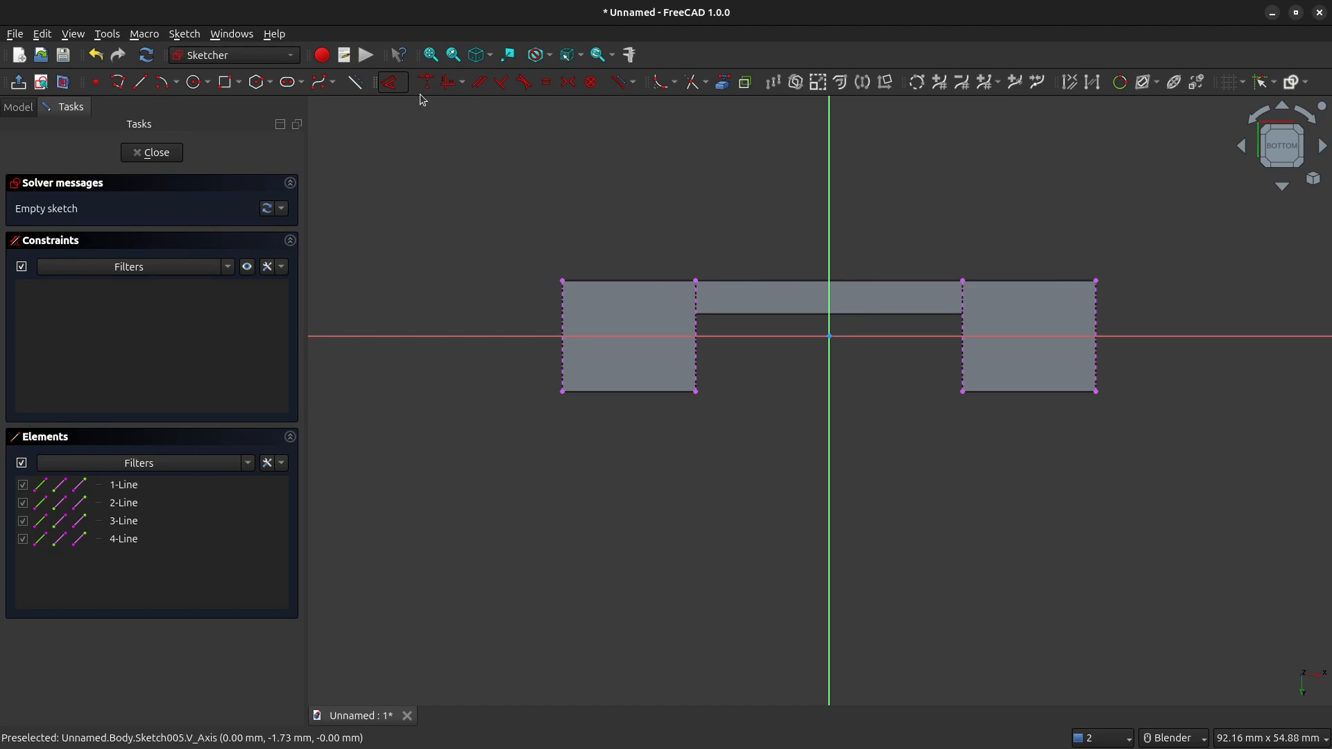
# Sketch two circles about 6 mm in diameter, one near the middle of each foot
pyautogui.click(196, 83)
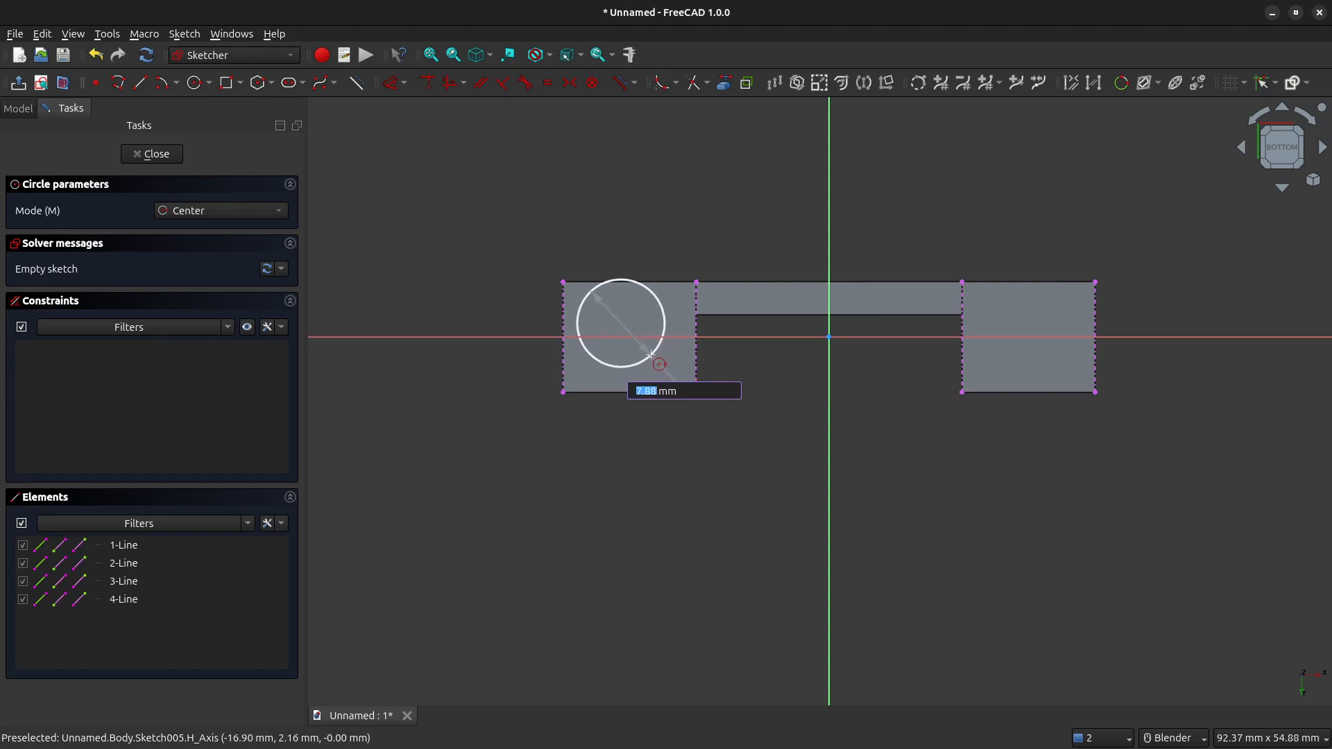
pyautogui.click(645, 346)
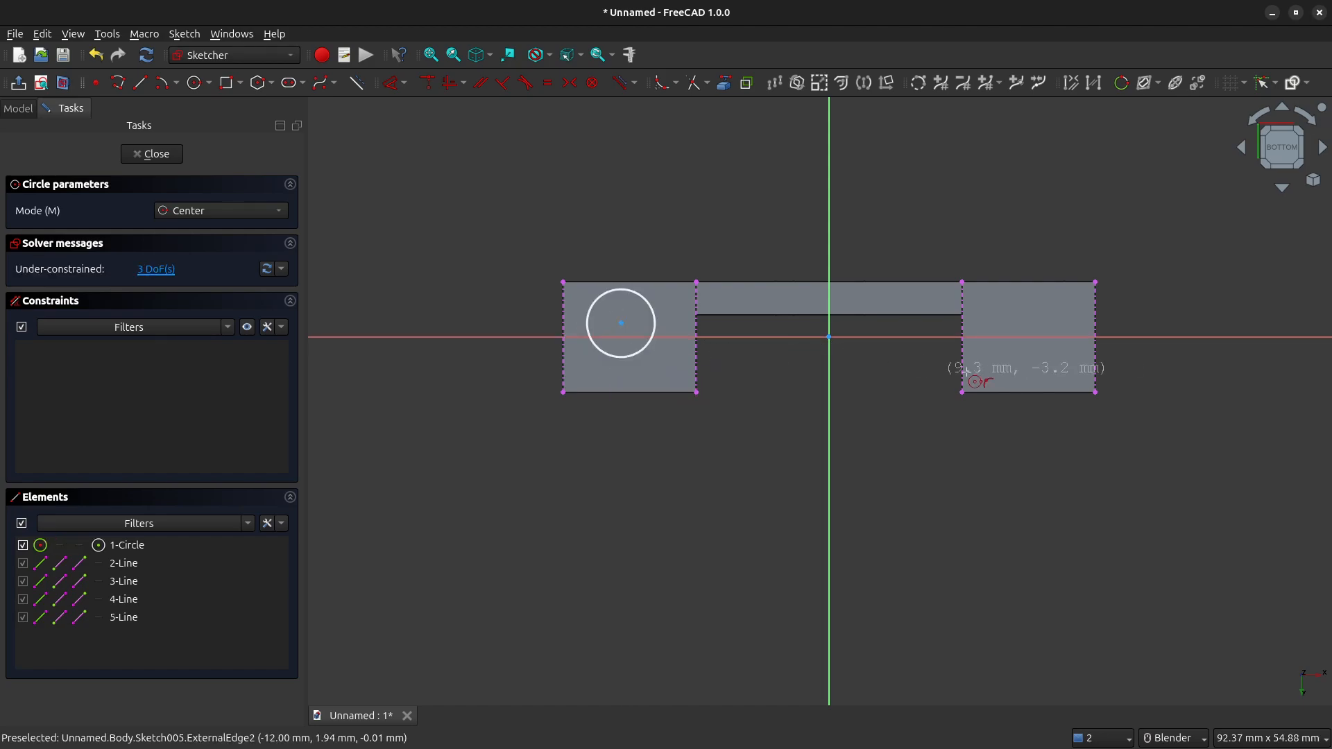
pyautogui.click(1025, 337)
pyautogui.click(1049, 360)
pyautogui.press('Escape')
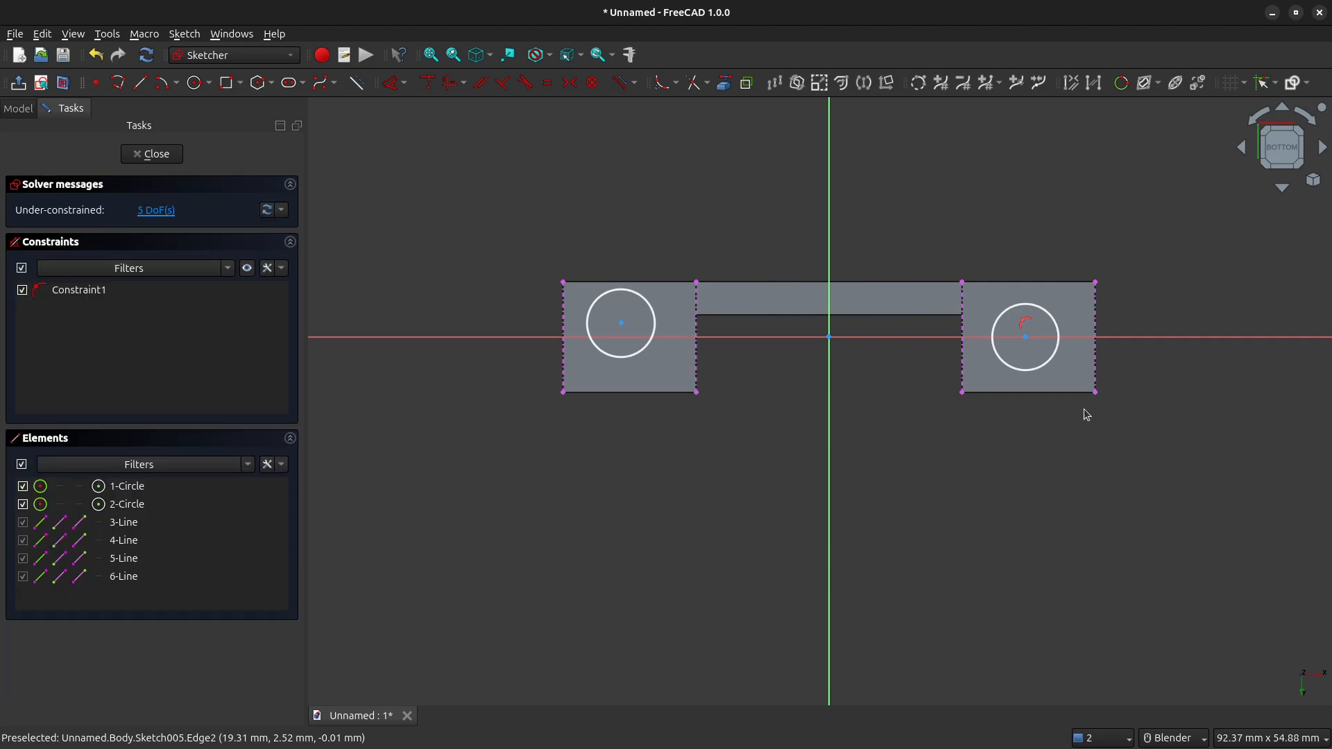
# Delete the automatic constraint on the right circle's centre and move the circle slightly up off the horizontal axis
pyautogui.click(1026, 328)
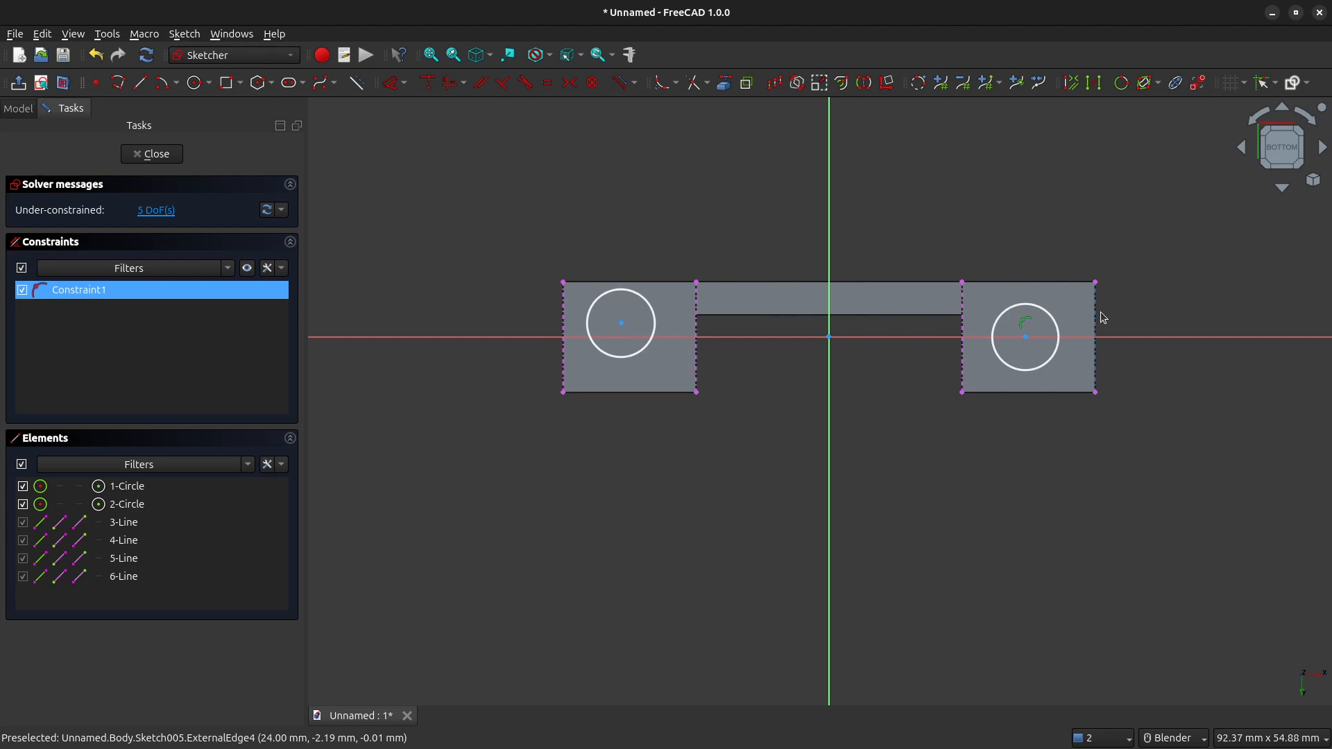
pyautogui.press('Delete')
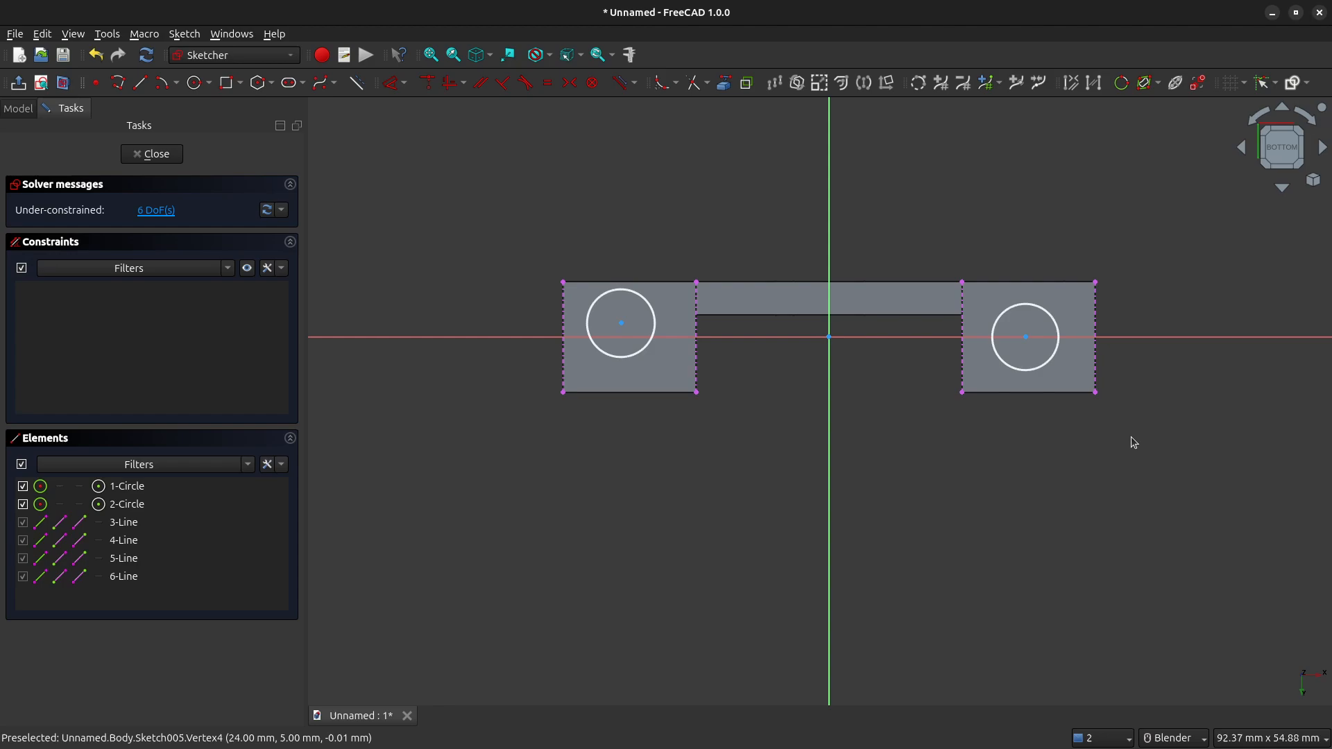
pyautogui.moveTo(1028, 339); pyautogui.dragTo(1025, 334)
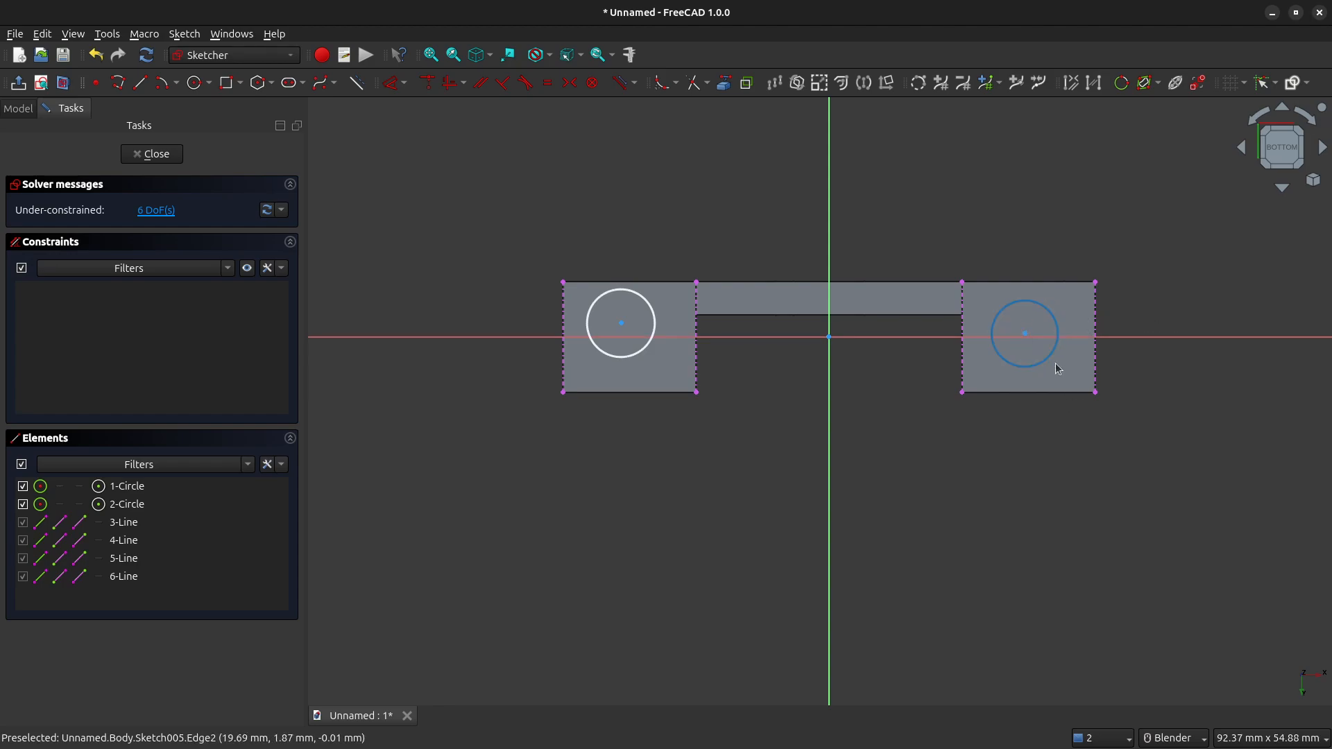
# Constrain the right circle's centre symmetrically between the upper-left and lower-right corners of the right foot
pyautogui.click(967, 288)
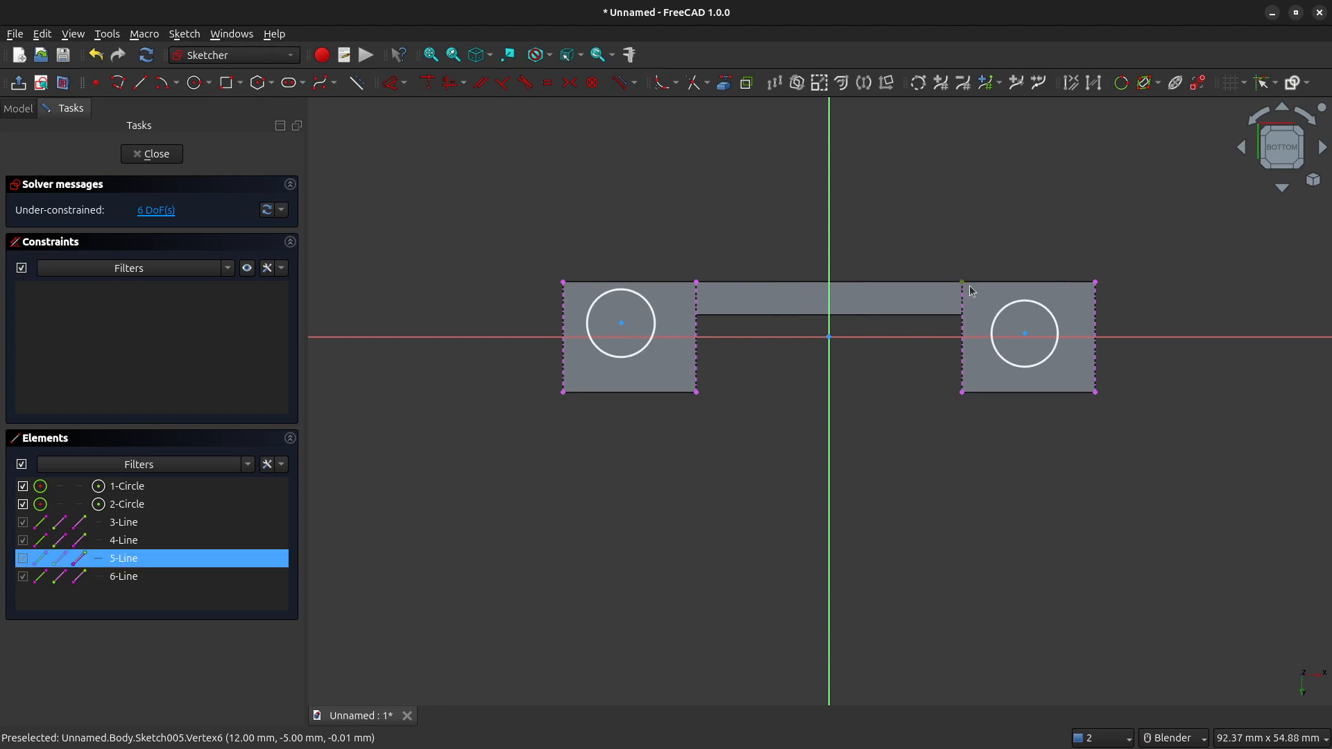
pyautogui.click(1096, 394)
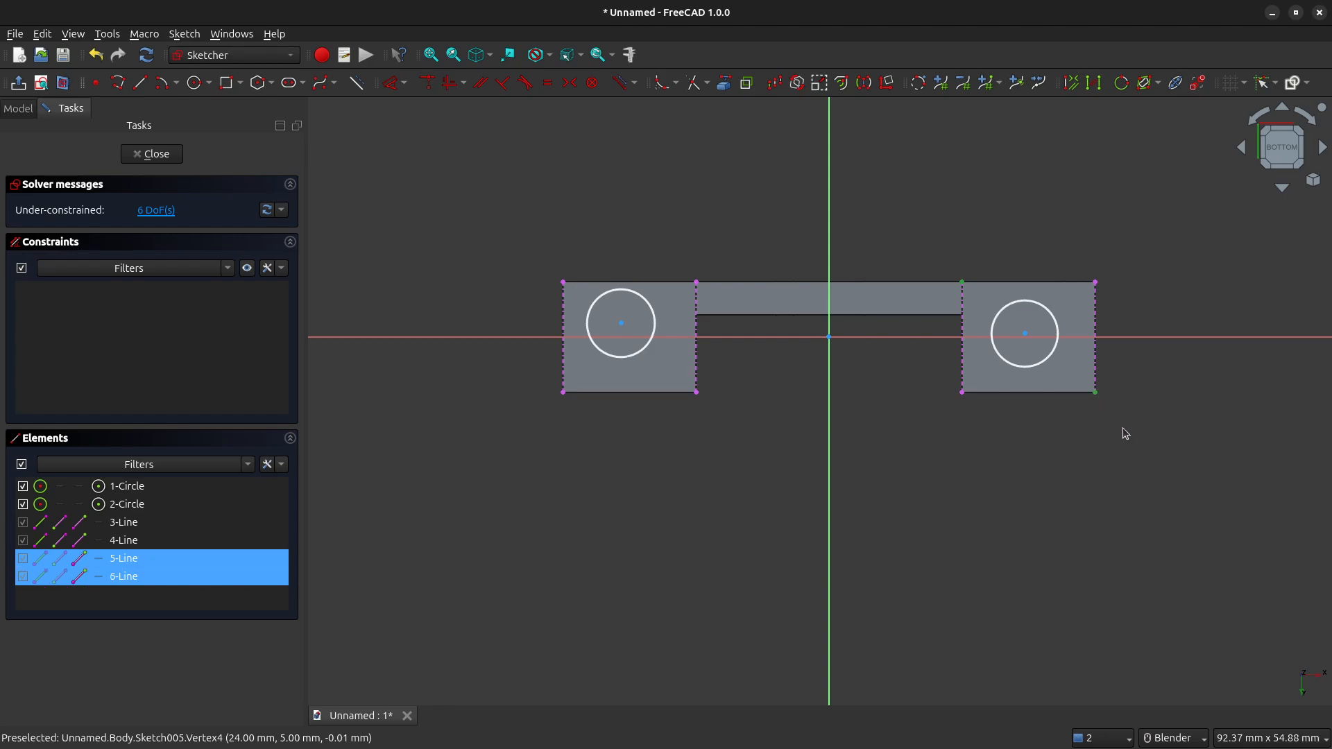
pyautogui.click(1028, 337)
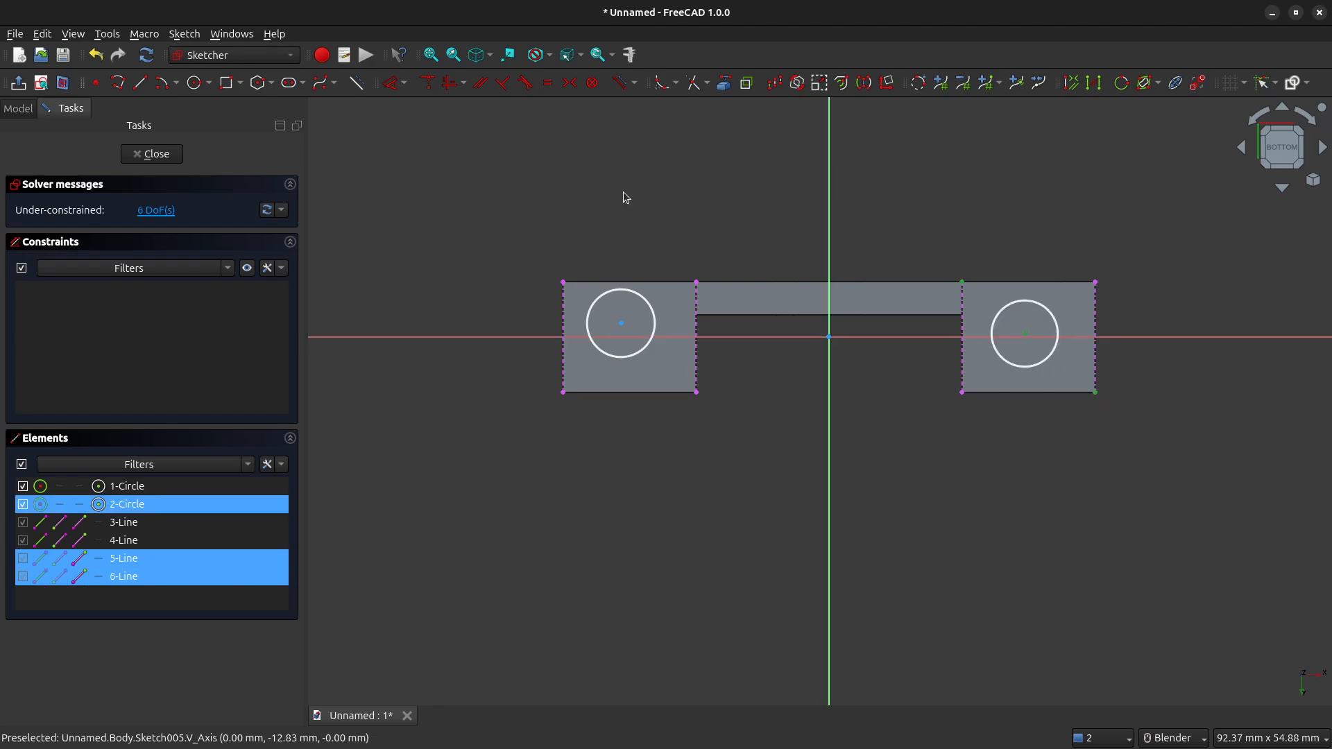
pyautogui.click(569, 82)
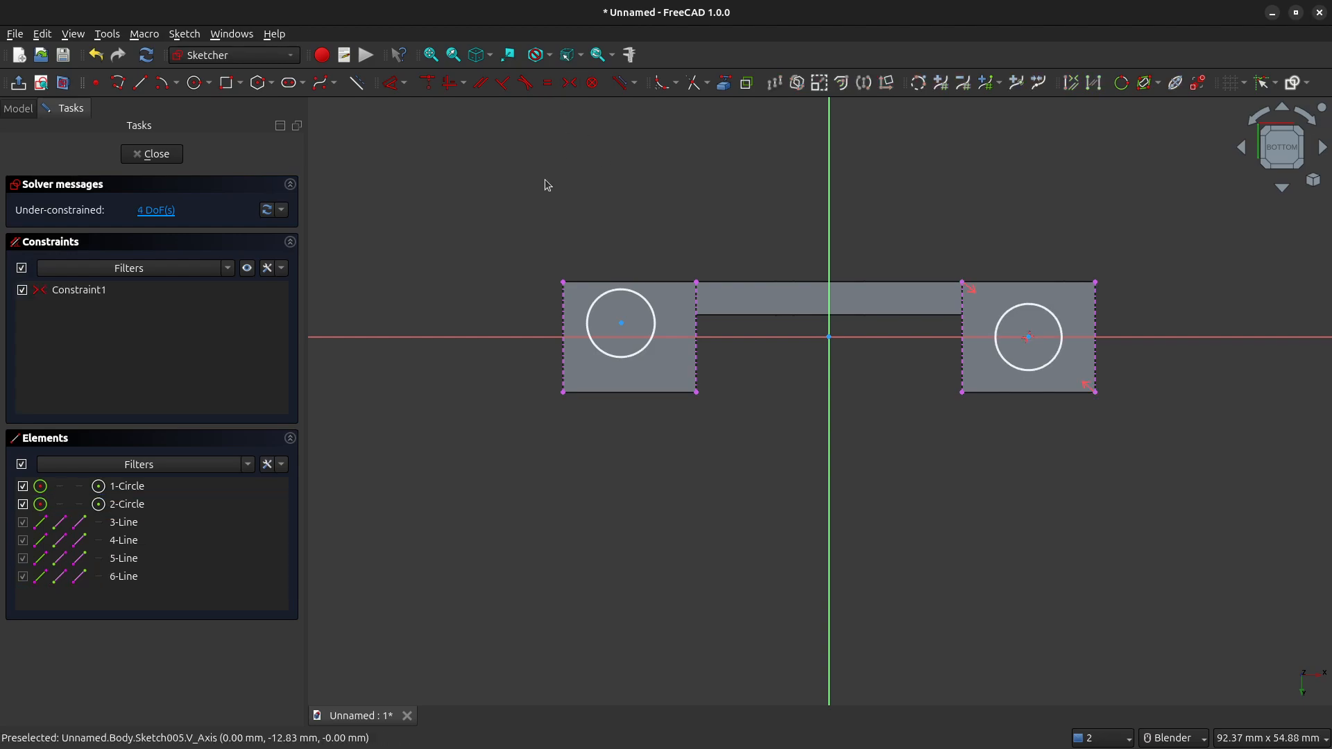
# Constrain the left circle's centre symmetrically between the upper-left and lower-right corners of the left foot
pyautogui.click(563, 283)
pyautogui.click(698, 392)
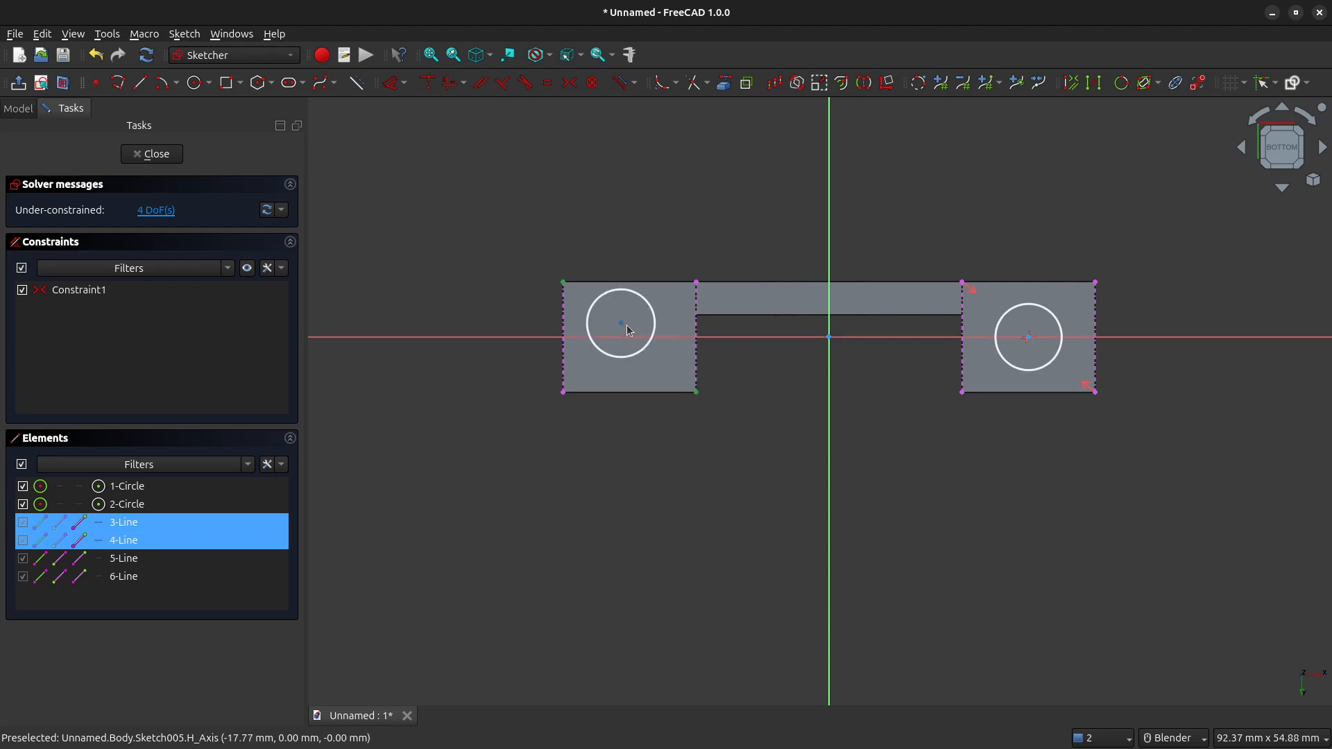
pyautogui.click(621, 323)
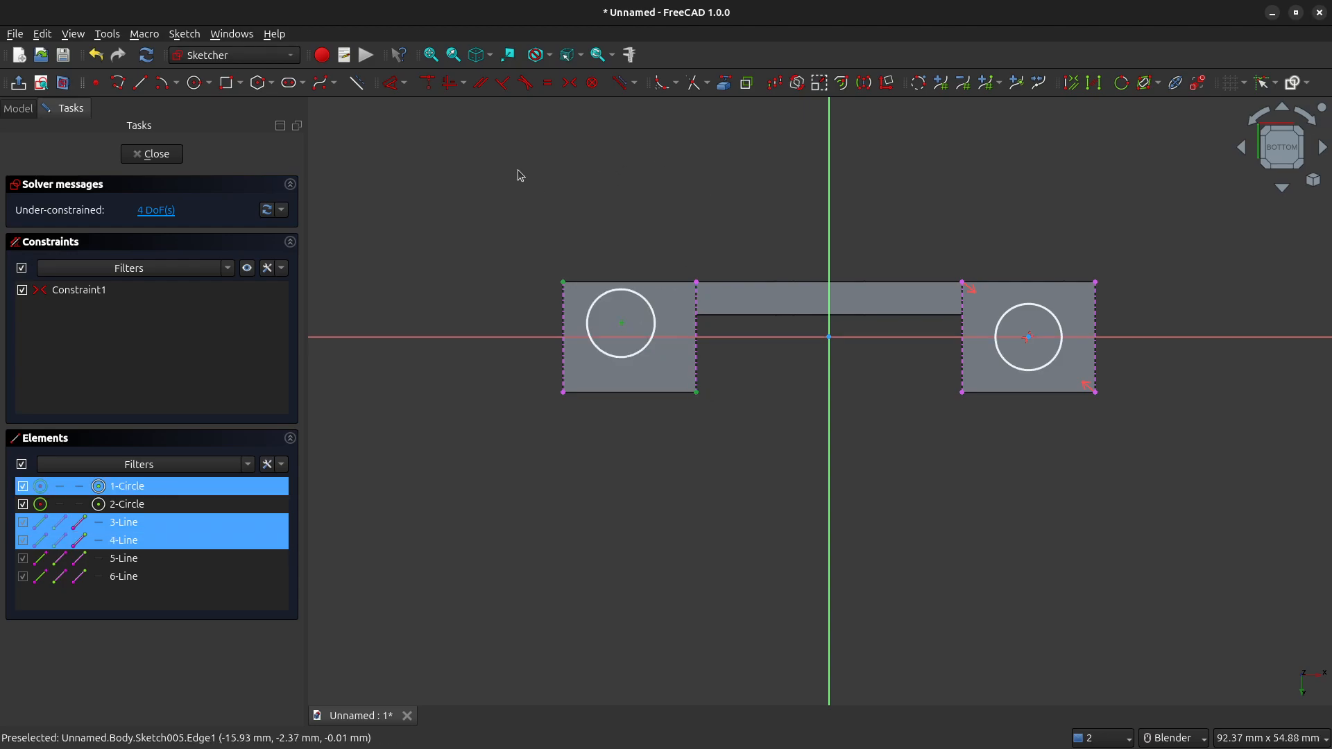
pyautogui.click(570, 84)
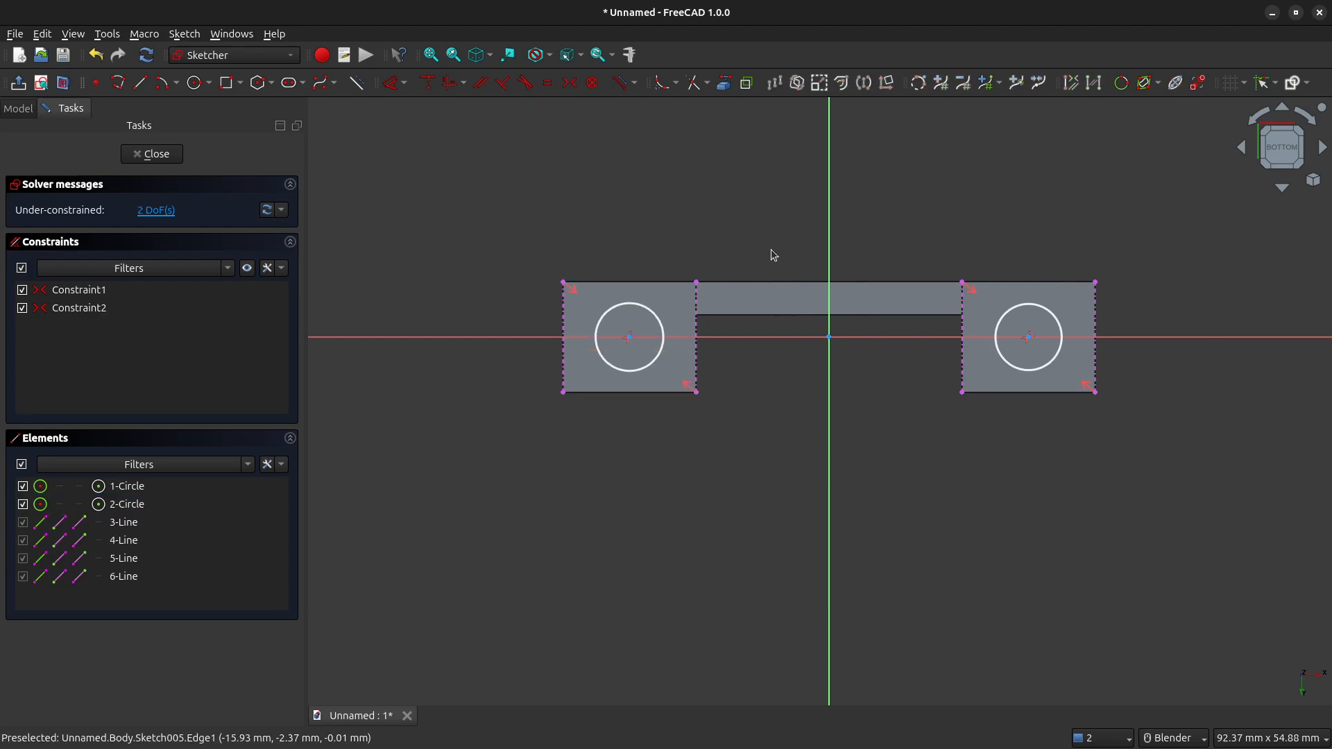
# Apply an equal constraint to the two foot circles
pyautogui.click(668, 322)
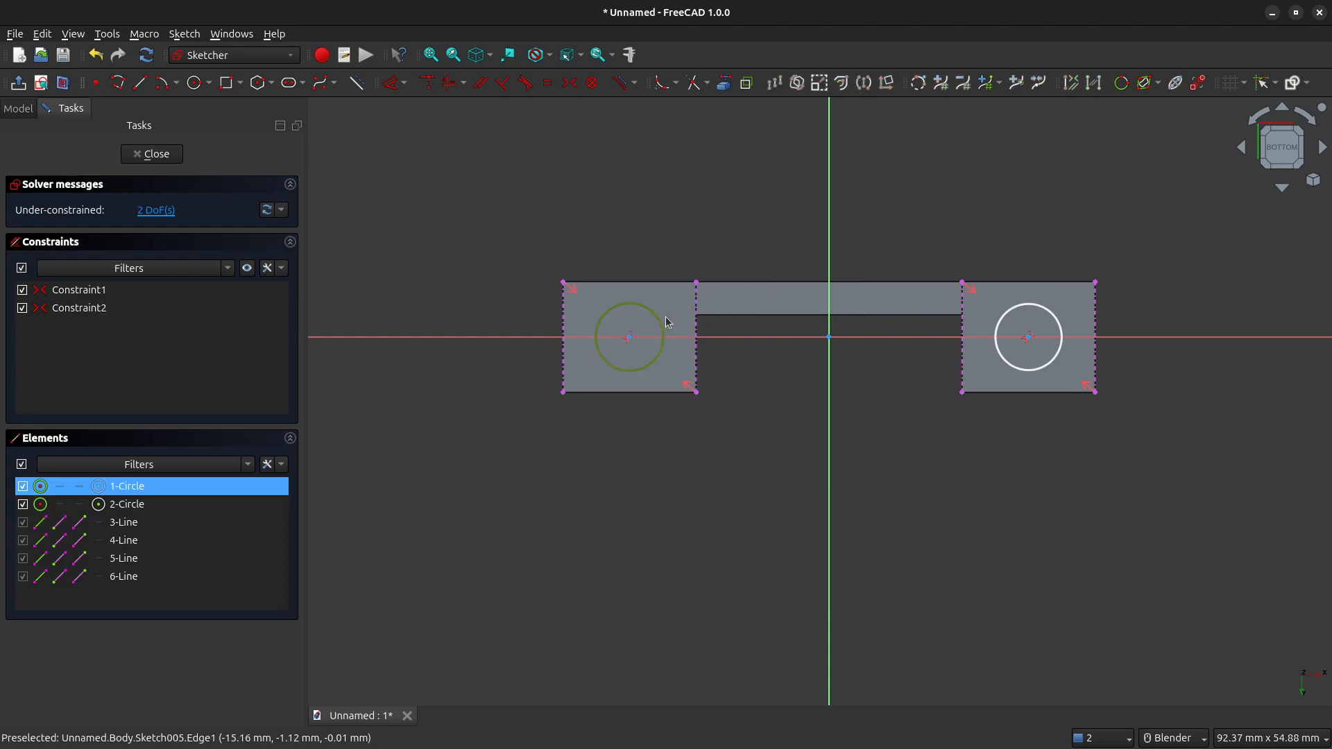
pyautogui.click(1012, 317)
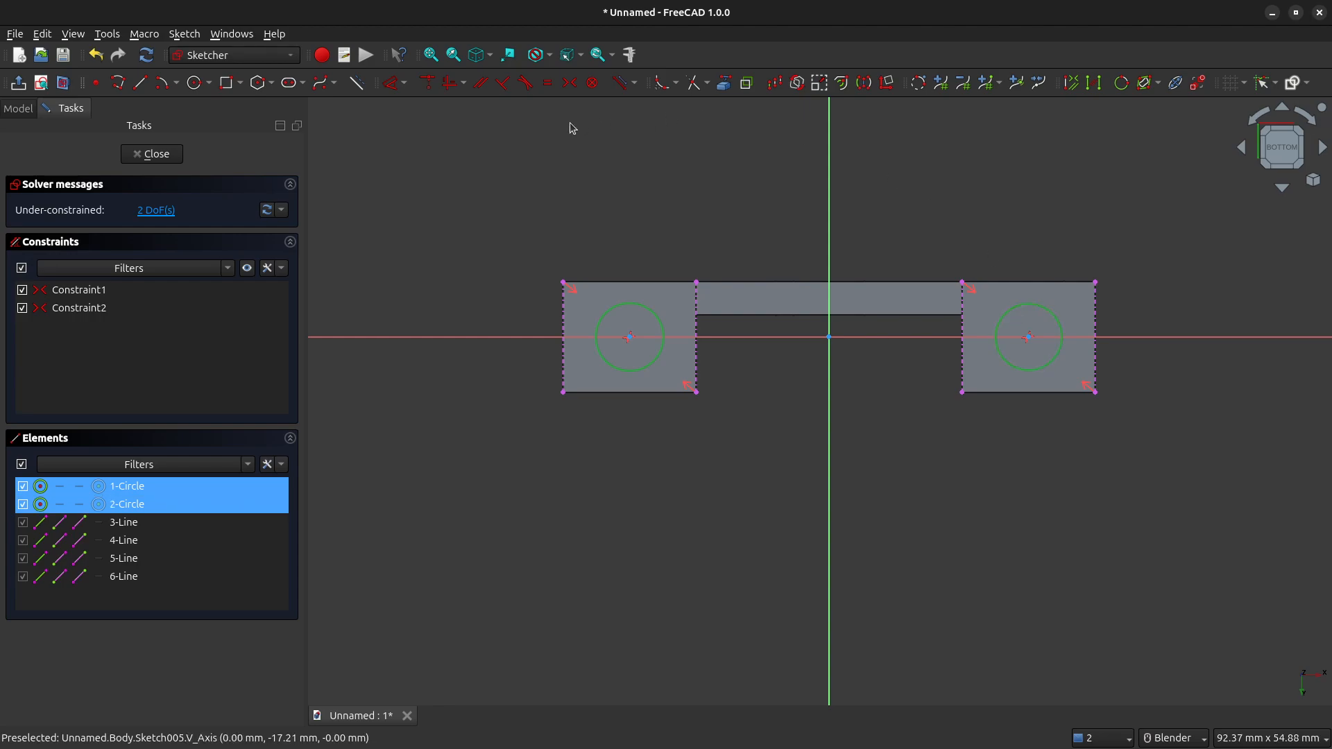
pyautogui.click(548, 83)
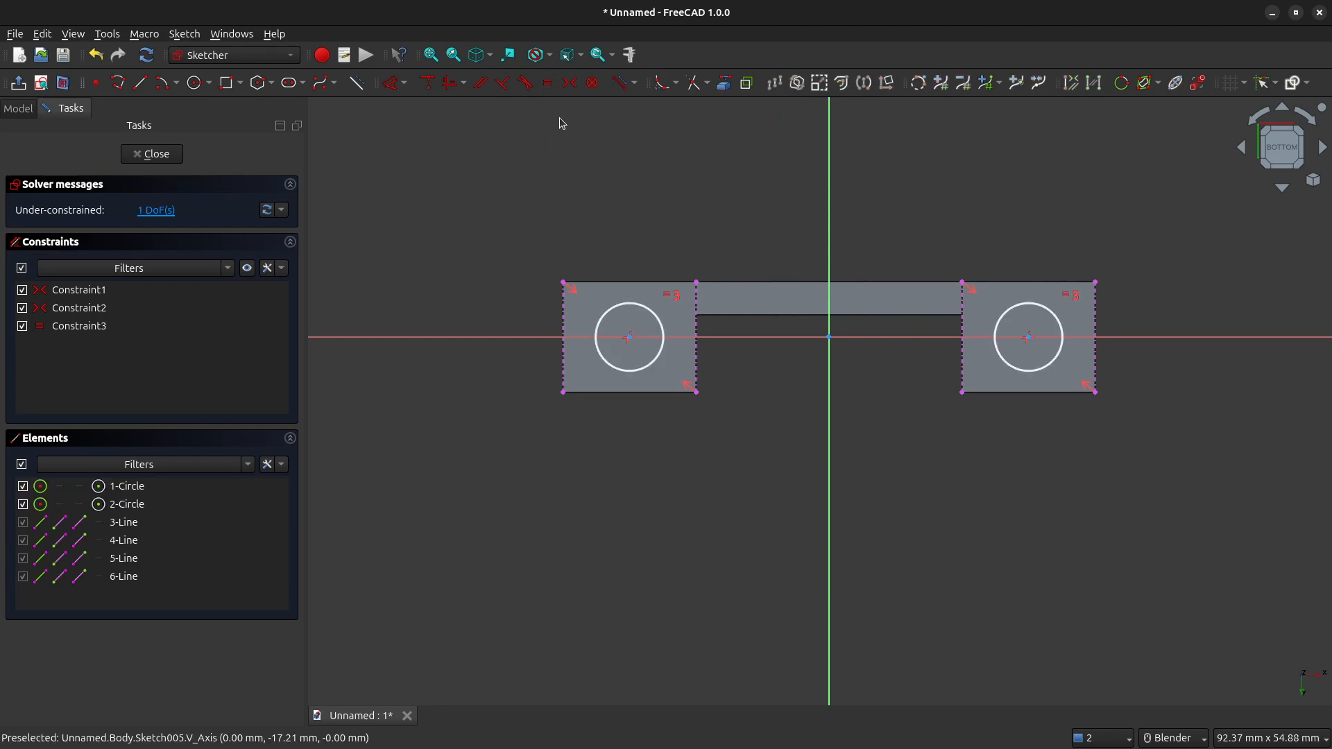
# Constrain the left foot circle's diameter to 2.8 mm
pyautogui.click(623, 306)
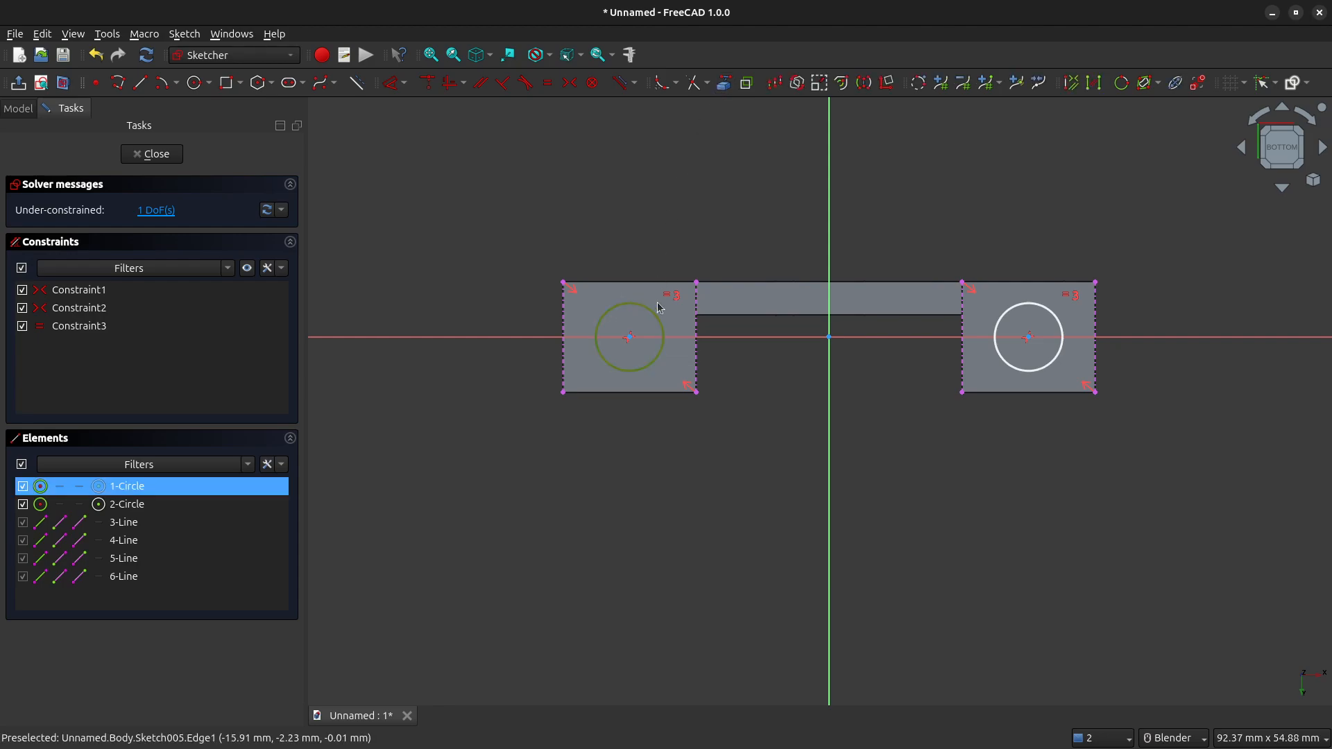
pyautogui.click(405, 84)
pyautogui.click(458, 210)
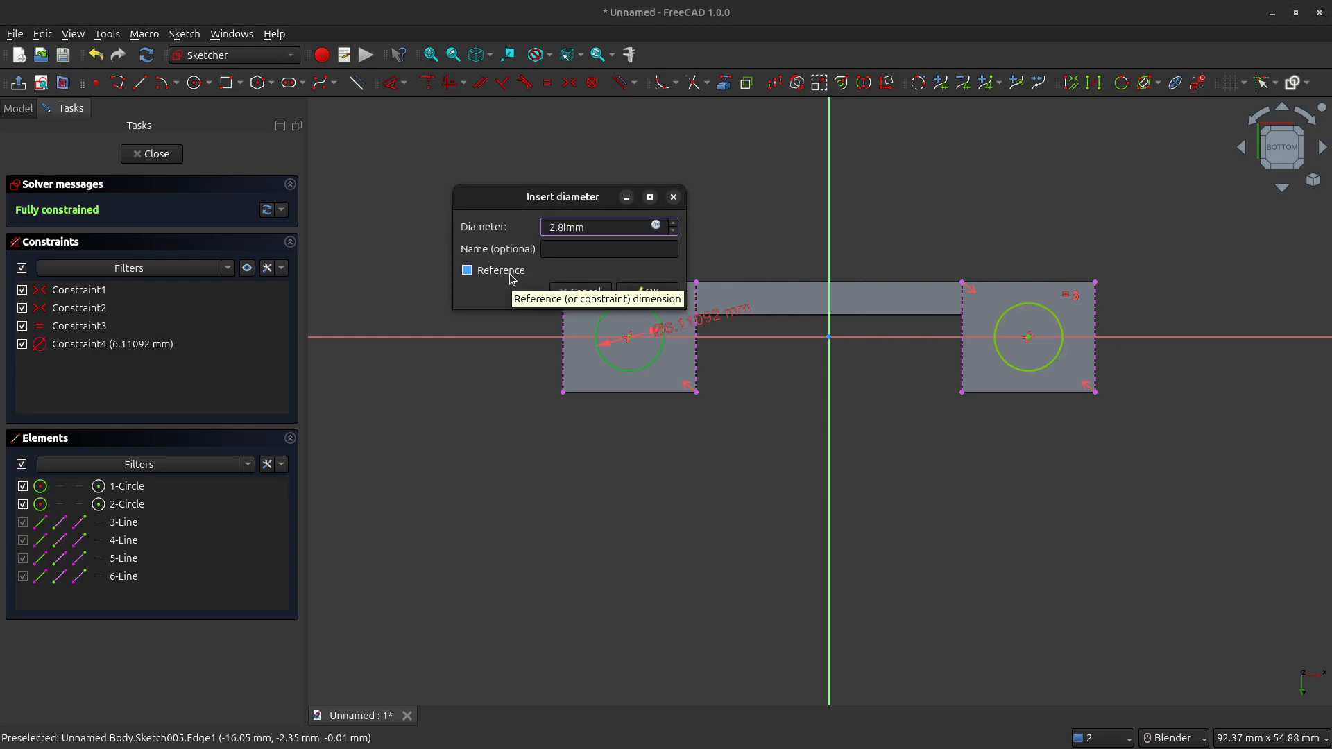
pyautogui.press('Return')
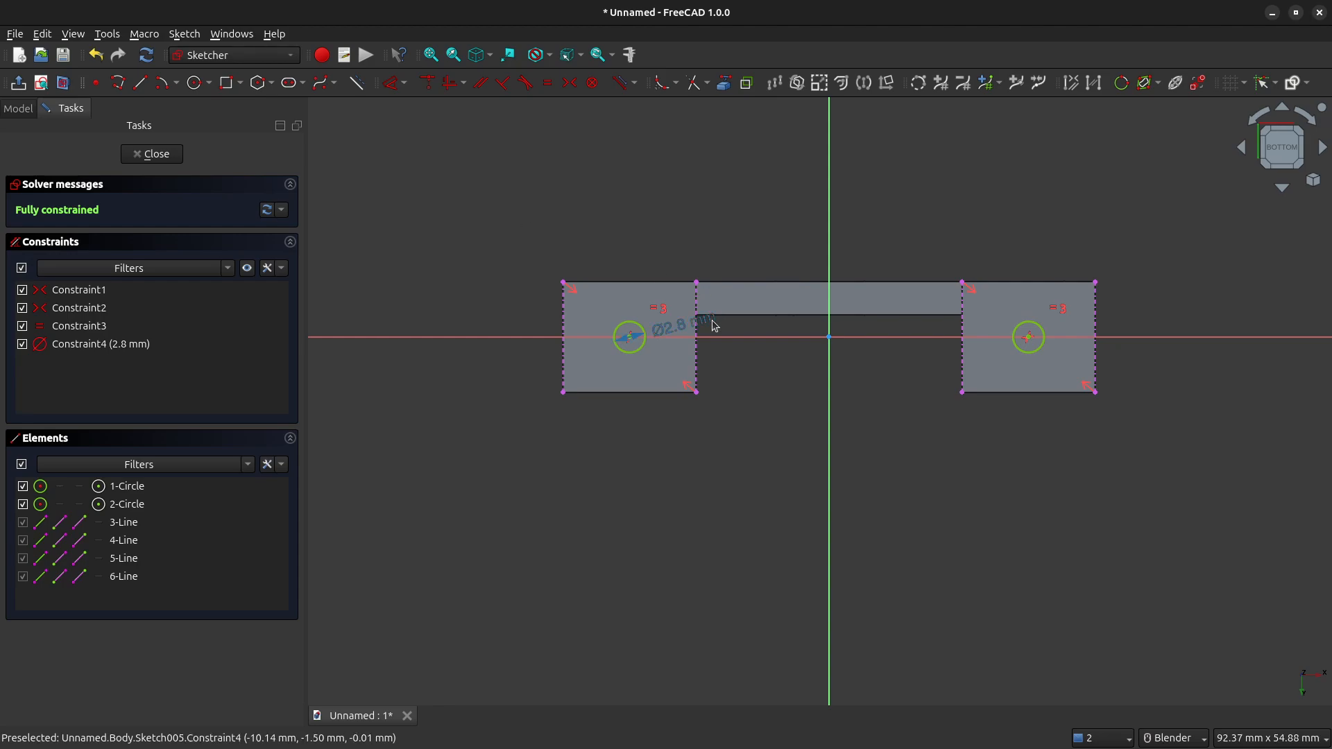
# Move the diameter label clear below the left foot and close the sketch
pyautogui.moveTo(699, 332)
pyautogui.mouseDown()
pyautogui.moveTo(675, 425)
pyautogui.moveTo(687, 455)
pyautogui.mouseUp()
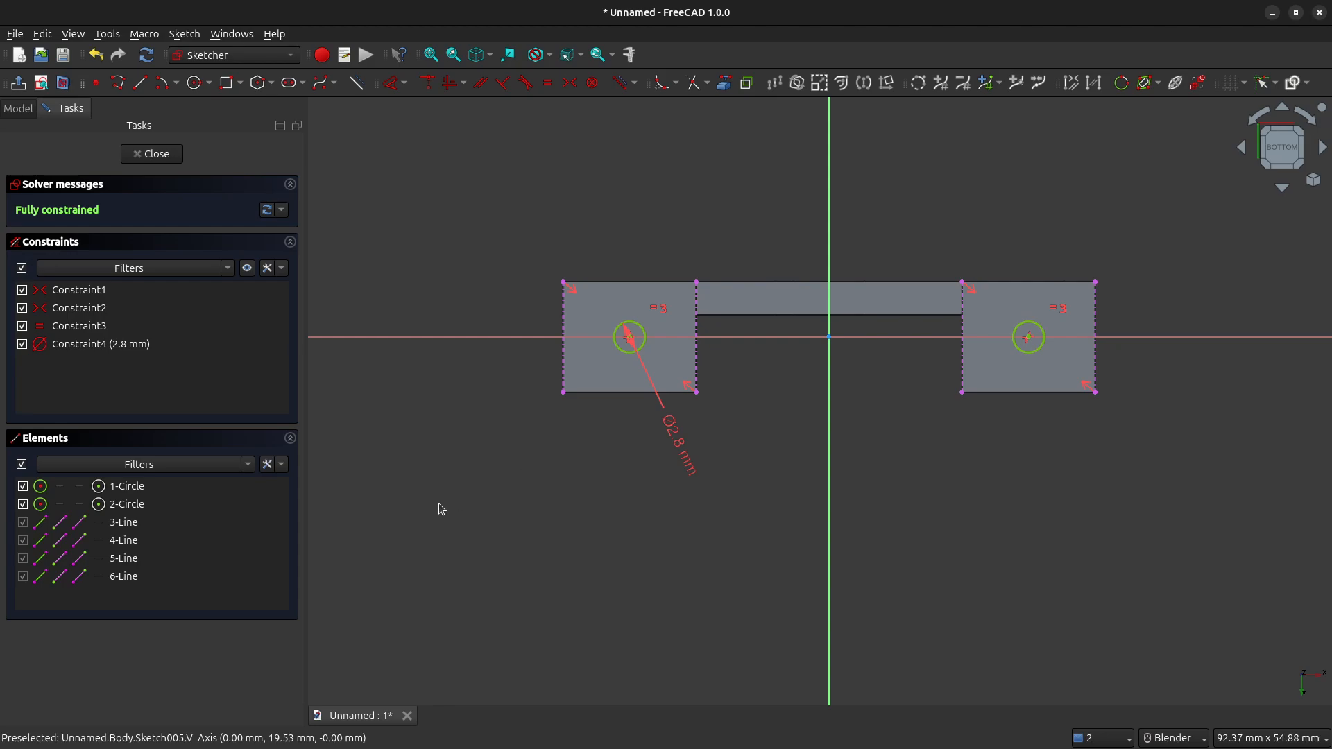
pyautogui.moveTo(683, 448); pyautogui.dragTo(694, 439)
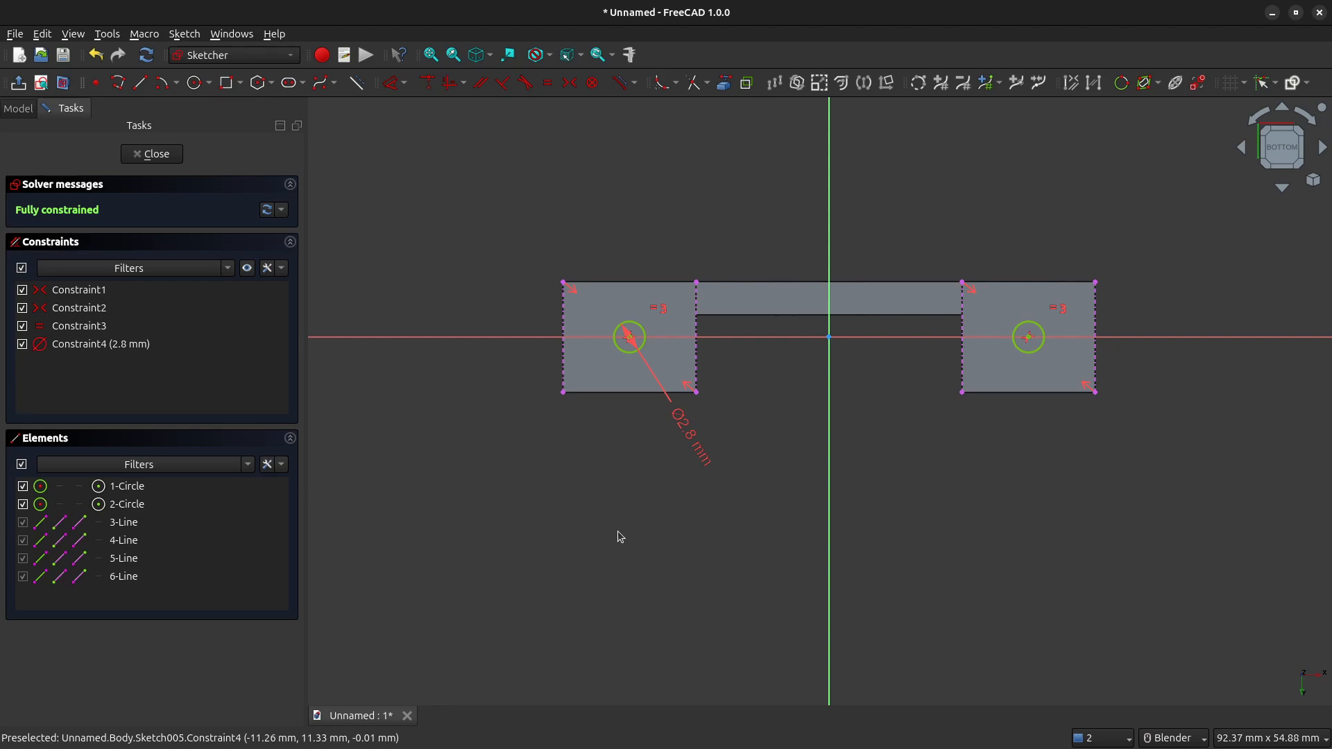
pyautogui.click(166, 163)
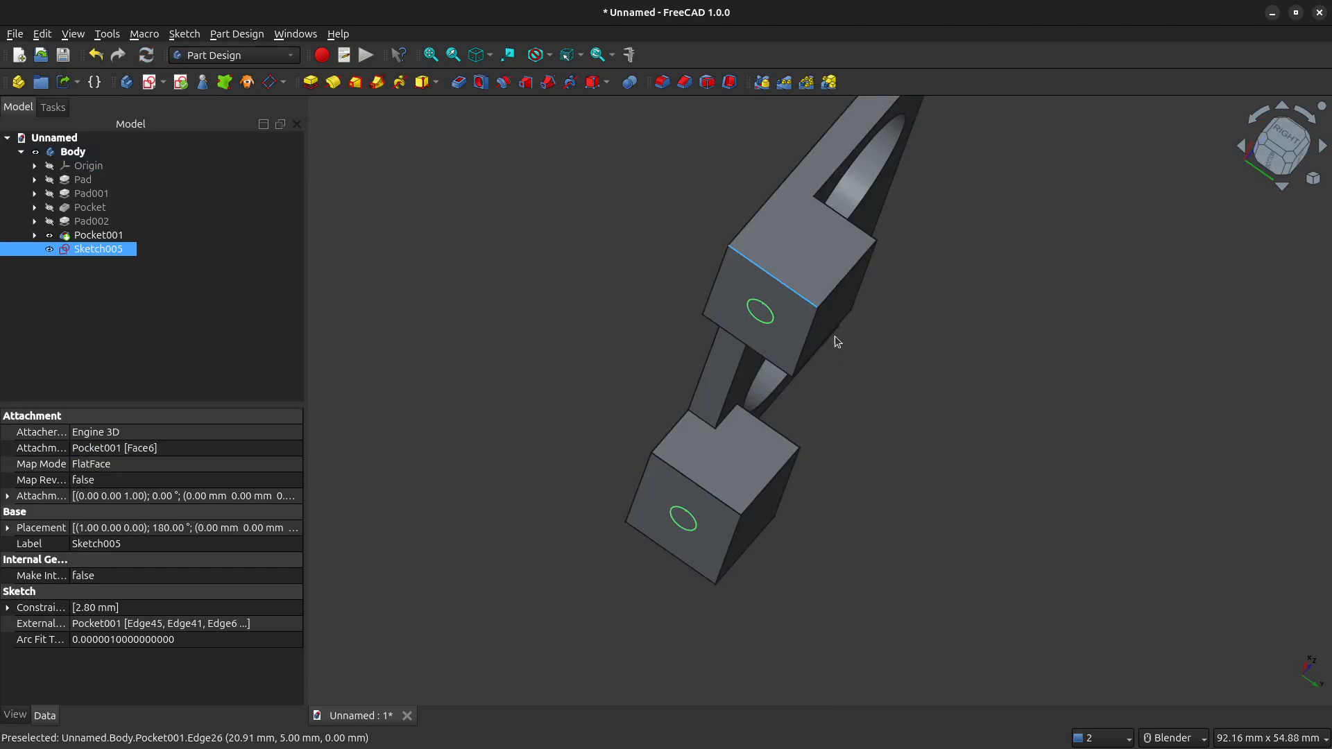
# Pocket the sketch with the two foot circles to a depth of 10 mm
pyautogui.moveTo(835, 336); pyautogui.dragTo(714, 360, button='middle')
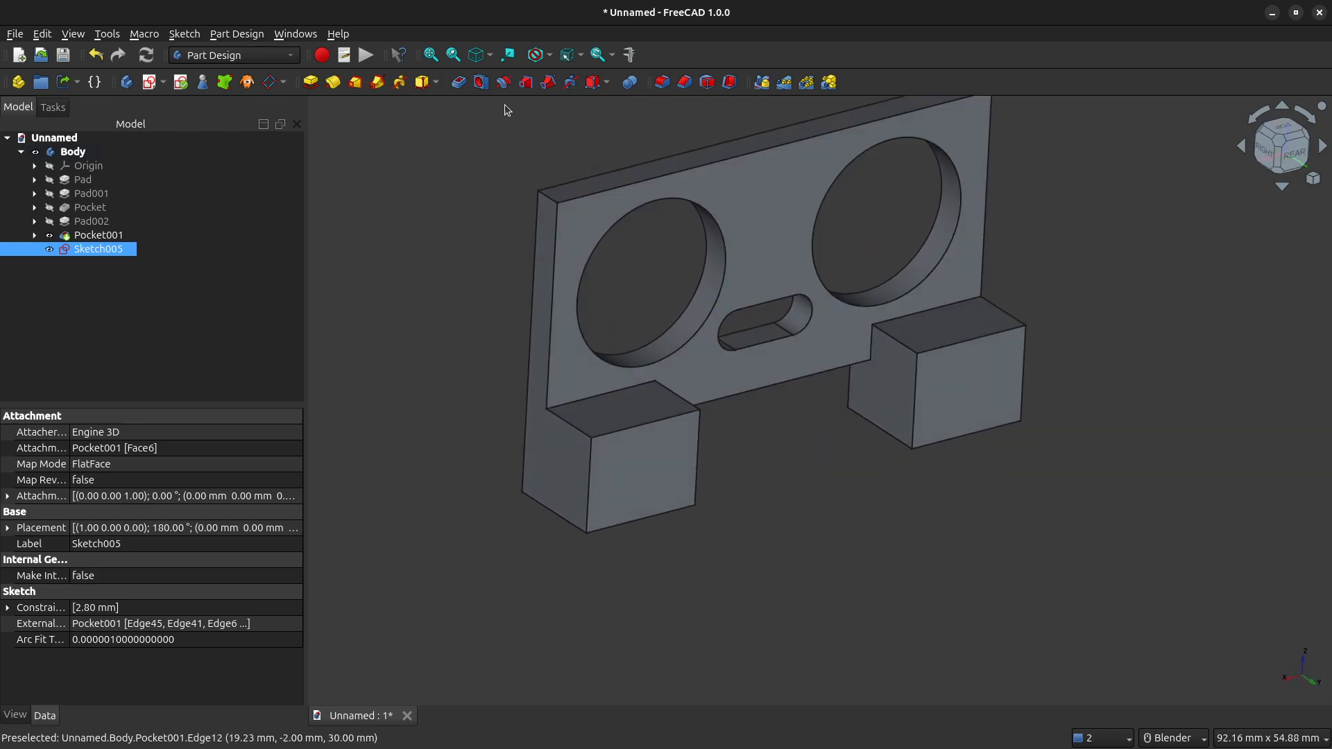
pyautogui.click(460, 84)
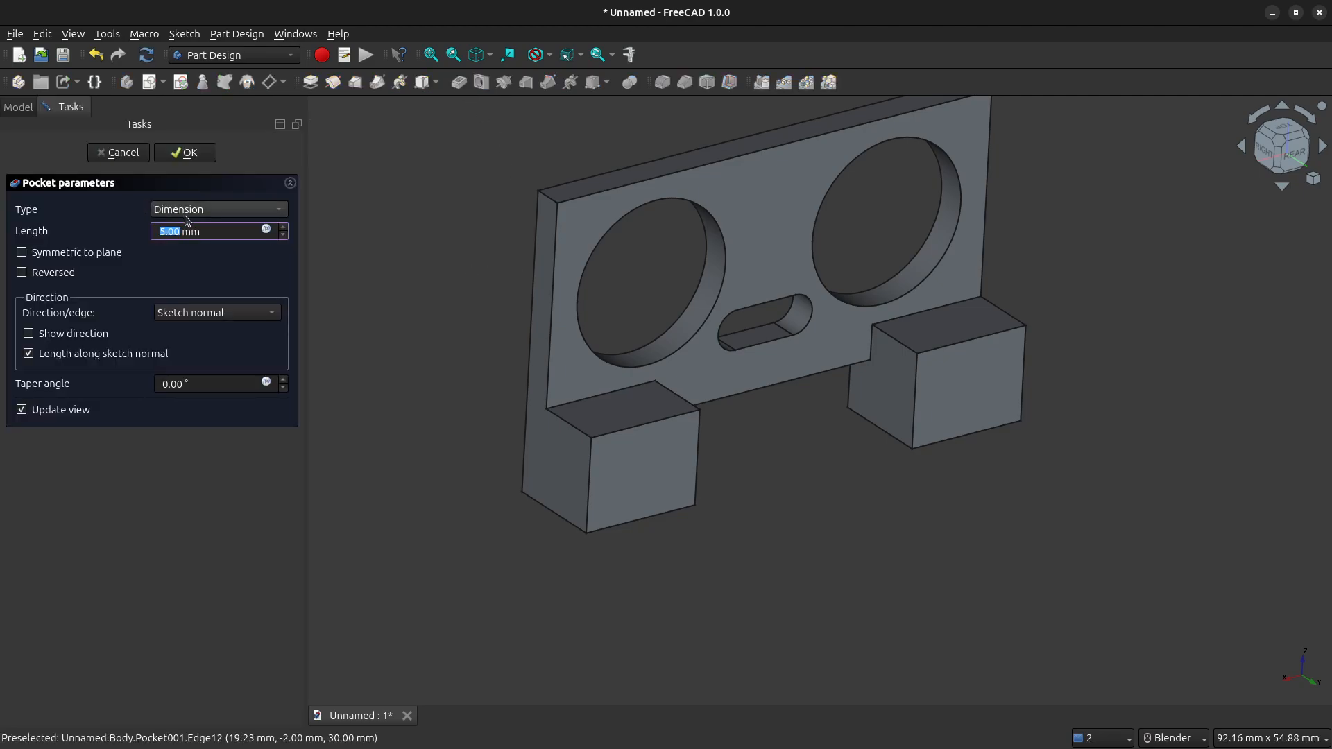
pyautogui.write('10')
pyautogui.press('Return')
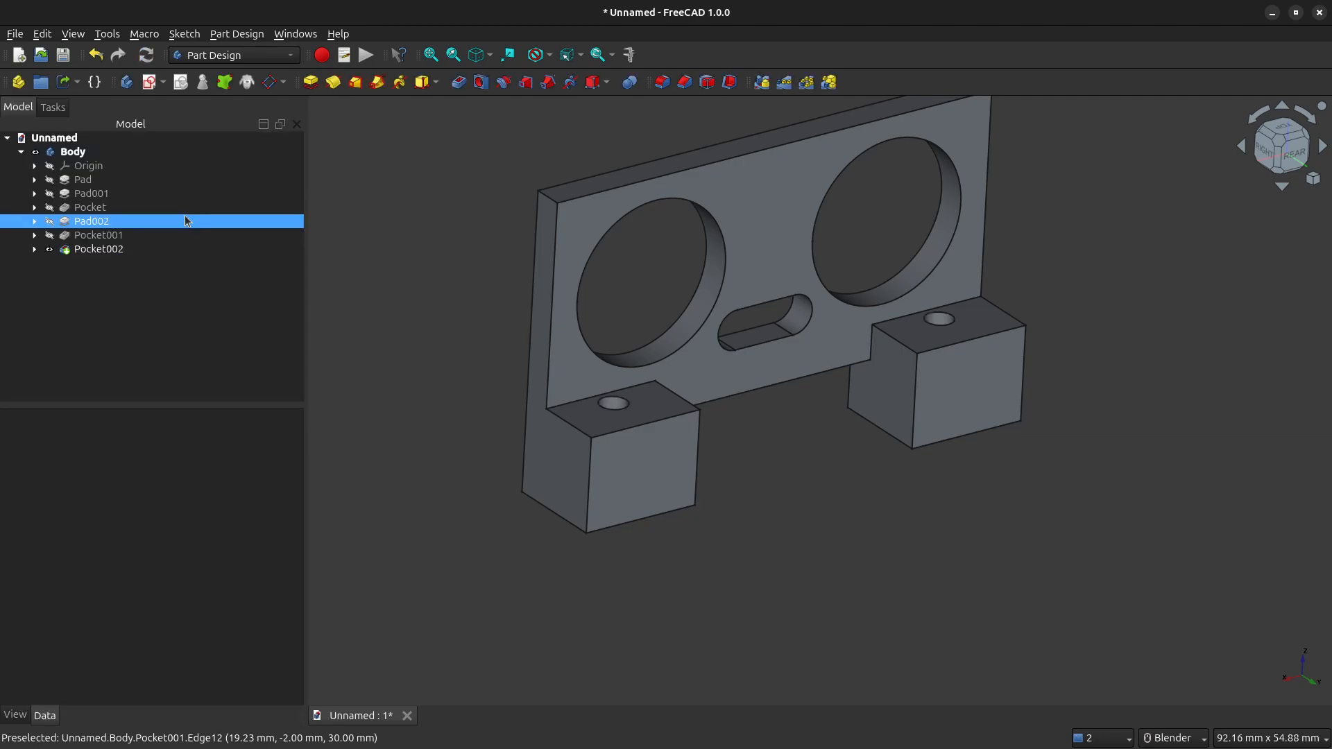
# Start a sketch on the foot-side face of the upright wall and project the wall's top edge as external geometry
pyautogui.moveTo(780, 287); pyautogui.dragTo(740, 320, button='middle')
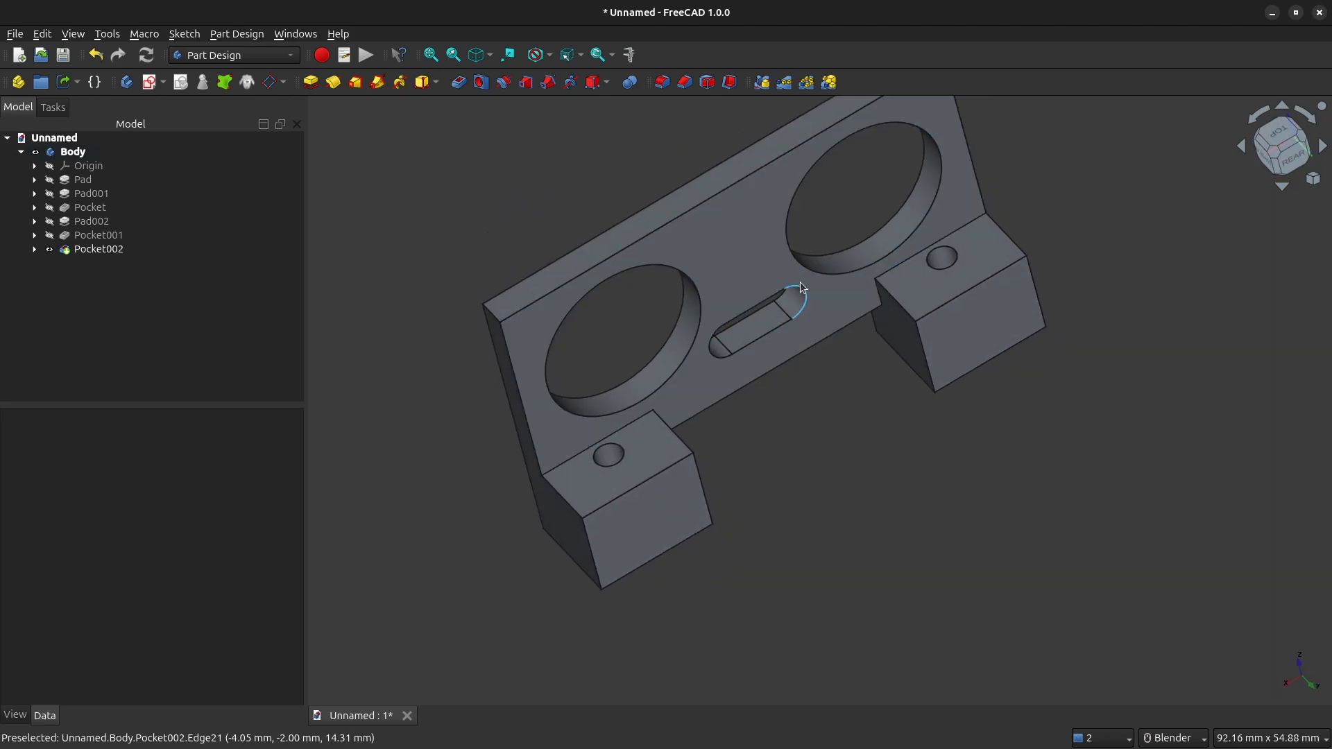
pyautogui.moveTo(799, 387); pyautogui.dragTo(824, 372, button='middle')
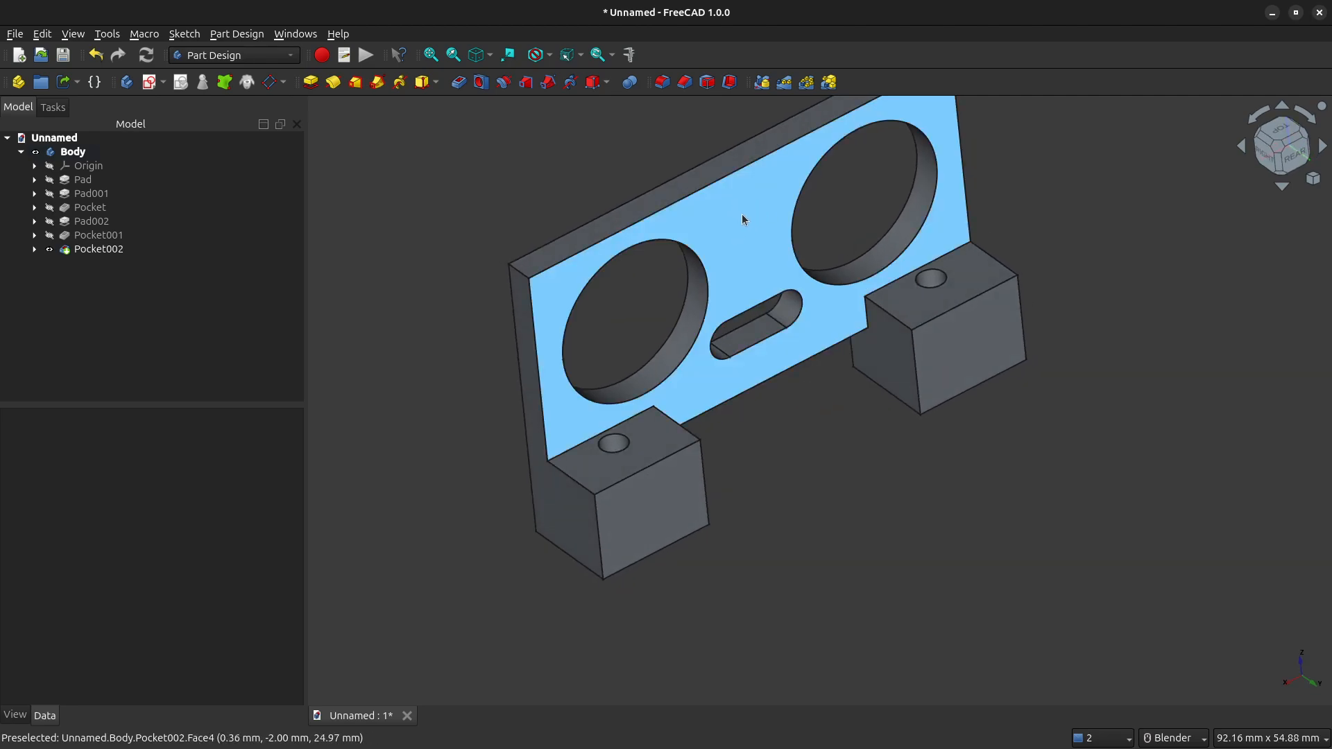
pyautogui.moveTo(742, 220); pyautogui.dragTo(825, 277, button='middle')
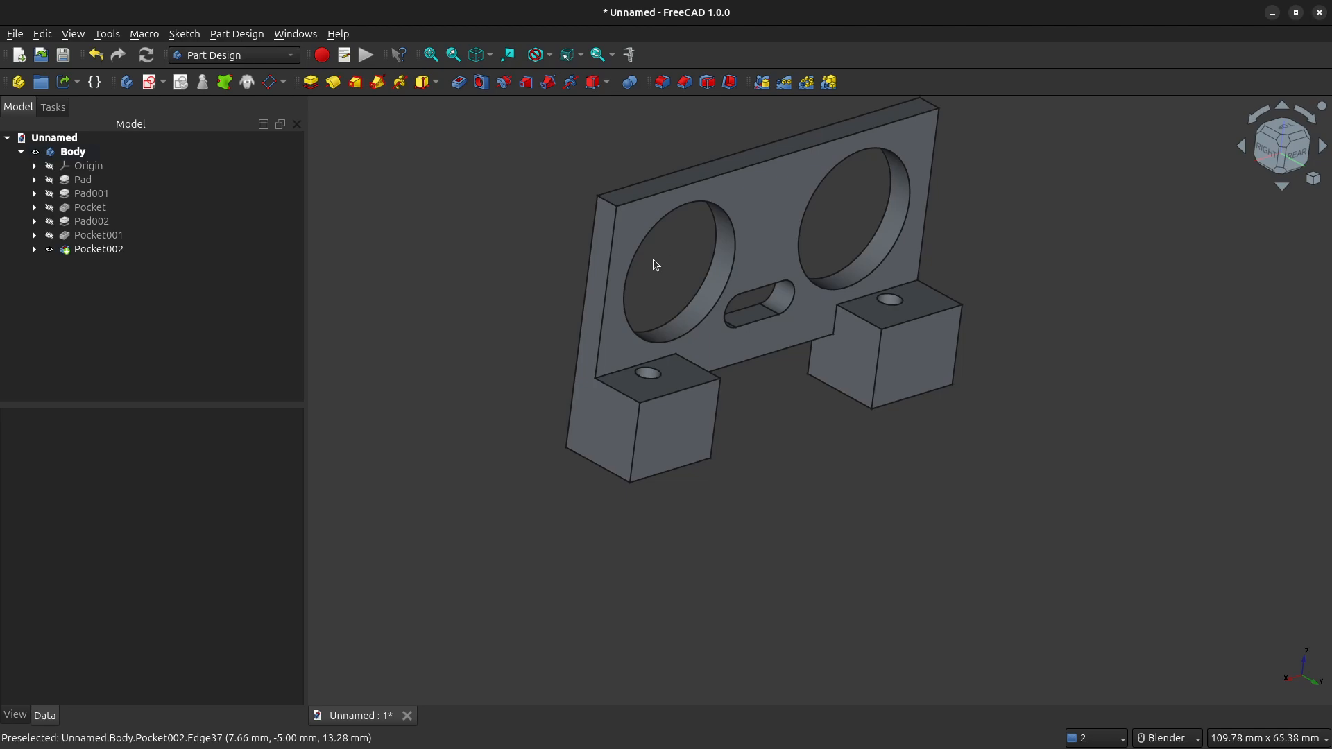
pyautogui.click(777, 183)
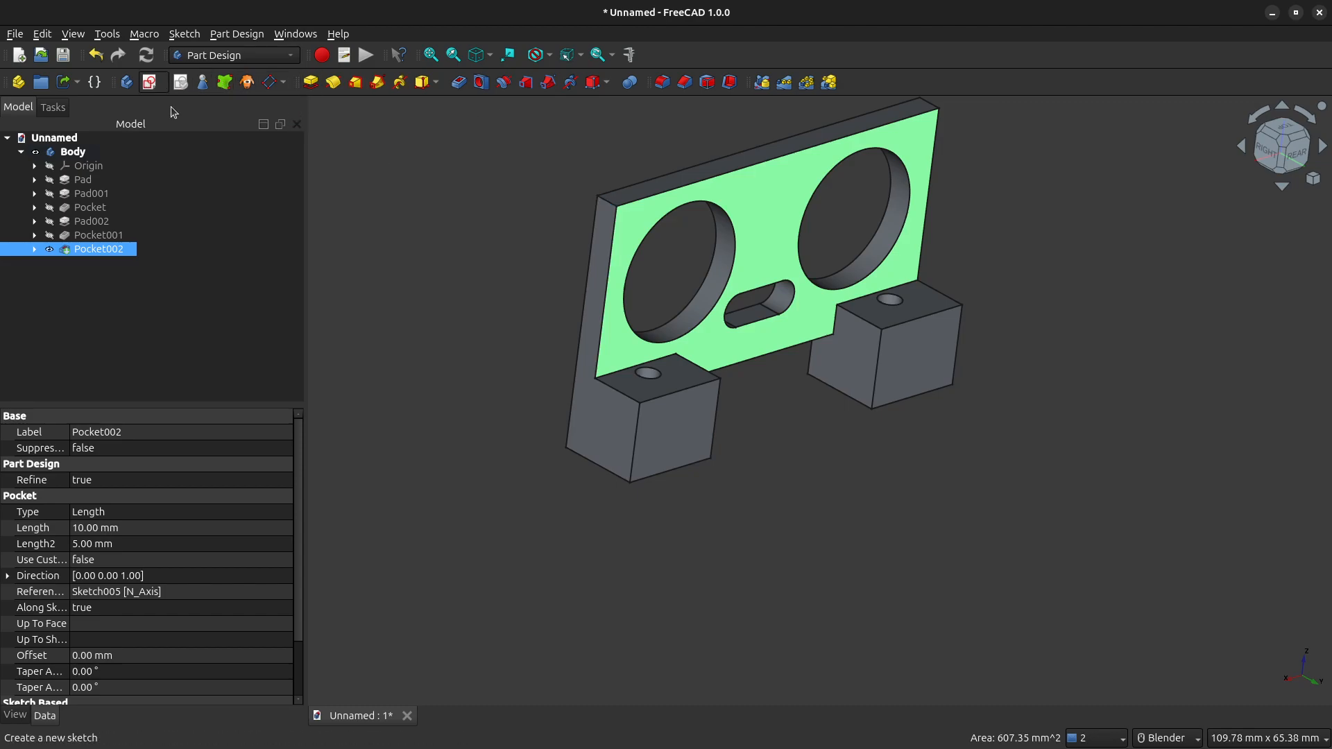
pyautogui.scroll(5, 826, 252)
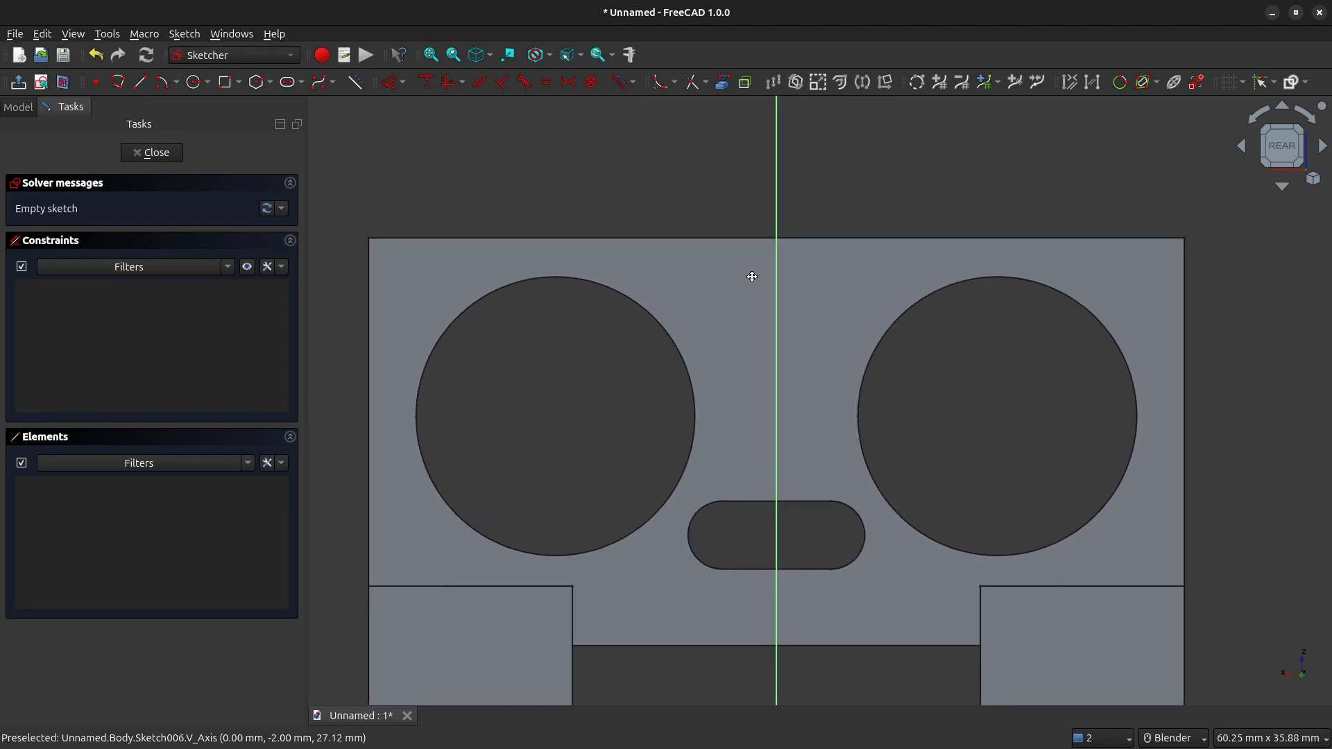
pyautogui.keyDown('shift'); pyautogui.moveTo(750, 277); pyautogui.dragTo(762, 234, button='middle'); pyautogui.keyUp('shift')
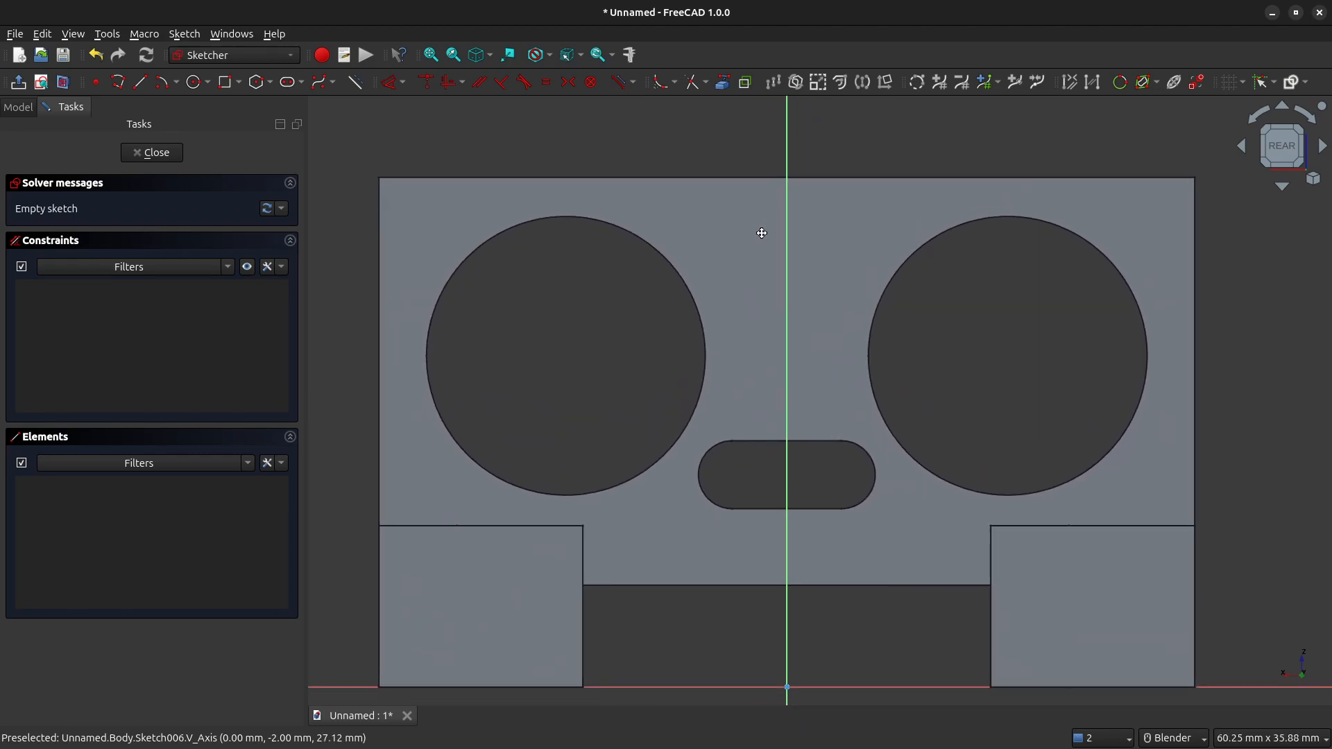
pyautogui.click(722, 81)
pyautogui.click(764, 177)
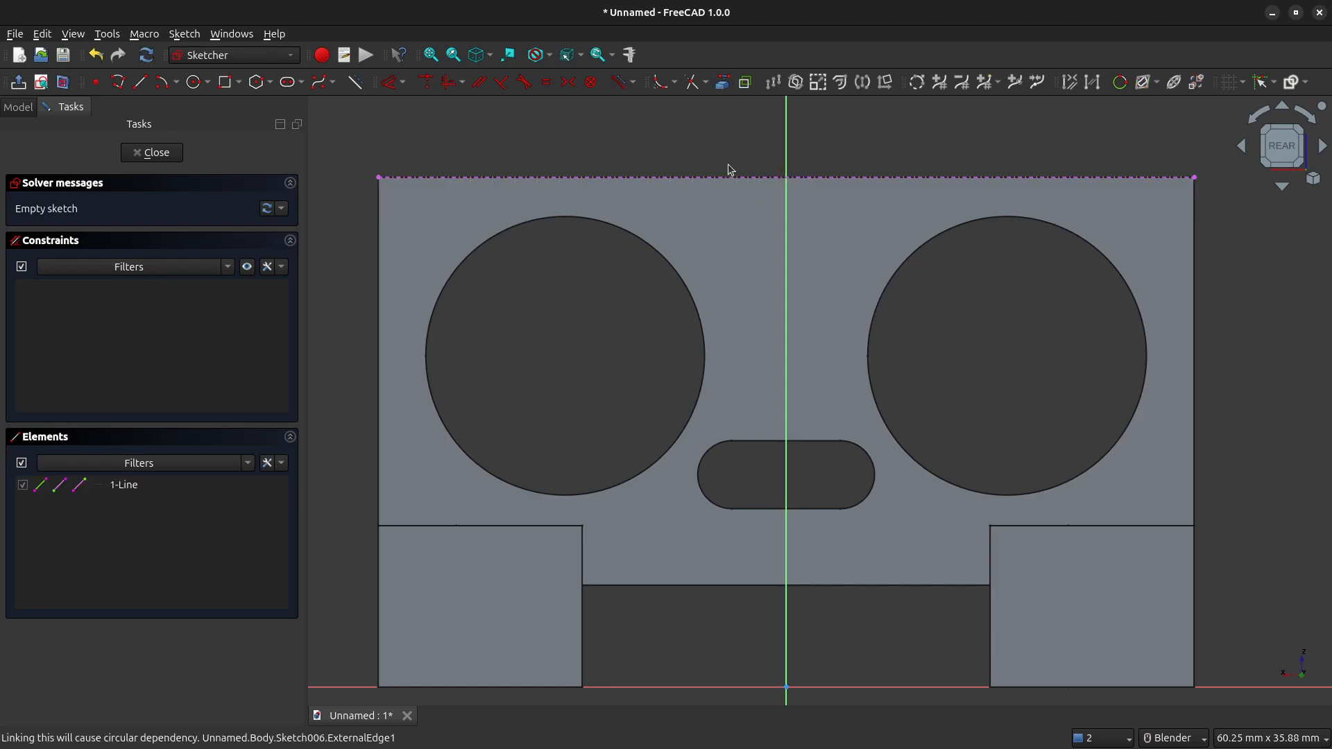
# Sketch a rectangle about 11.6 mm wide and 4.6 mm high hanging down from the projected top edge, across the vertical axis
pyautogui.click(225, 83)
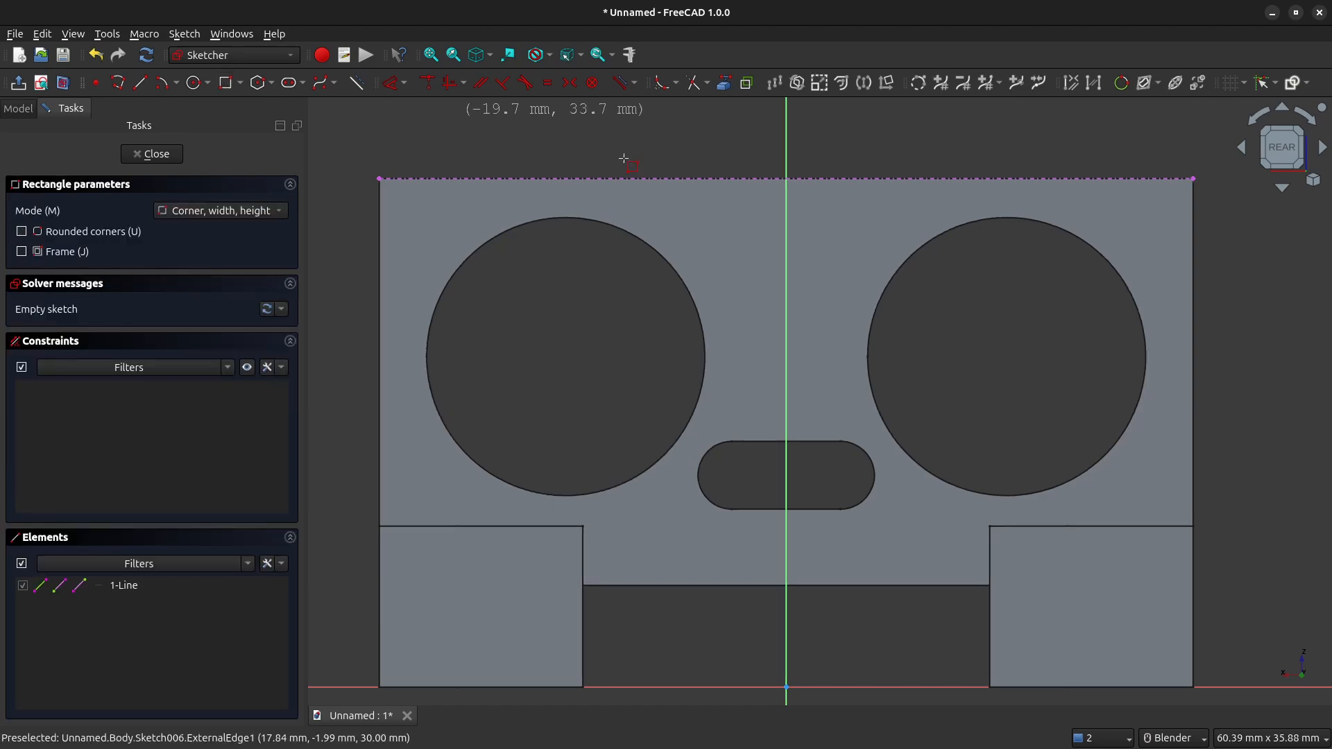
pyautogui.click(684, 179)
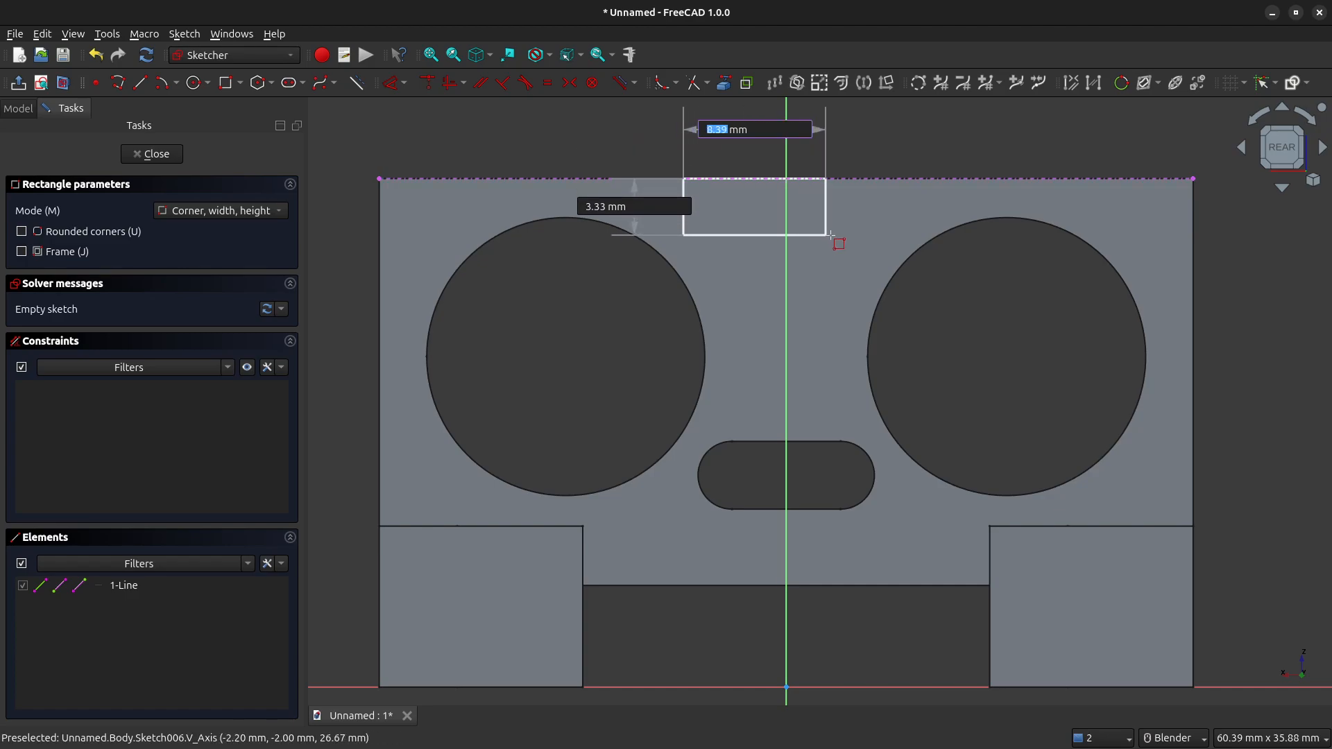
pyautogui.click(880, 257)
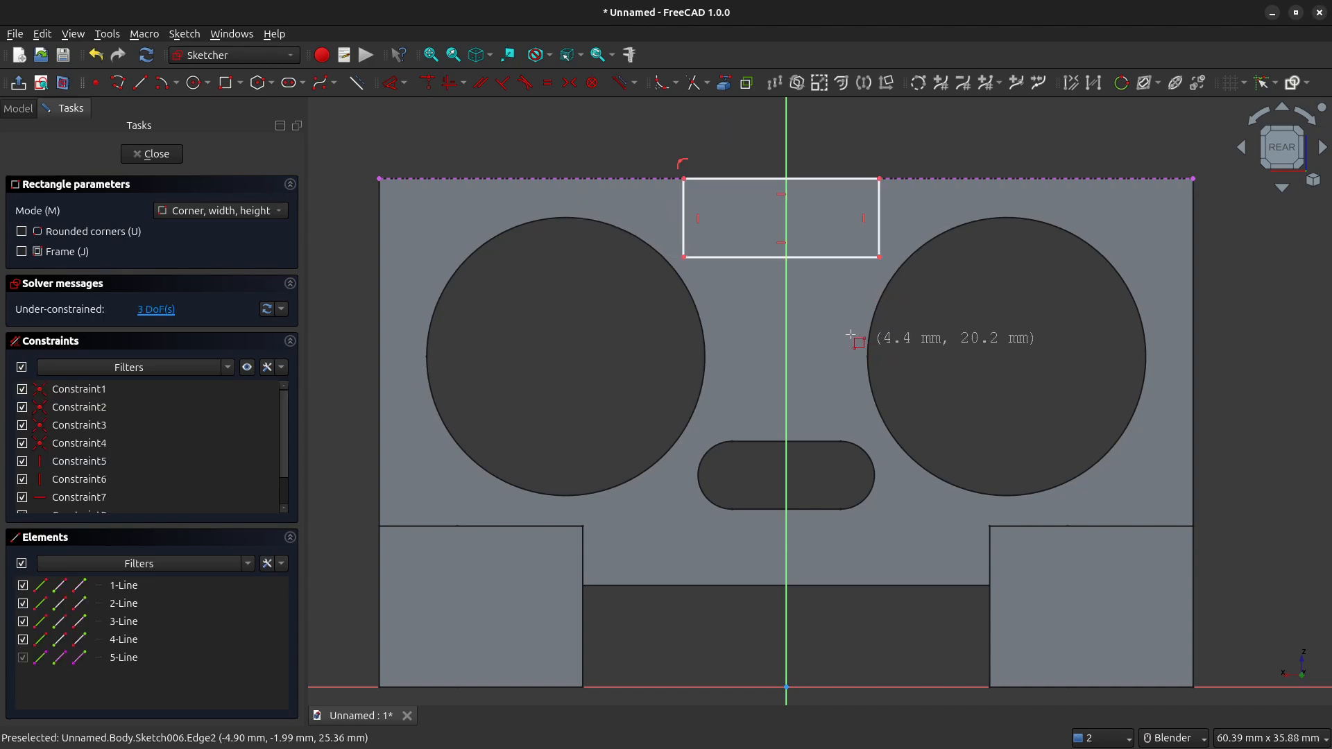
# Constrain the rectangle's two upper corners symmetrically about the vertical axis
pyautogui.click(685, 180)
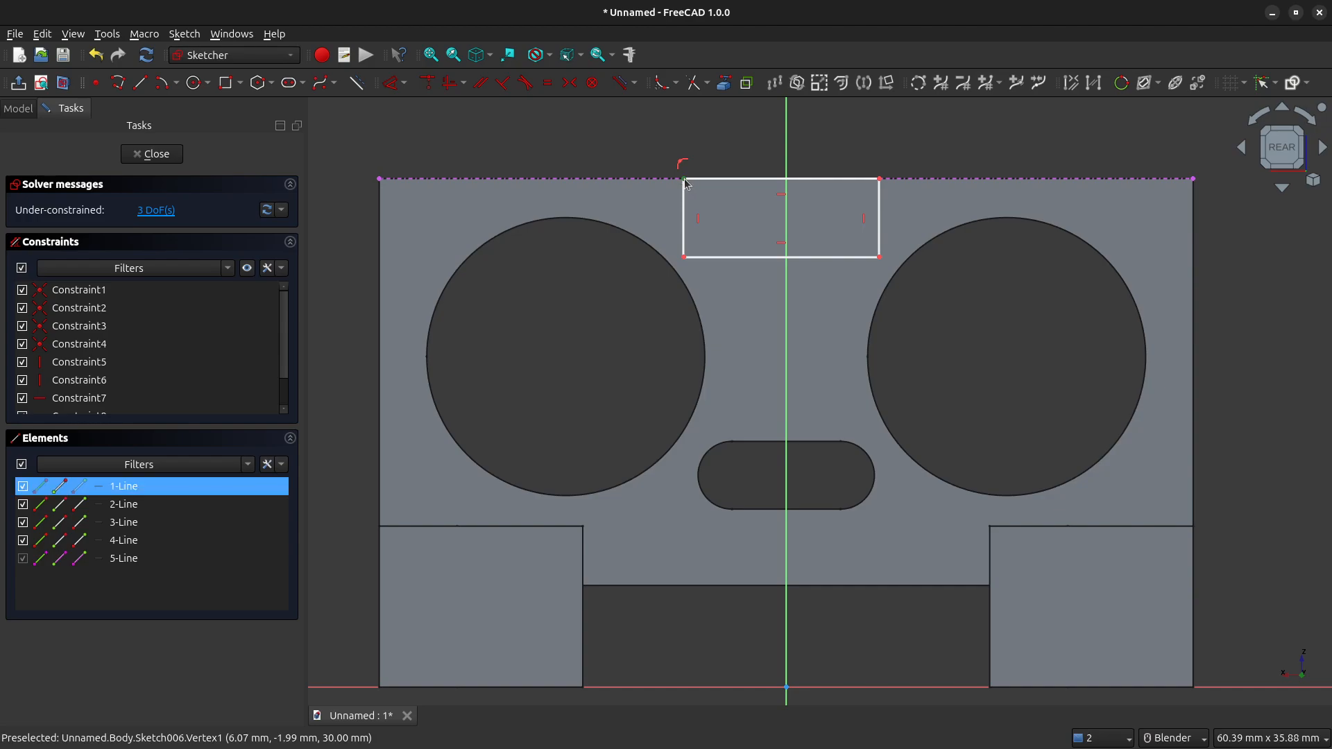
pyautogui.click(880, 180)
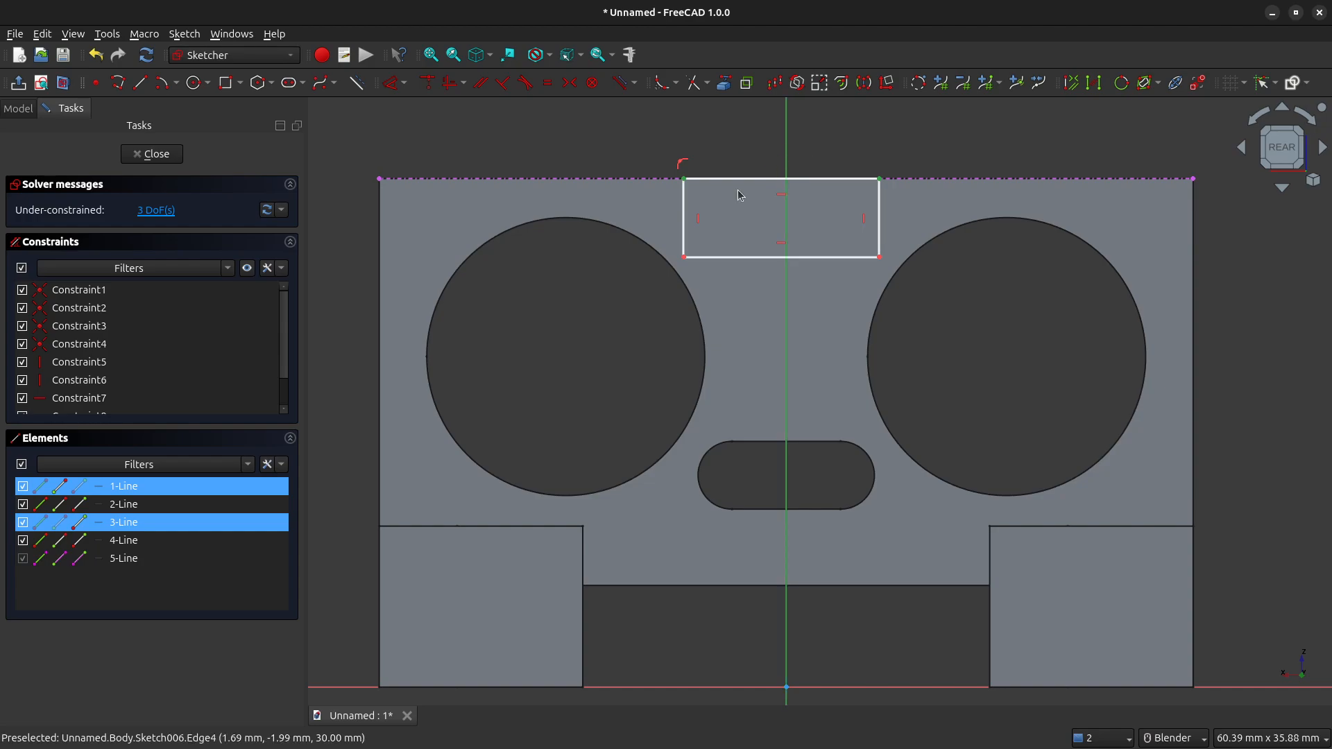
pyautogui.click(569, 83)
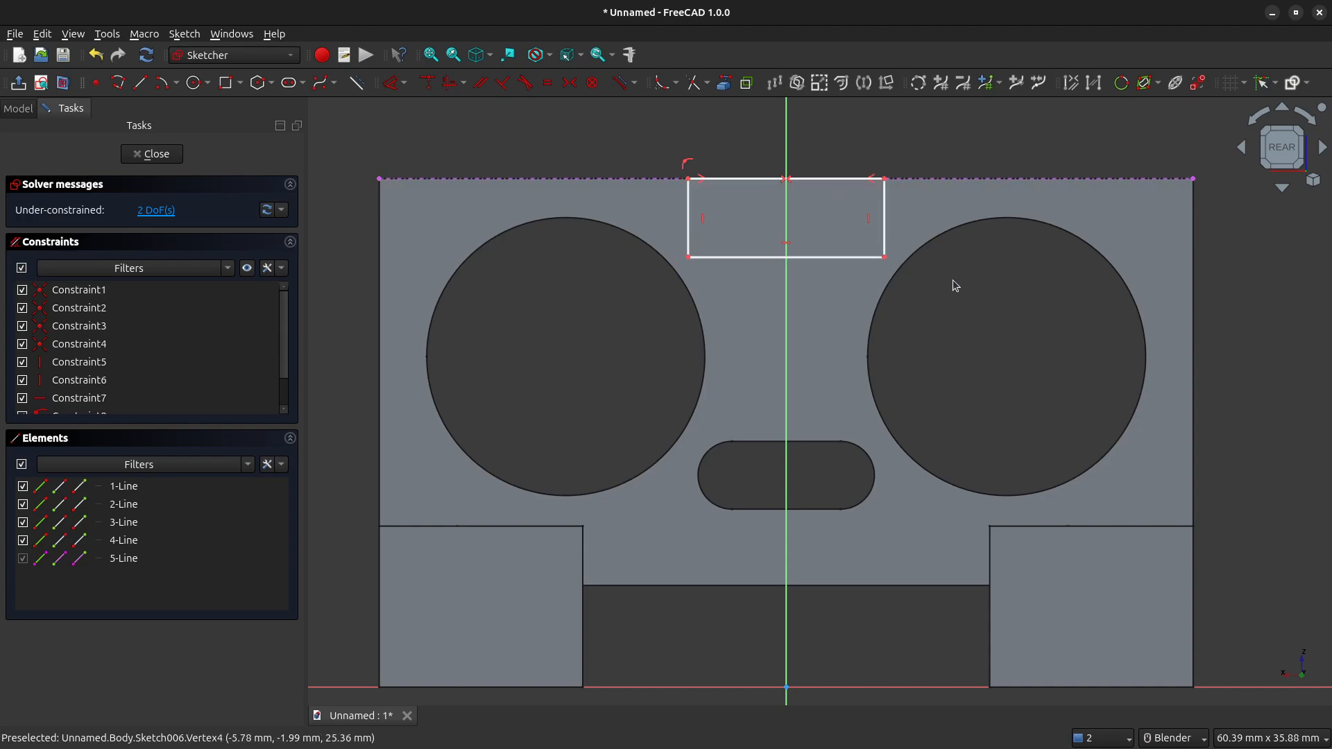
# Constrain the rectangle's width to 10 mm
pyautogui.click(821, 182)
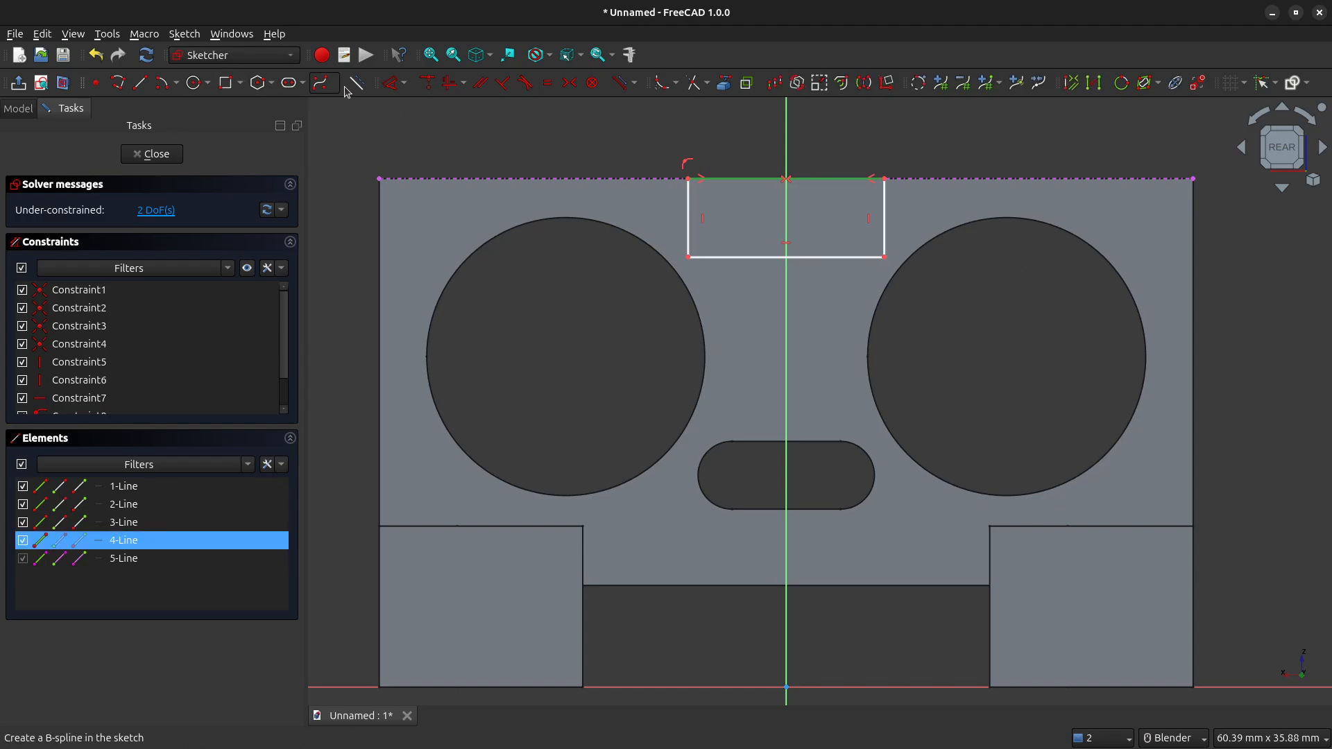
pyautogui.click(405, 83)
pyautogui.click(413, 123)
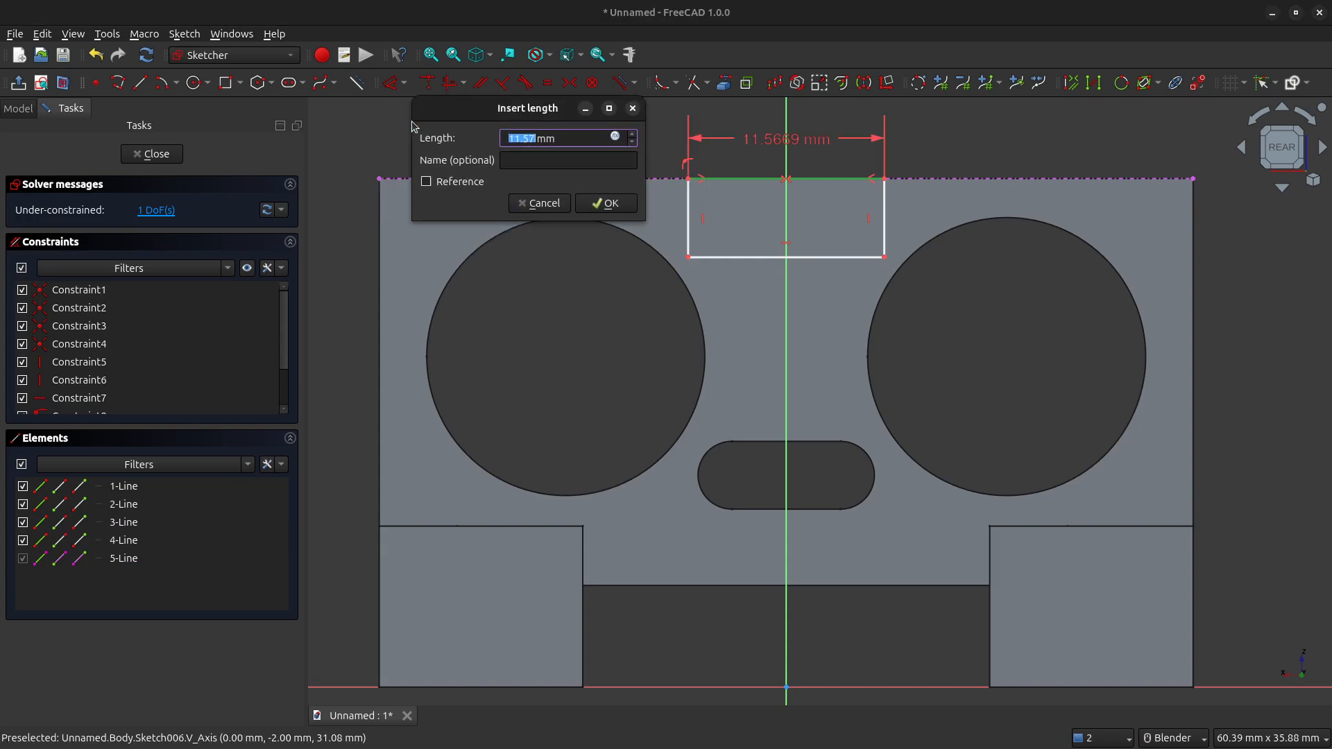
pyautogui.write('10')
pyautogui.press('Return')
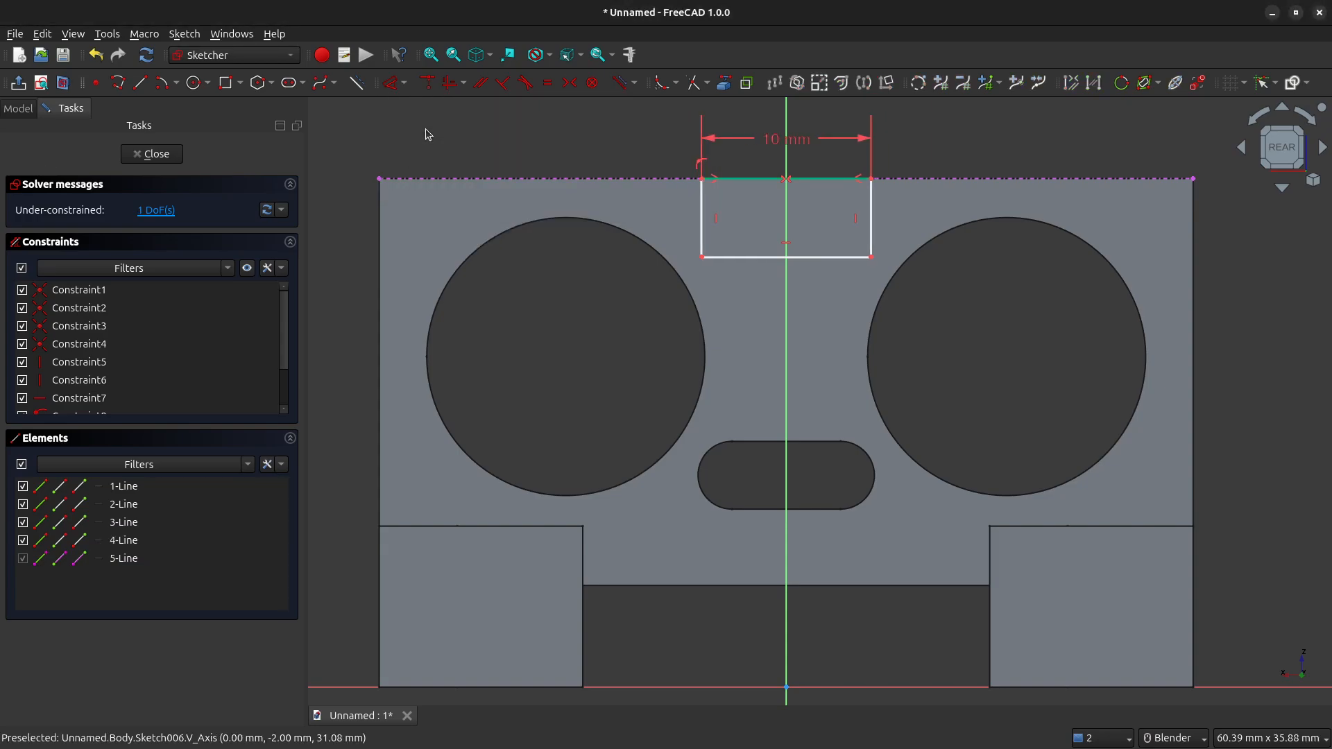
# Constrain the rectangle's height to 3 mm
pyautogui.click(703, 226)
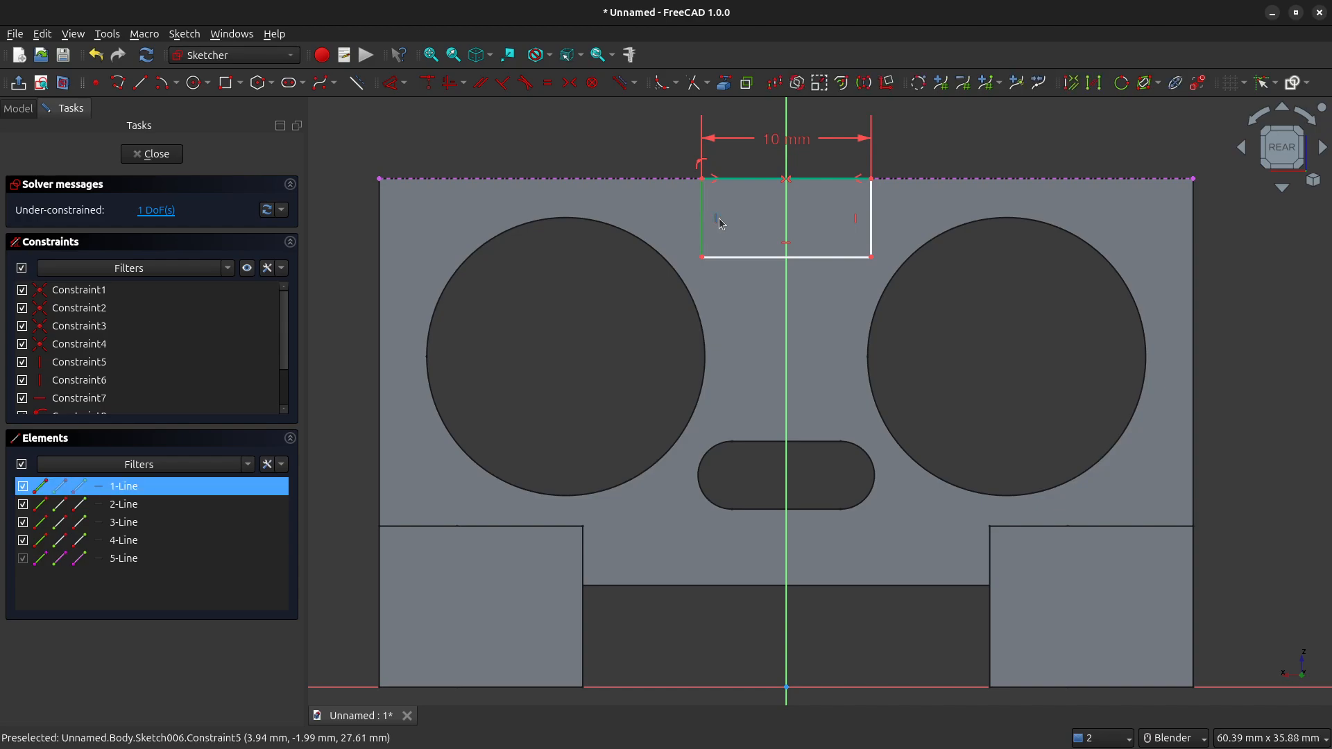
pyautogui.click(406, 84)
pyautogui.click(458, 140)
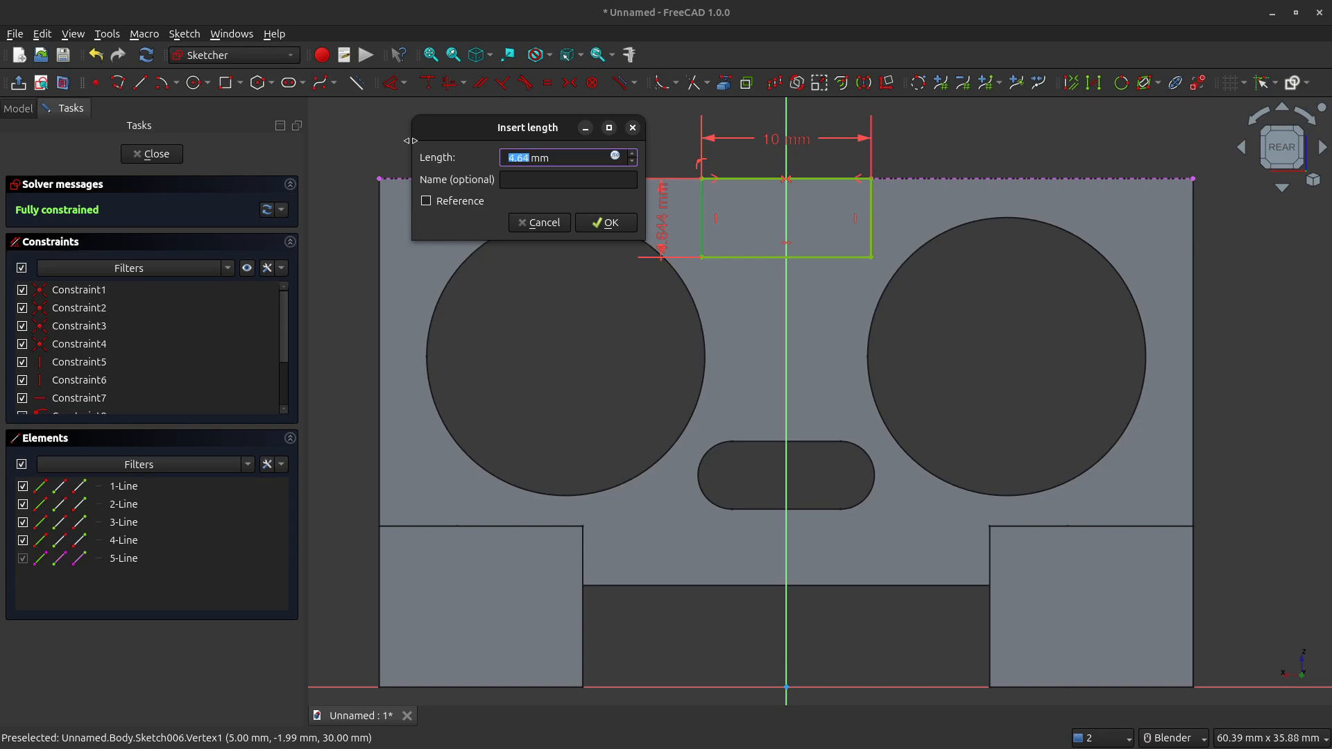
pyautogui.write('3')
pyautogui.press('Return')
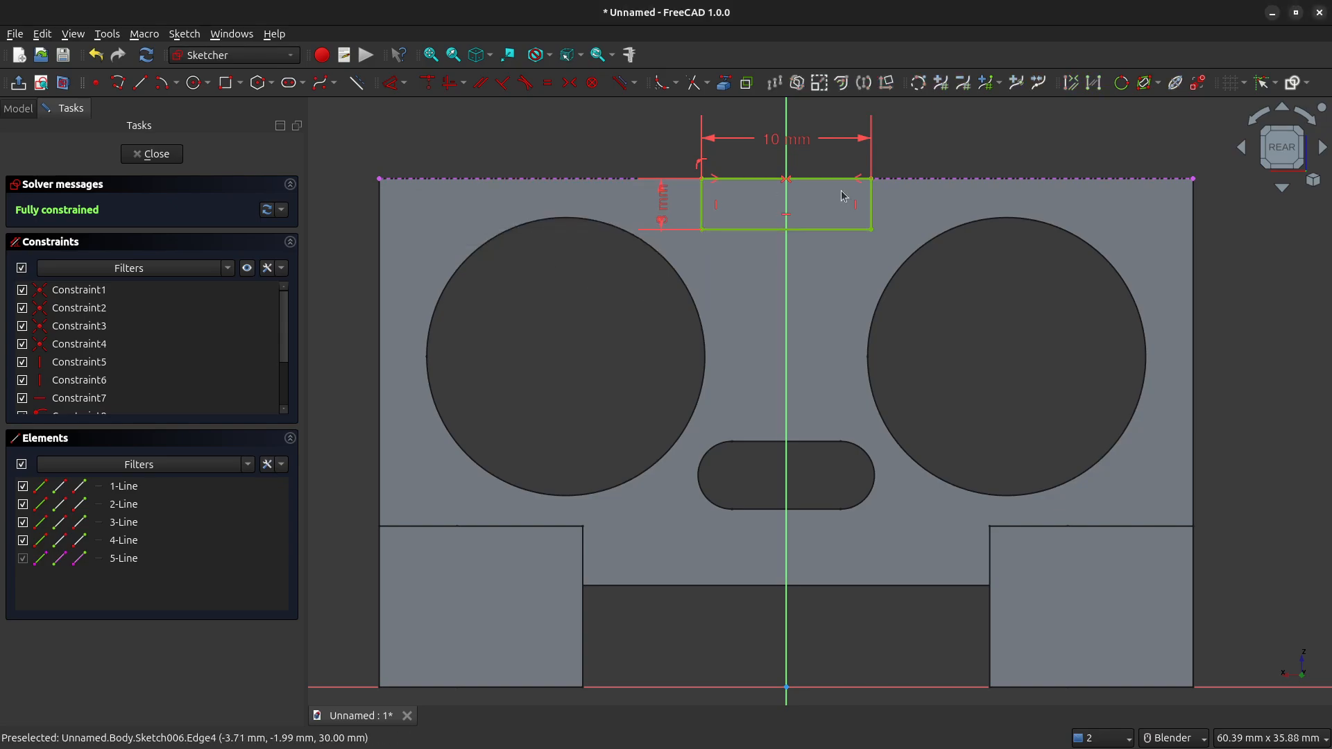
# Close the rectangle sketch and pocket it 1.7 mm deep into the wall's top edge
pyautogui.click(165, 155)
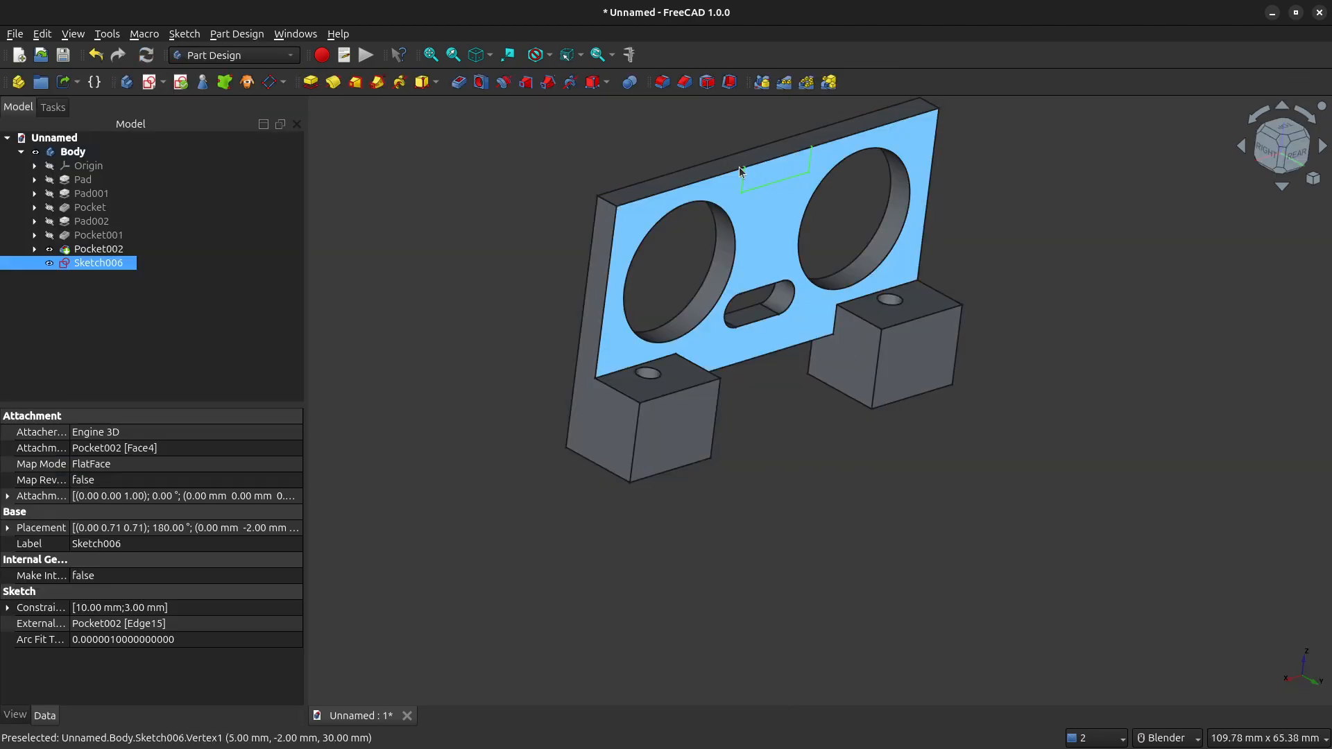
pyautogui.click(461, 83)
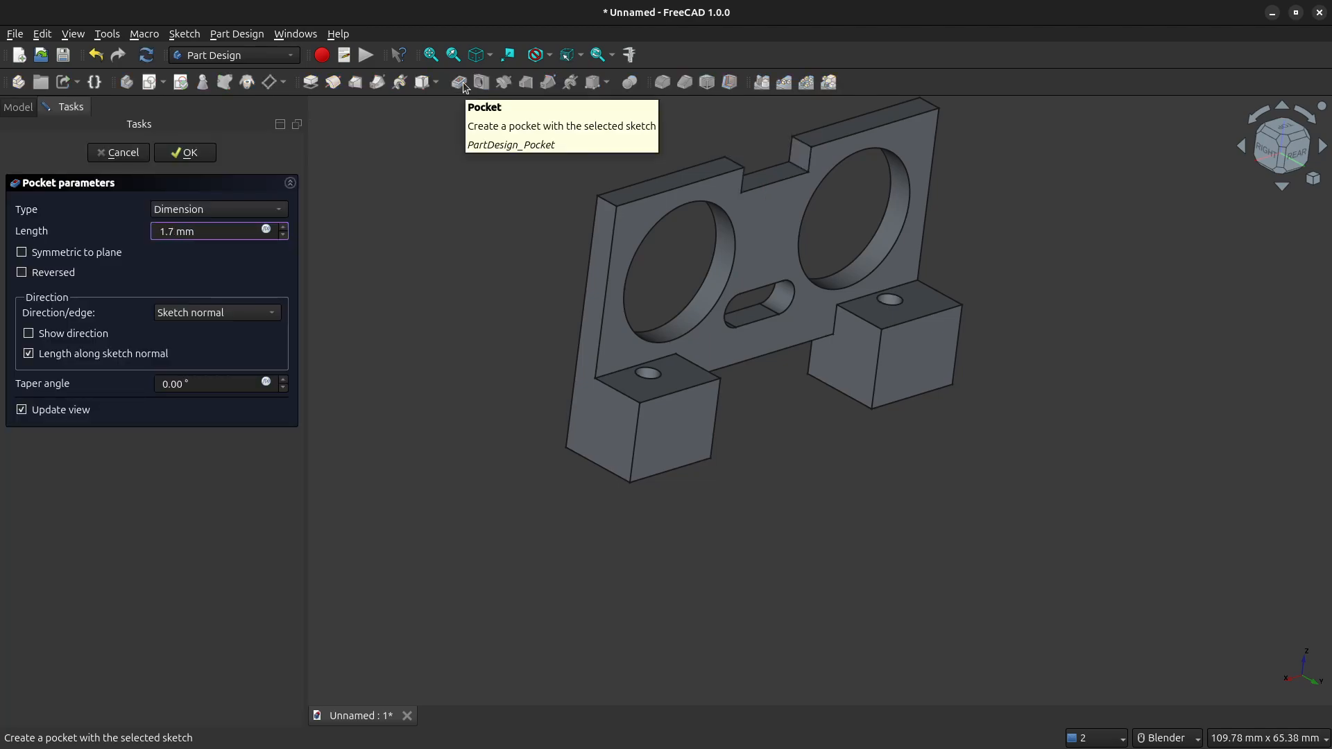
pyautogui.press('Return')
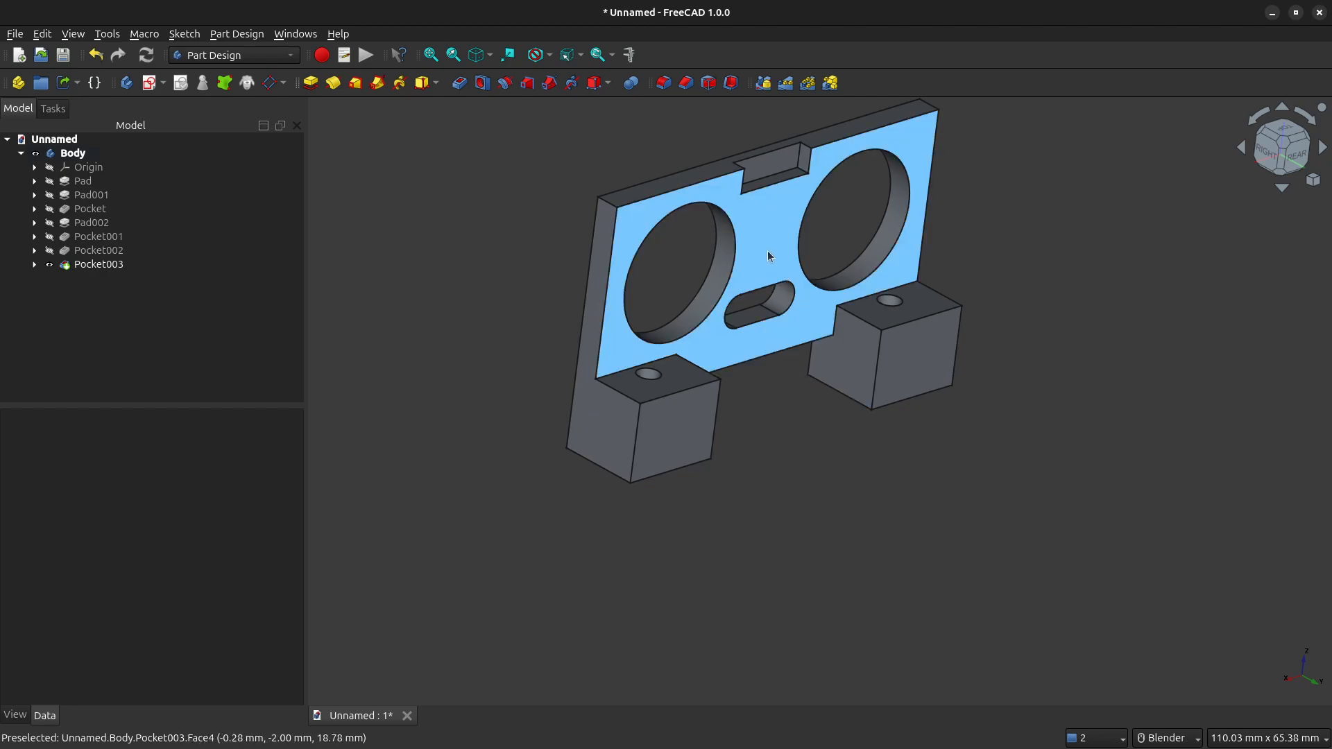
# Start a sketch on the same wall face and project the two end arcs of the slot as external geometry
pyautogui.click(766, 250)
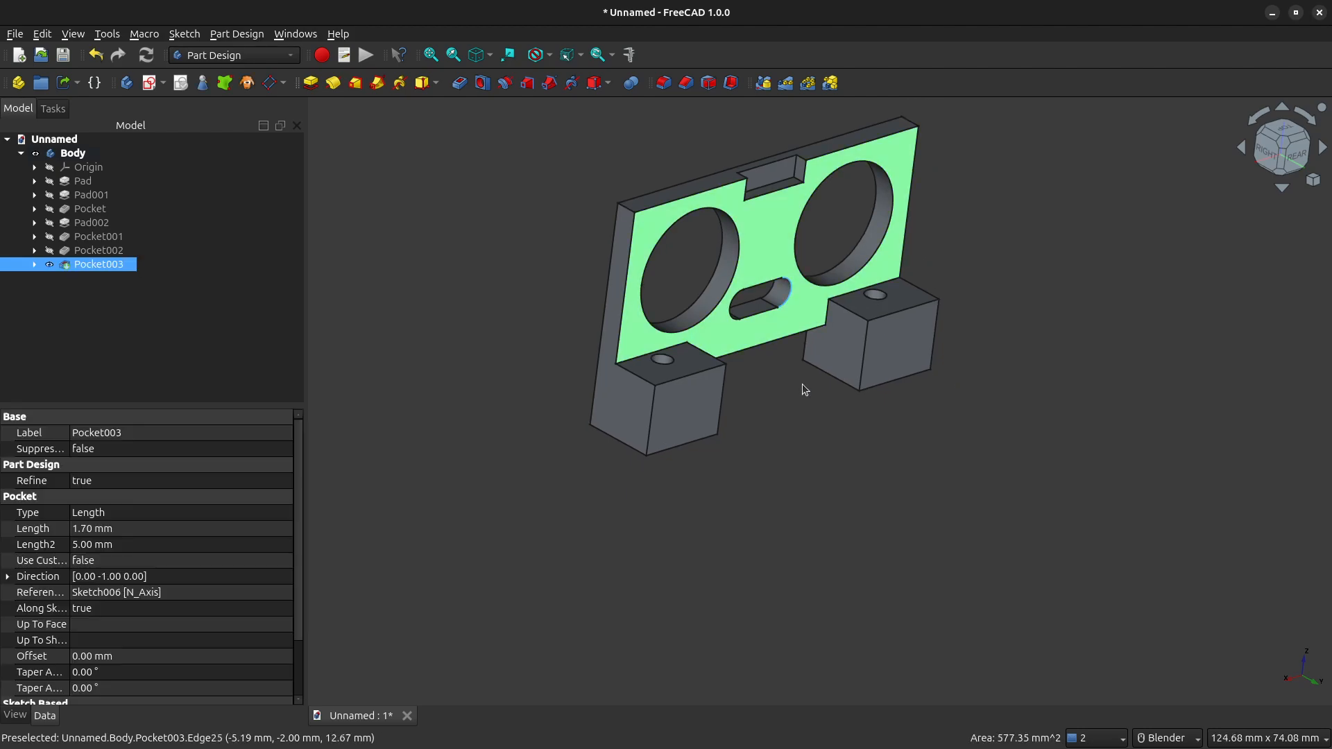
pyautogui.click(149, 83)
pyautogui.scroll(5, 847, 312)
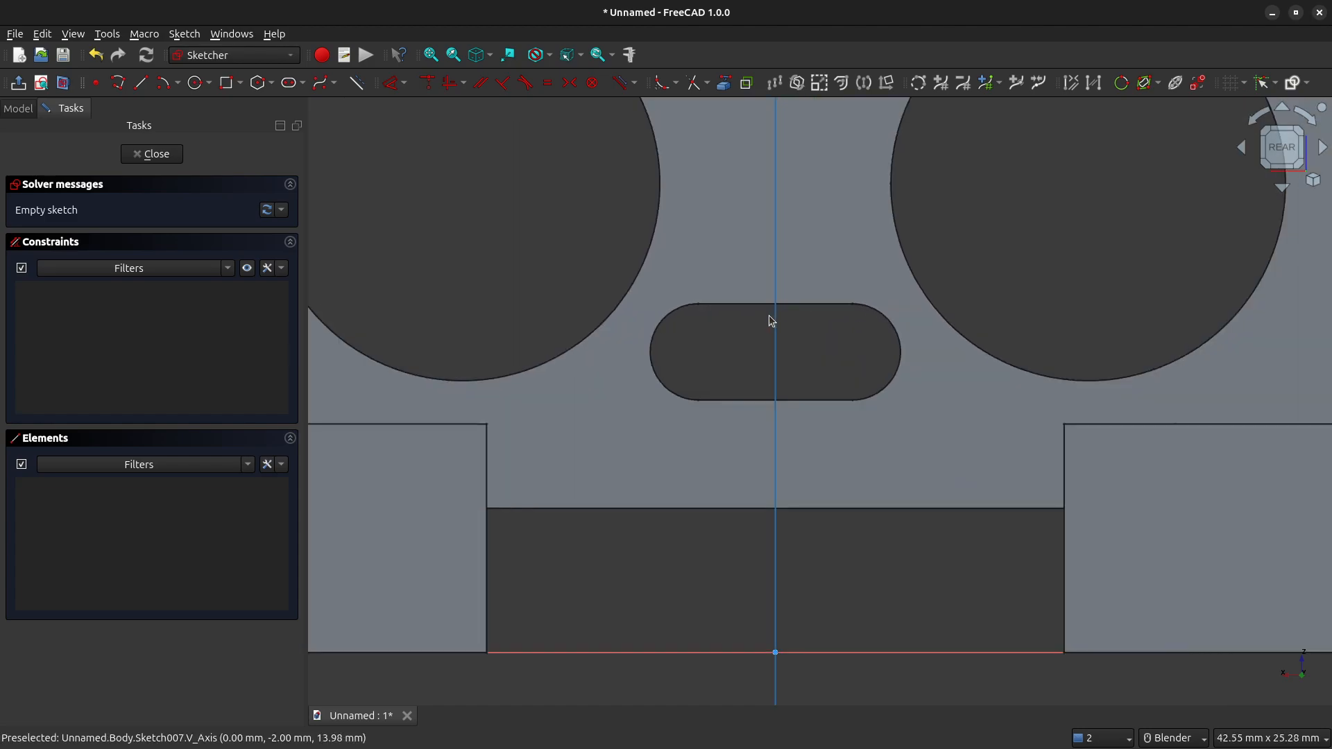
pyautogui.scroll(2, 767, 315)
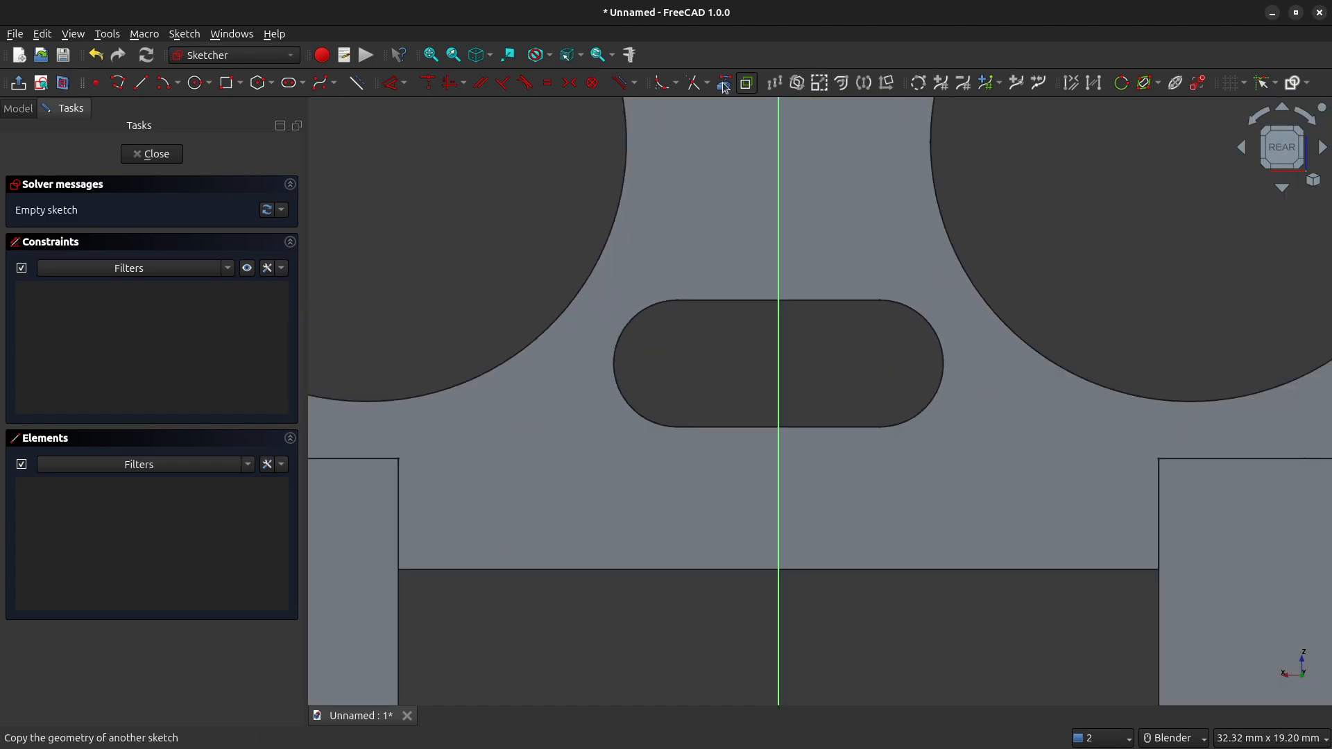
pyautogui.click(775, 86)
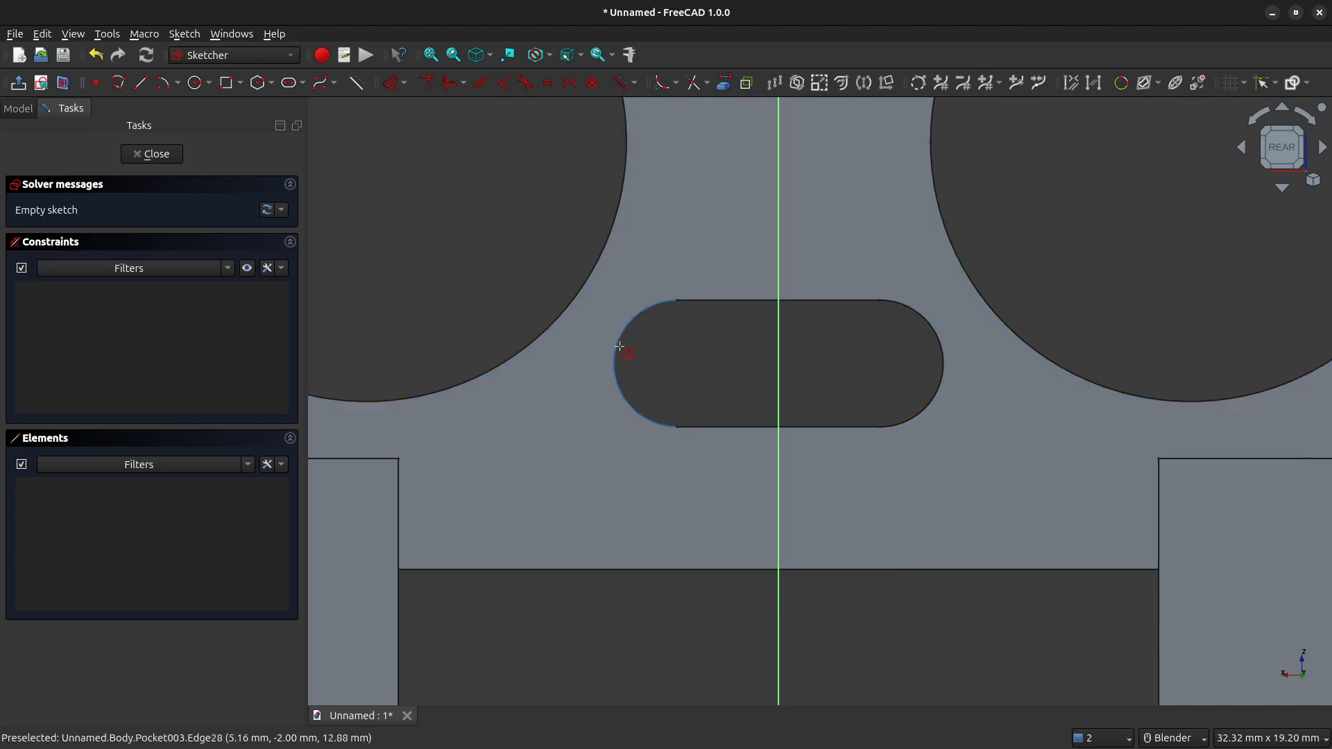
pyautogui.click(616, 346)
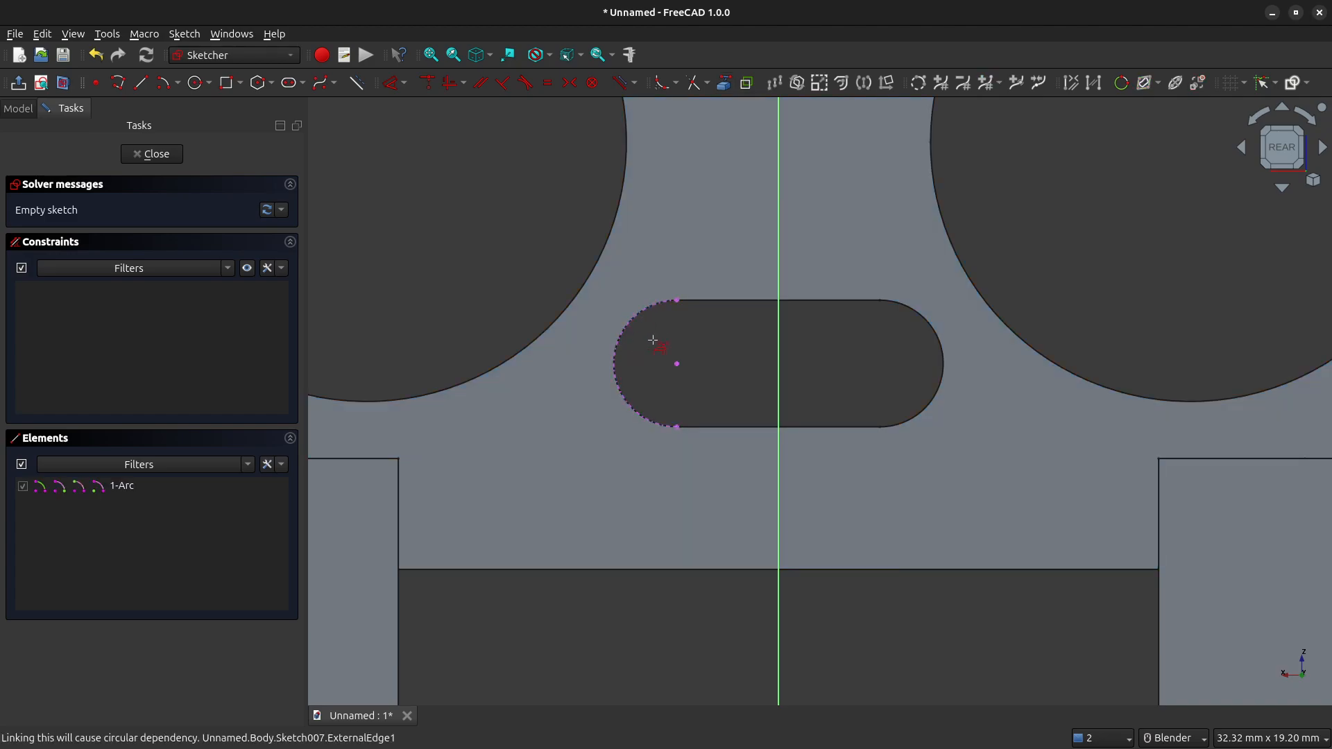
pyautogui.click(953, 349)
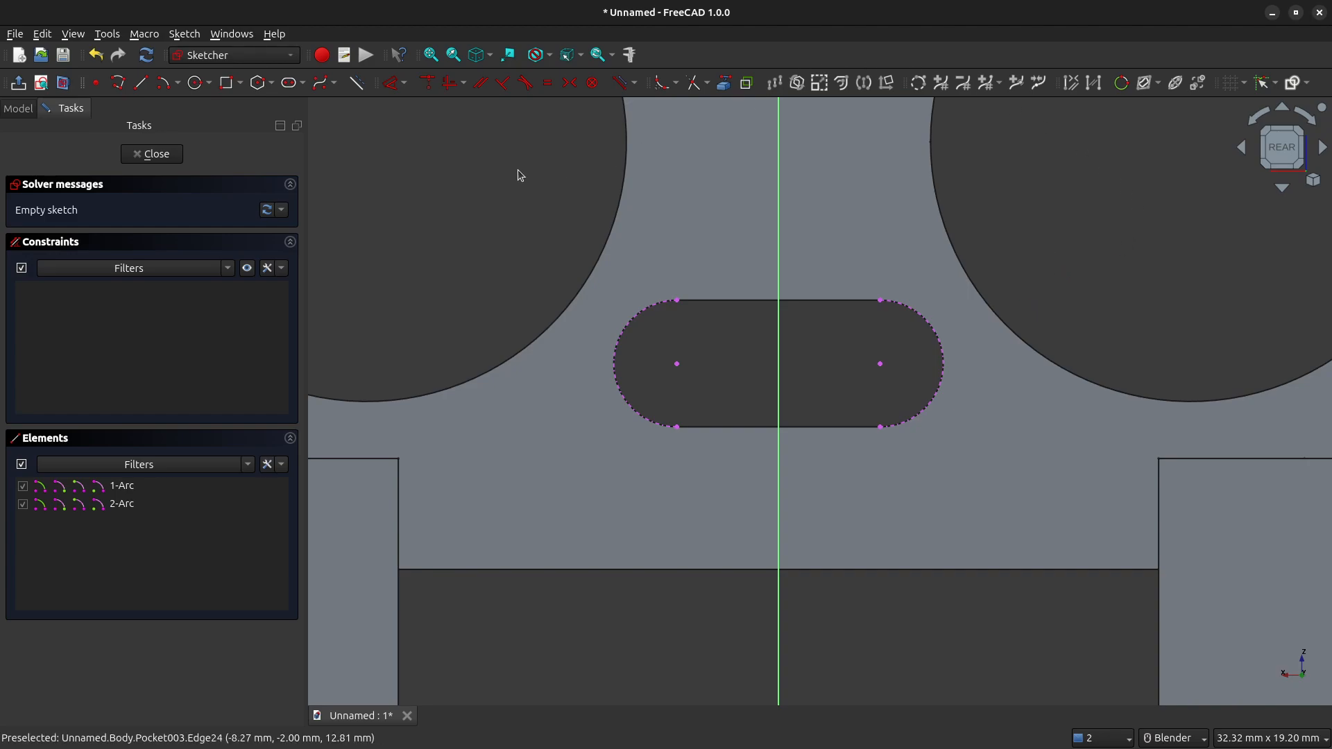
# Draw a larger slot around the existing one, using the centres of the two projected arcs as its end centres
pyautogui.click(289, 84)
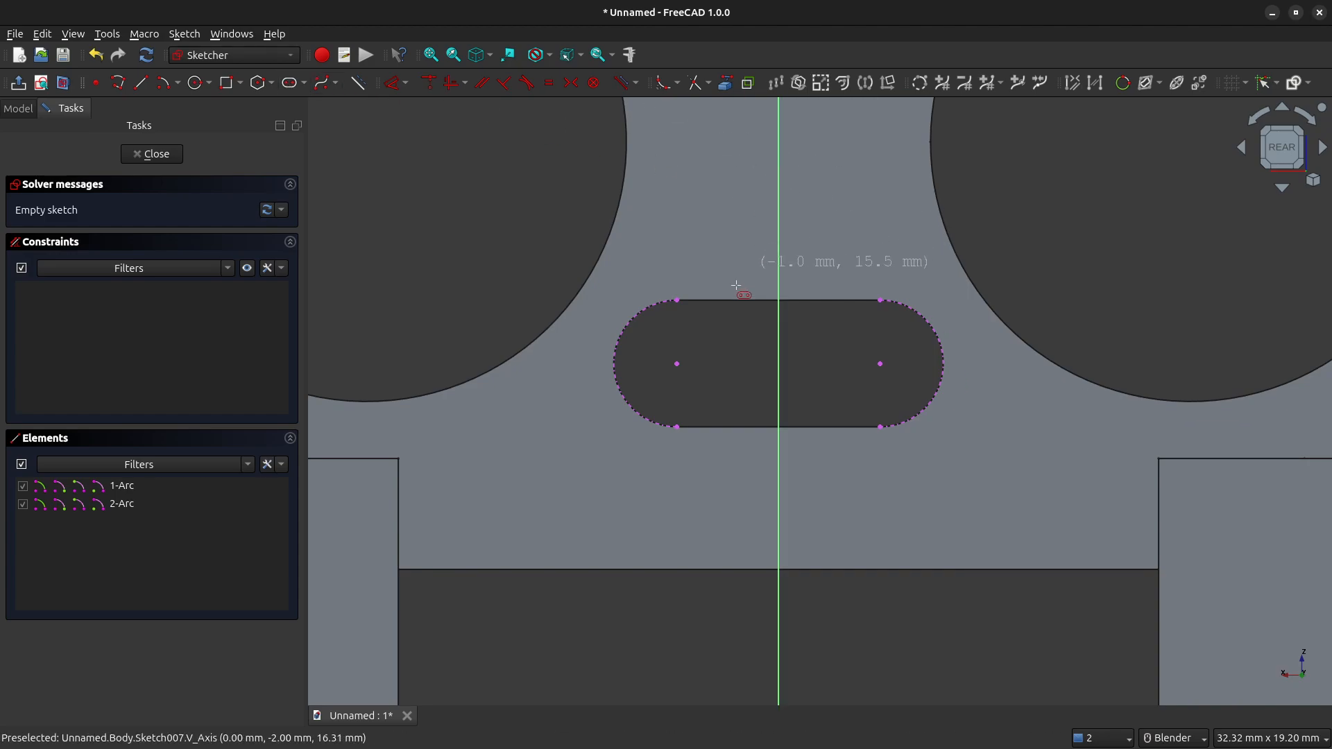
pyautogui.click(678, 364)
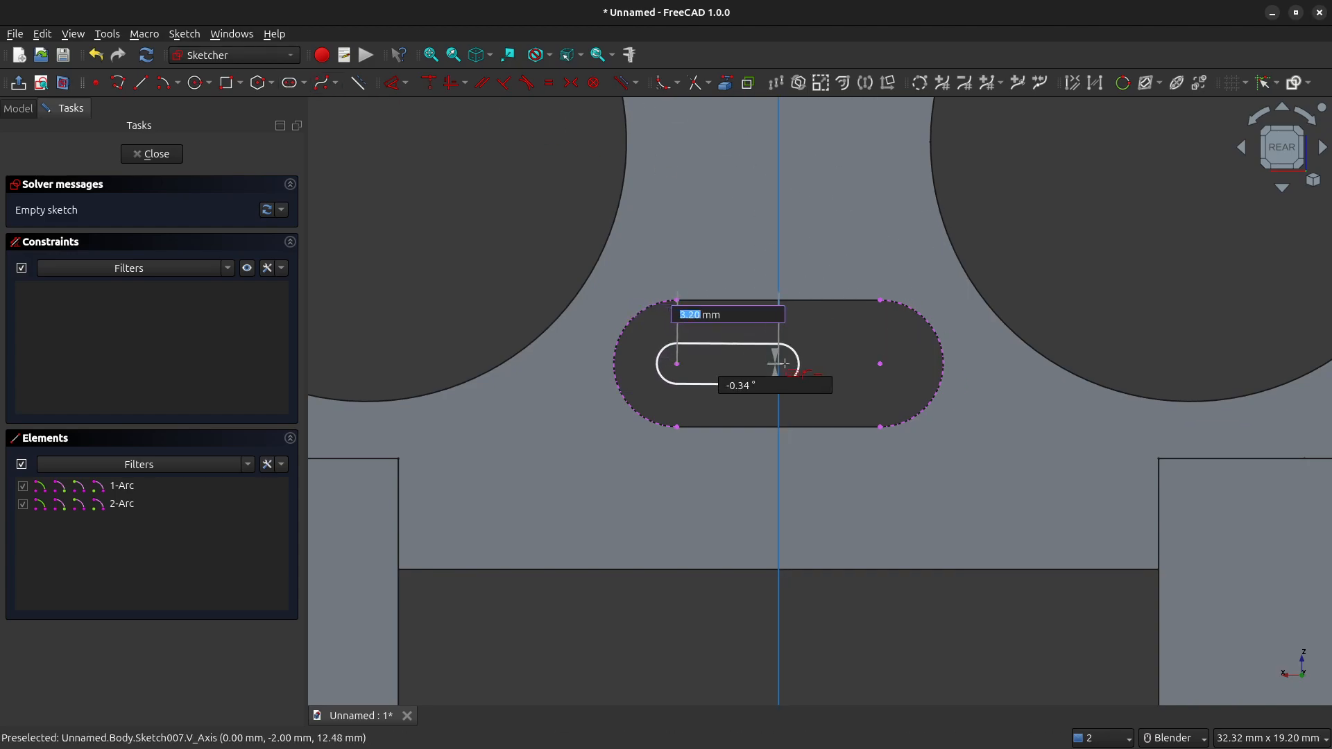
pyautogui.click(881, 364)
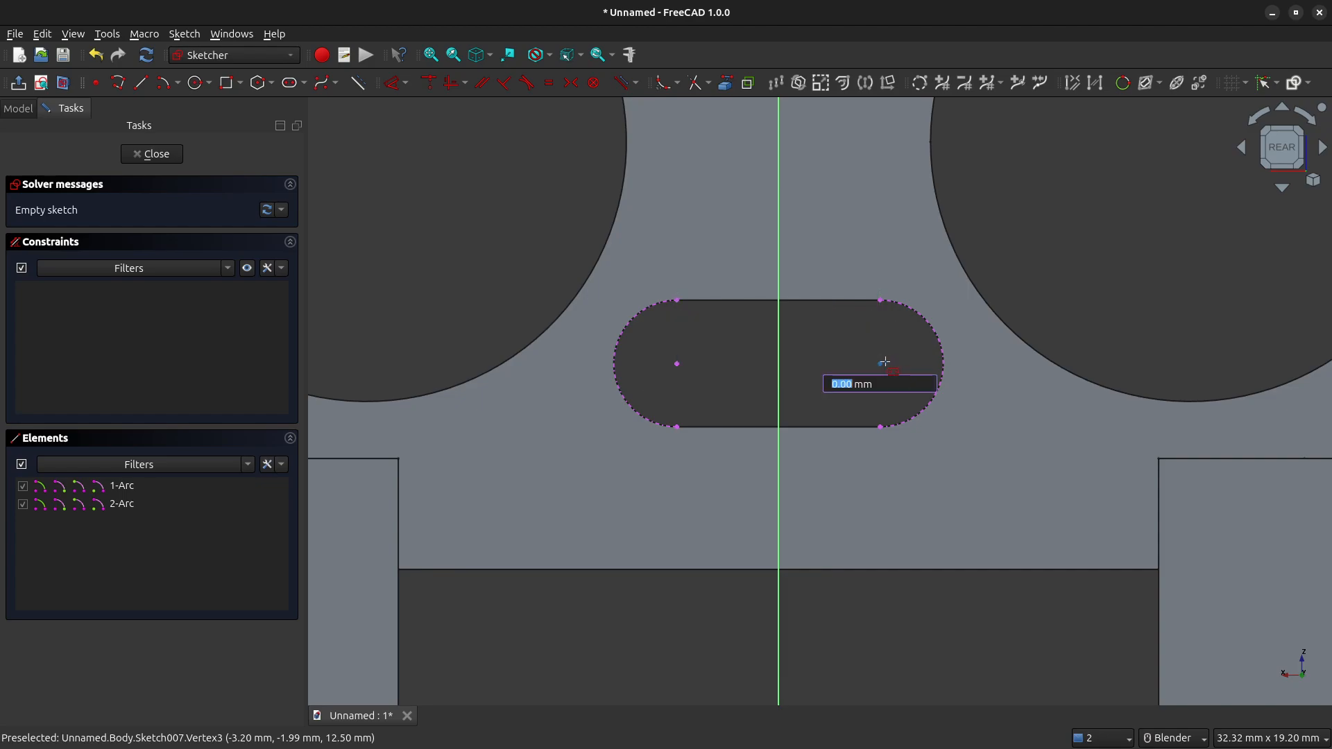
pyautogui.click(962, 328)
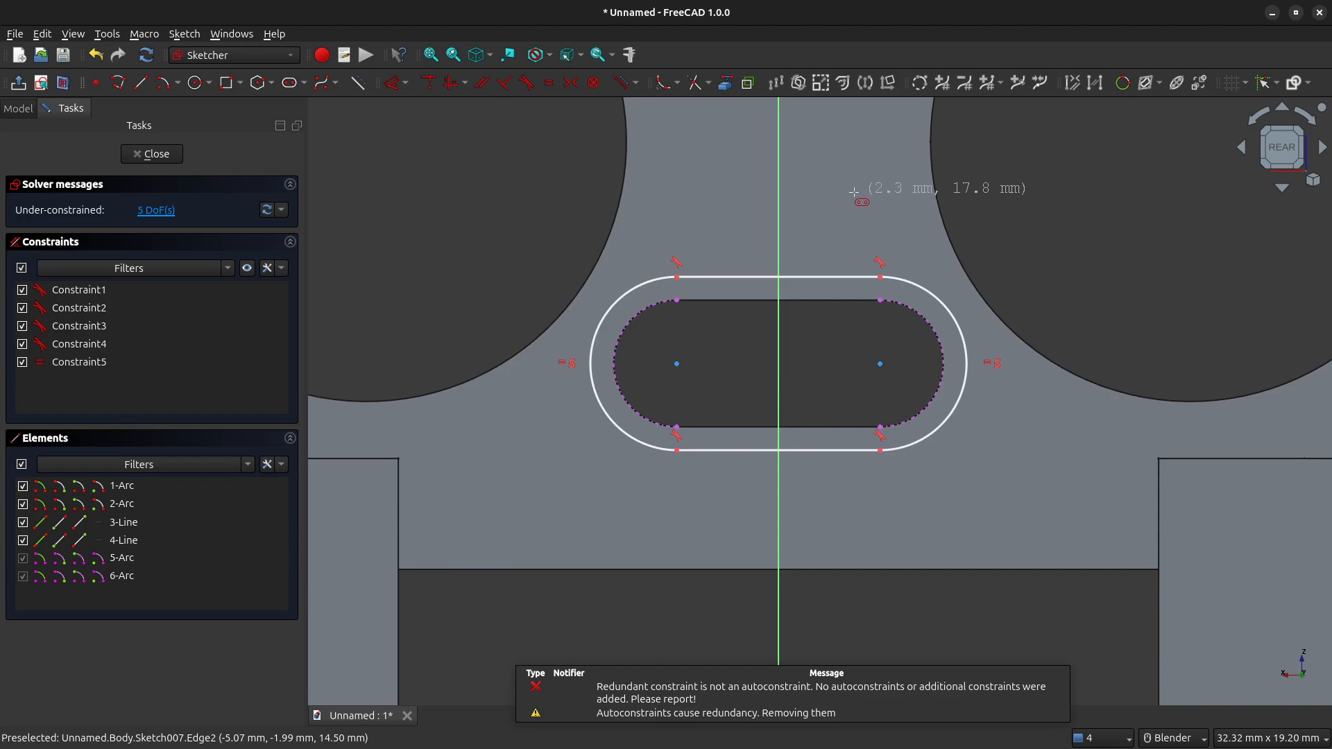
# Finish the slot tool and constrain the new slot's end arc radius to 2.75 mm
pyautogui.press('Escape')
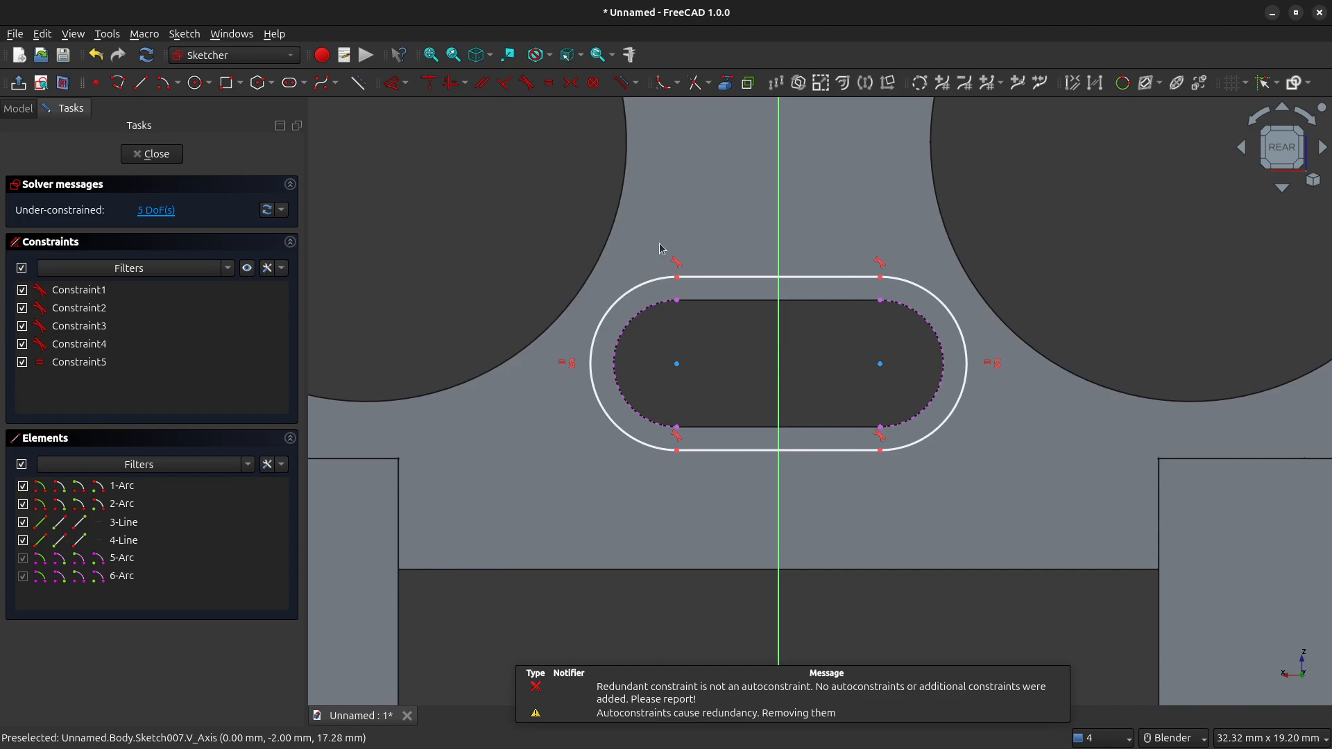
pyautogui.click(963, 336)
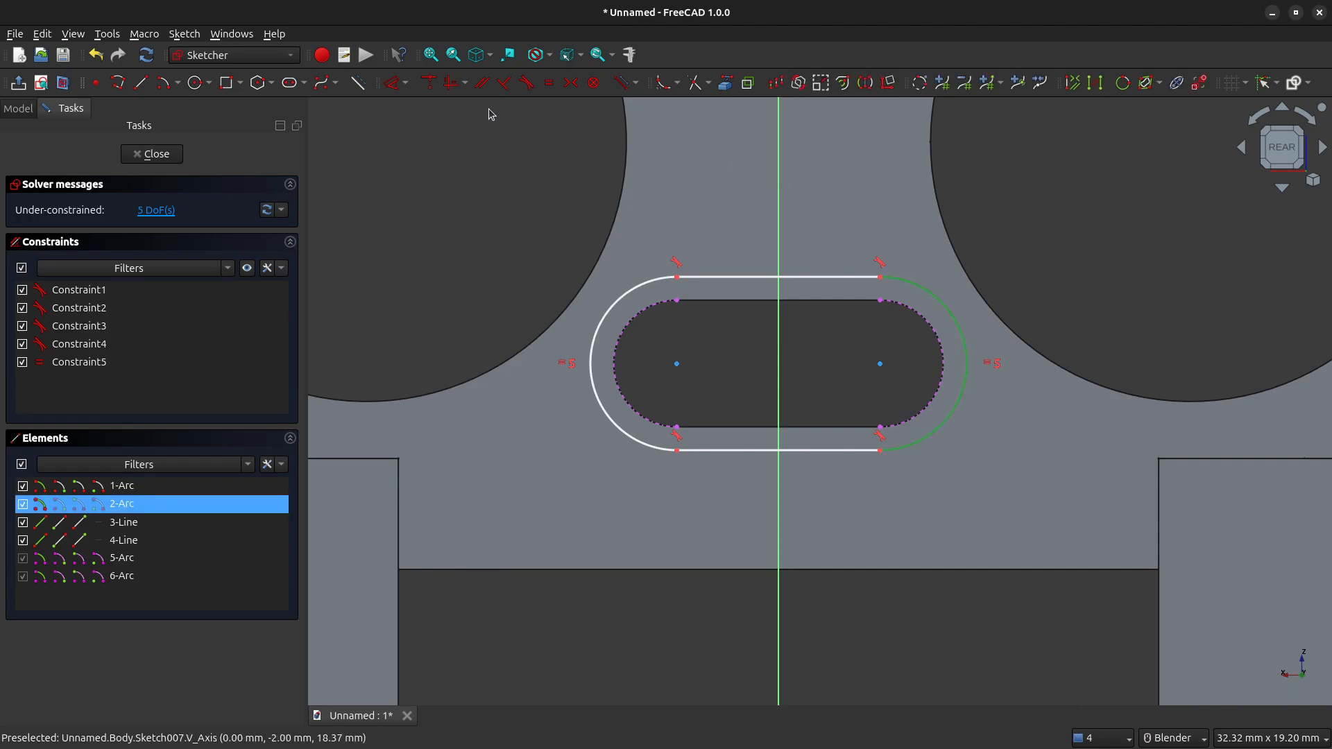
pyautogui.click(408, 86)
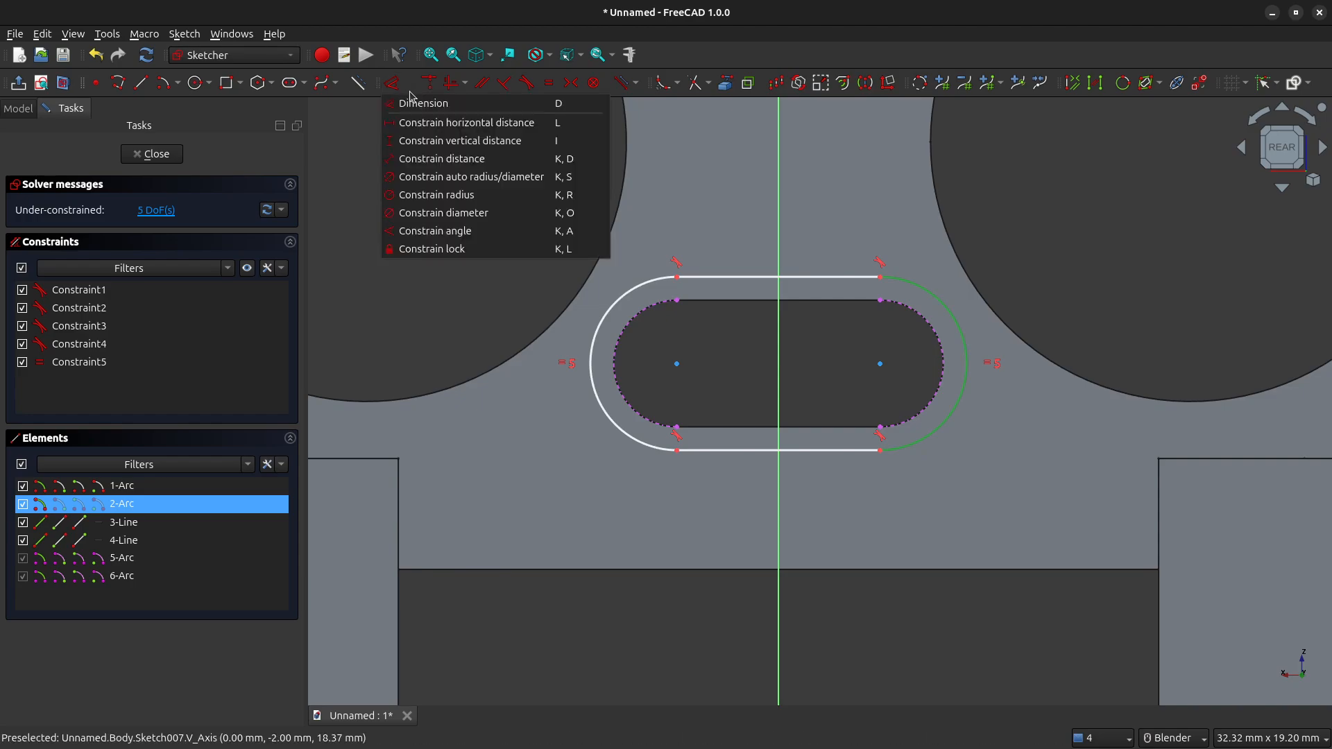
pyautogui.click(458, 195)
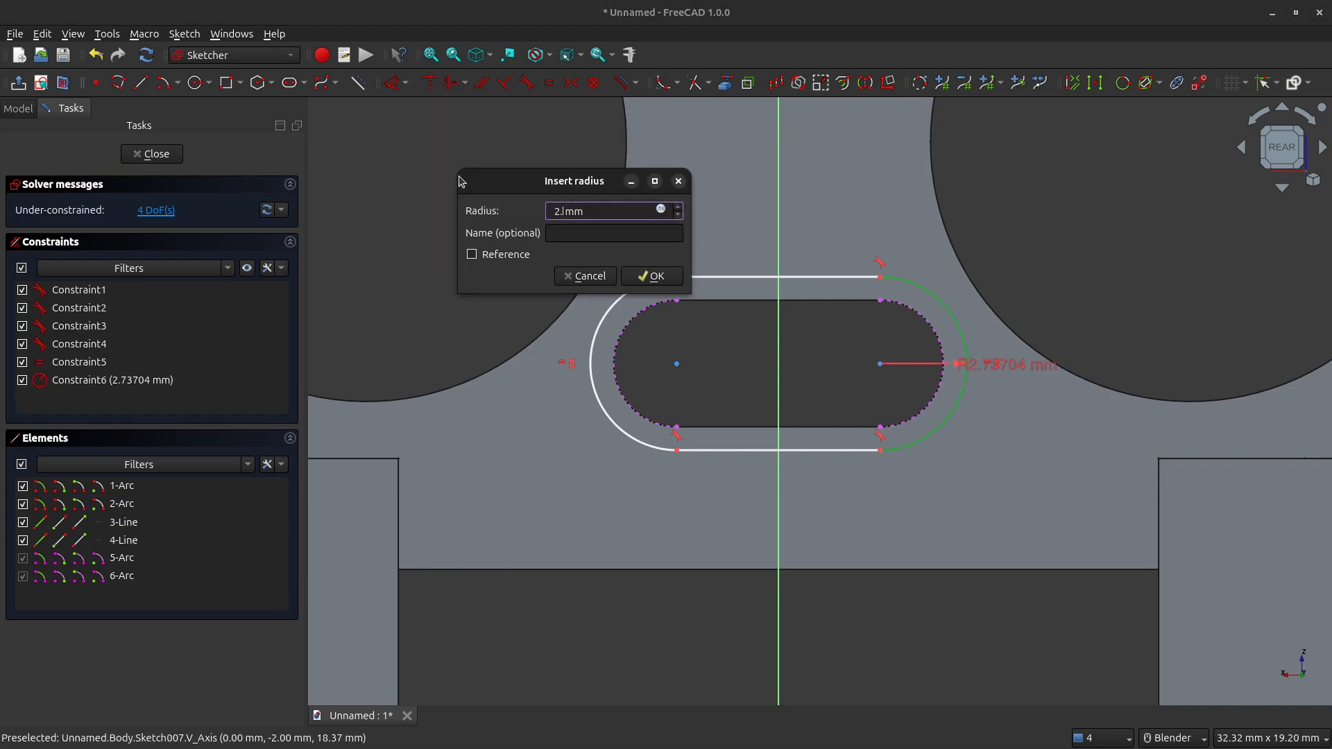
pyautogui.write('2.75')
pyautogui.press('Return')
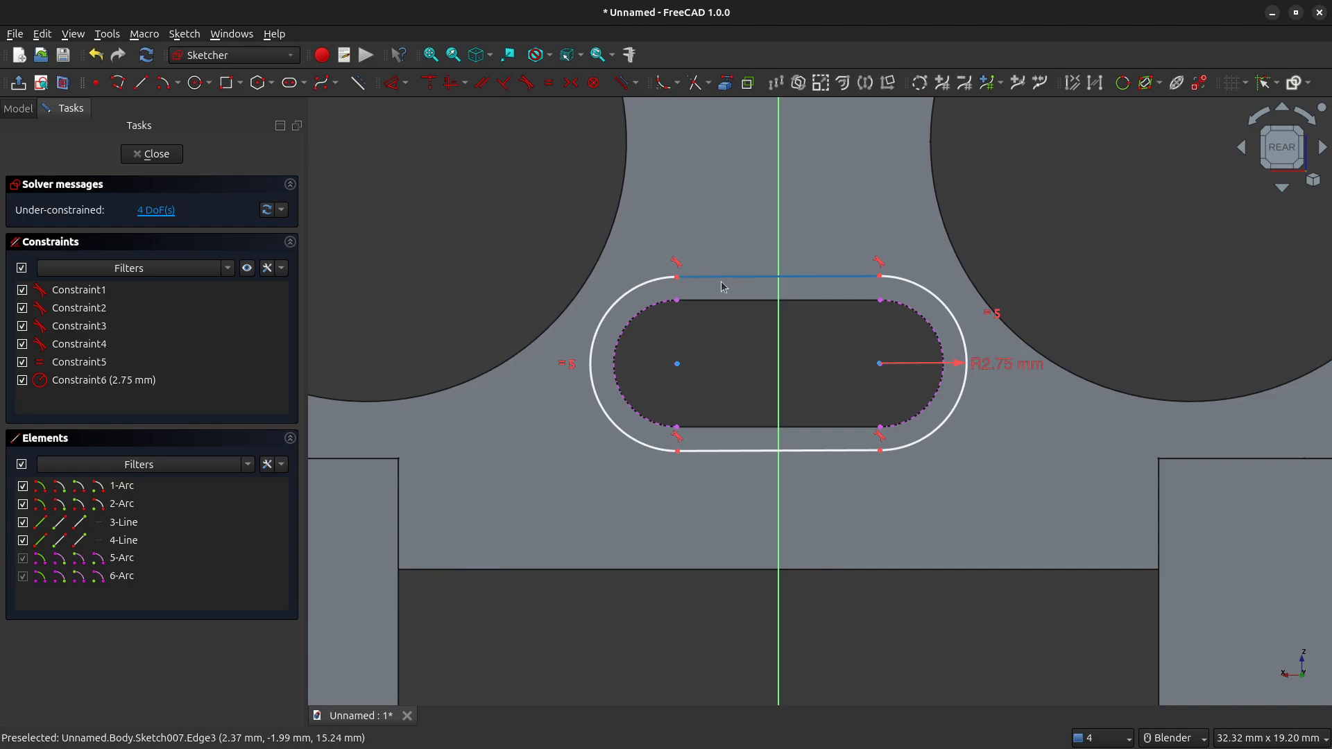
# Pull the outer slot's left arc centre free and make it coincident with the centre of the projected left arc
pyautogui.scroll(5, 680, 374)
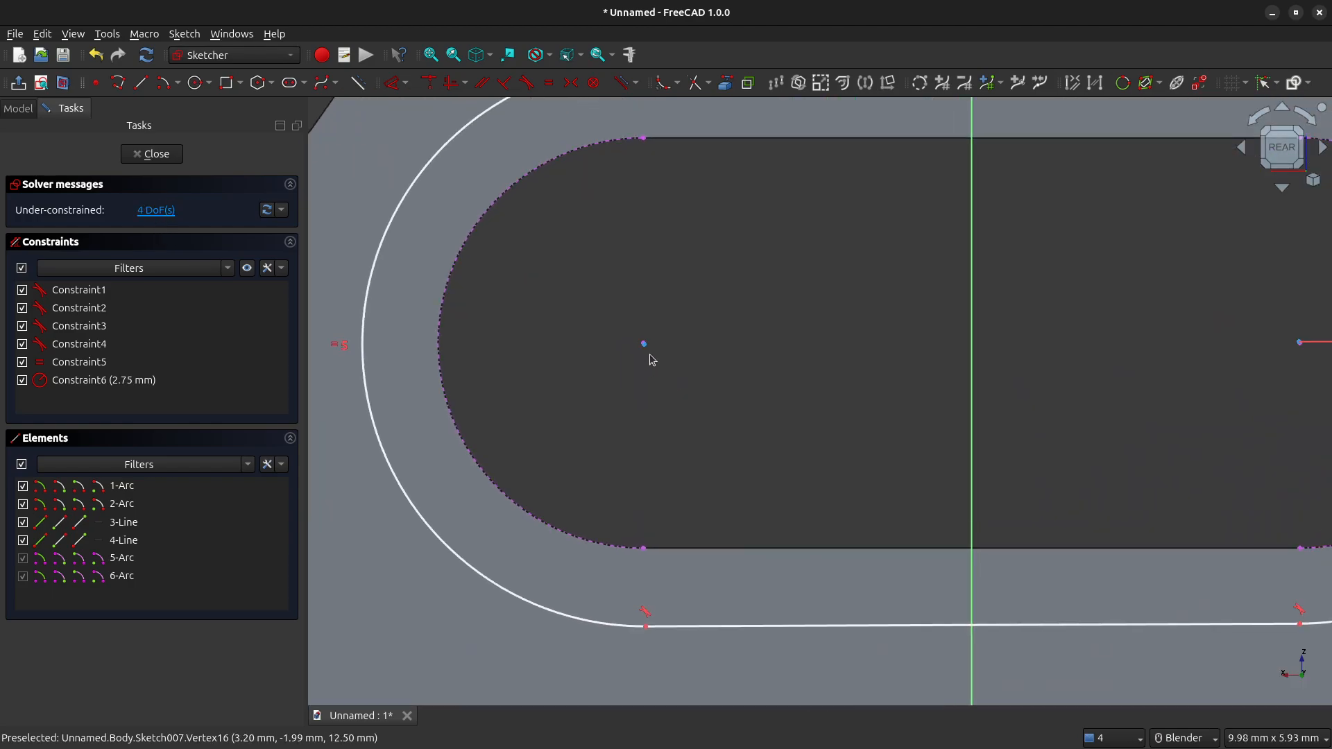
pyautogui.scroll(3, 650, 355)
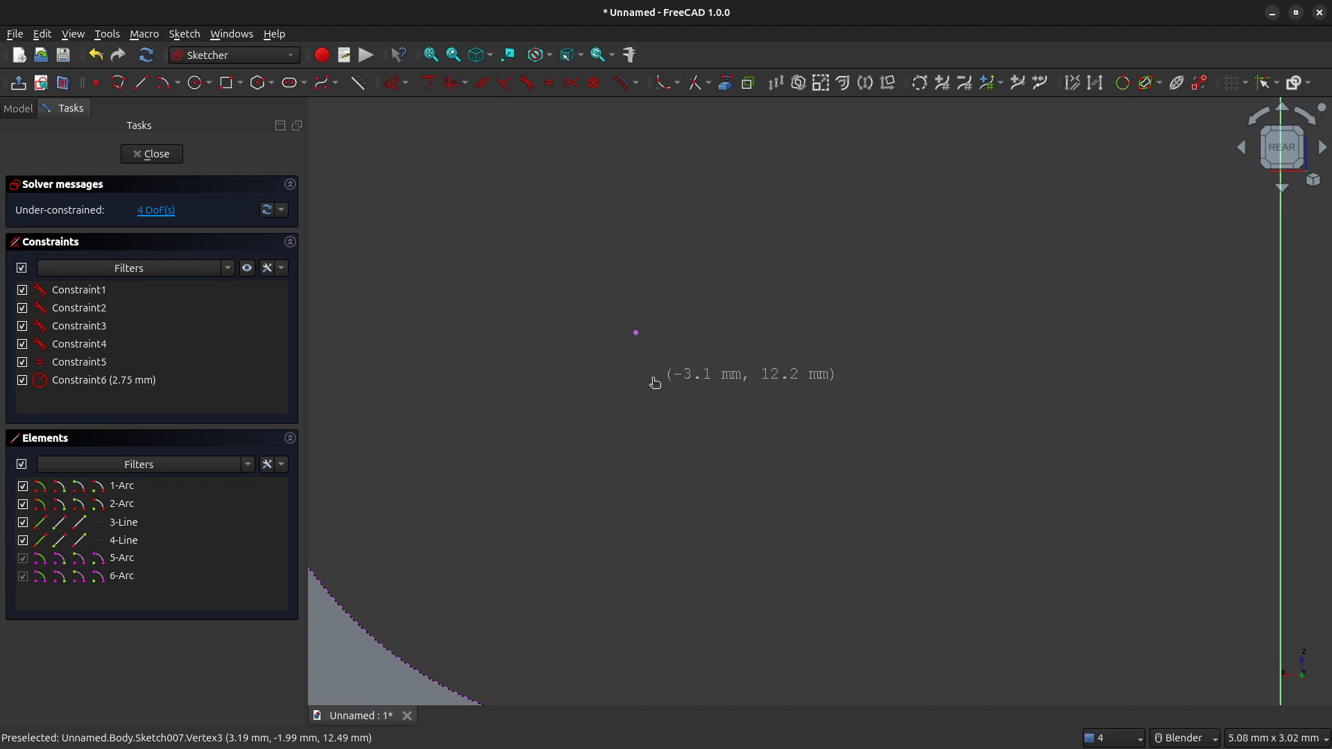
pyautogui.scroll(-5, 667, 382)
pyautogui.moveTo(671, 385); pyautogui.dragTo(659, 345)
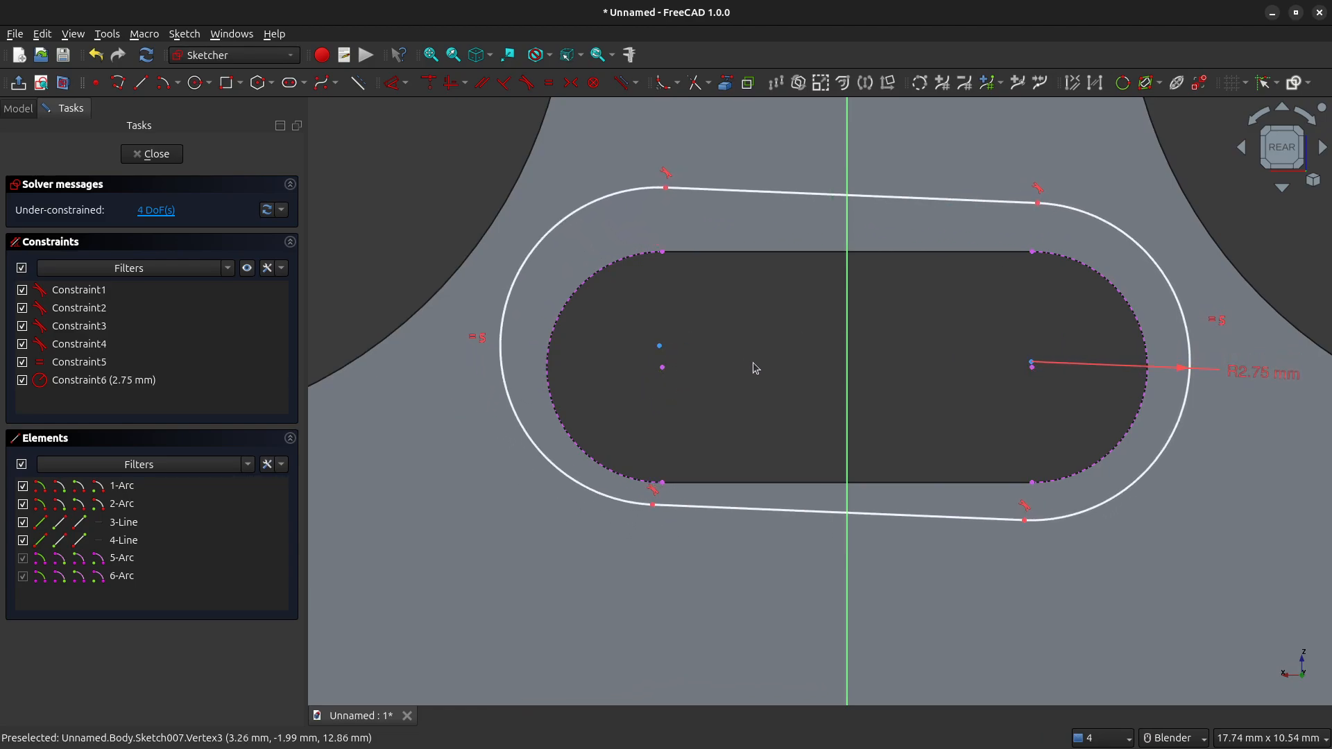
pyautogui.click(661, 348)
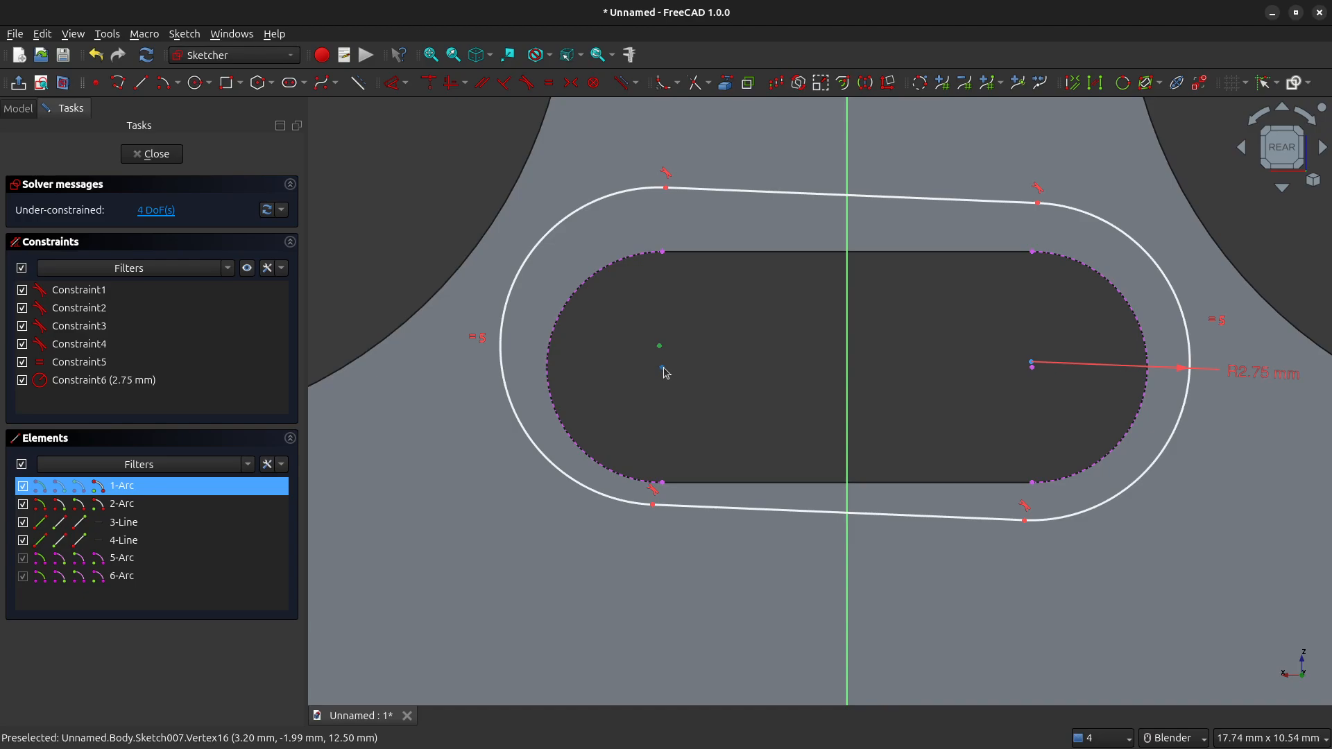
pyautogui.click(662, 367)
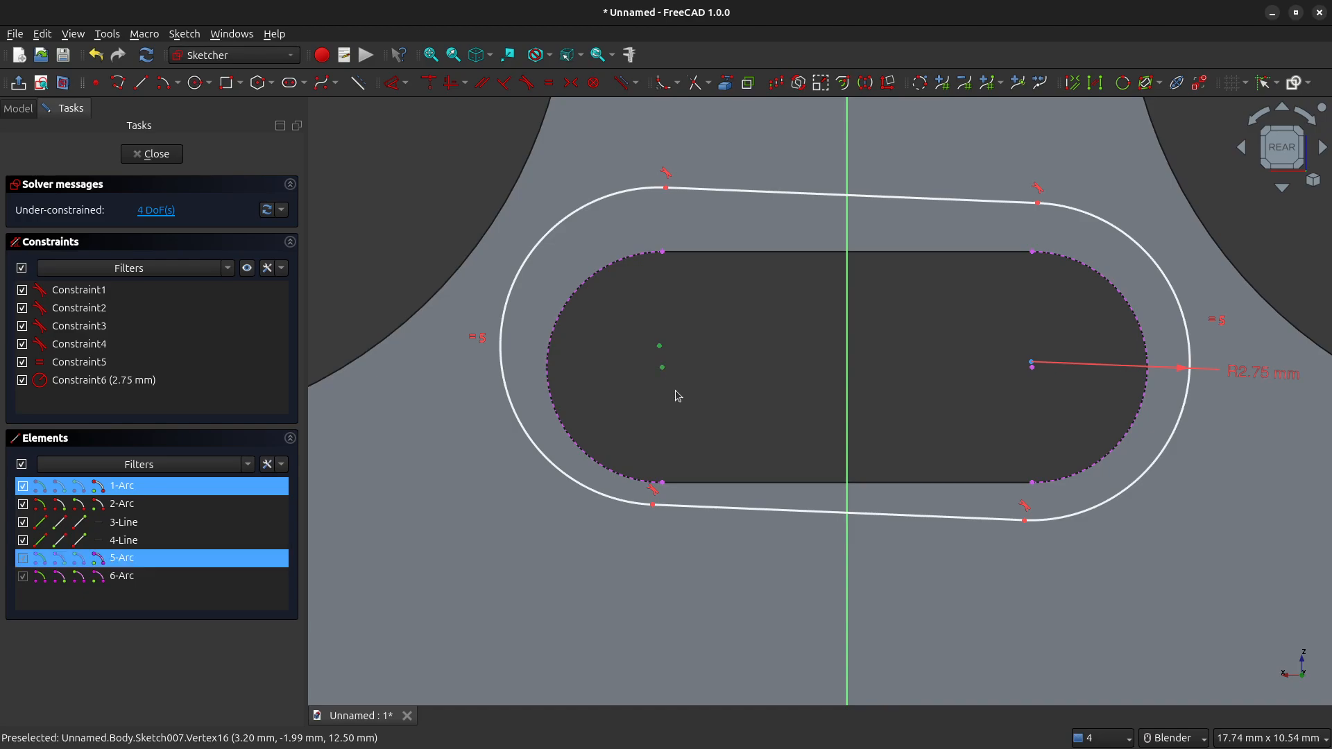
pyautogui.click(430, 84)
# Make the outer slot's right arc centre coincident with the projected right arc's centre, and move the radius label below the constraint symbol
pyautogui.scroll(3, 1023, 361)
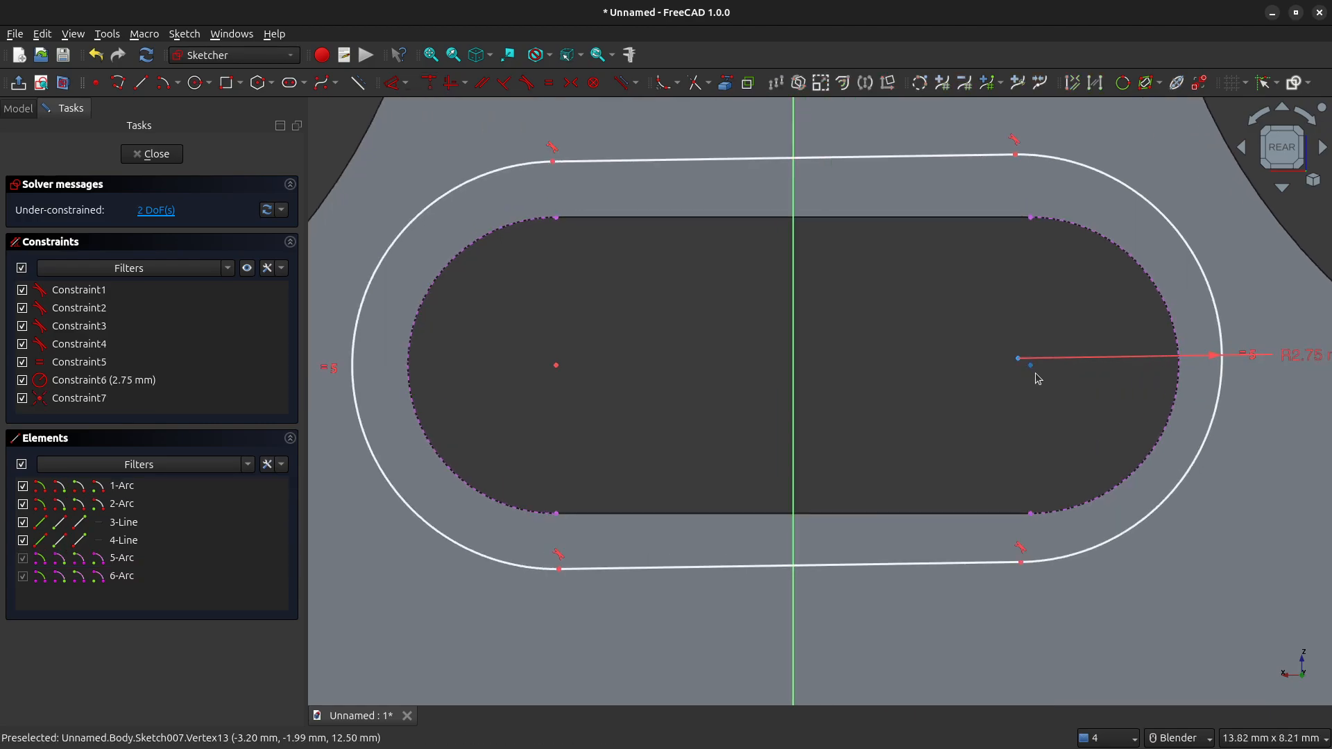
pyautogui.moveTo(1020, 360); pyautogui.dragTo(1028, 328)
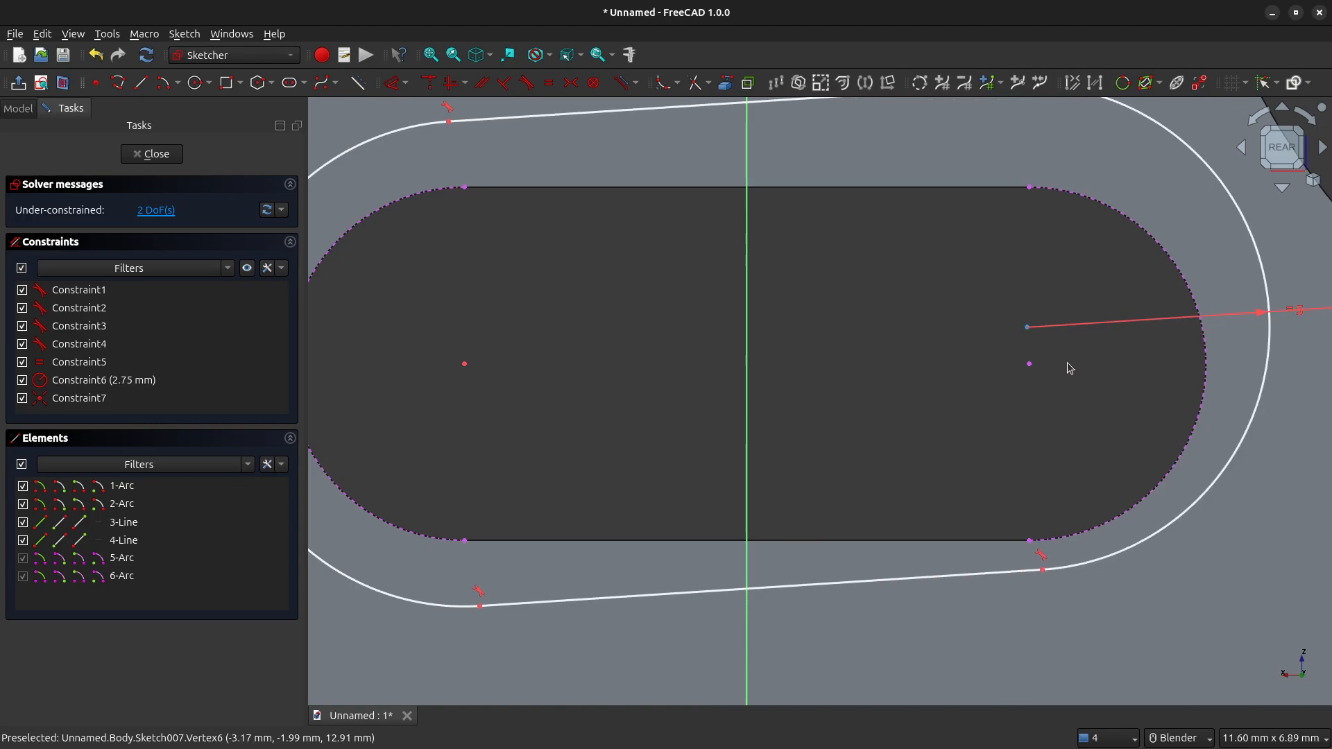
pyautogui.click(1029, 329)
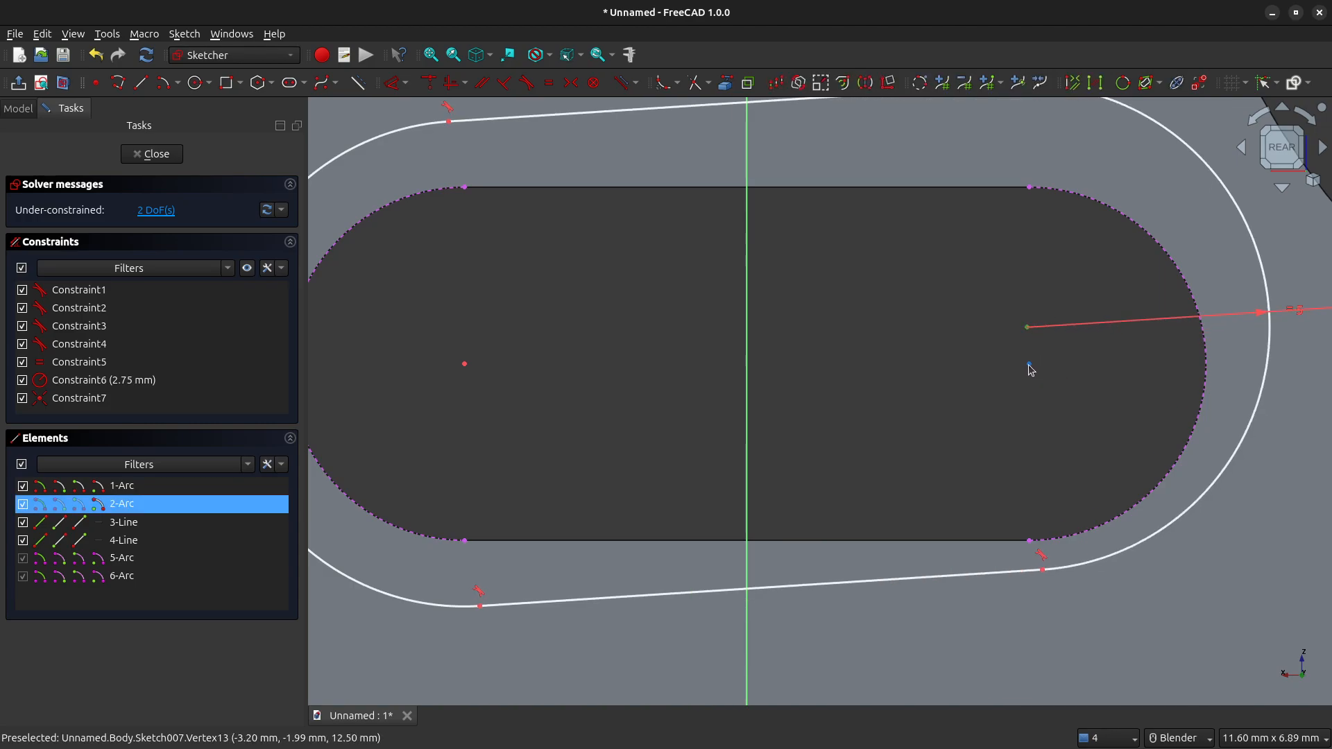
pyautogui.click(1030, 365)
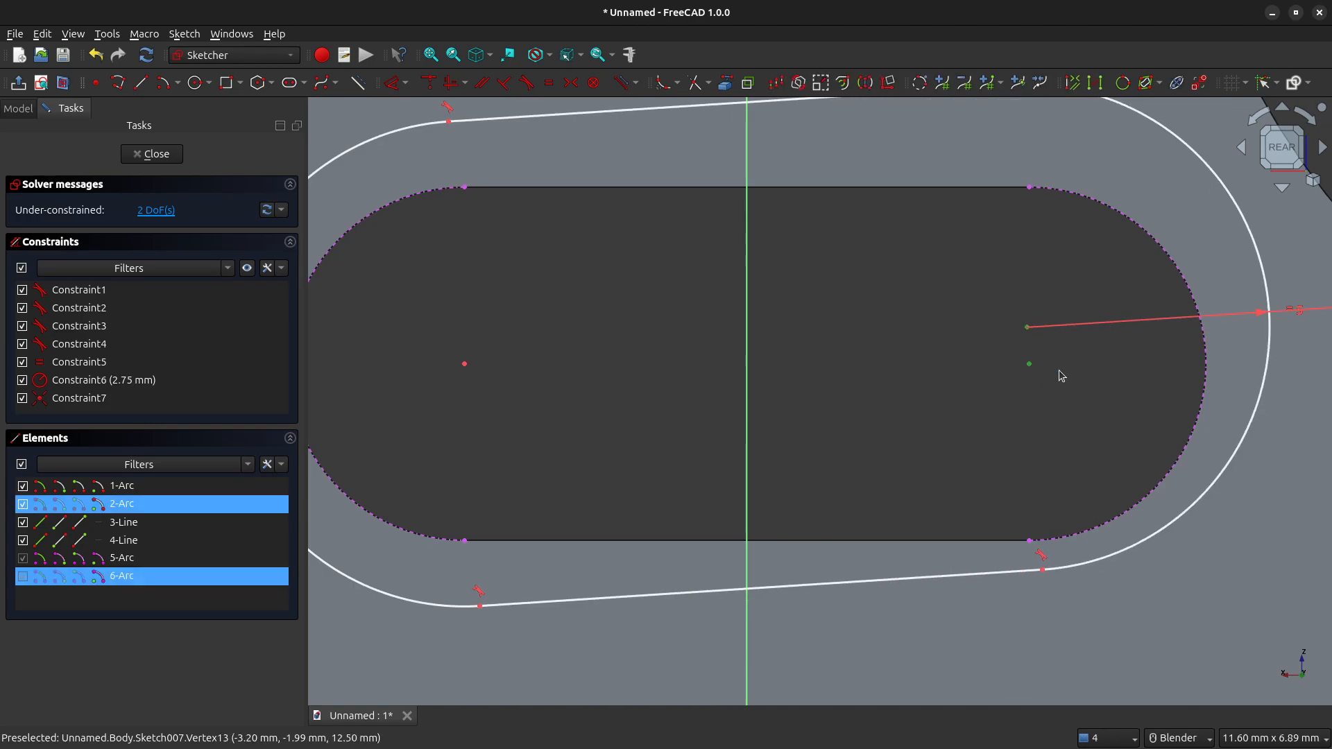
pyautogui.click(429, 85)
pyautogui.scroll(-5, 544, 287)
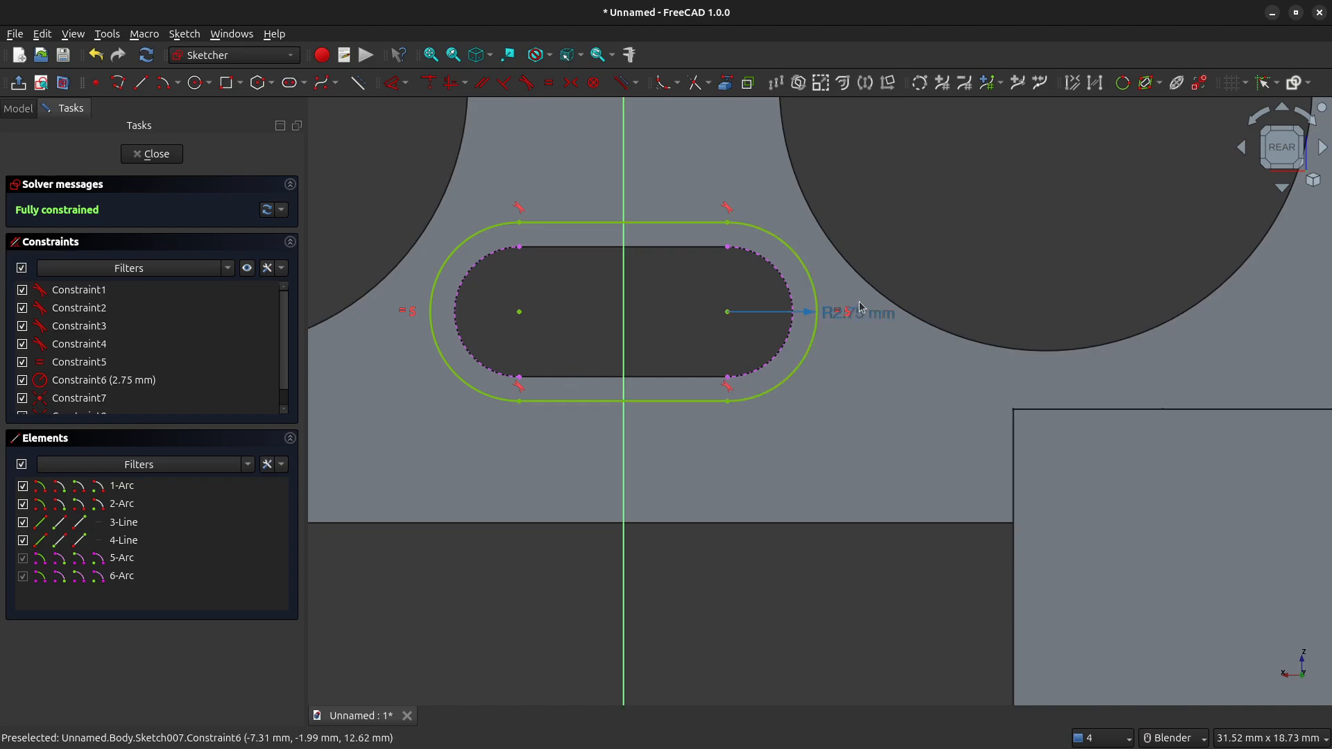
pyautogui.moveTo(870, 318); pyautogui.dragTo(884, 377)
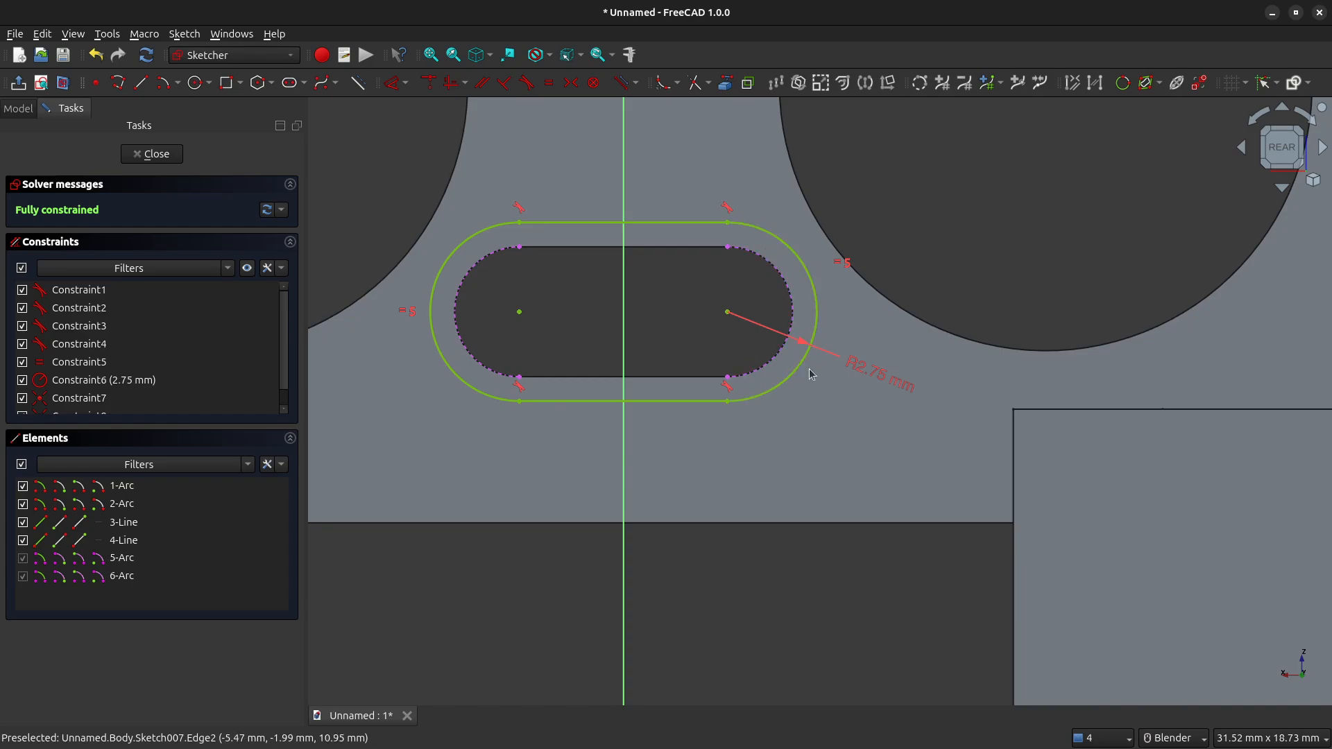
# Close the slot sketch and pocket it 0.6 mm deep into the wall to form a ledge around the existing slot
pyautogui.click(154, 154)
pyautogui.scroll(5, 839, 271)
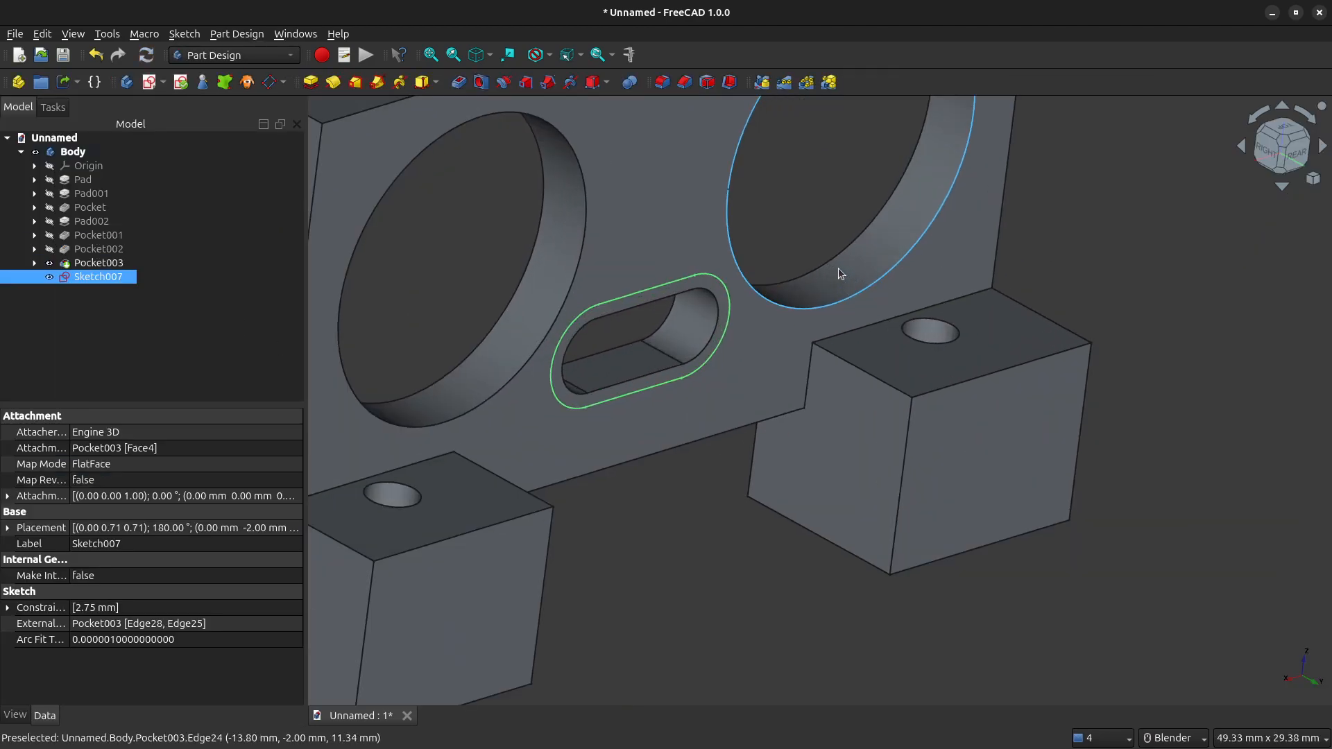
pyautogui.scroll(-5, 838, 268)
pyautogui.keyDown('shift'); pyautogui.moveTo(783, 278); pyautogui.dragTo(834, 373, button='middle'); pyautogui.keyUp('shift')
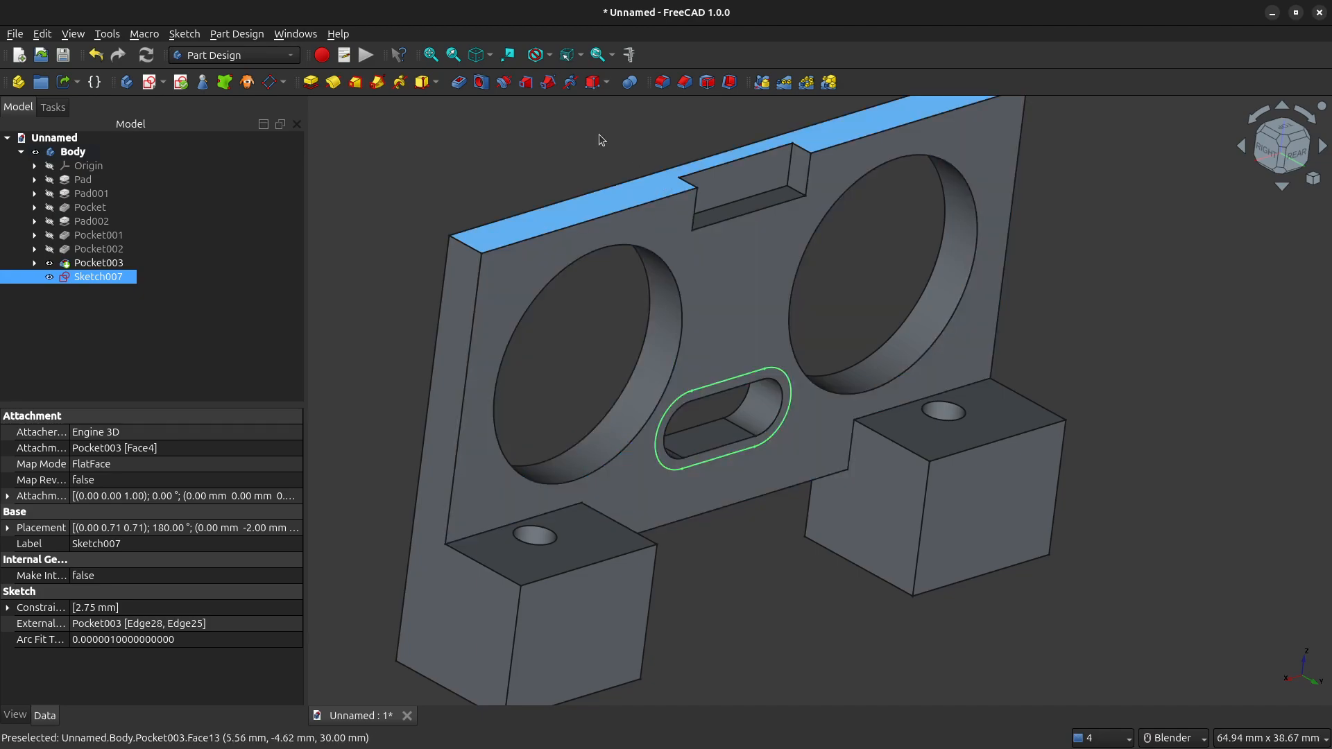
pyautogui.click(460, 83)
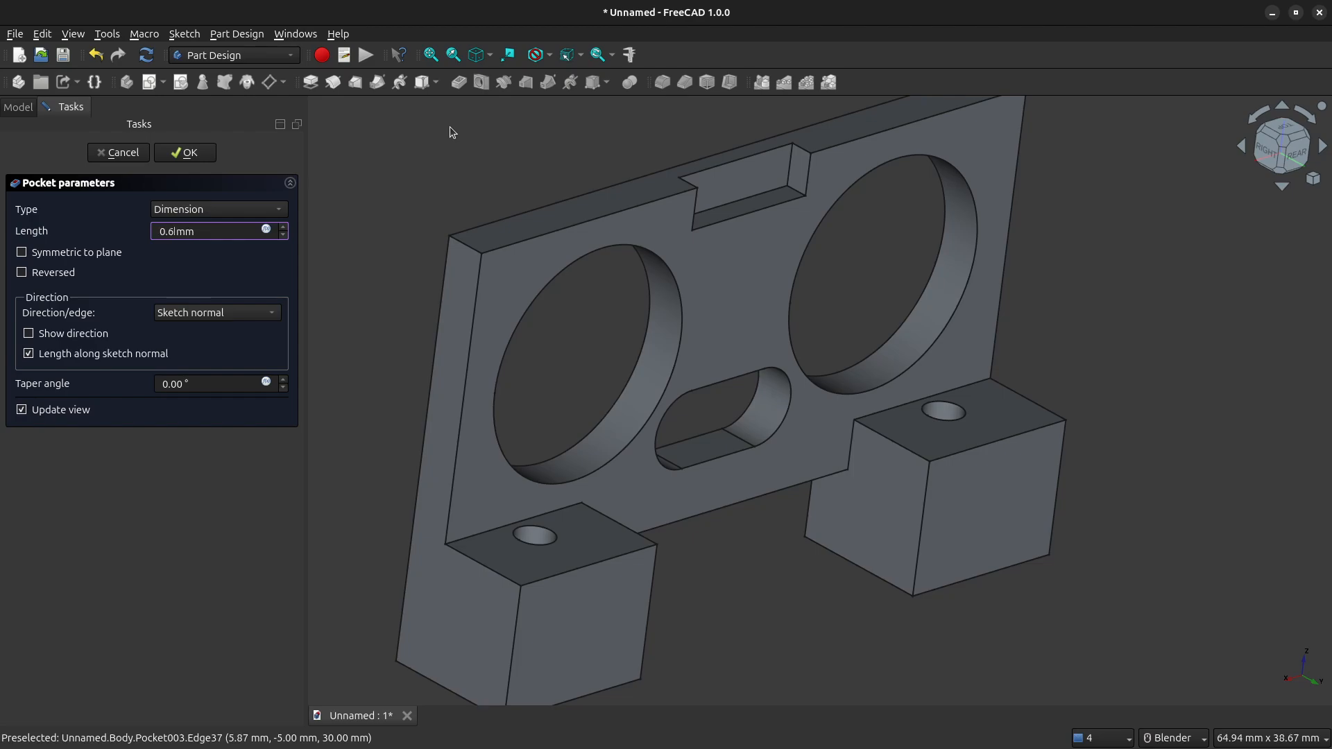
pyautogui.click(186, 153)
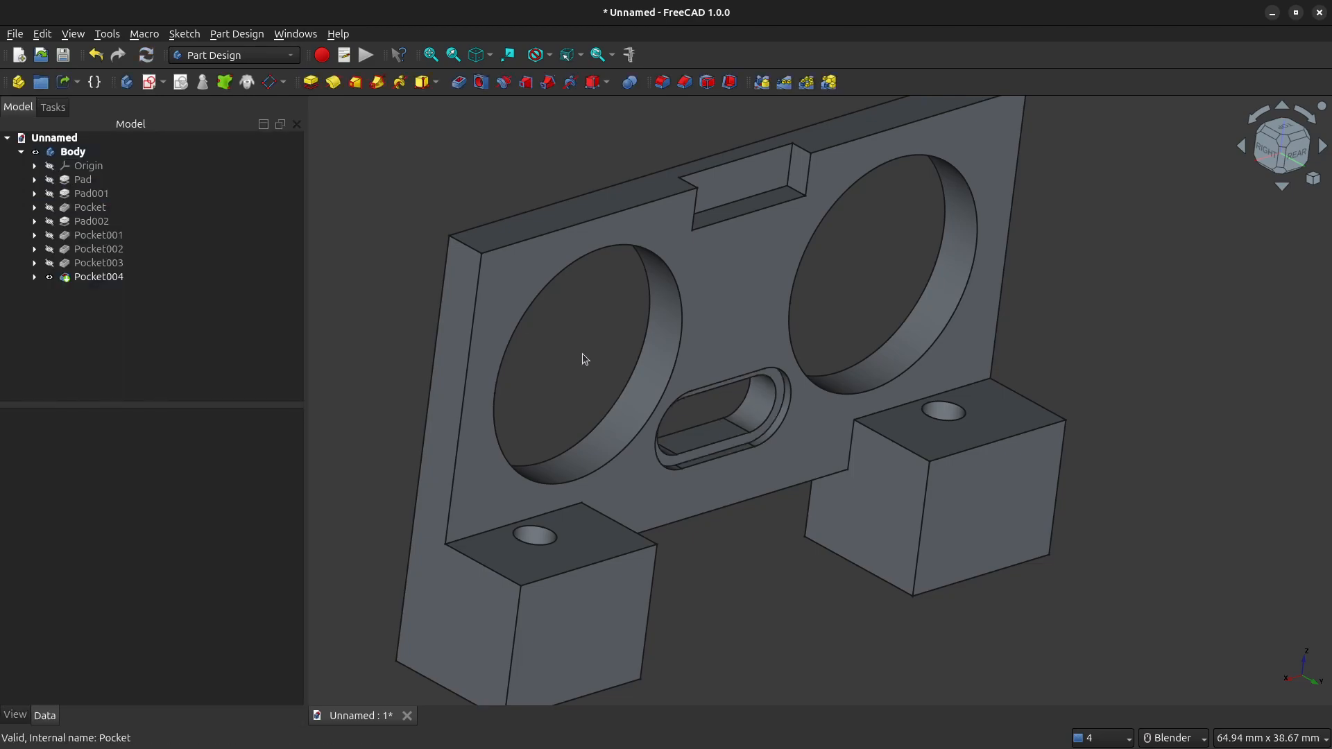
# Examine the finished bracket from the rear, side and front, including the recessed slot, round openings and feet
pyautogui.moveTo(735, 409); pyautogui.dragTo(916, 420, button='middle')
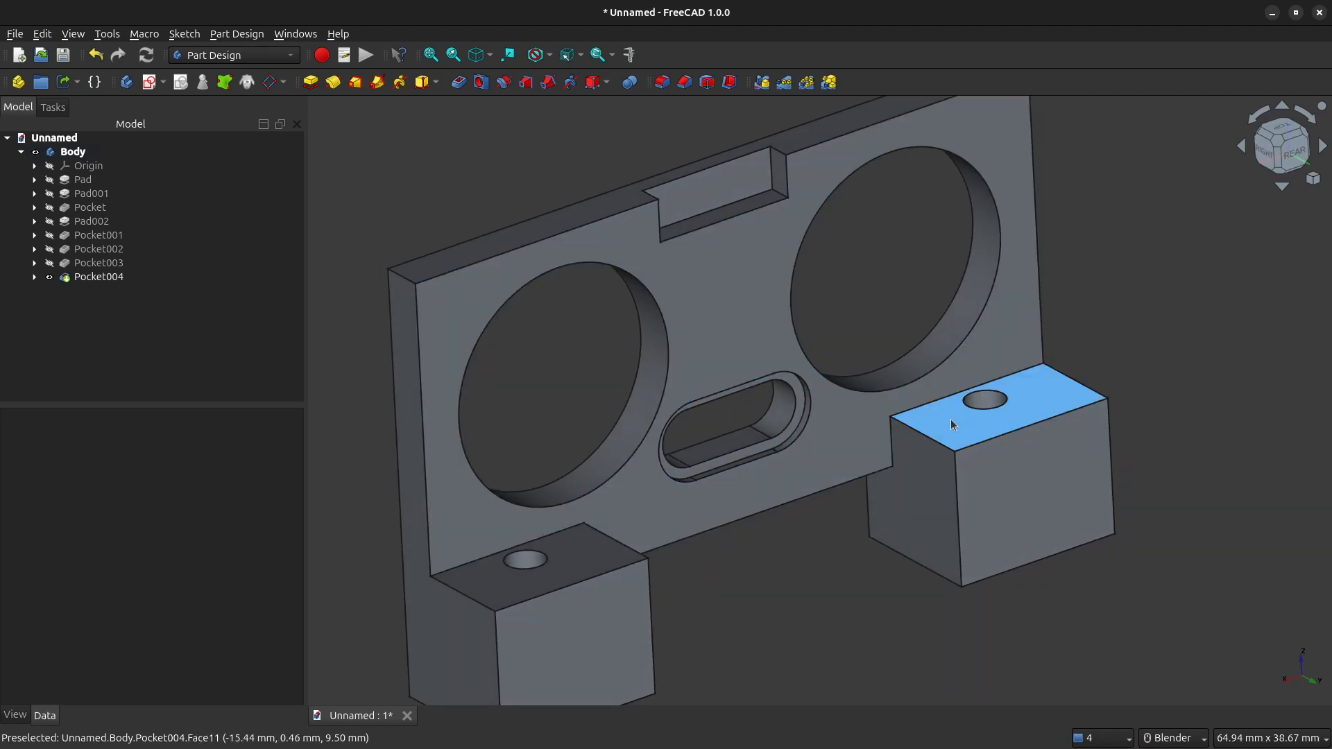
pyautogui.scroll(-3, 964, 427)
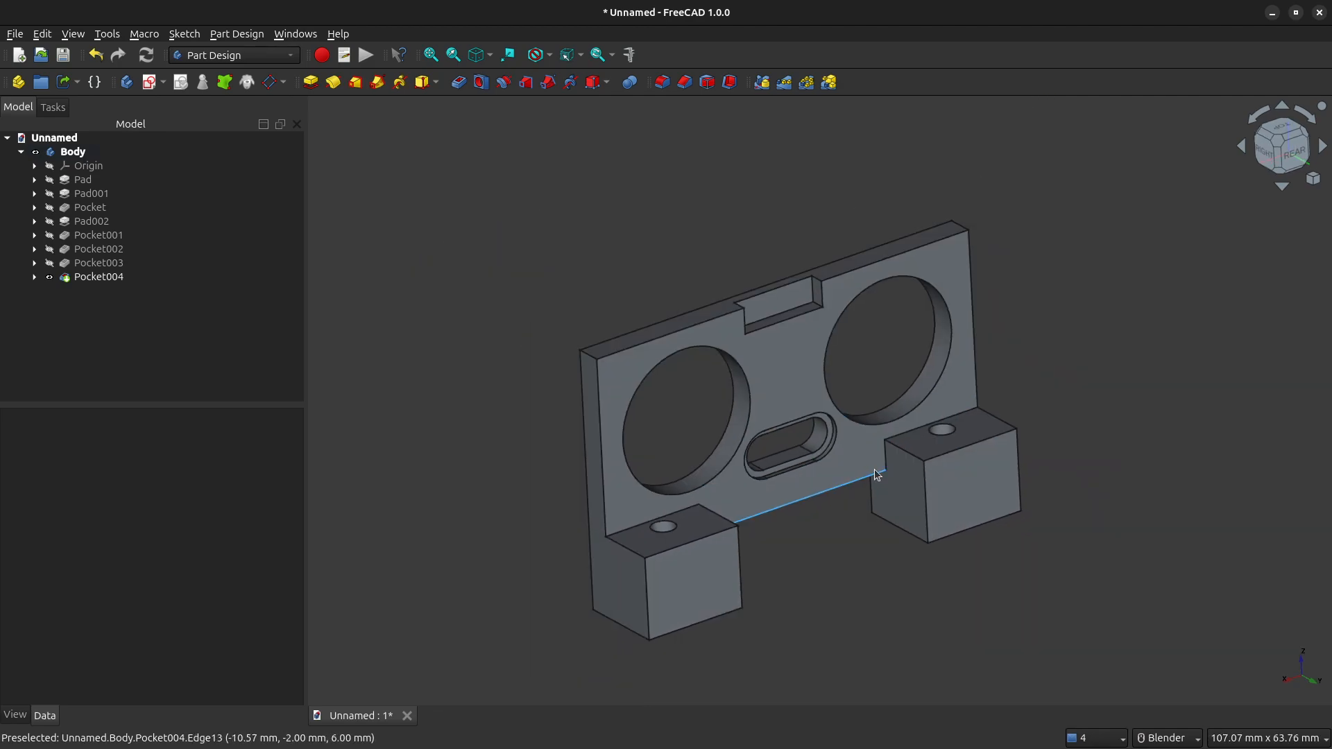
pyautogui.moveTo(962, 438); pyautogui.dragTo(923, 462, button='middle')
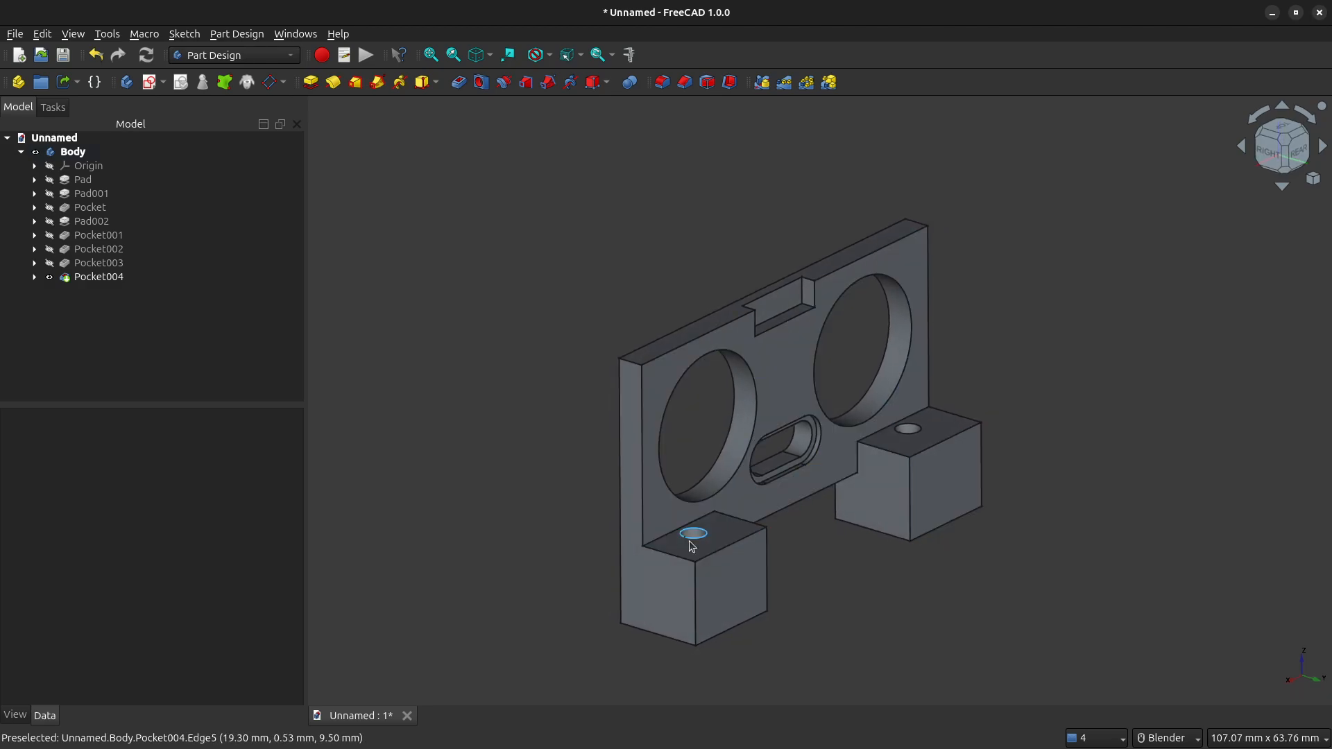
pyautogui.moveTo(691, 555); pyautogui.dragTo(720, 544, button='middle')
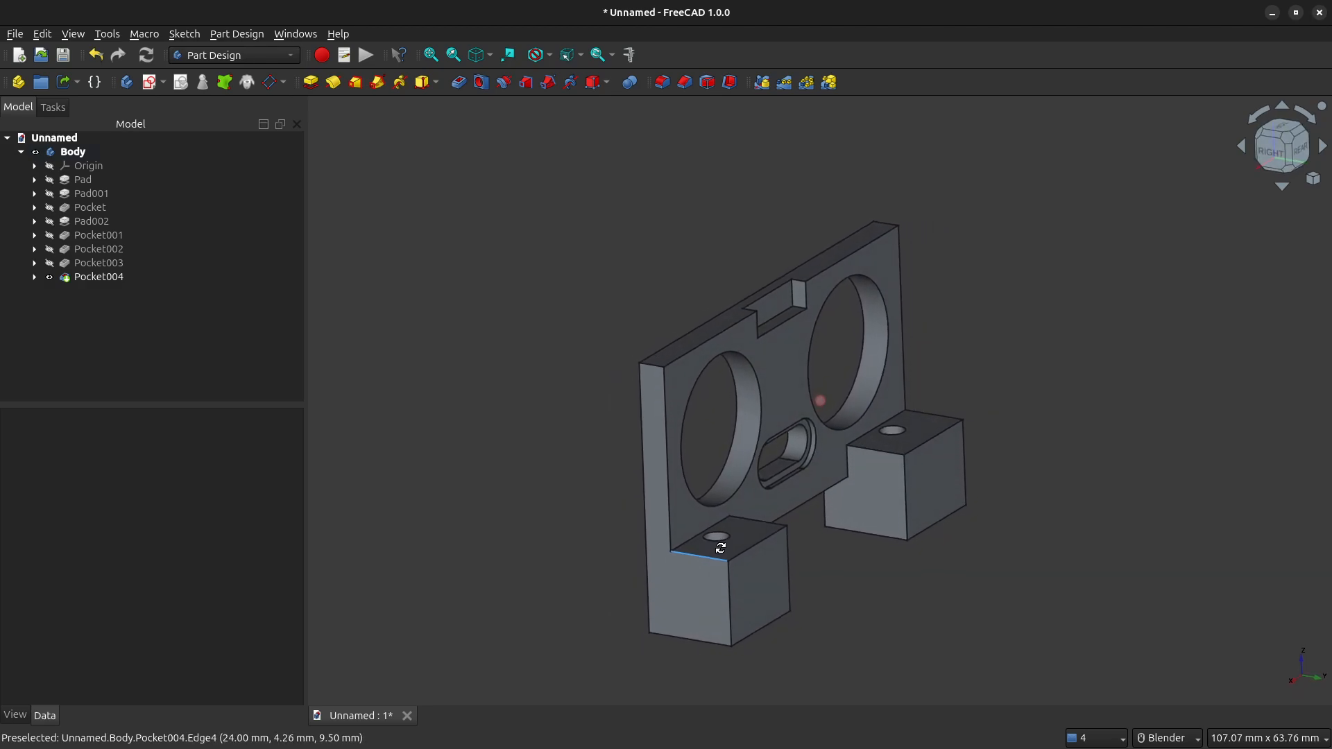
pyautogui.moveTo(946, 465); pyautogui.dragTo(1038, 457, button='middle')
pyautogui.moveTo(821, 536); pyautogui.dragTo(932, 506, button='middle')
pyautogui.moveTo(819, 367); pyautogui.dragTo(842, 358, button='middle')
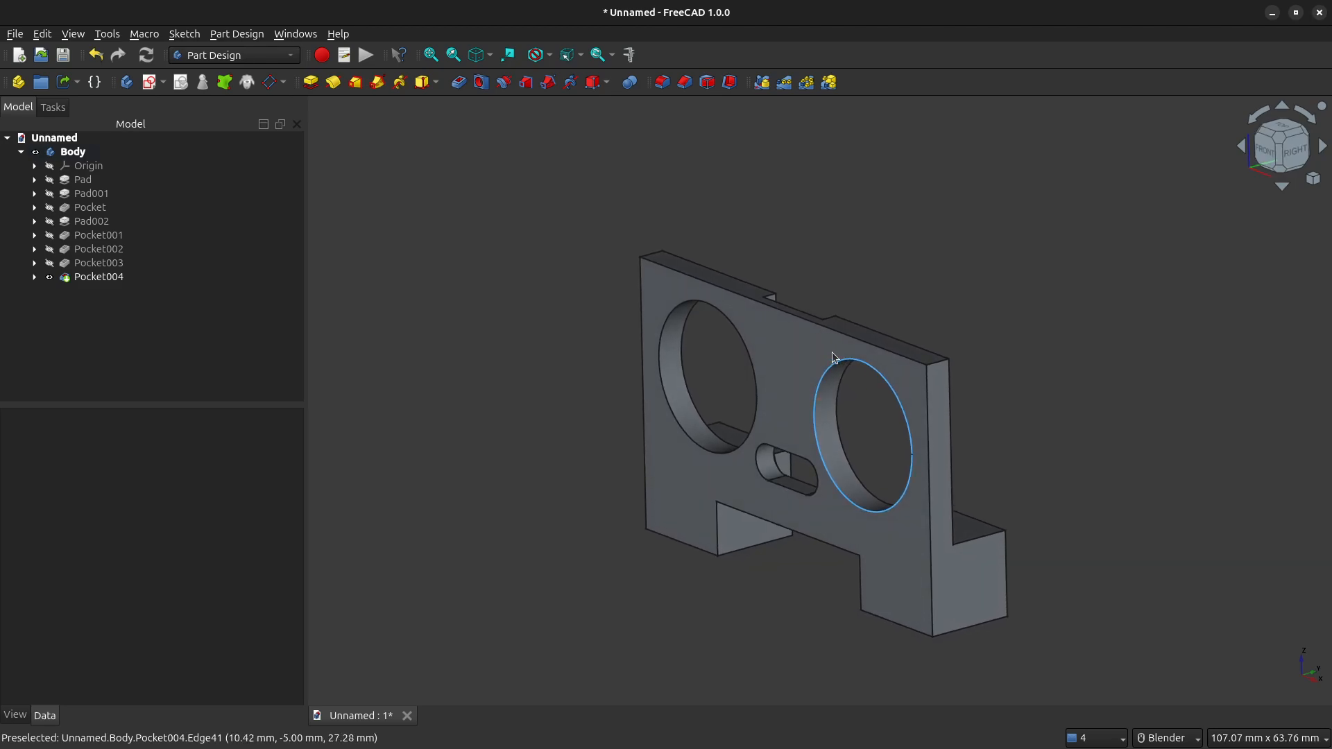
pyautogui.moveTo(927, 385); pyautogui.dragTo(958, 371, button='middle')
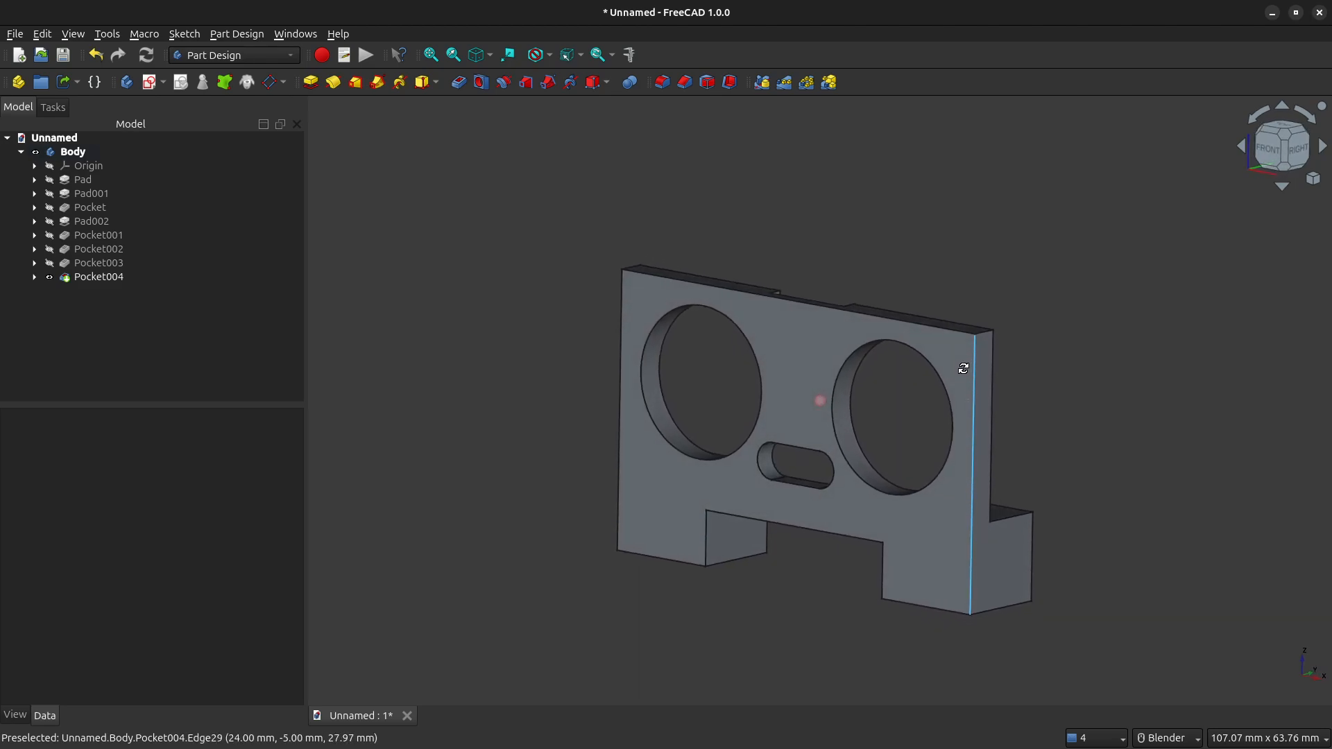